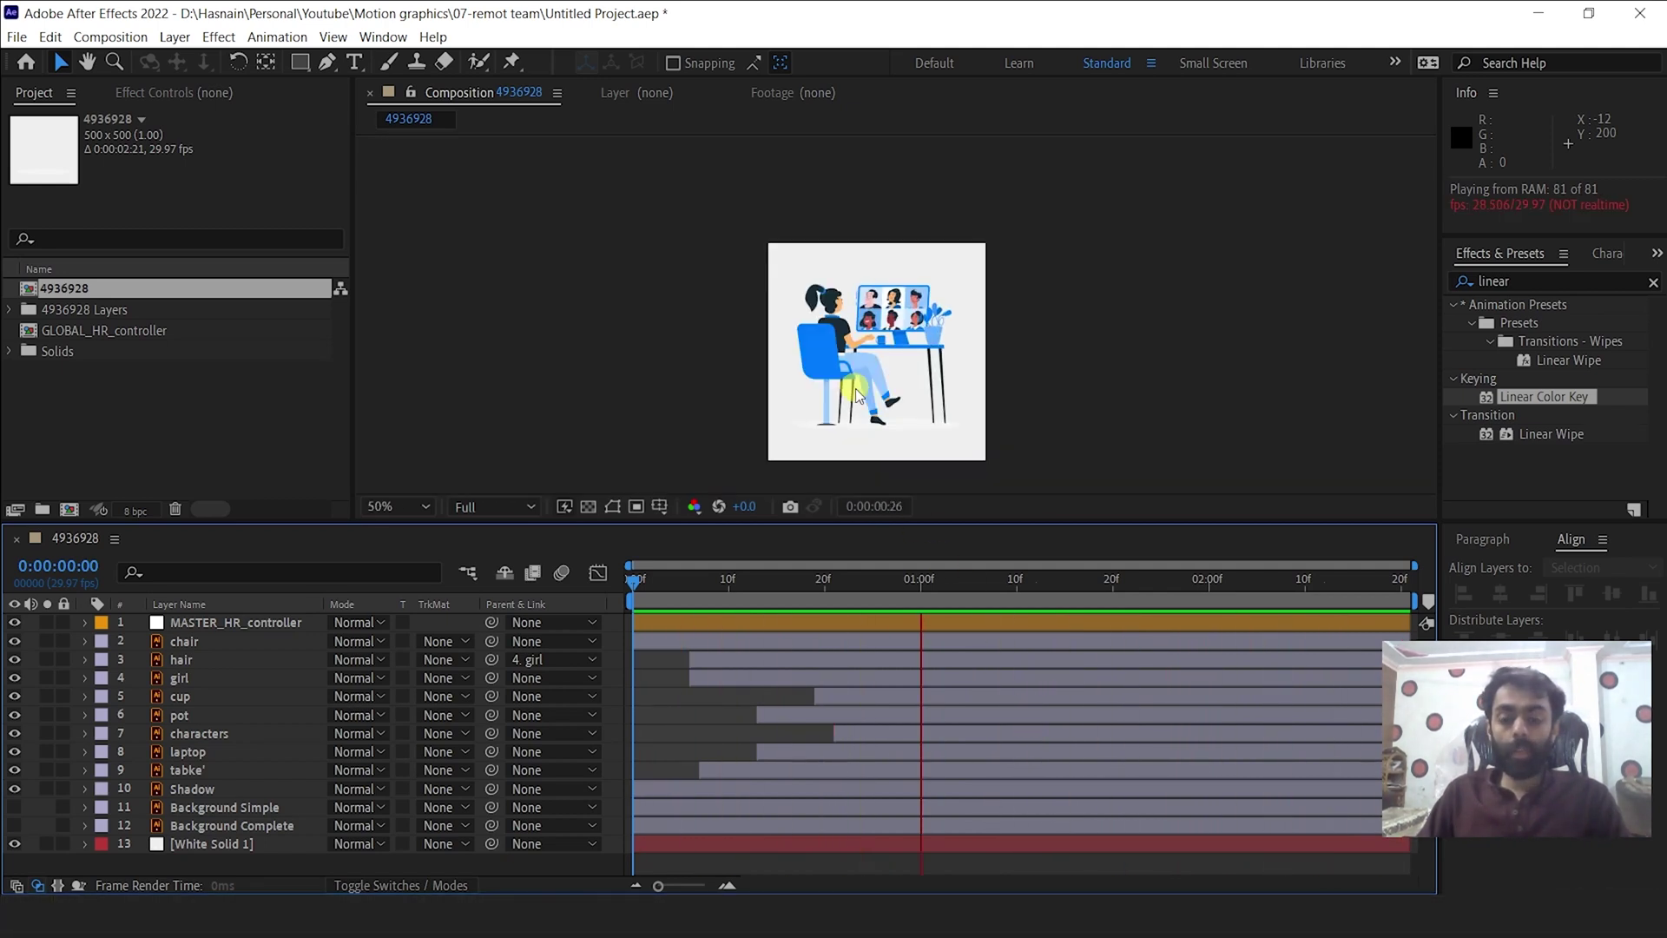
scroll(856, 392, "up", 1)
scroll(856, 392, "up", 1)
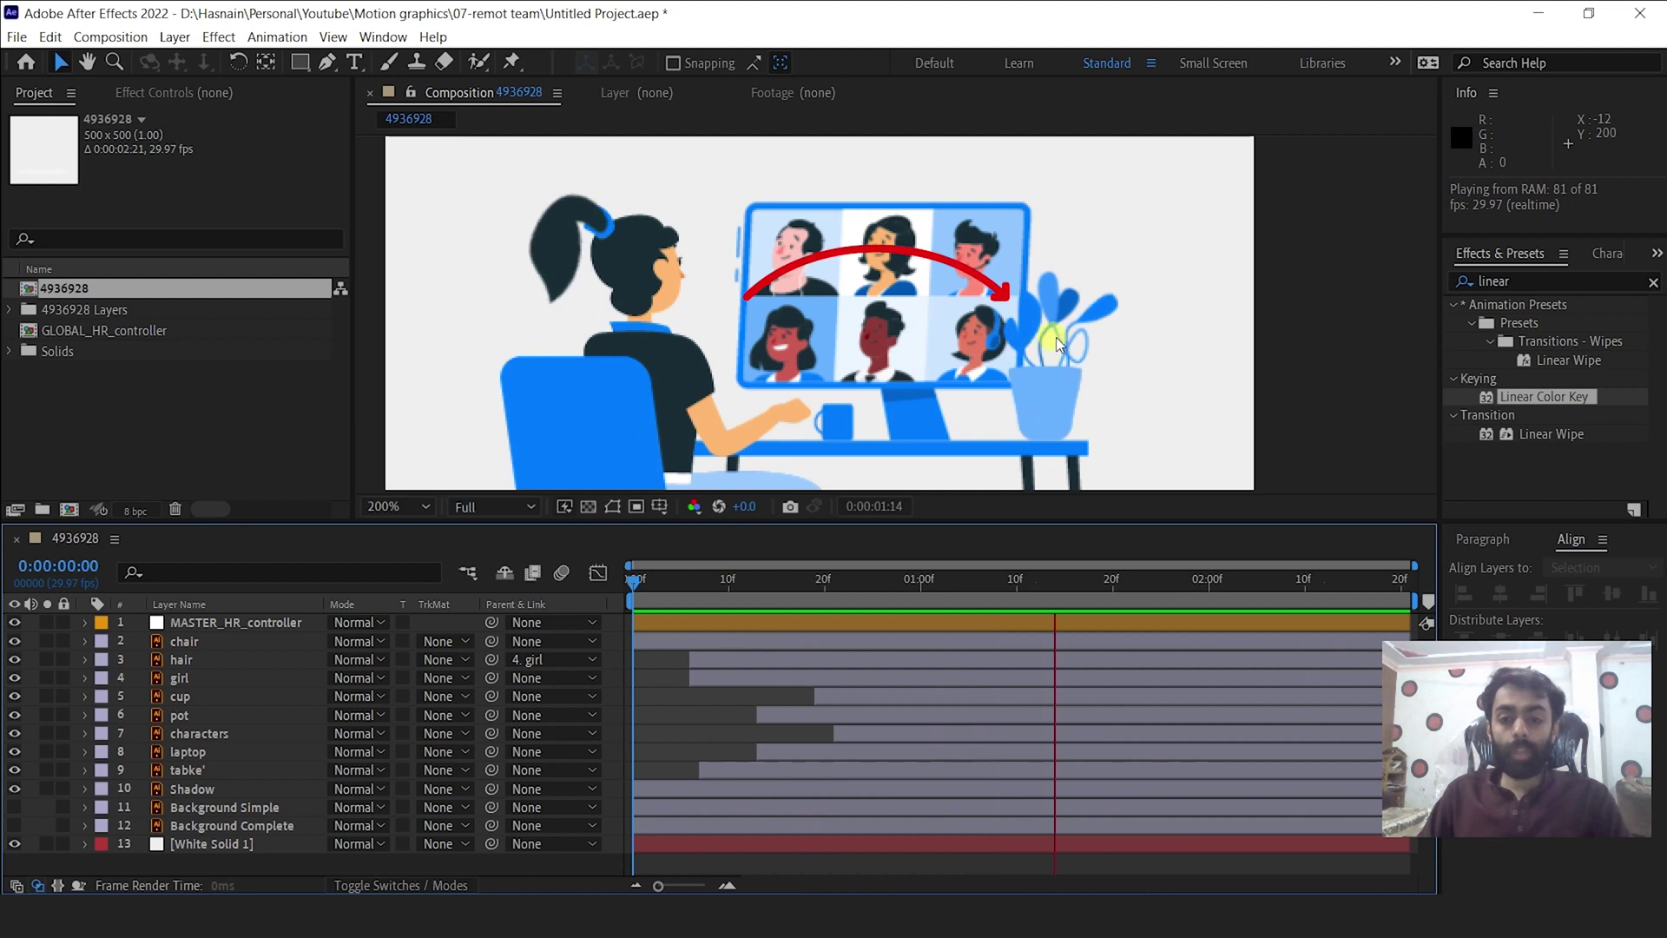
scroll(1059, 336, "down", 2)
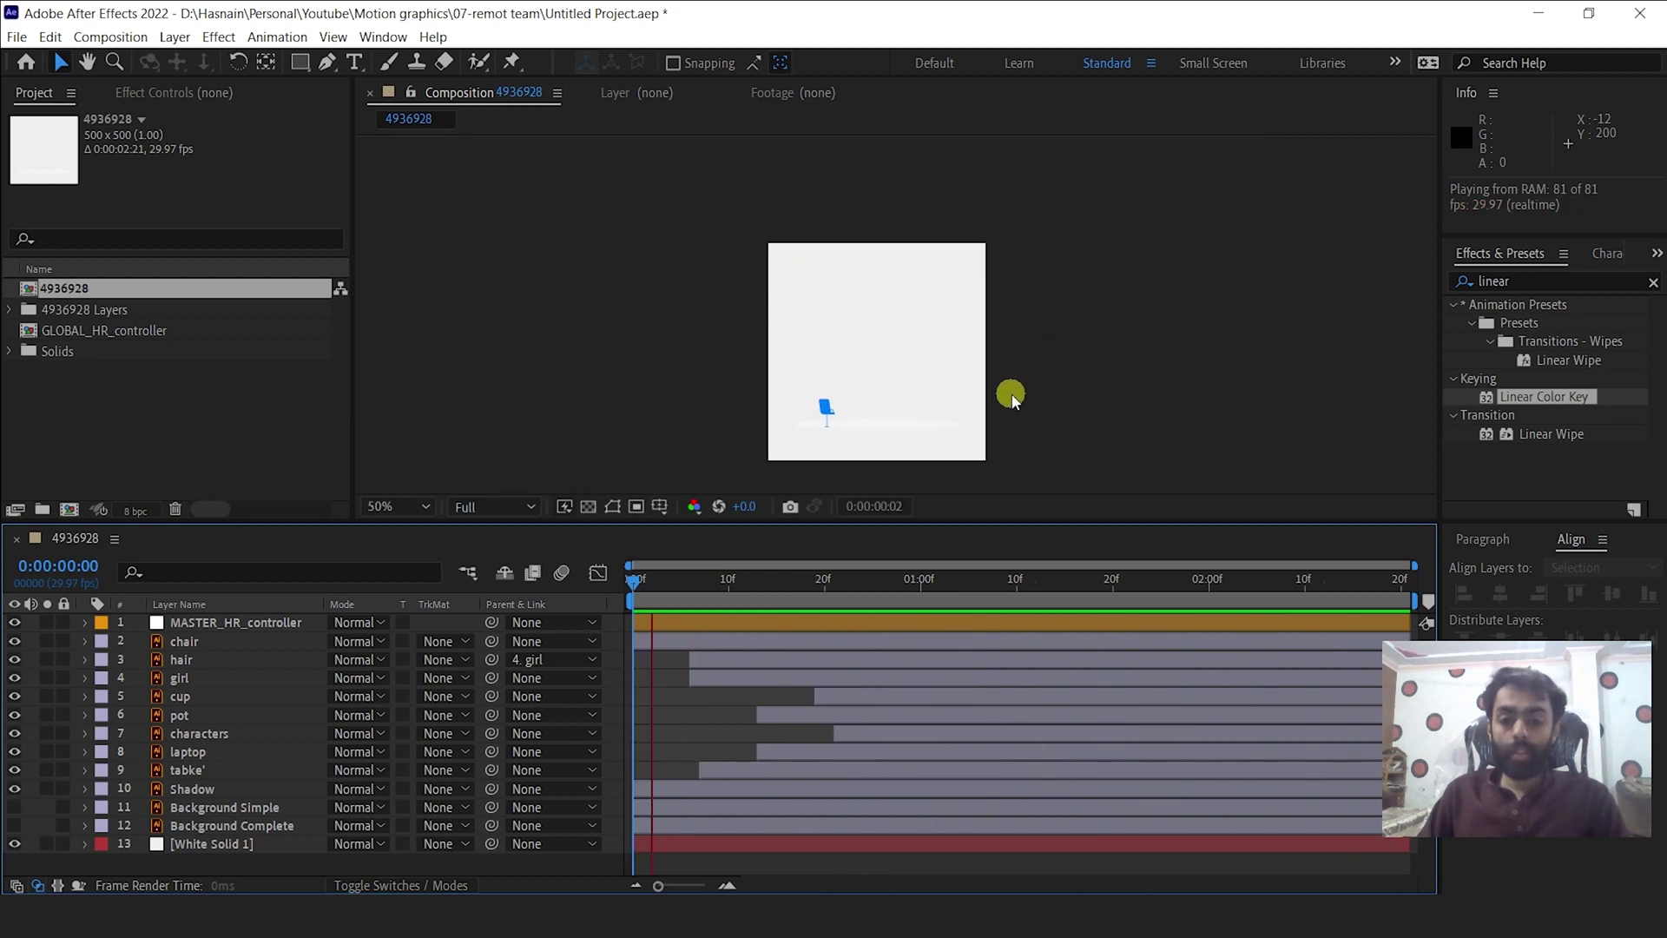
Switch to Illustrator with the downloaded 4936928.ai illustration open.
left_click(892, 929)
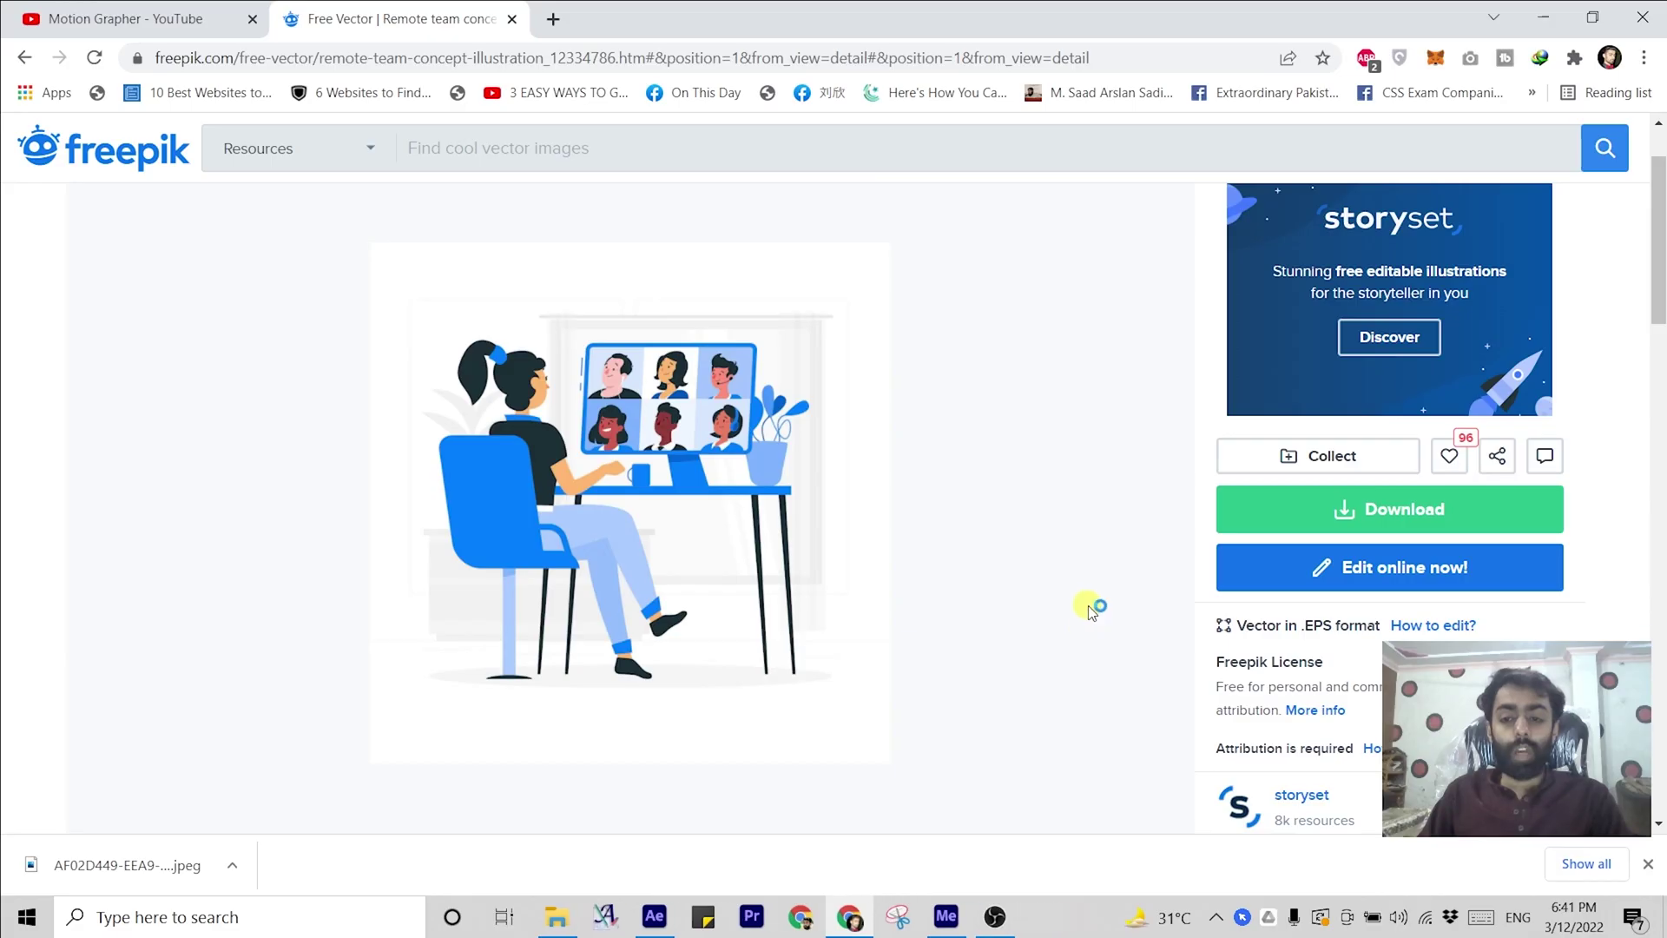
key("alt+Tab")
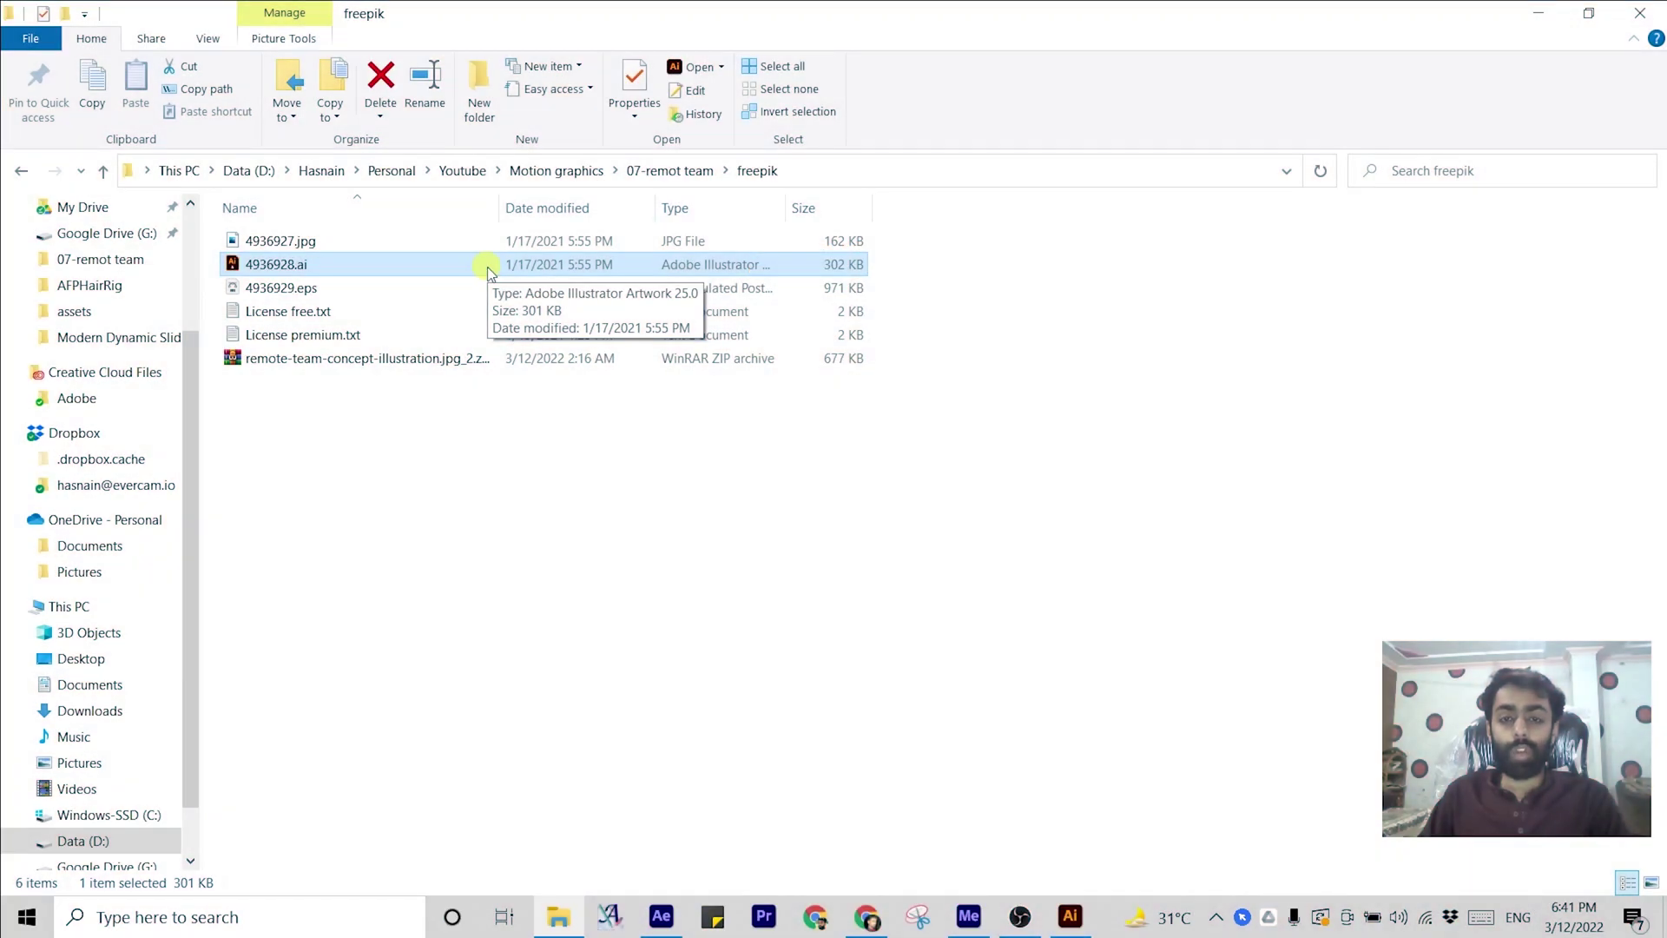
left_click(1070, 916)
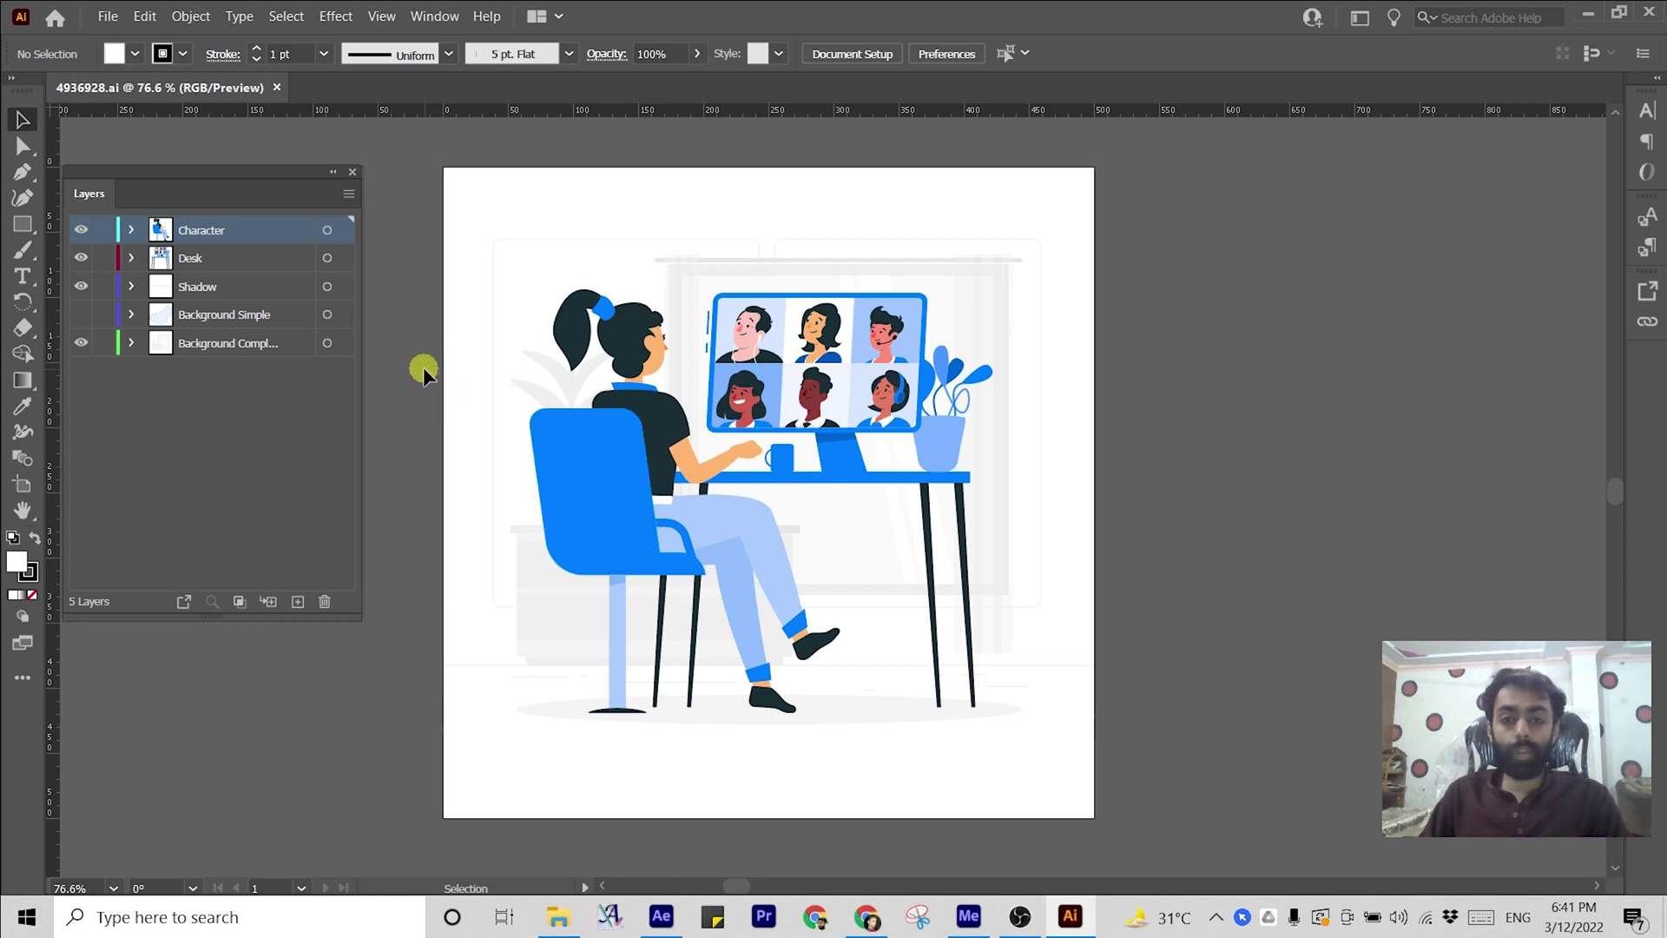
Release the group inside the Desk layer so that each of its subgroups becomes a separate layer.
left_click(131, 258)
left_click(158, 287)
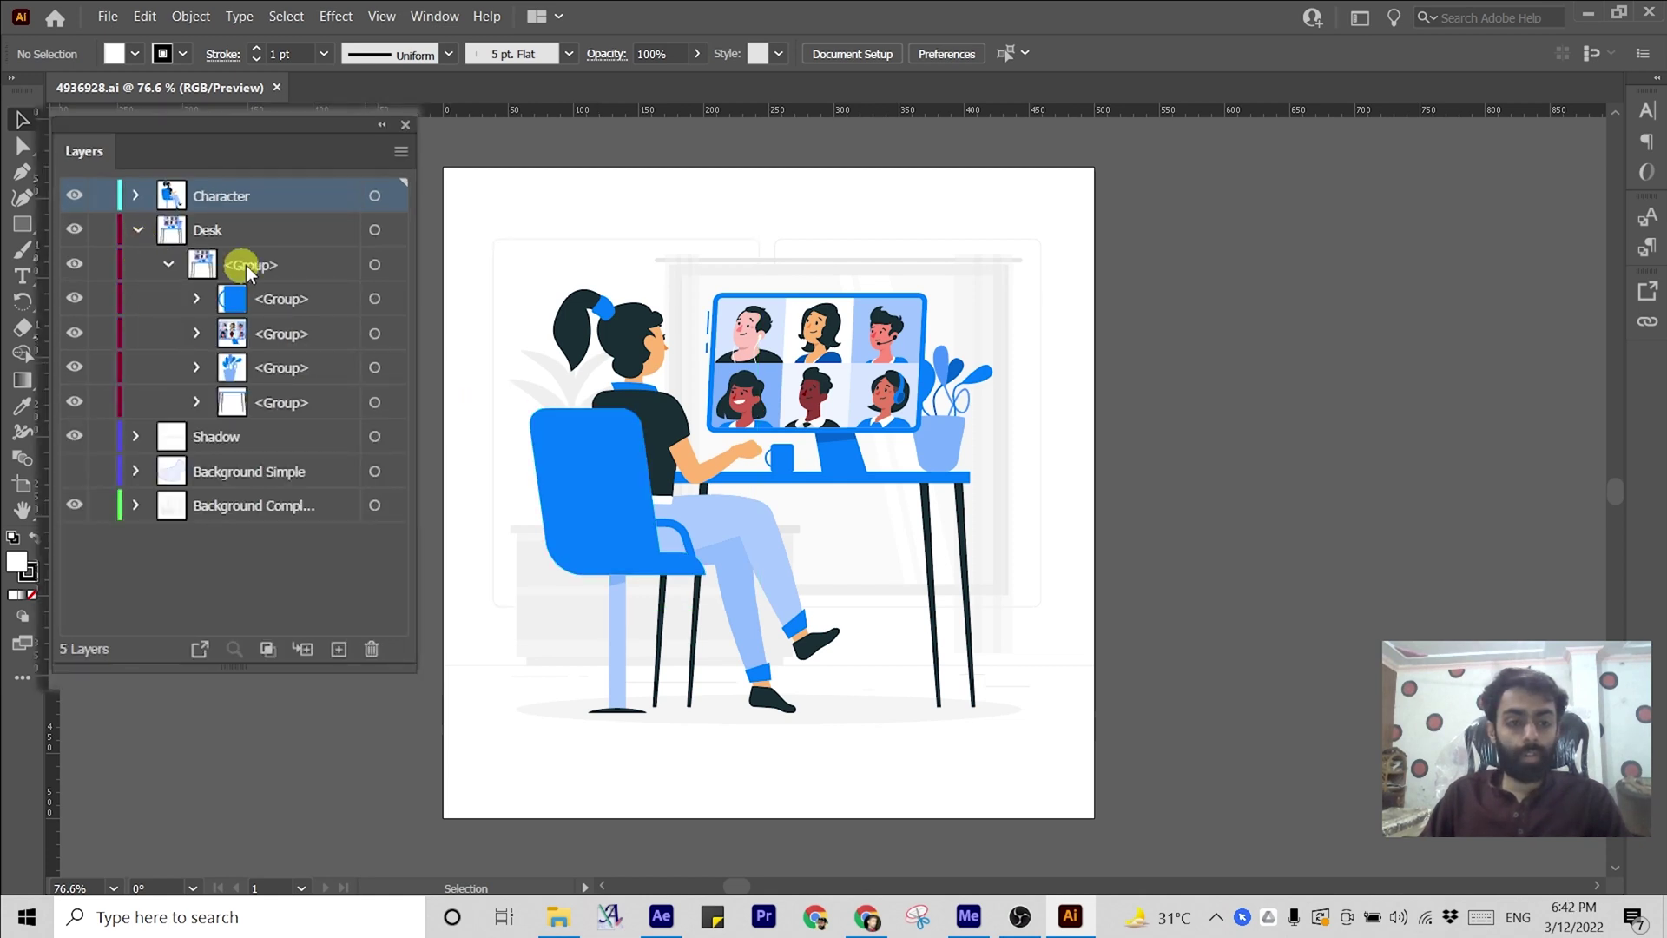
left_click(223, 286)
left_click(409, 161)
left_click(469, 505)
Move Layer 7 through Layer 10 out of Desk to the top level and delete the emptied Desk layer.
left_click(308, 399)
left_click(263, 305, "shift")
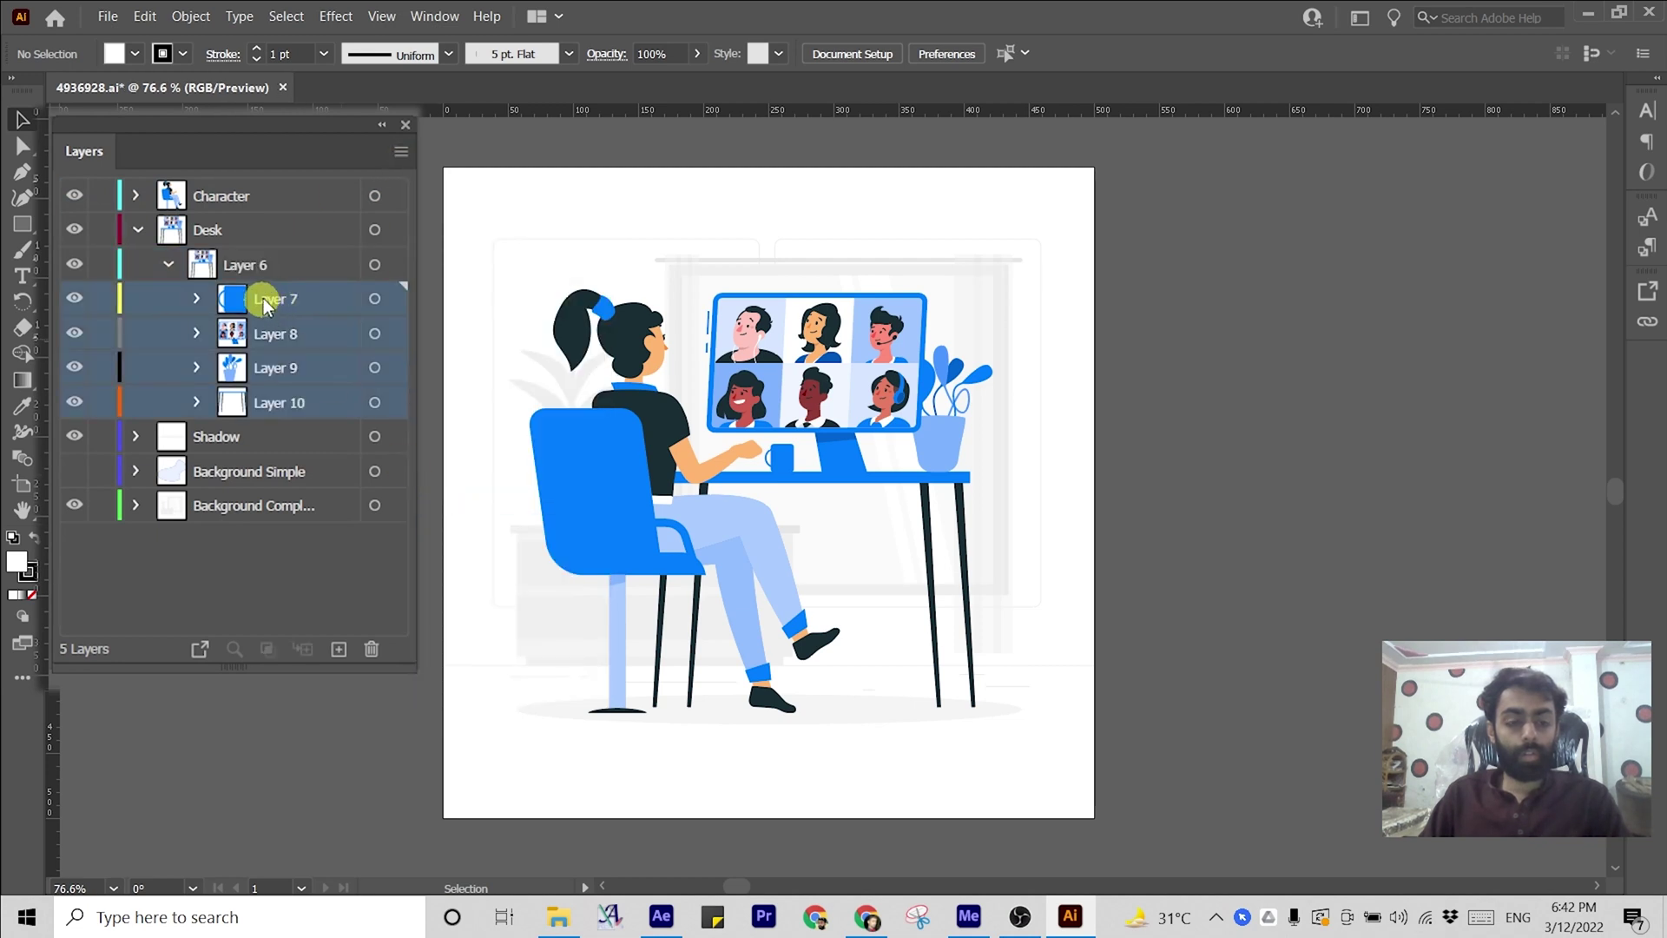
left_click_drag(263, 305, 261, 213)
left_click(225, 367)
left_click(371, 648)
Rename Layer 10 as Desk, Layer 9 as Flower pot and Layer 7 as Mug.
double_click(249, 335)
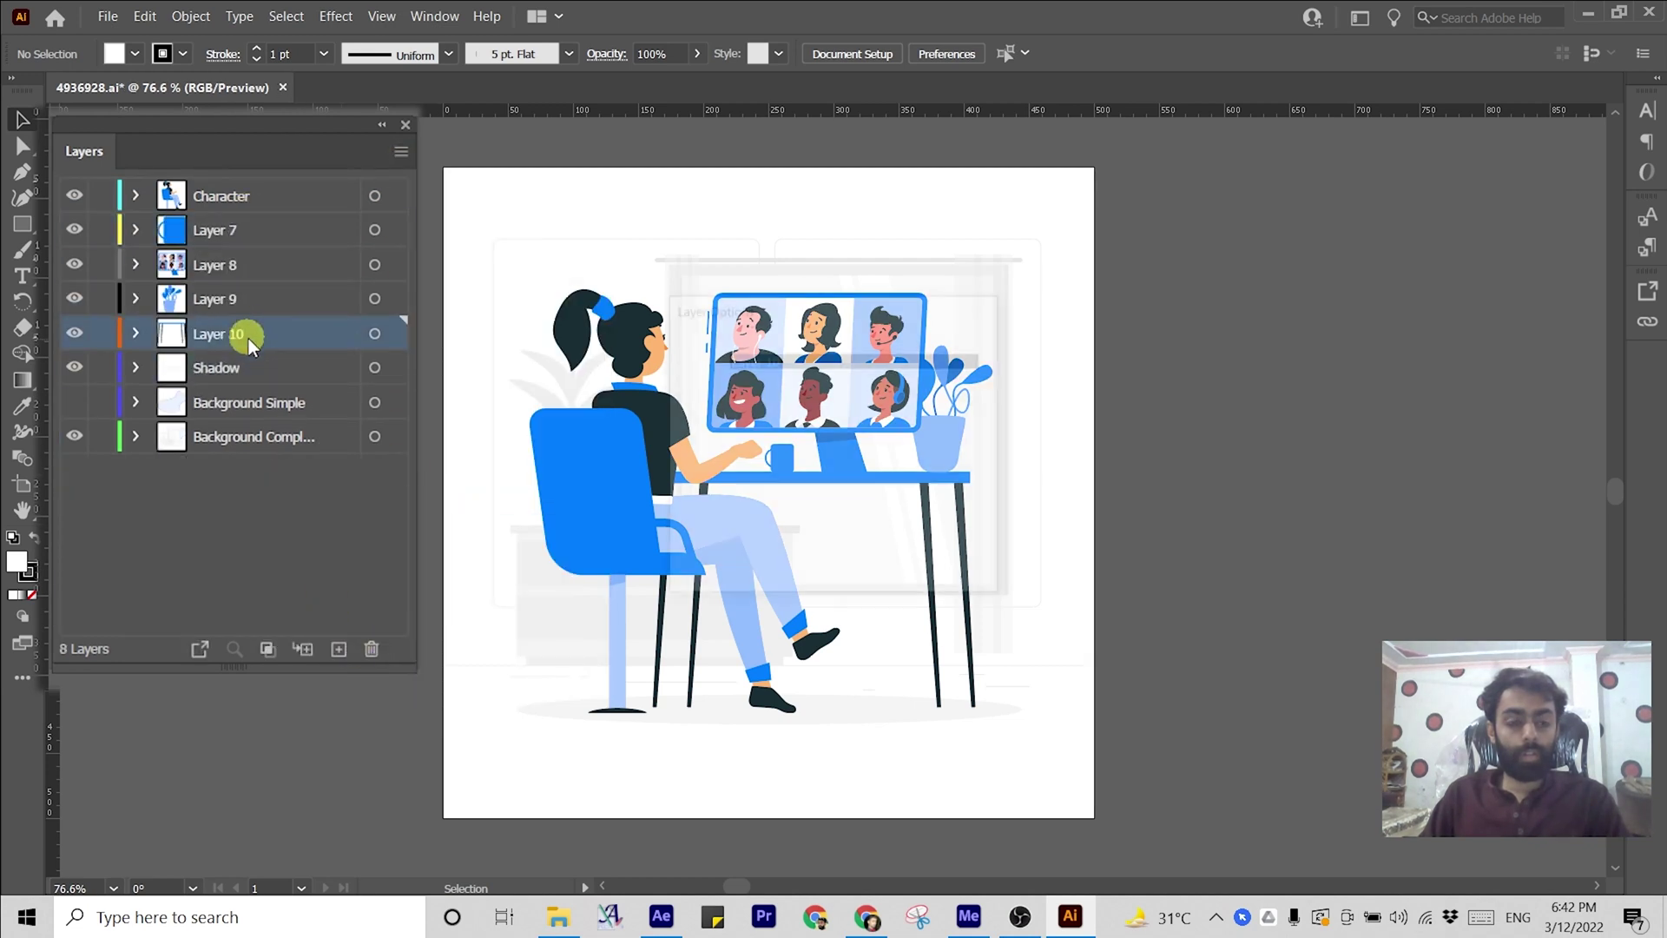
type("Desk")
left_click(834, 552)
double_click(233, 298)
type("Flower pot")
key("Return")
double_click(214, 229)
type("Mug")
key("Return")
Move the girl's ponytail out of the Character layer onto a new layer named hair, keeping its position.
left_click(217, 195)
scroll(476, 449, "up", 5)
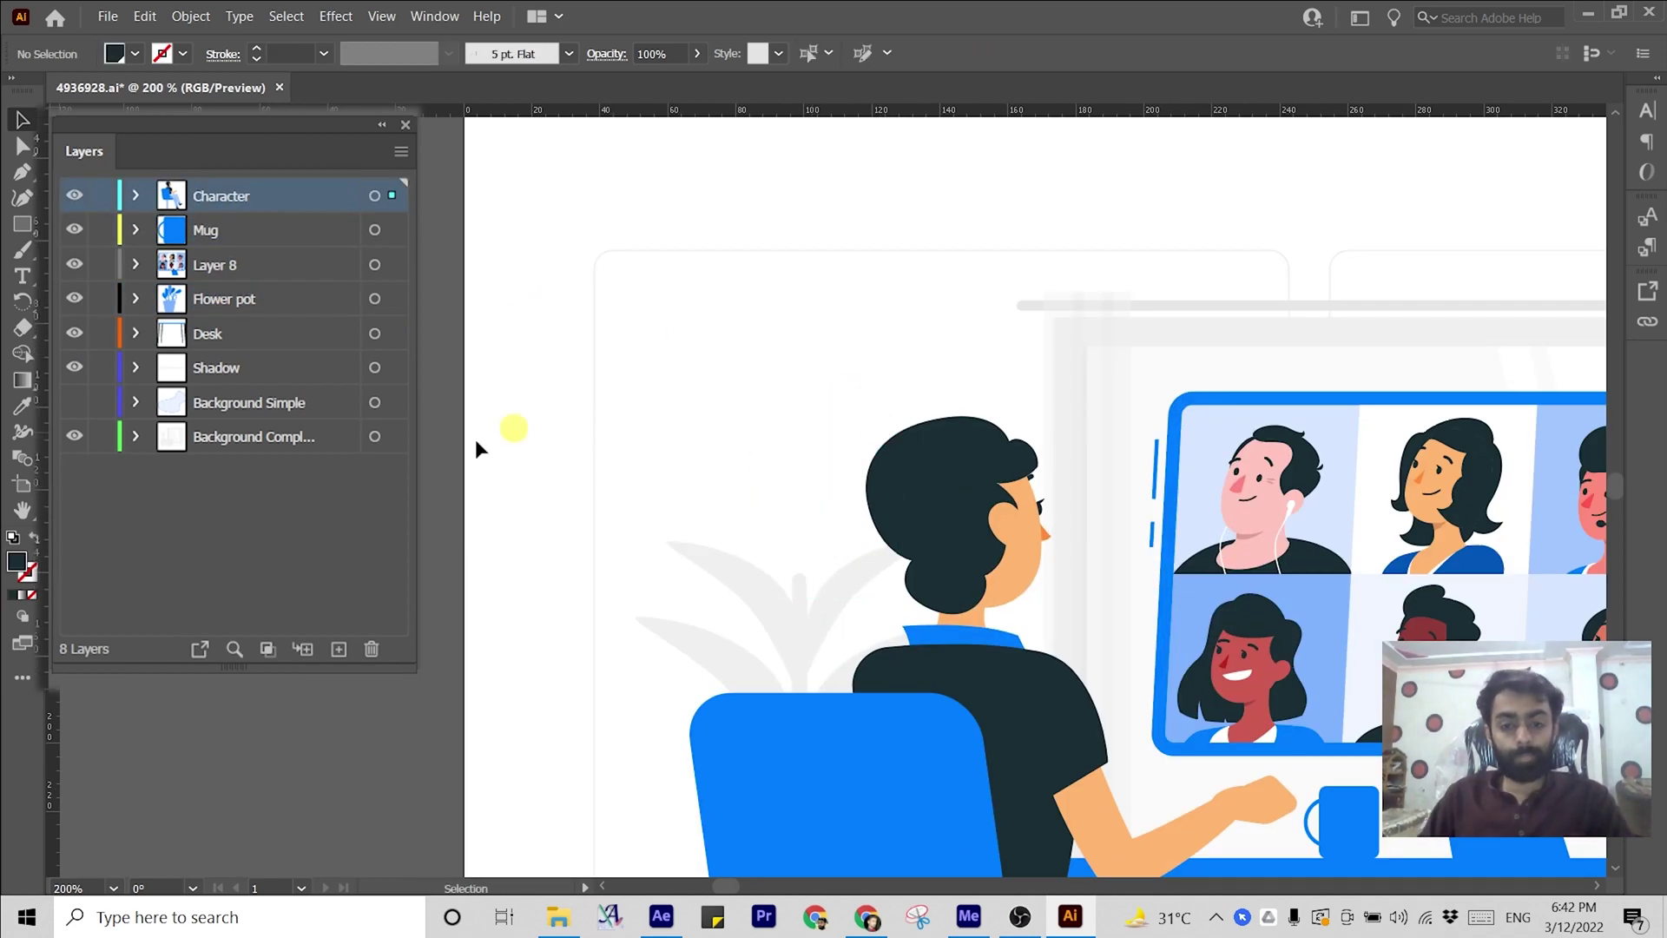
left_click(338, 648)
key("ctrl+f")
double_click(213, 195)
type("hair")
key("Return")
Move the group of six people on the monitor from Layer 8 to a new layer named characters, keeping its position.
left_click(115, 303)
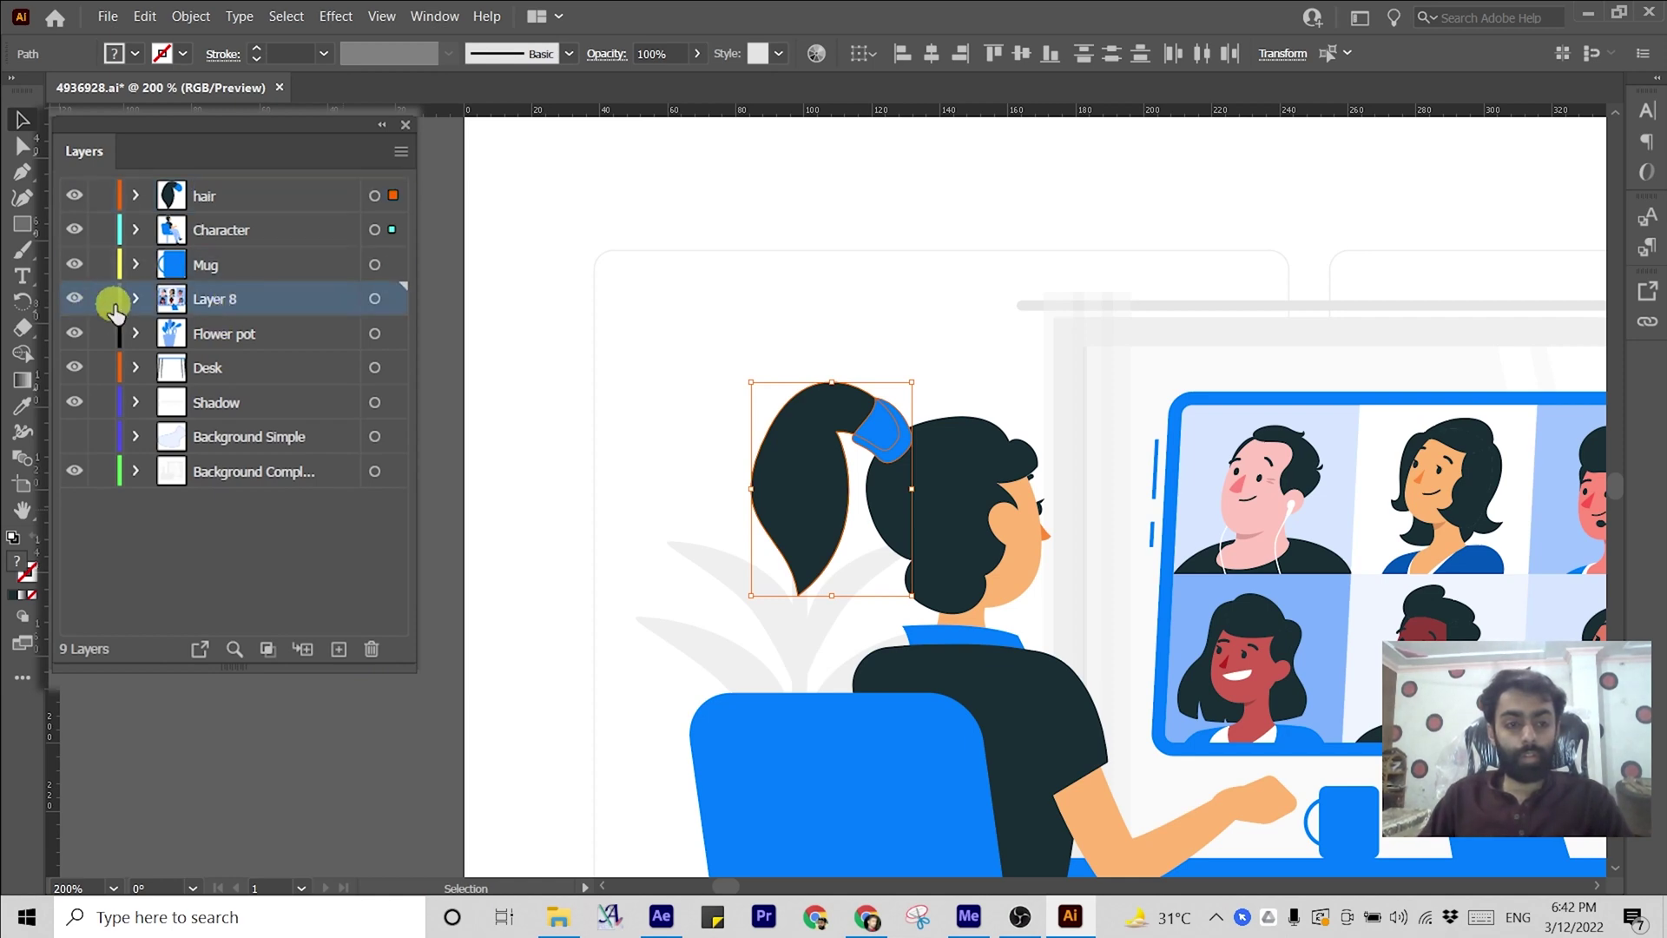
left_click(135, 298)
left_click(168, 333)
left_click(358, 367)
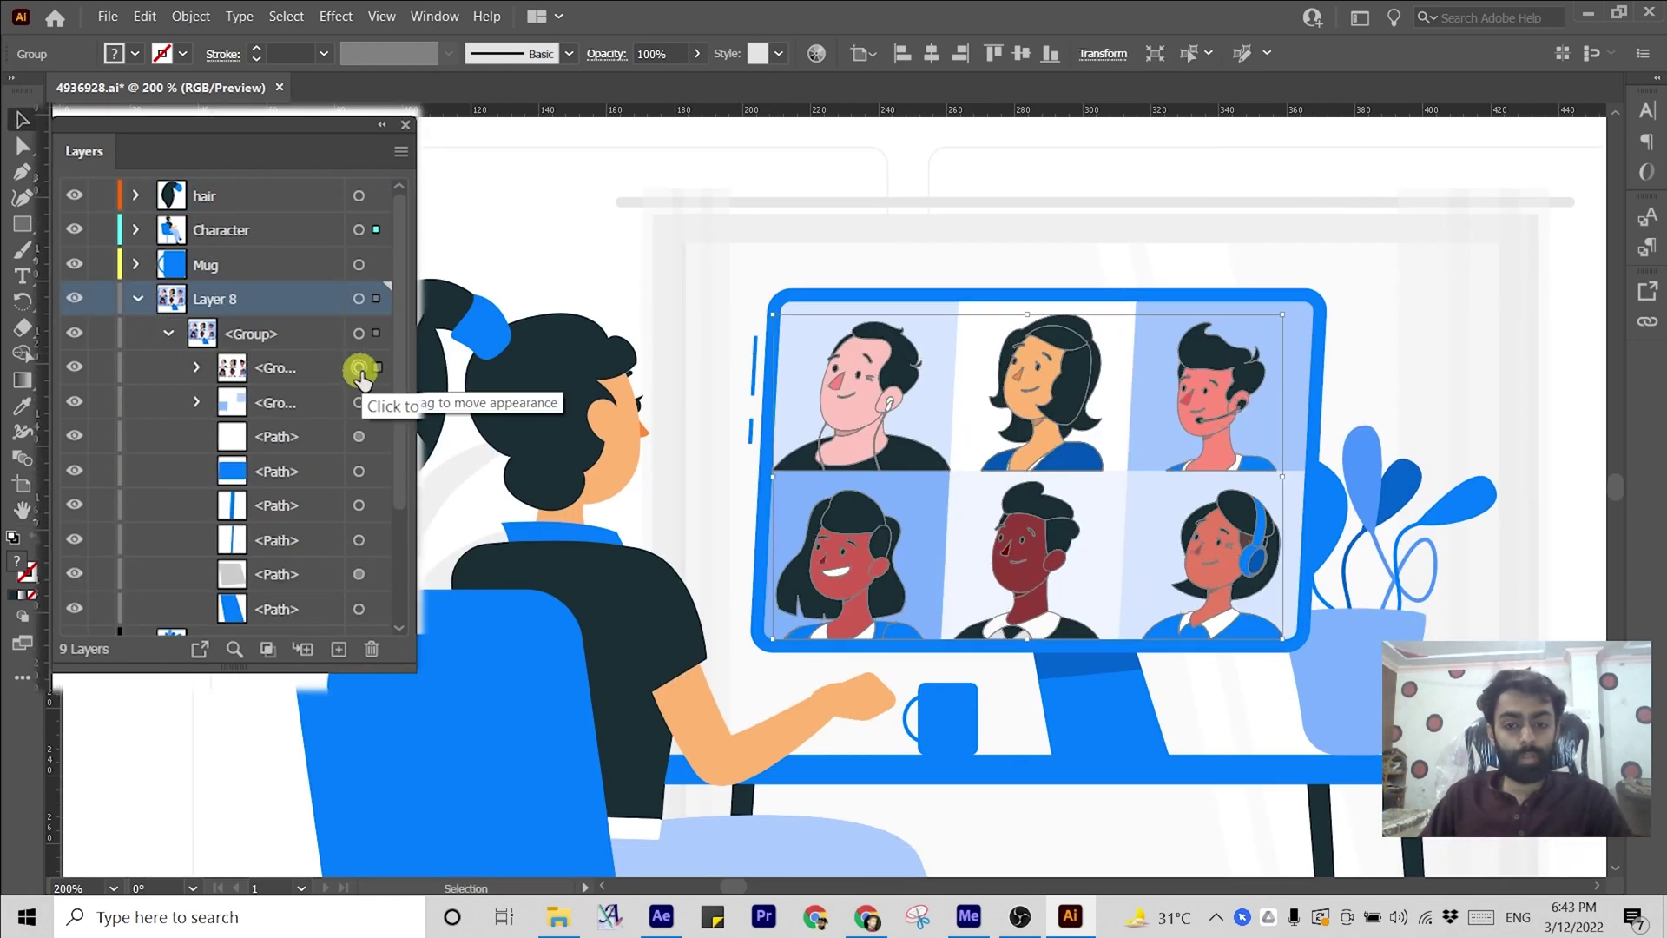
key("ctrl+x")
left_click(339, 649)
key("ctrl+f")
double_click(223, 298)
type("characte")
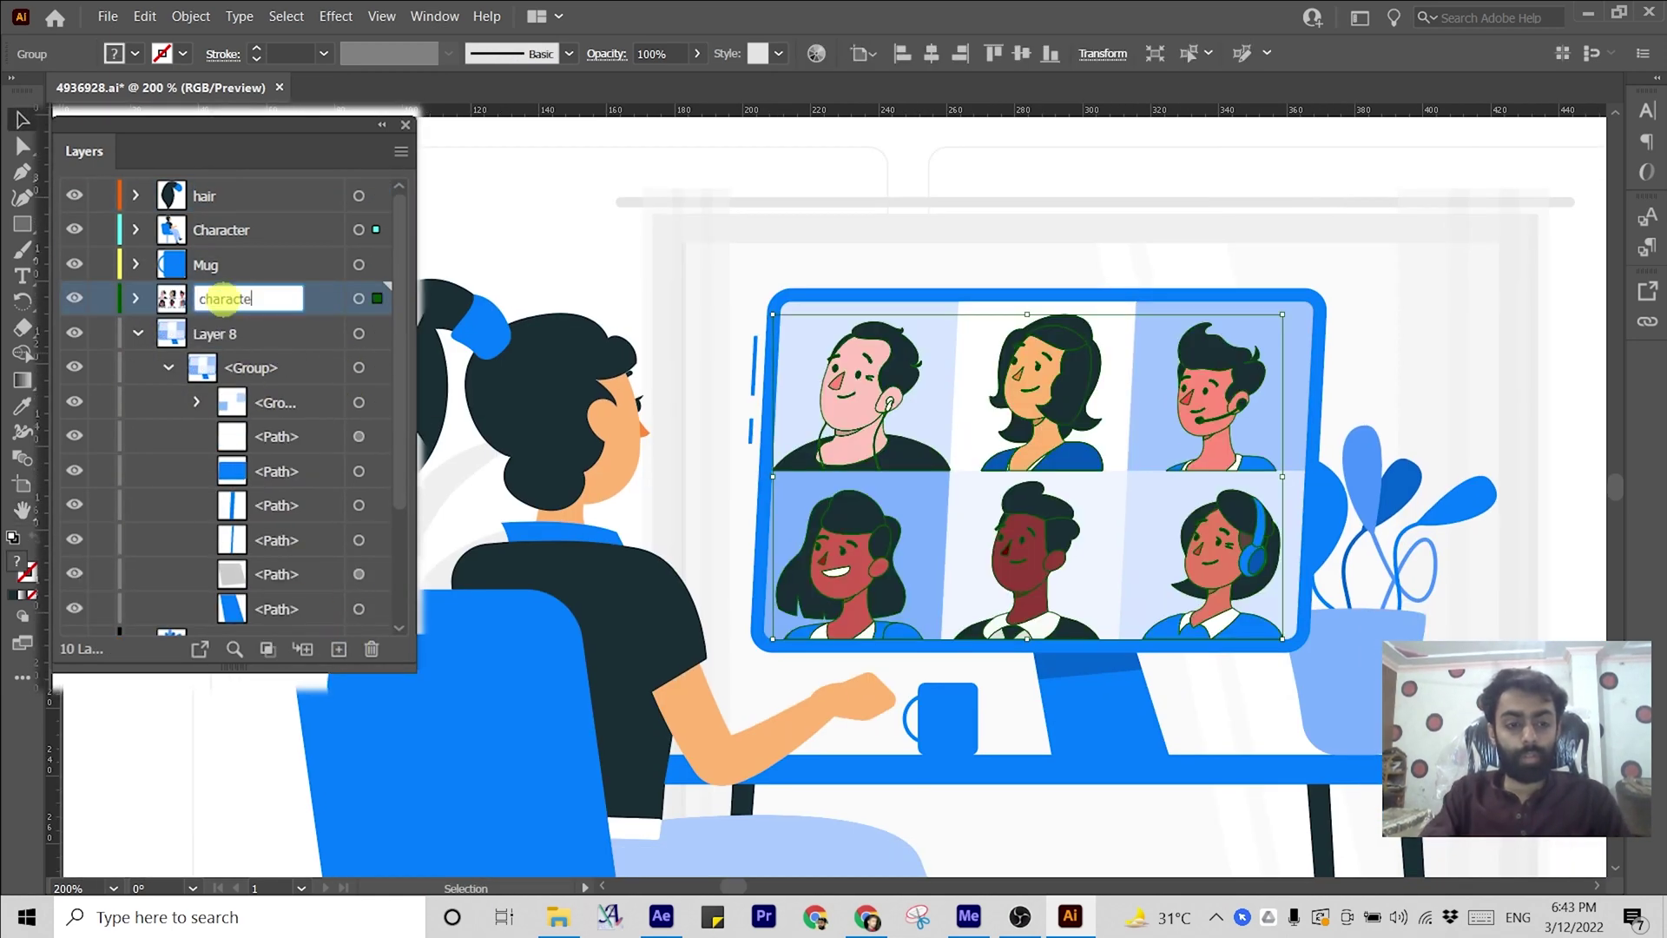
type("rs")
key("Return")
Move the group of coloured background tiles from Layer 8 into the characters layer, behind the six people.
left_click(139, 331)
left_click(135, 333)
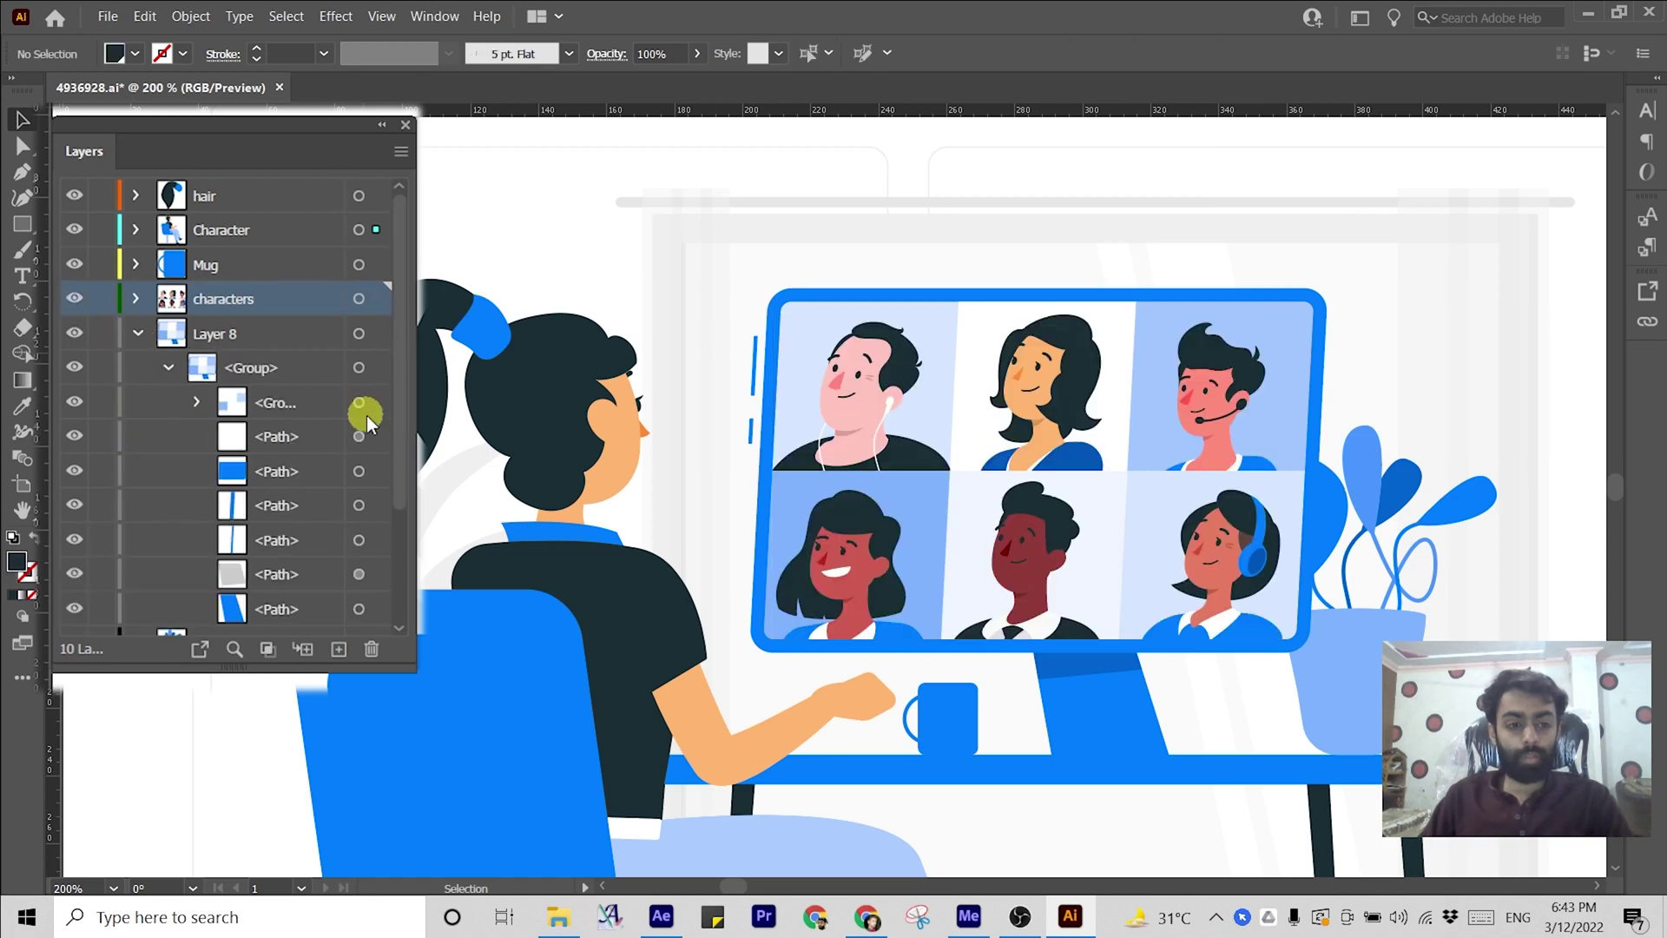
left_click(358, 402)
left_click(136, 333)
left_click(212, 306, "alt")
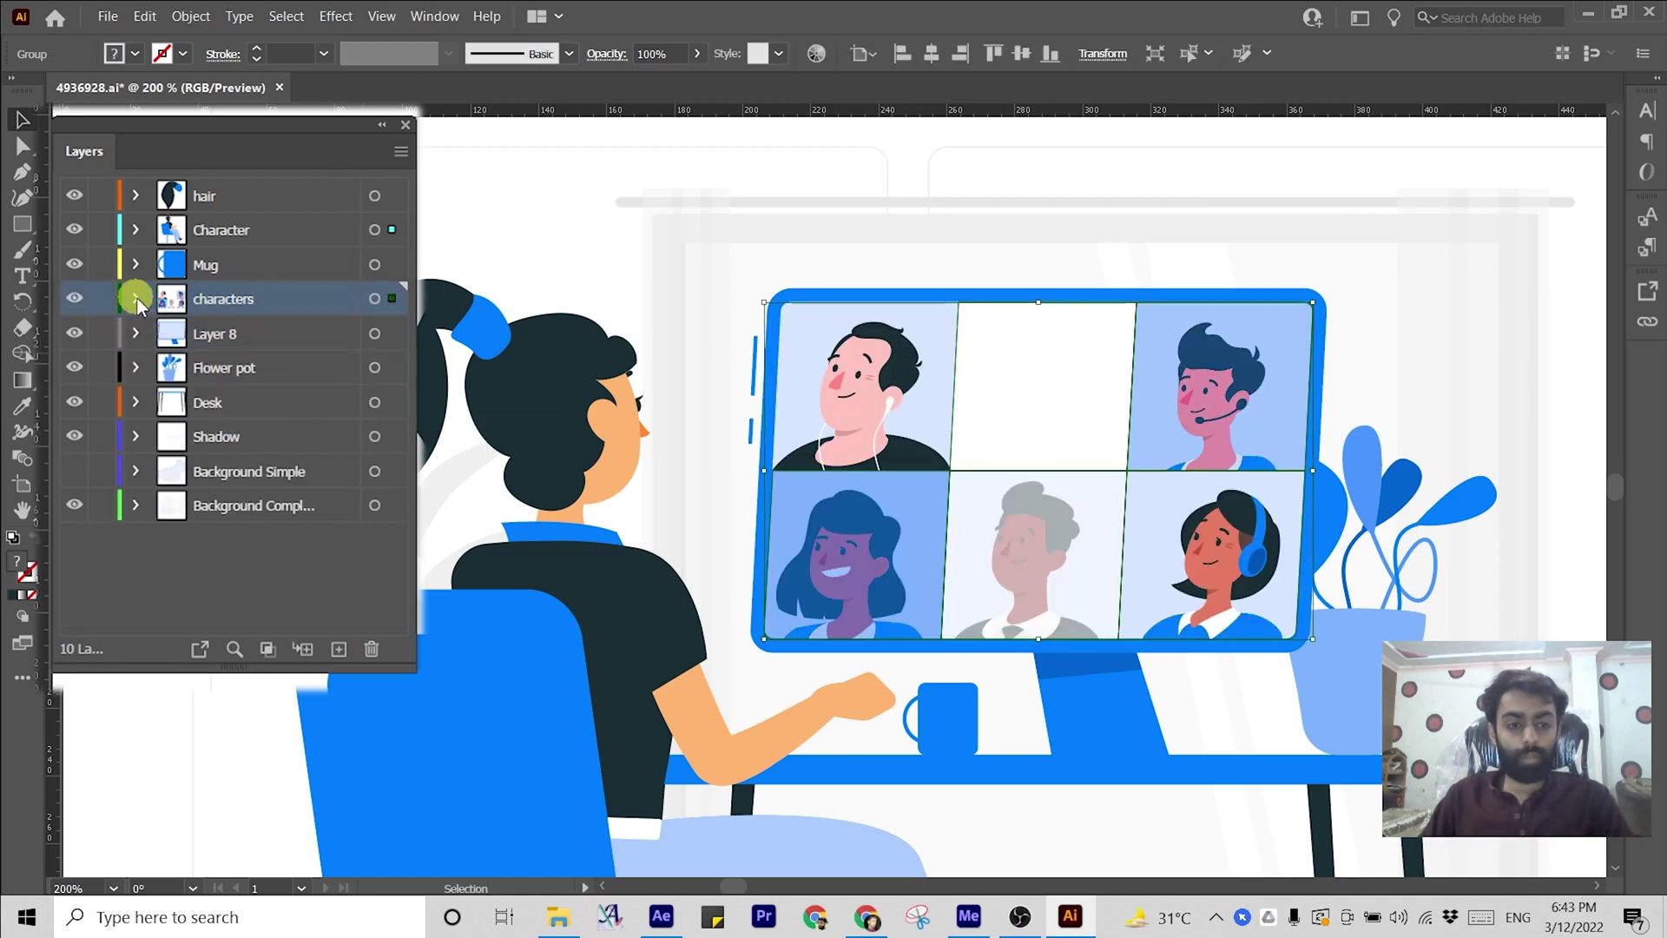
left_click(136, 298)
left_click(135, 299)
key("ctrl+shift+a")
Rename Layer 8 as Monitor.
double_click(222, 332)
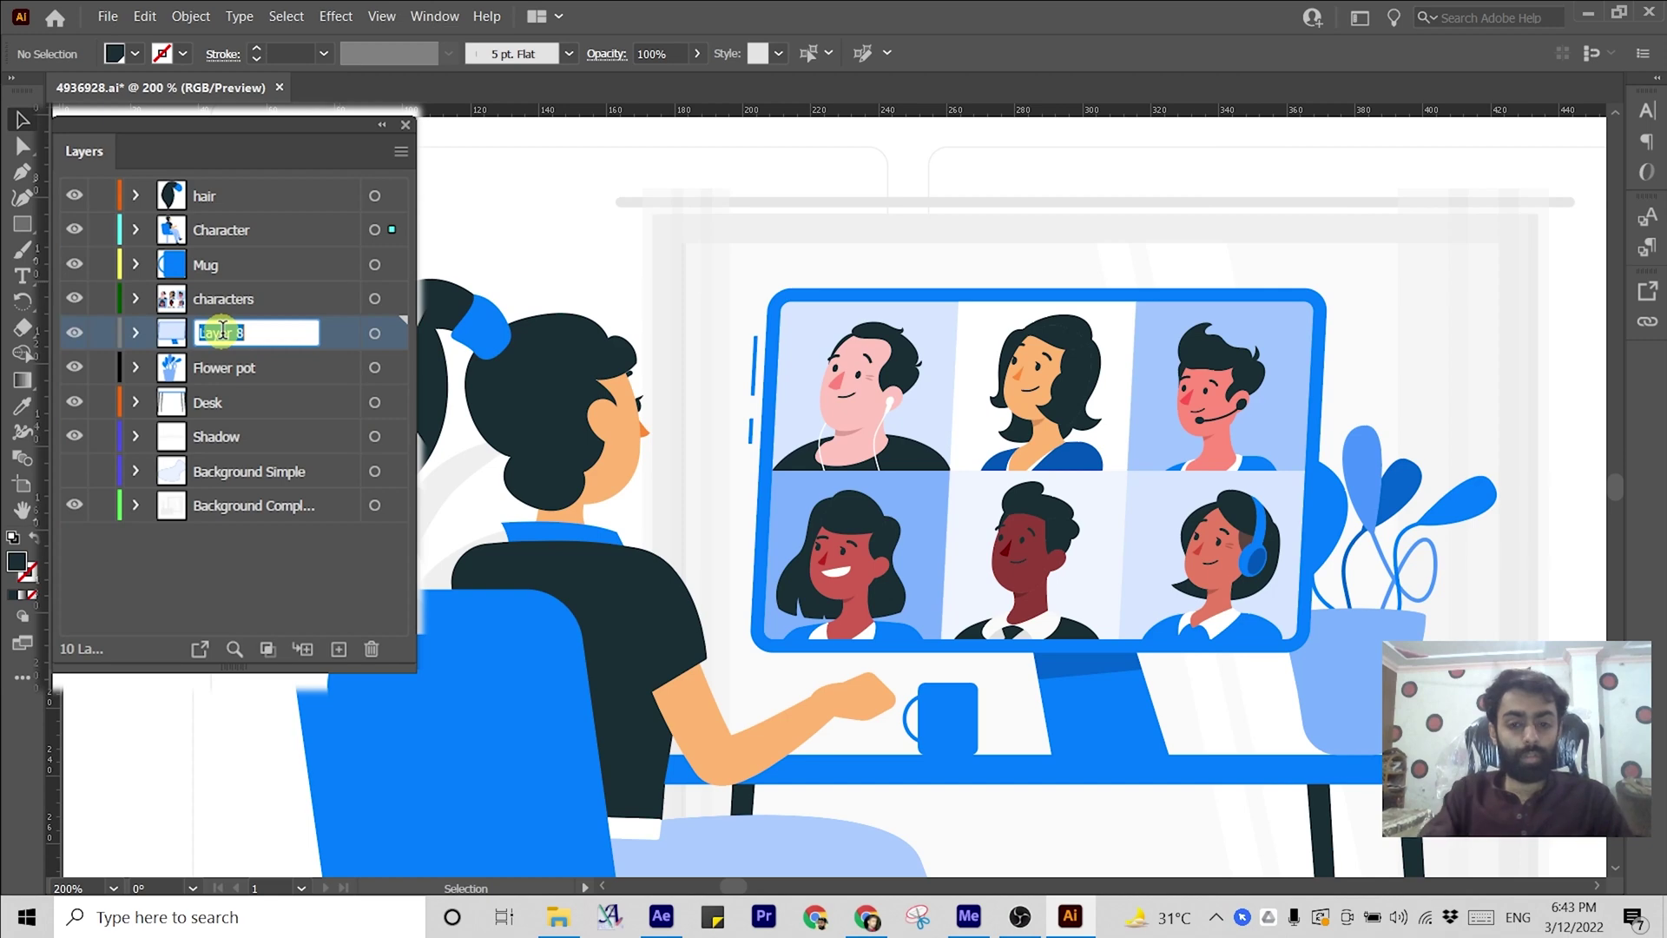
type("Monitor")
key("Return")
Move the chair group out of the Character layer onto a new layer named Chair, keeping its position.
key("ctrl+minus")
key("ctrl+minus")
key("ctrl+minus")
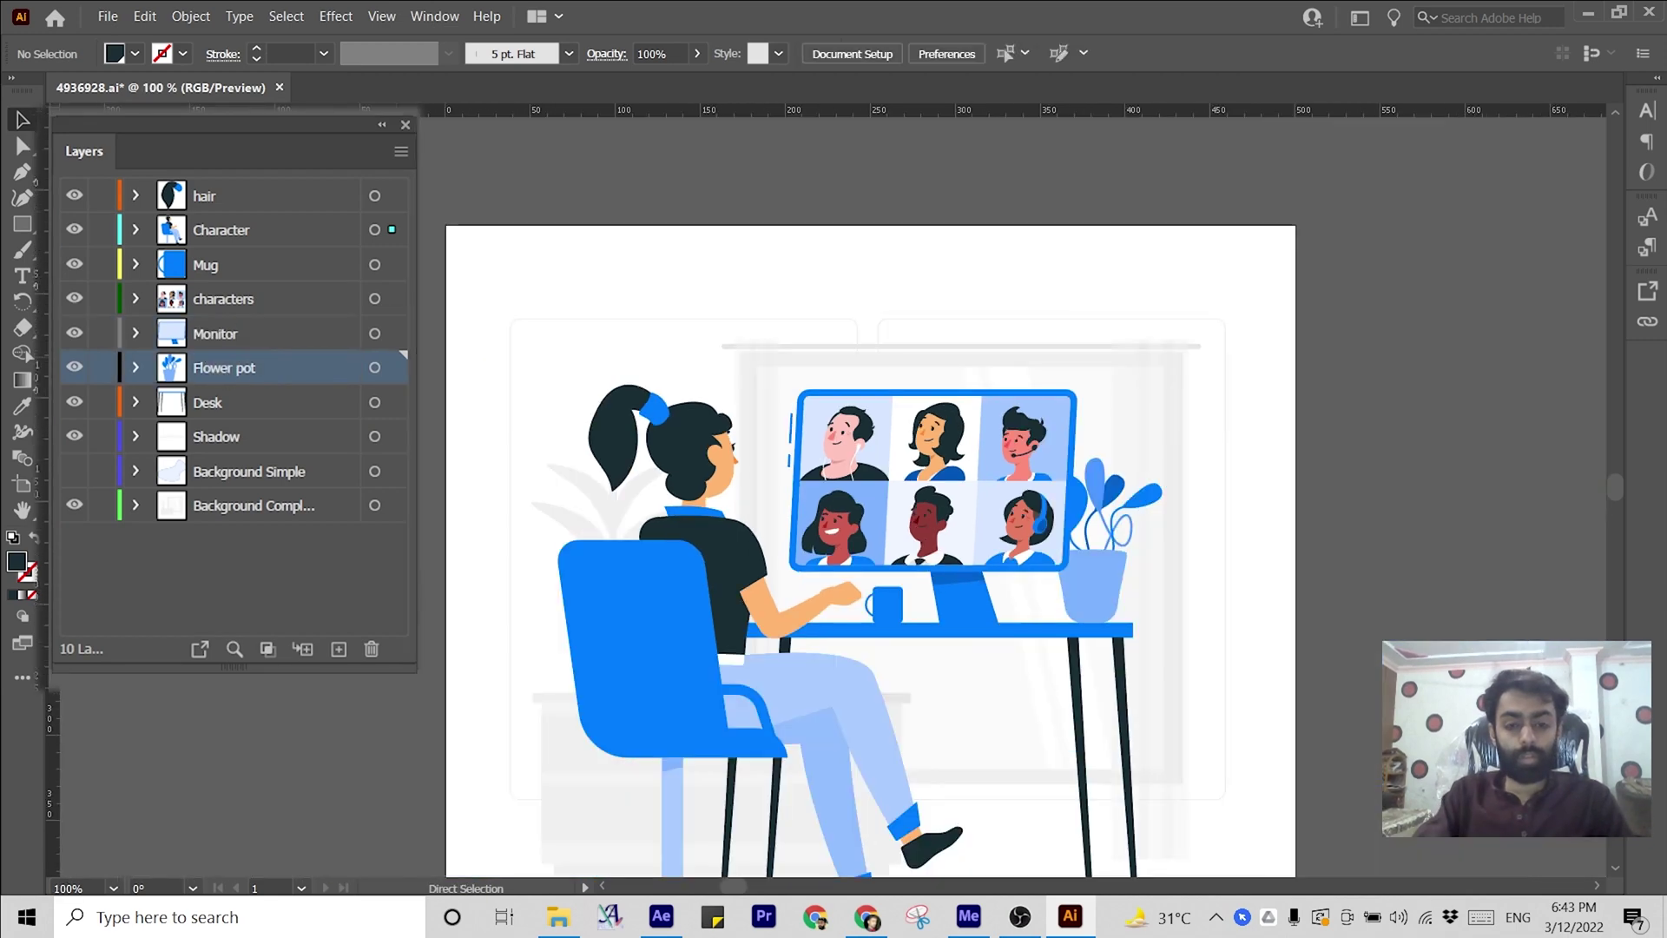
left_click(137, 230)
left_click(166, 264)
left_click(374, 297)
key("Delete")
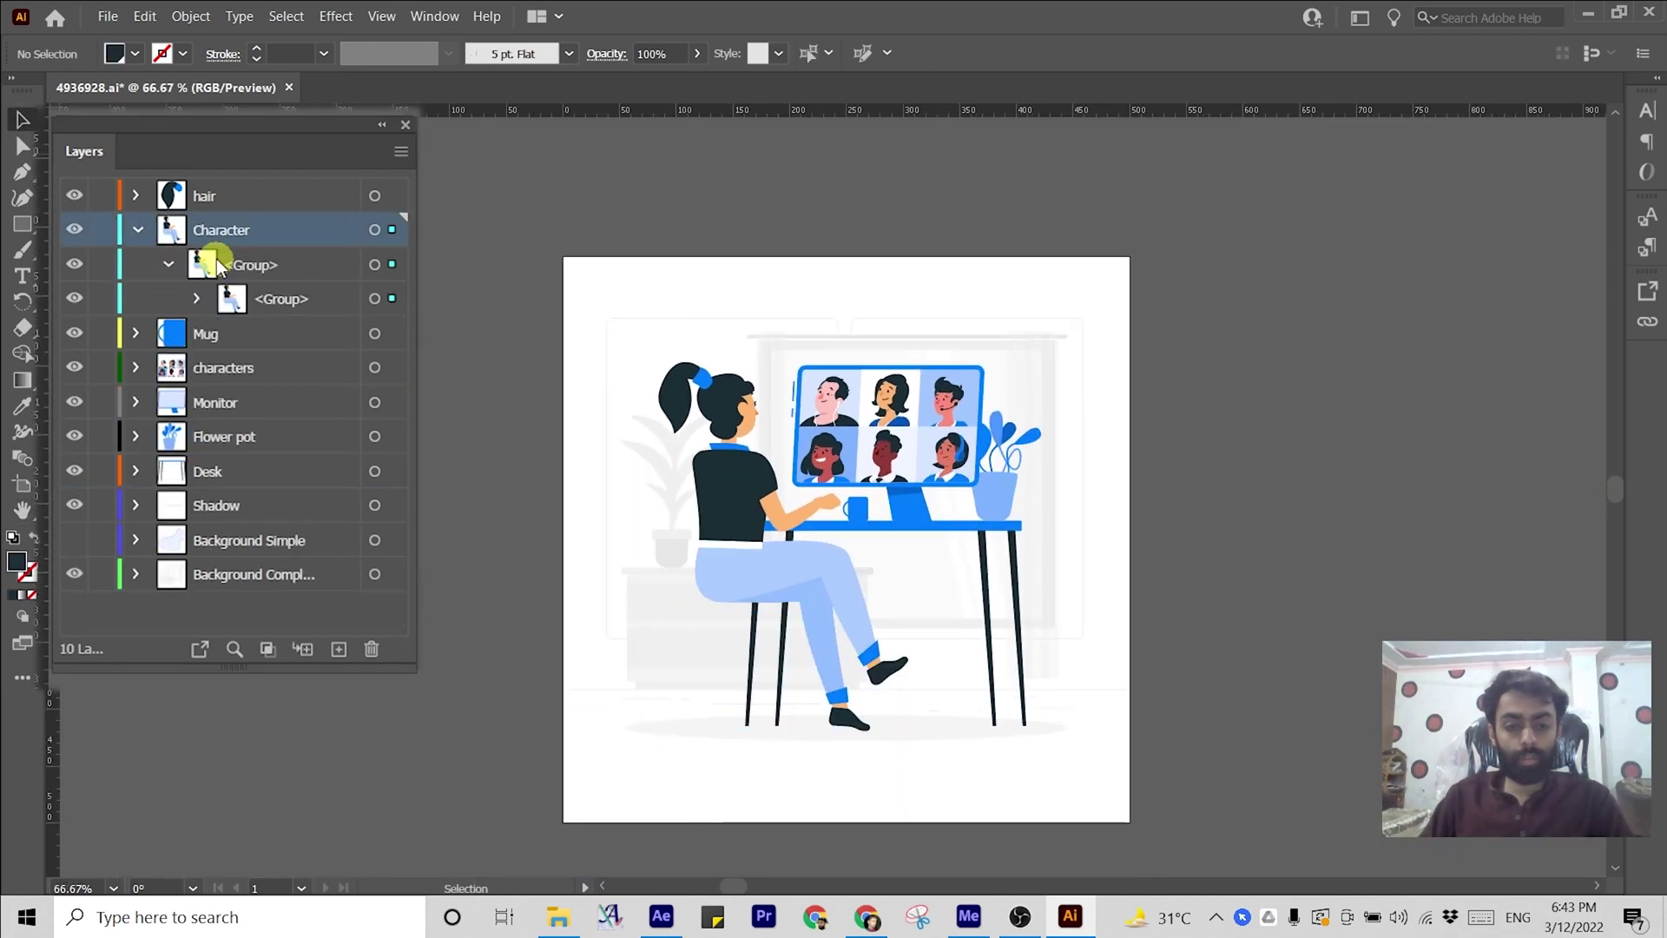
left_click(339, 649)
key("ctrl+f")
double_click(223, 231)
type("Chair")
key("Return")
Rename the Character layer as Girl and clear the selection.
left_click(136, 264)
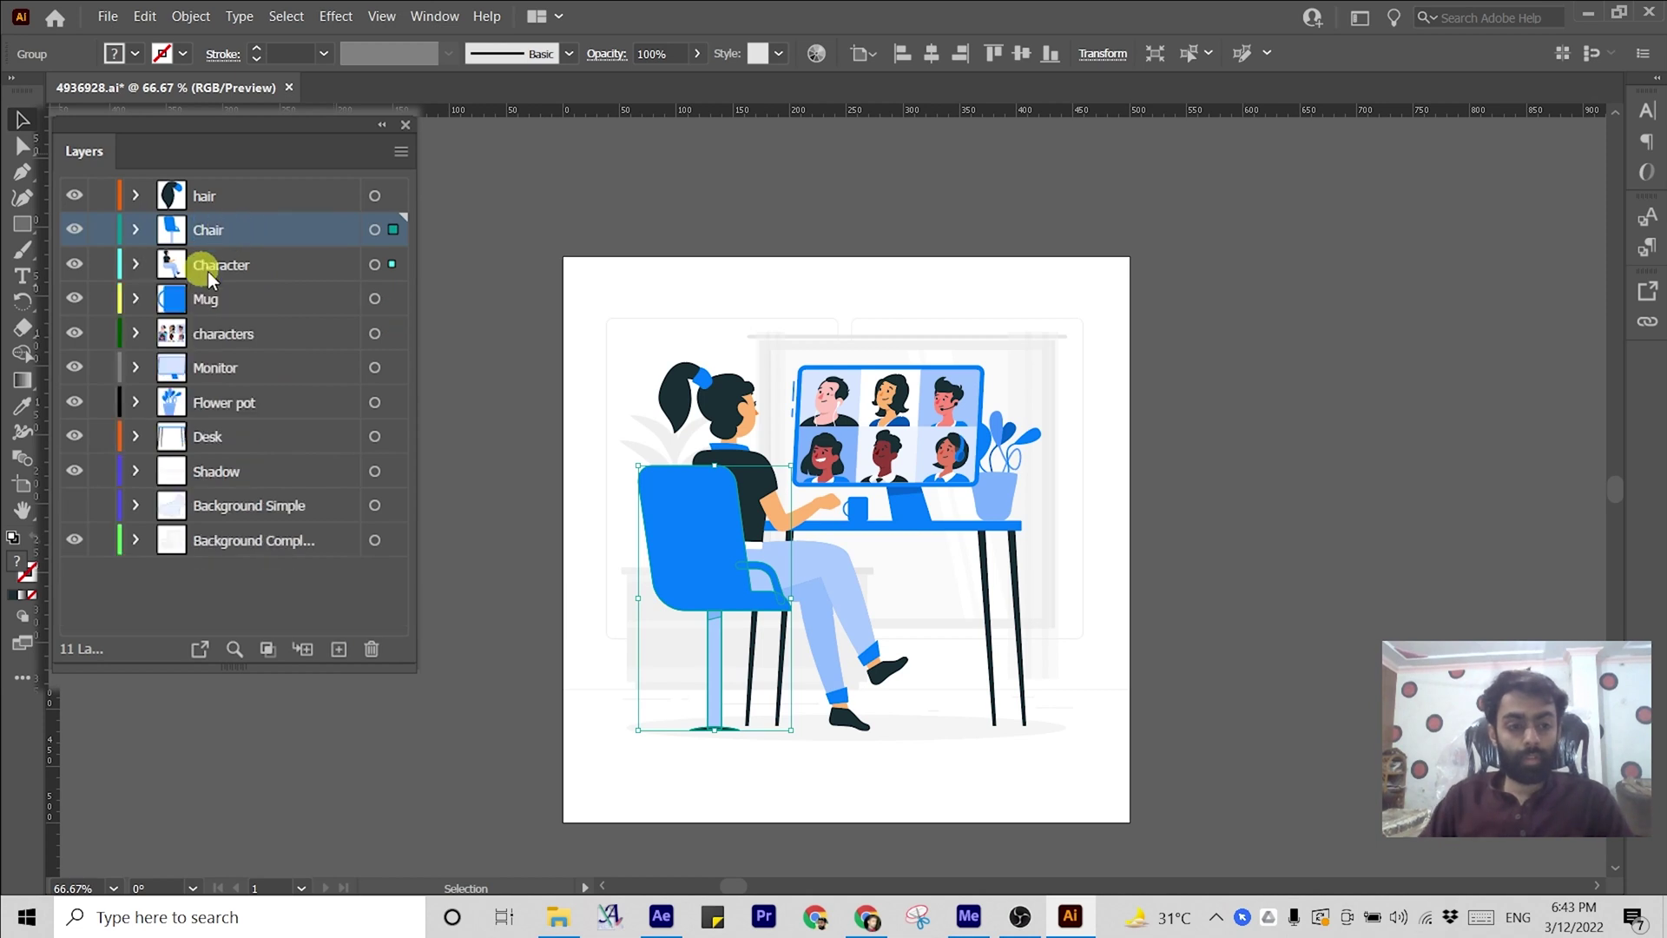
double_click(213, 264)
type("Girl")
key("Return")
left_click(521, 581)
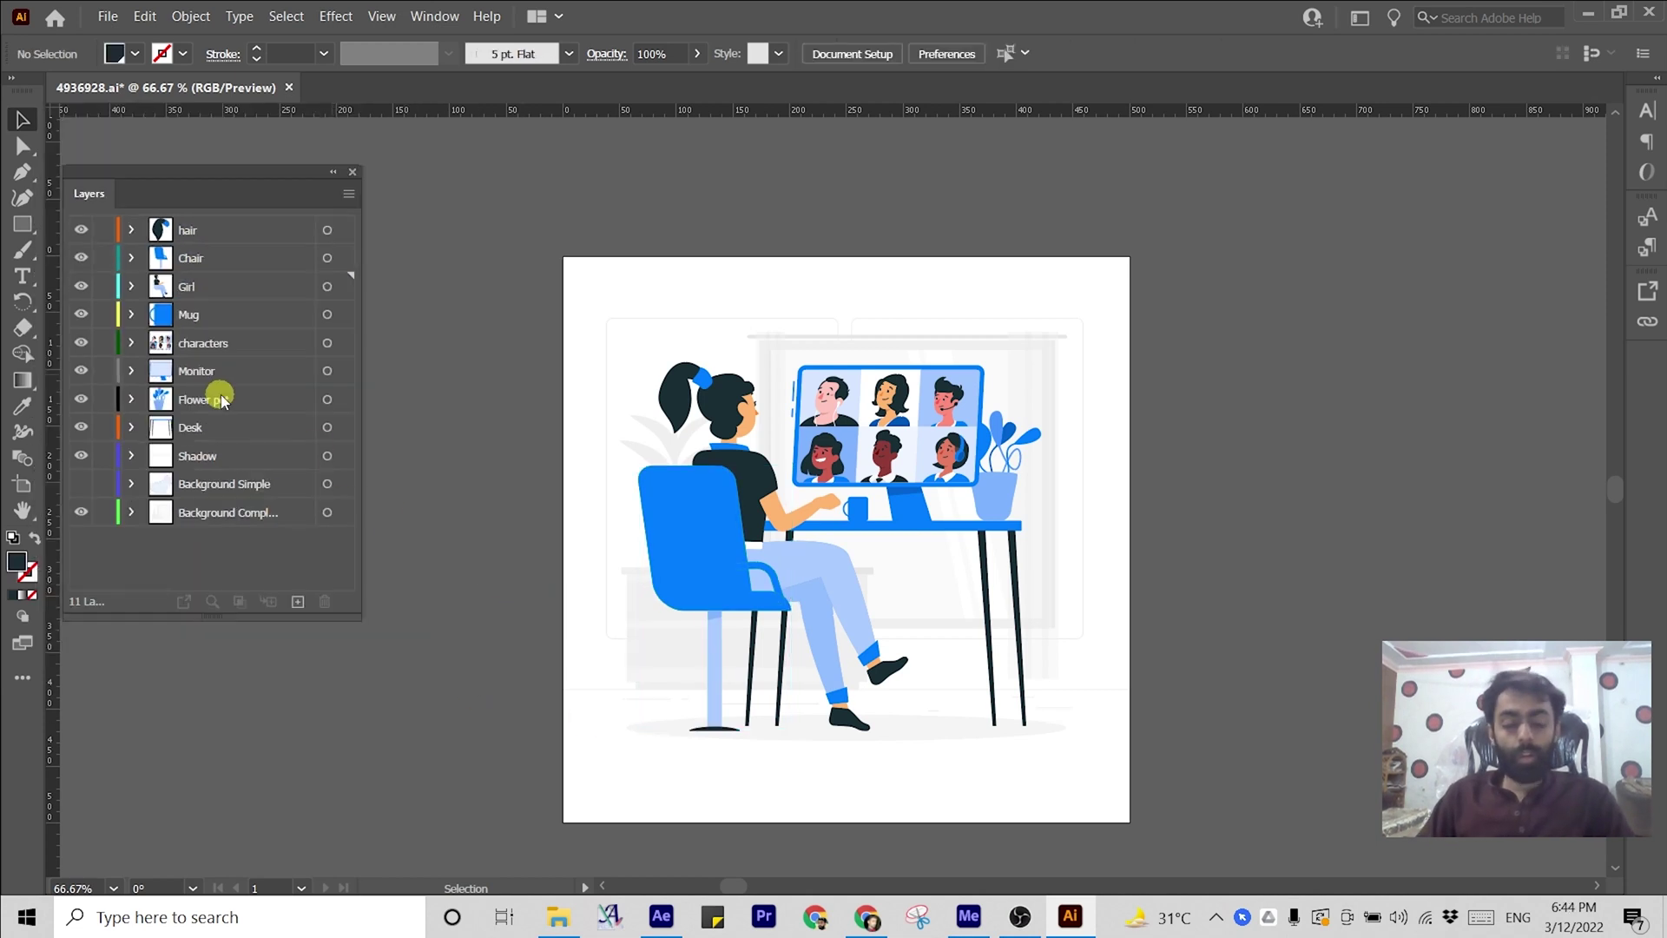
Check the contents of the hair, Chair, Girl, Mug, characters and Monitor layers by hiding and showing each one.
left_click(81, 230)
left_click(81, 230)
left_click(80, 259)
left_click(80, 259)
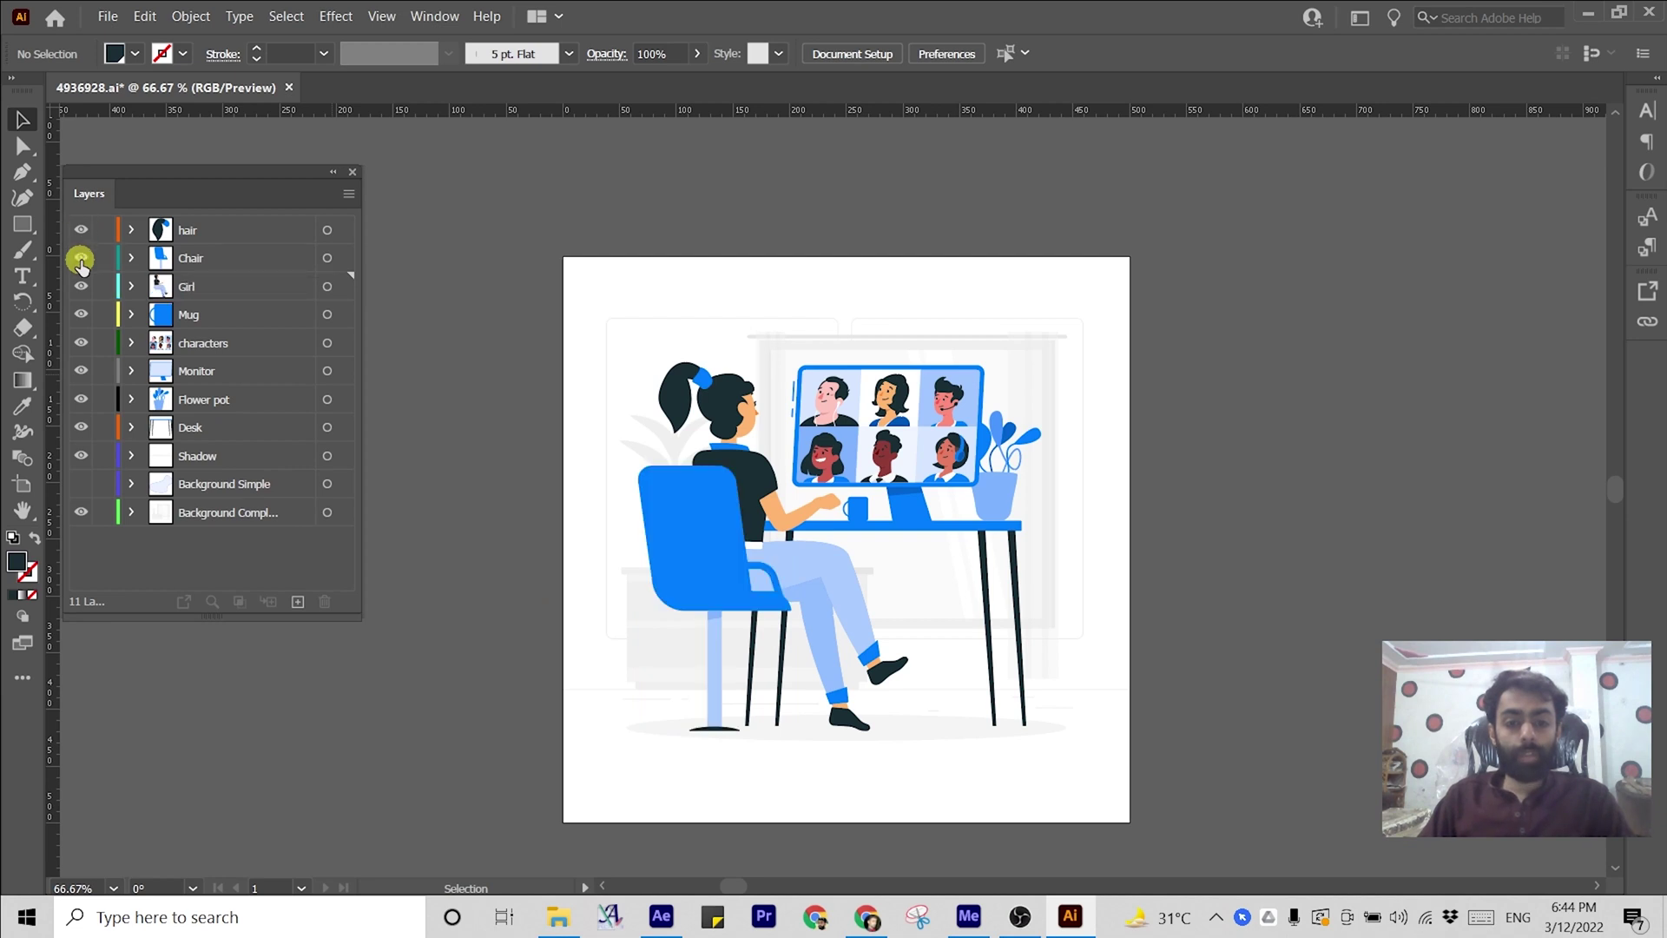
left_click(80, 288)
left_click(80, 288)
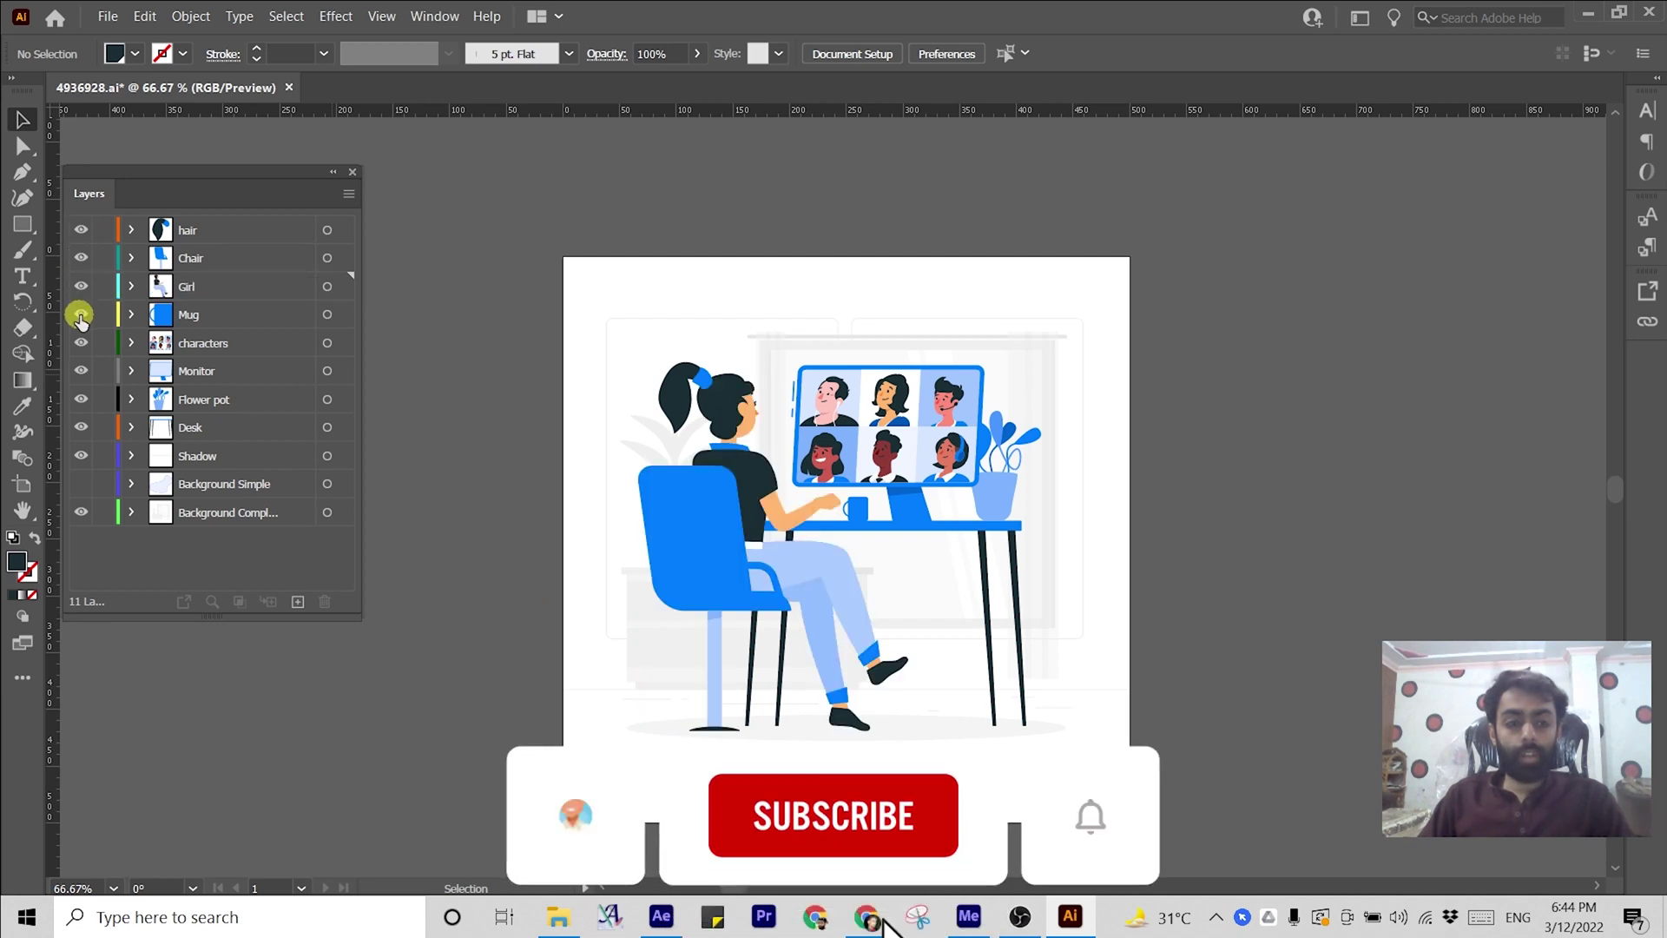
left_click(81, 320)
left_click(81, 320)
left_click(81, 343)
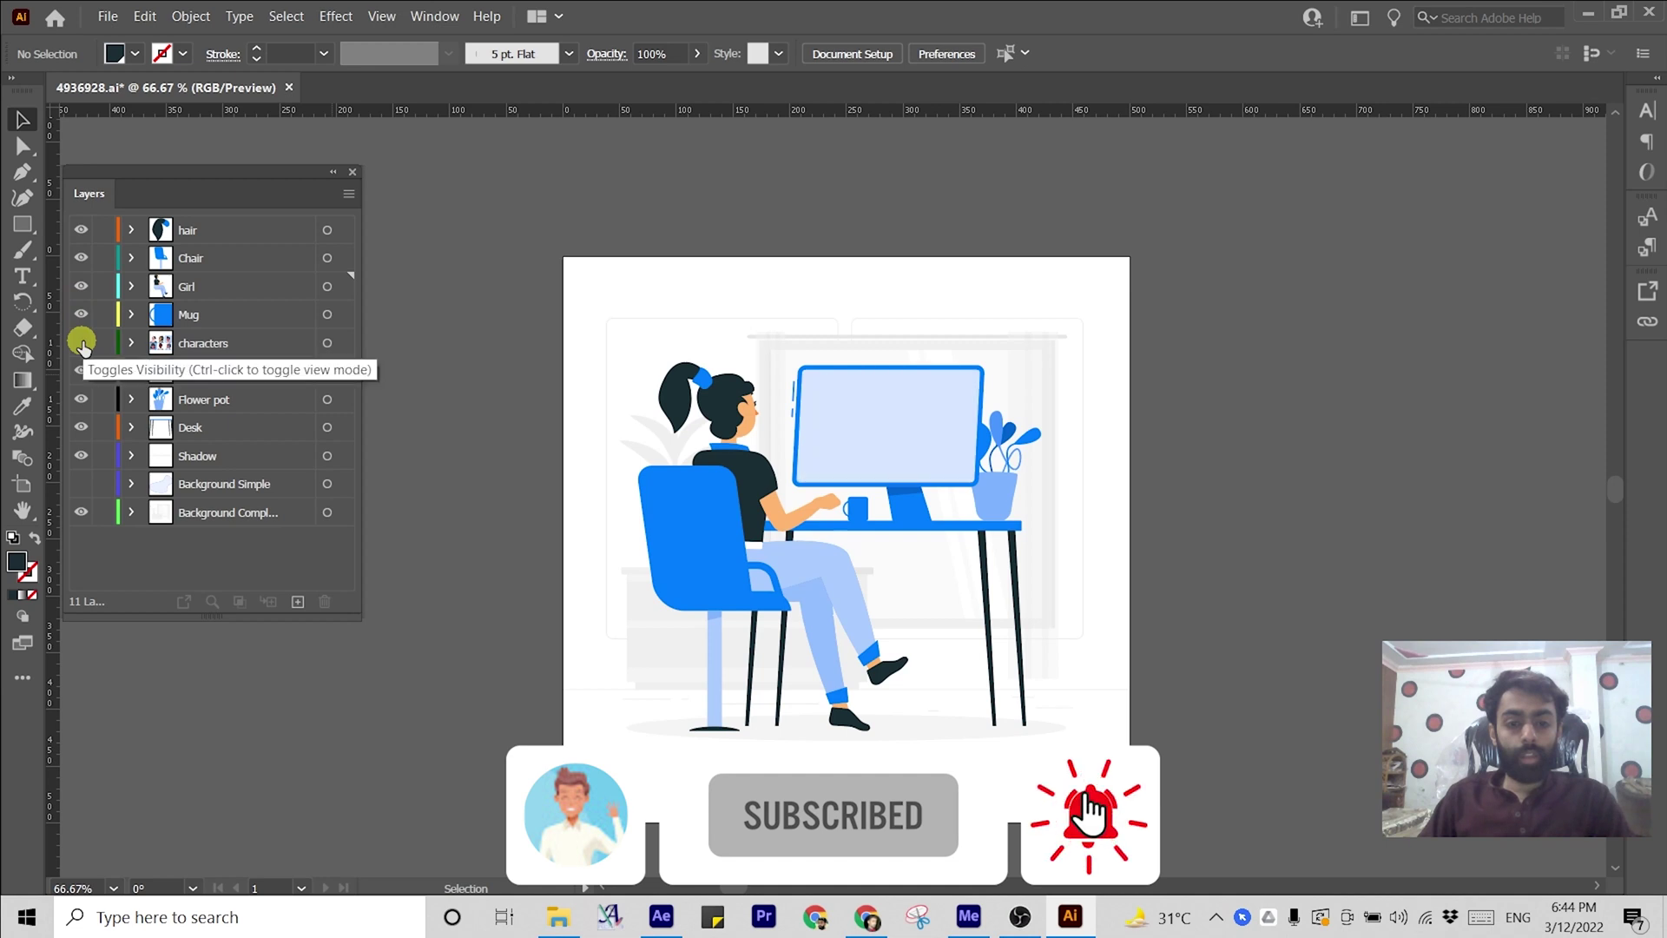
left_click(81, 342)
left_click(82, 343)
left_click(81, 343)
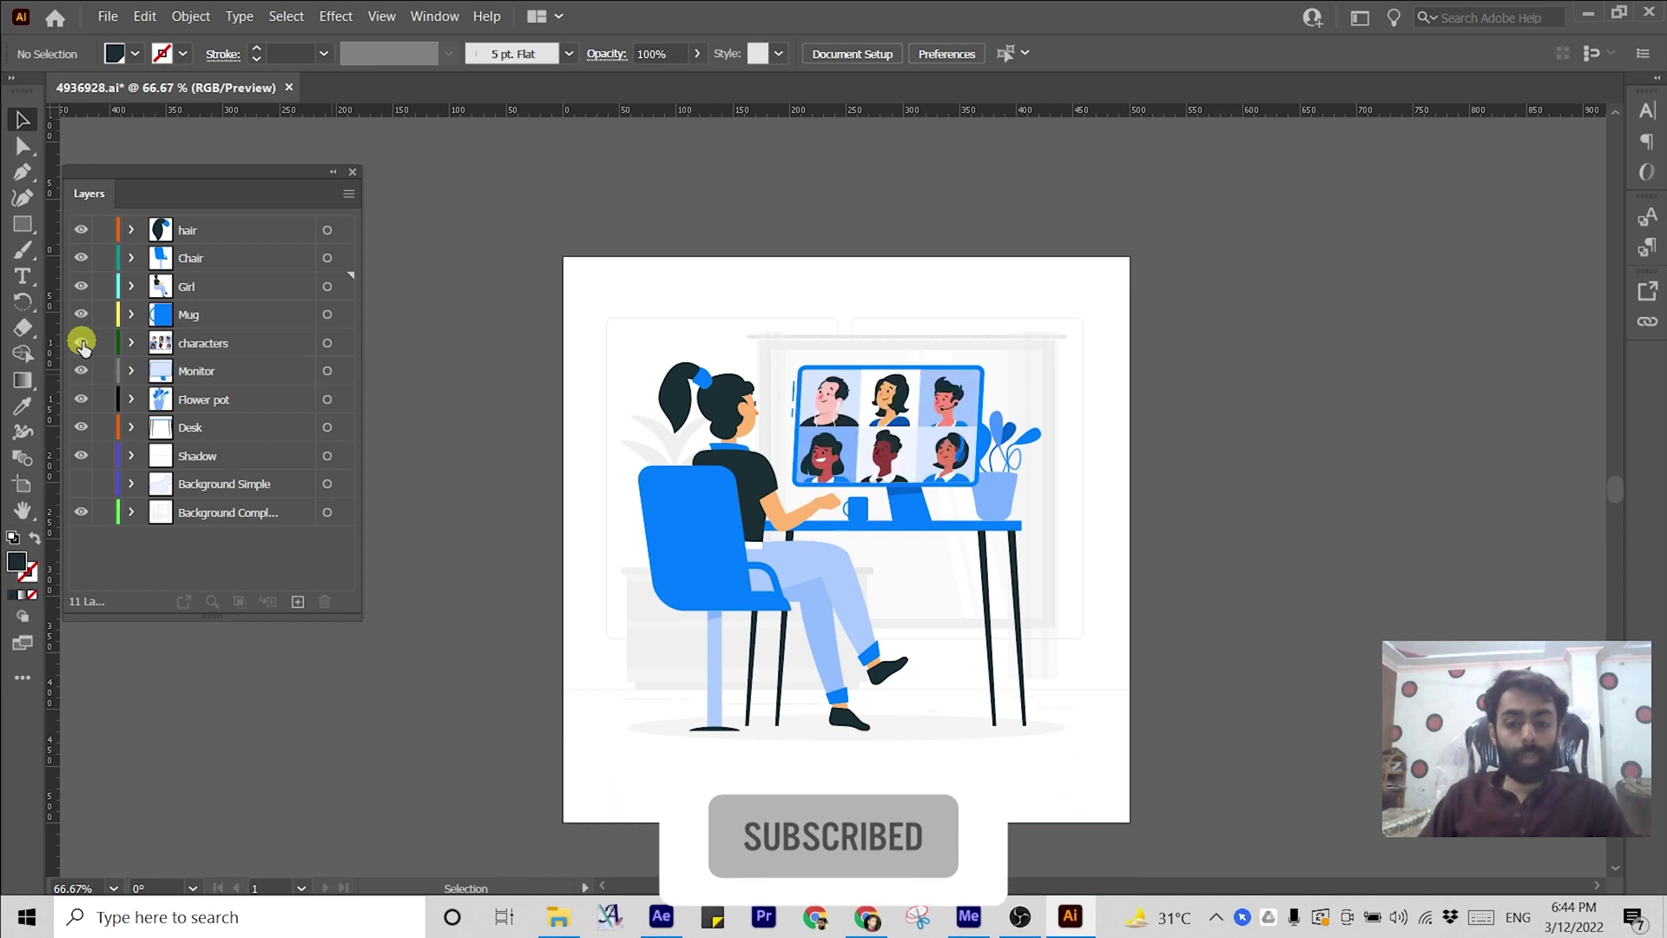
left_click(82, 370)
left_click(82, 370)
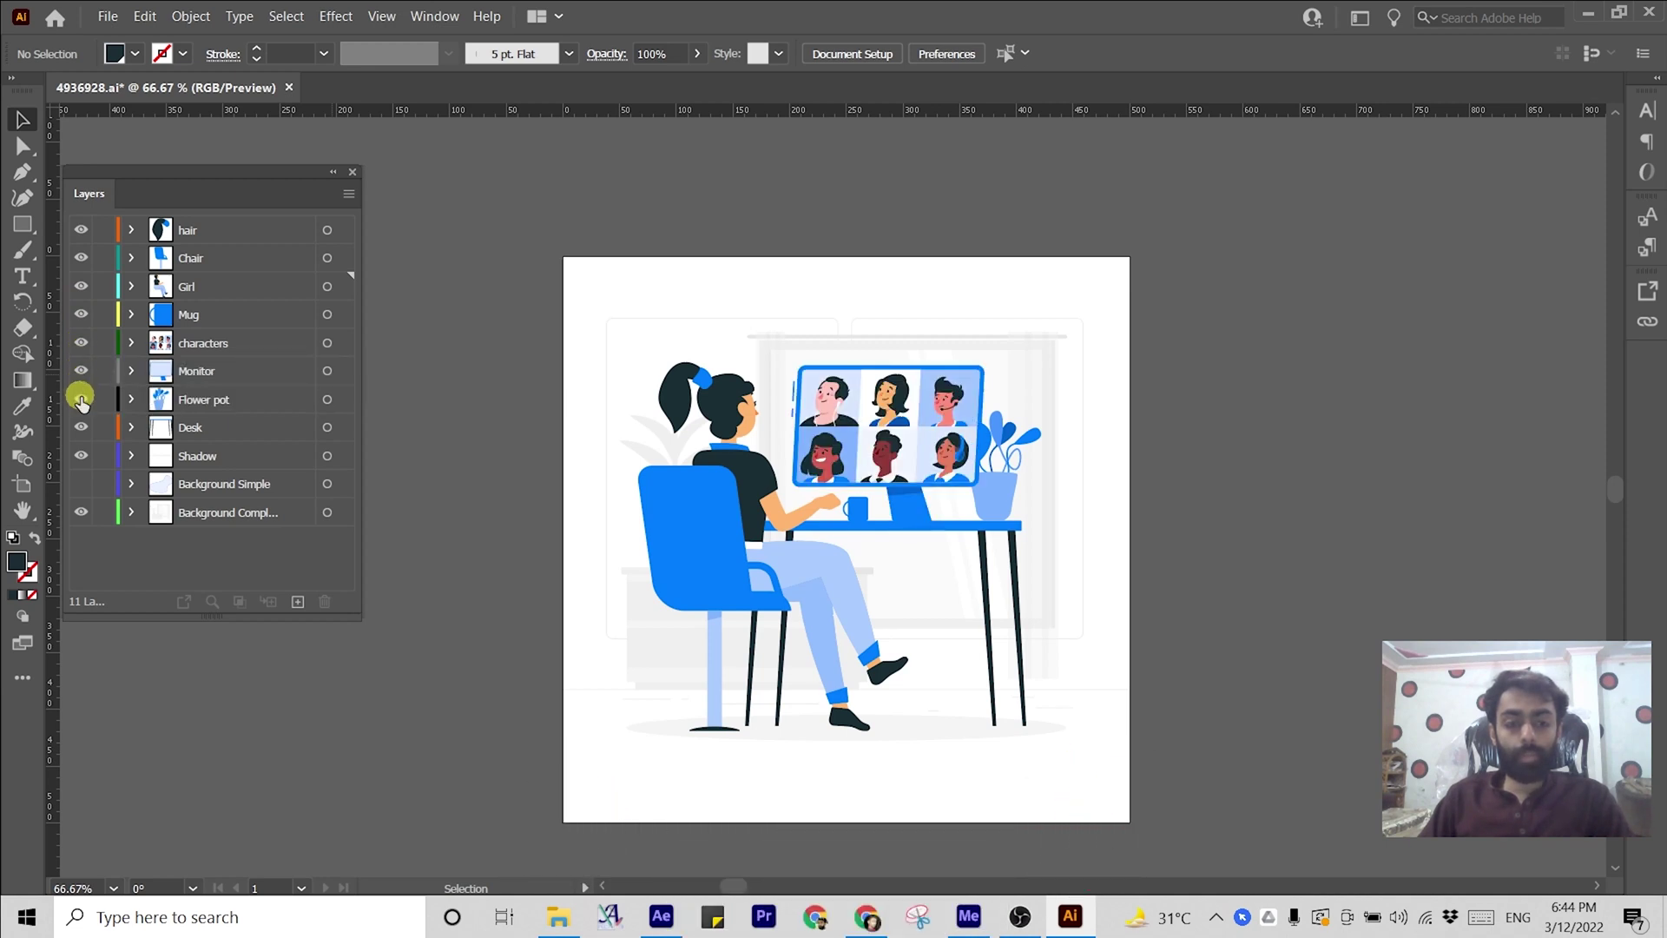
Check the Flower pot layer's contents and place it above the Monitor layer.
left_click(81, 402)
left_click(81, 401)
left_click_drag(190, 406, 189, 370)
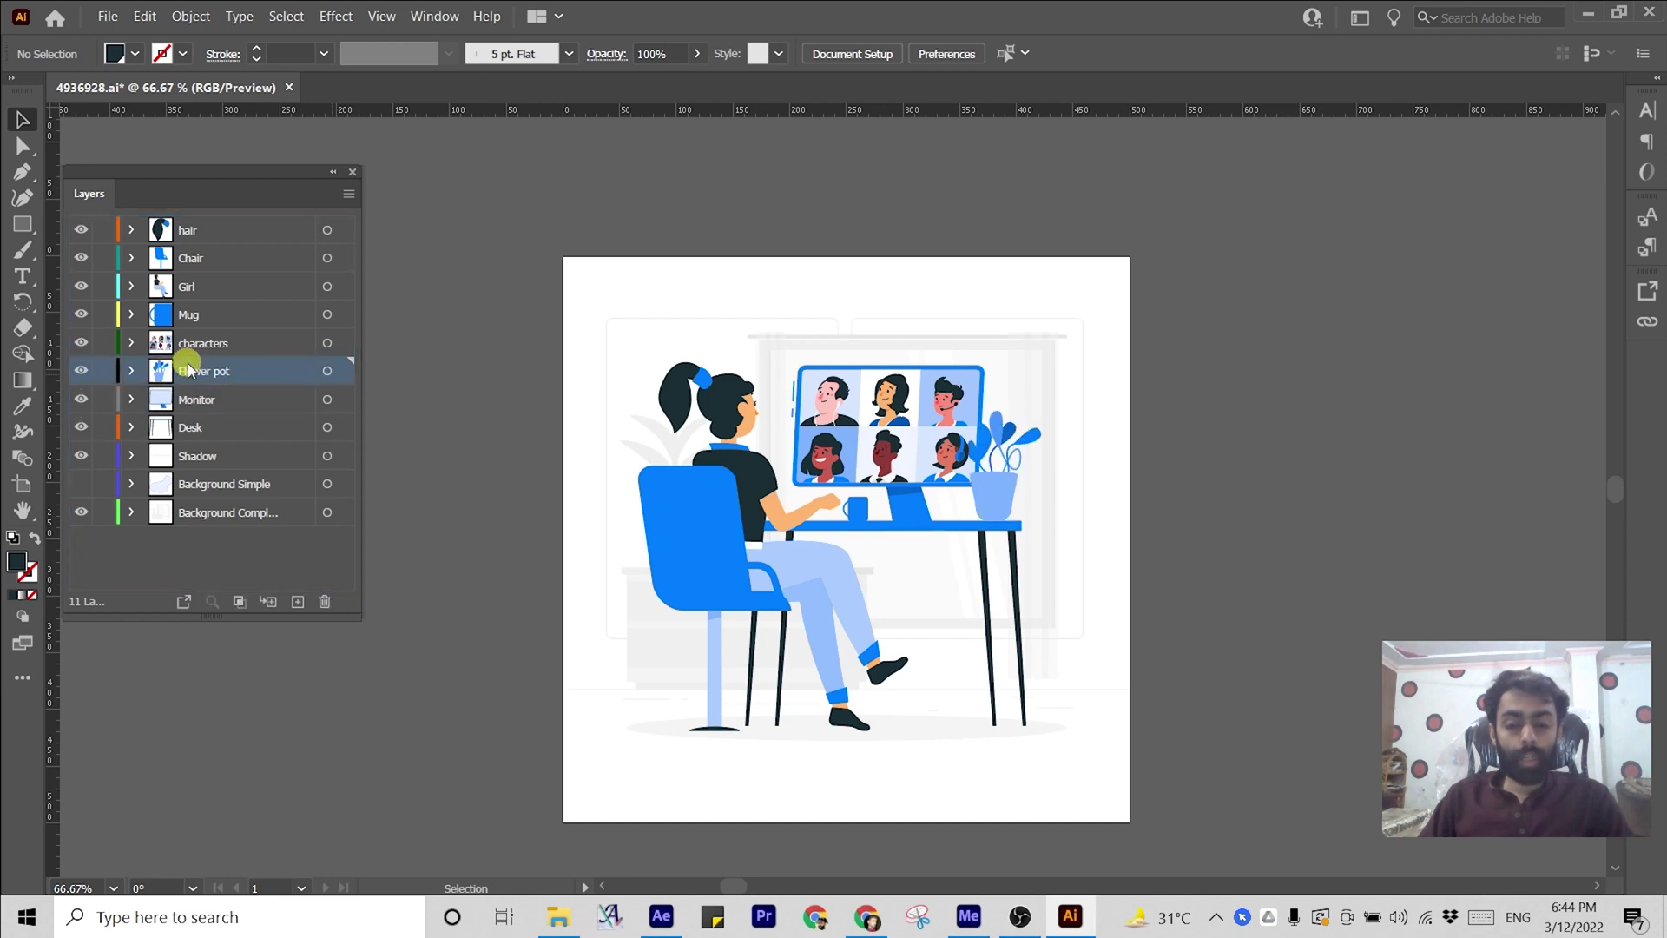
Check the contents of the Desk, Shadow and Background Simple layers by toggling the visibility of each one.
left_click(81, 427)
left_click(81, 427)
left_click(79, 455)
left_click(79, 456)
left_click(80, 485)
left_click(81, 485)
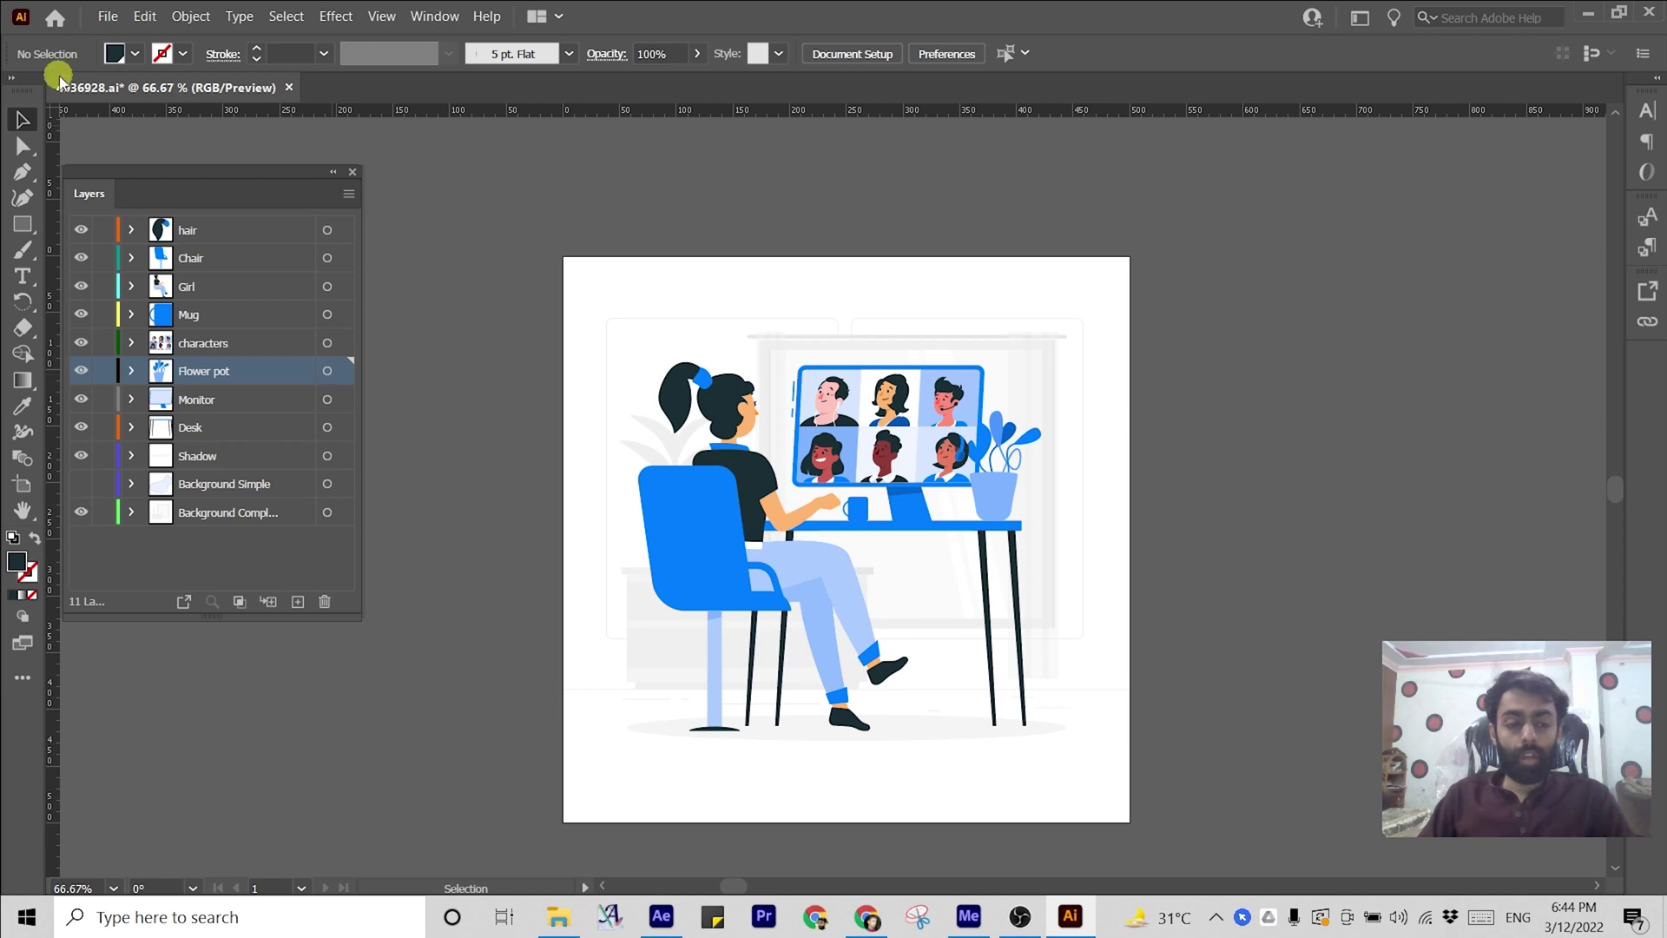
Save the layered artwork as a new Adobe Illustrator file named Edited in the freepik folder.
left_click(109, 16)
left_click(143, 217)
type("Edited")
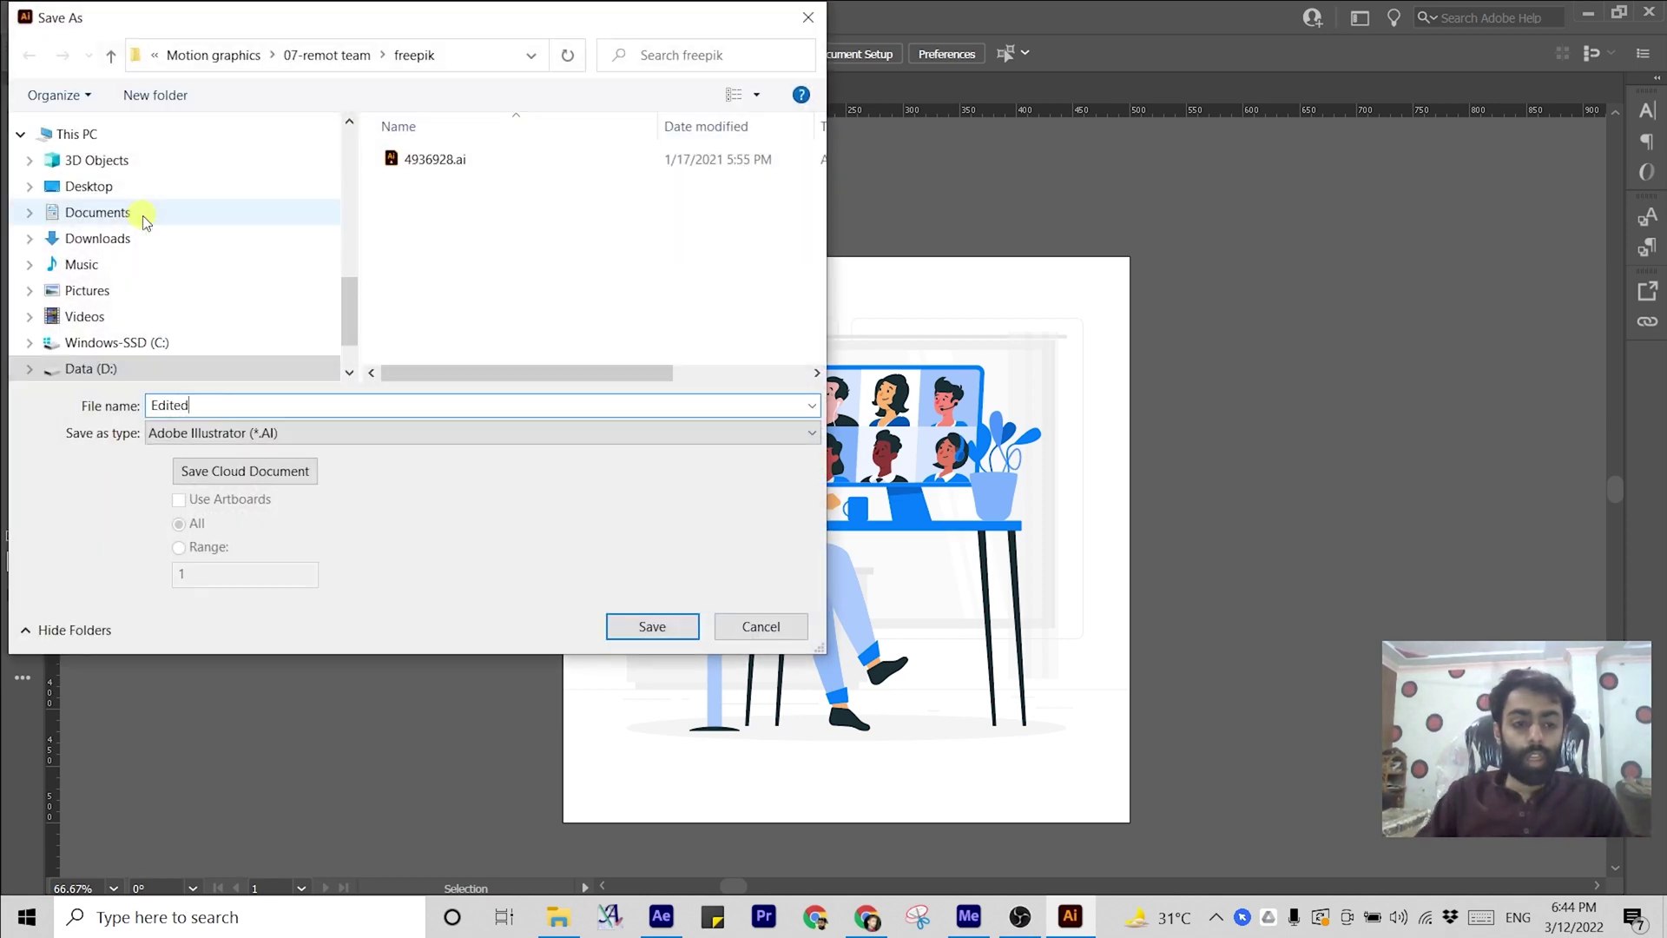
key("Return")
left_click(927, 758)
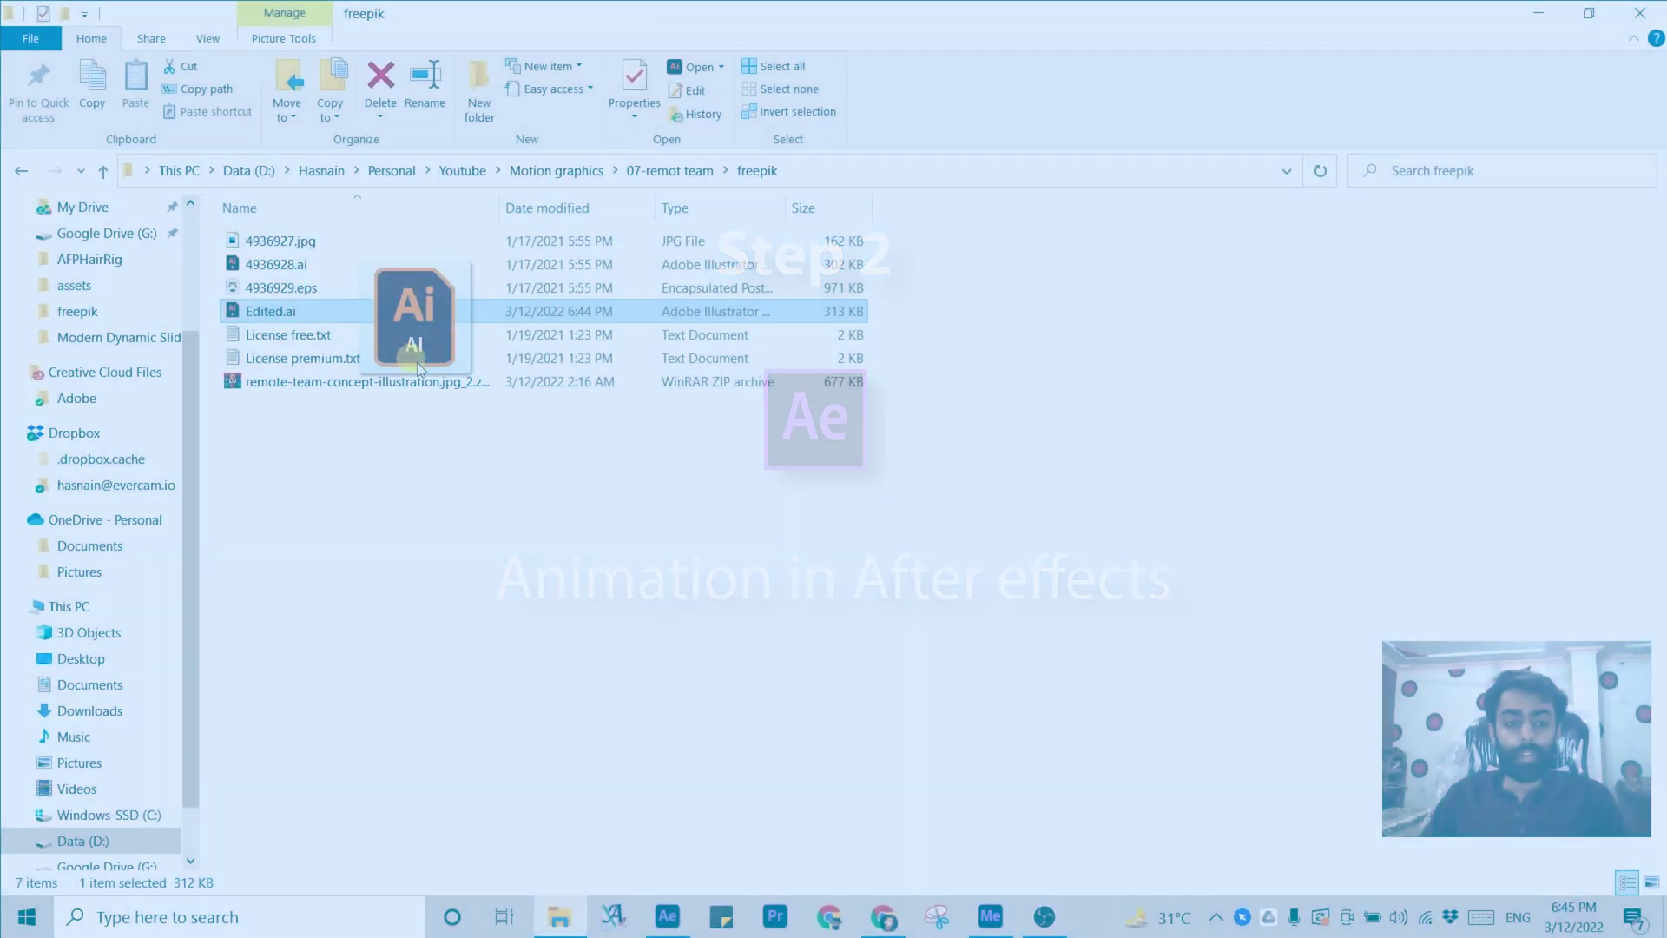
Import Edited.ai into After Effects as a composition with footage dimensions set to Layer Size, and open the Edited composition.
left_click_drag(416, 373, 137, 394)
left_click(899, 372)
left_click(855, 420)
left_click(866, 547)
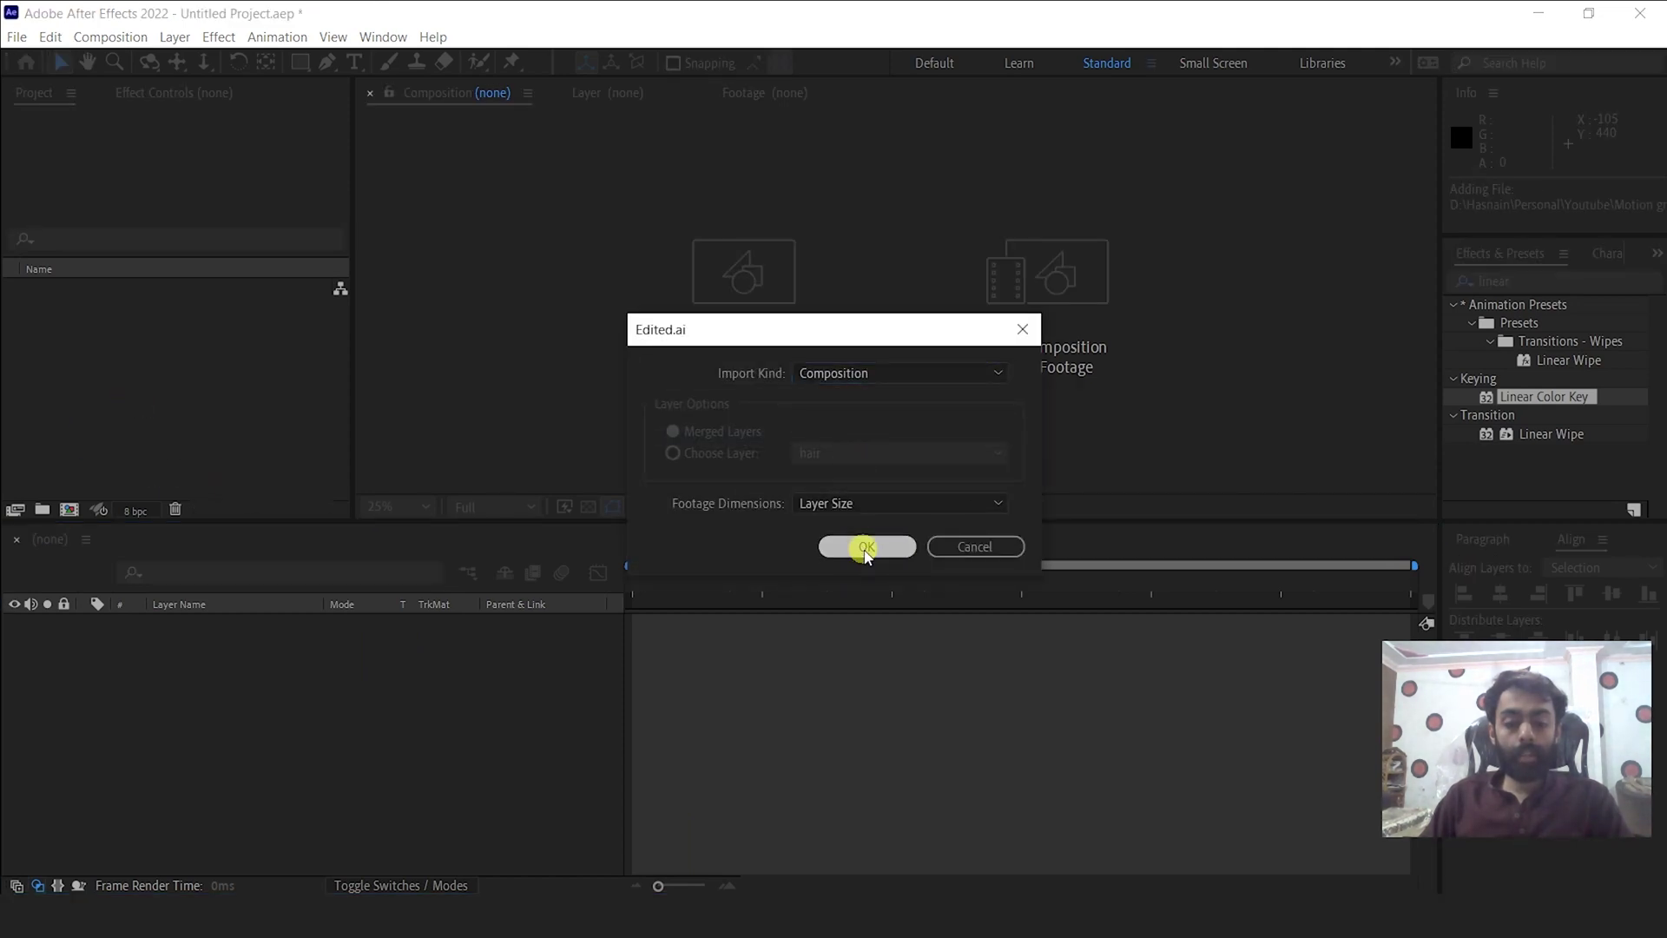
left_click(25, 288)
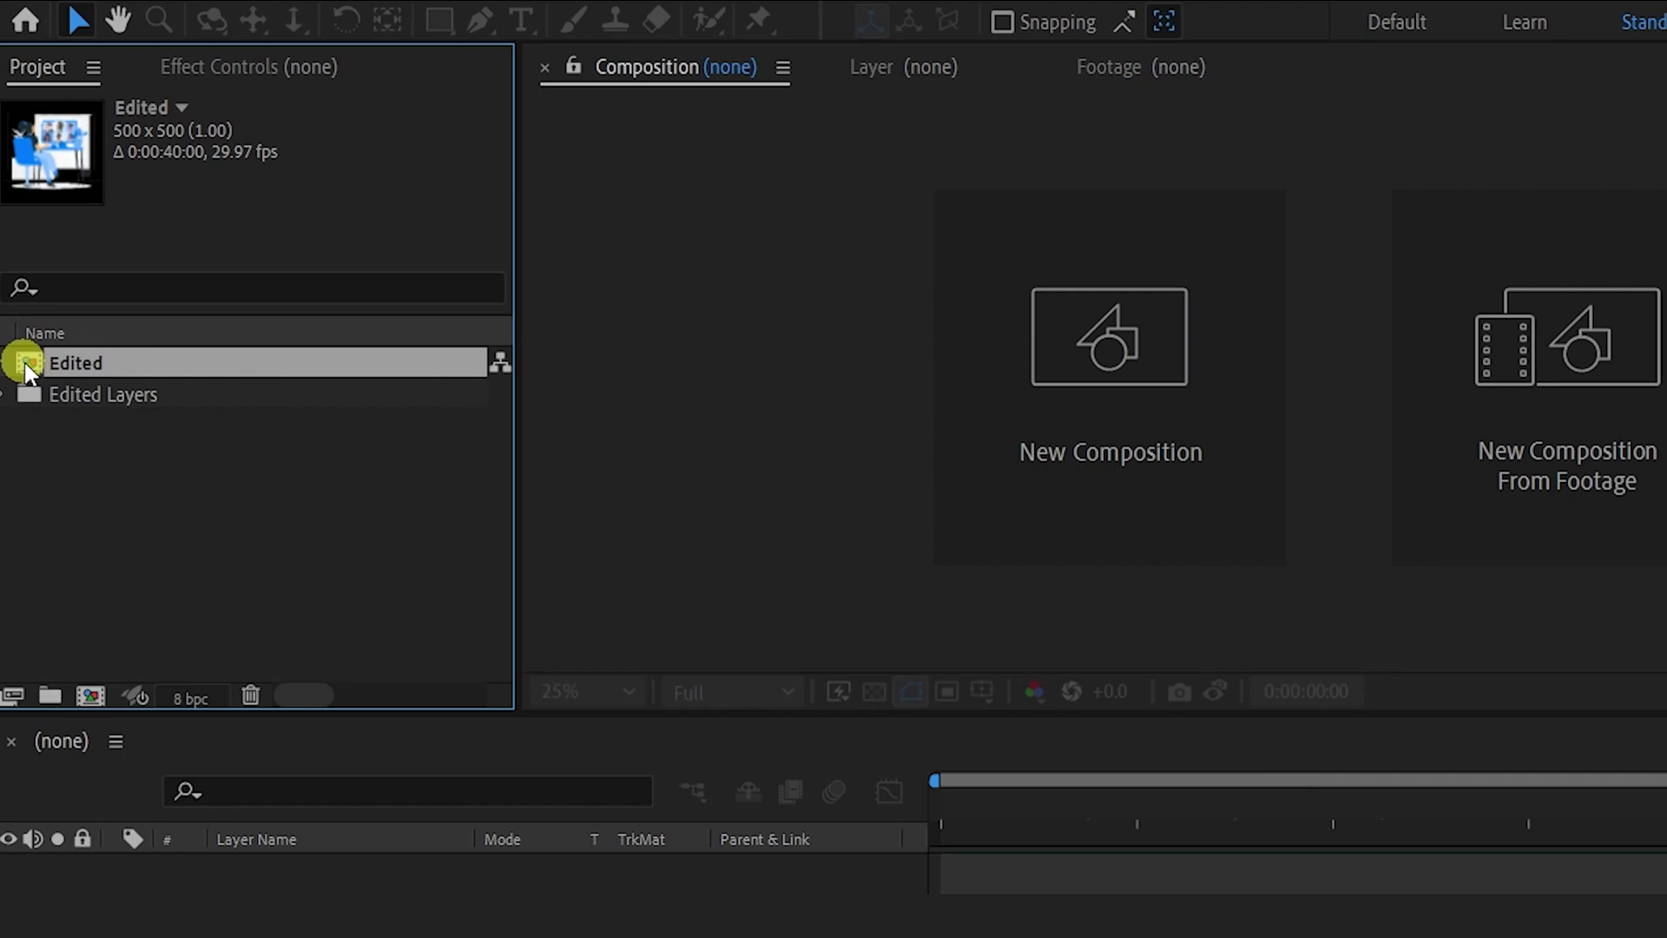
double_click(24, 362)
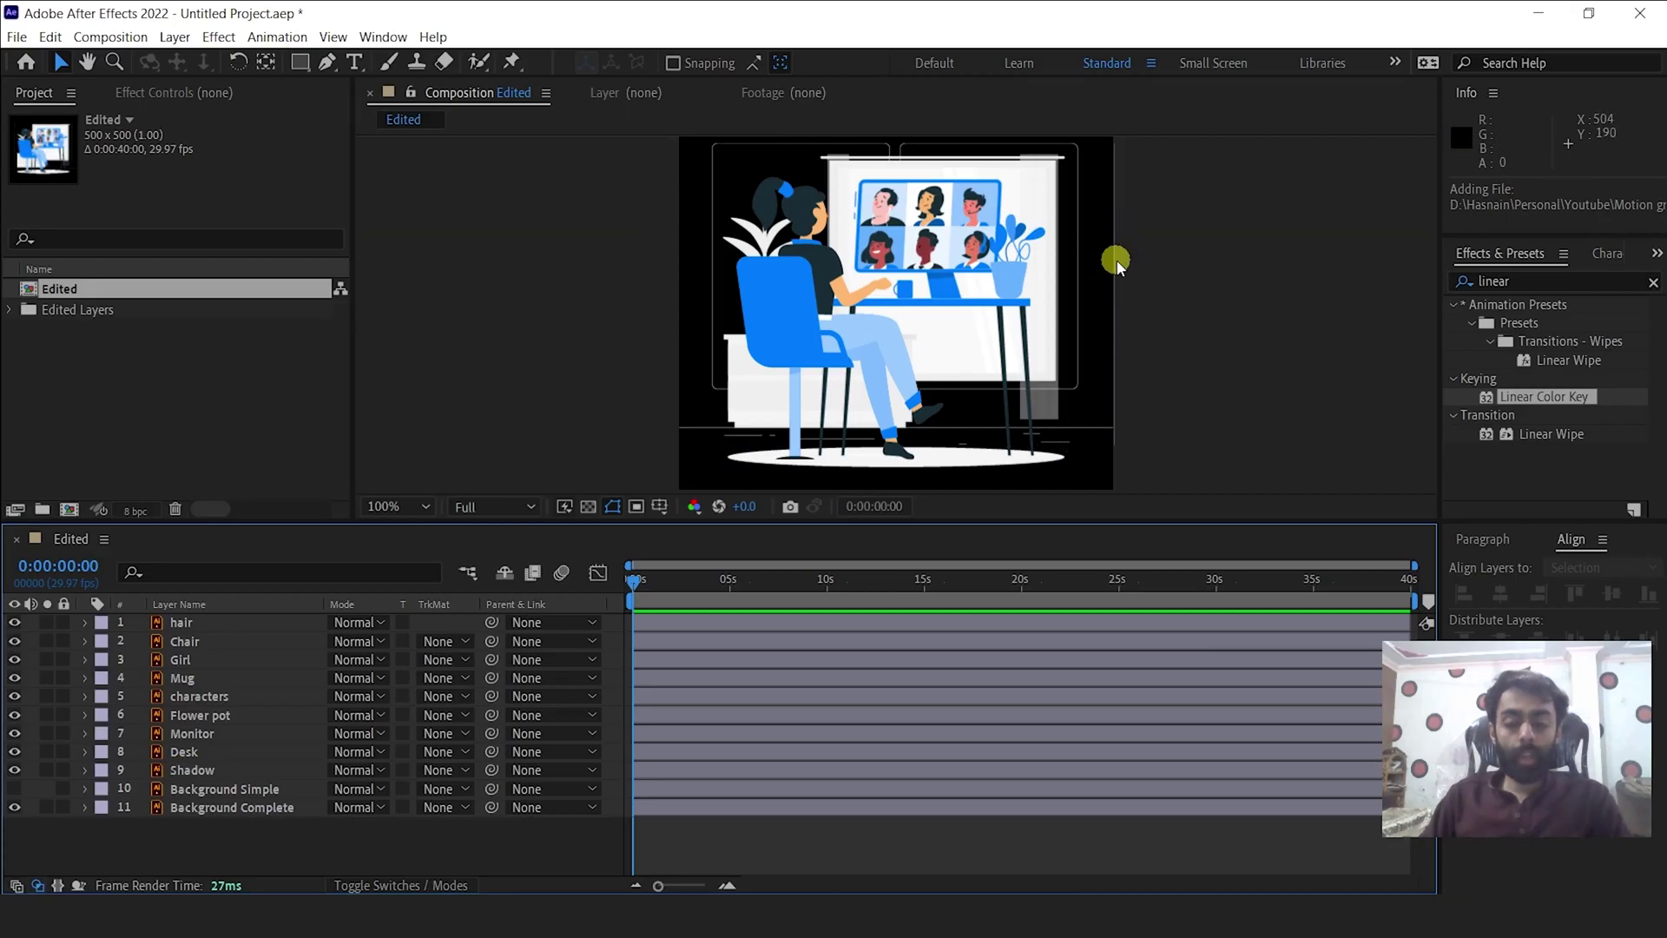
Create a white 500 x 500 px solid layer in the Edited composition.
key("comma")
key("period")
key("period")
left_click(265, 847)
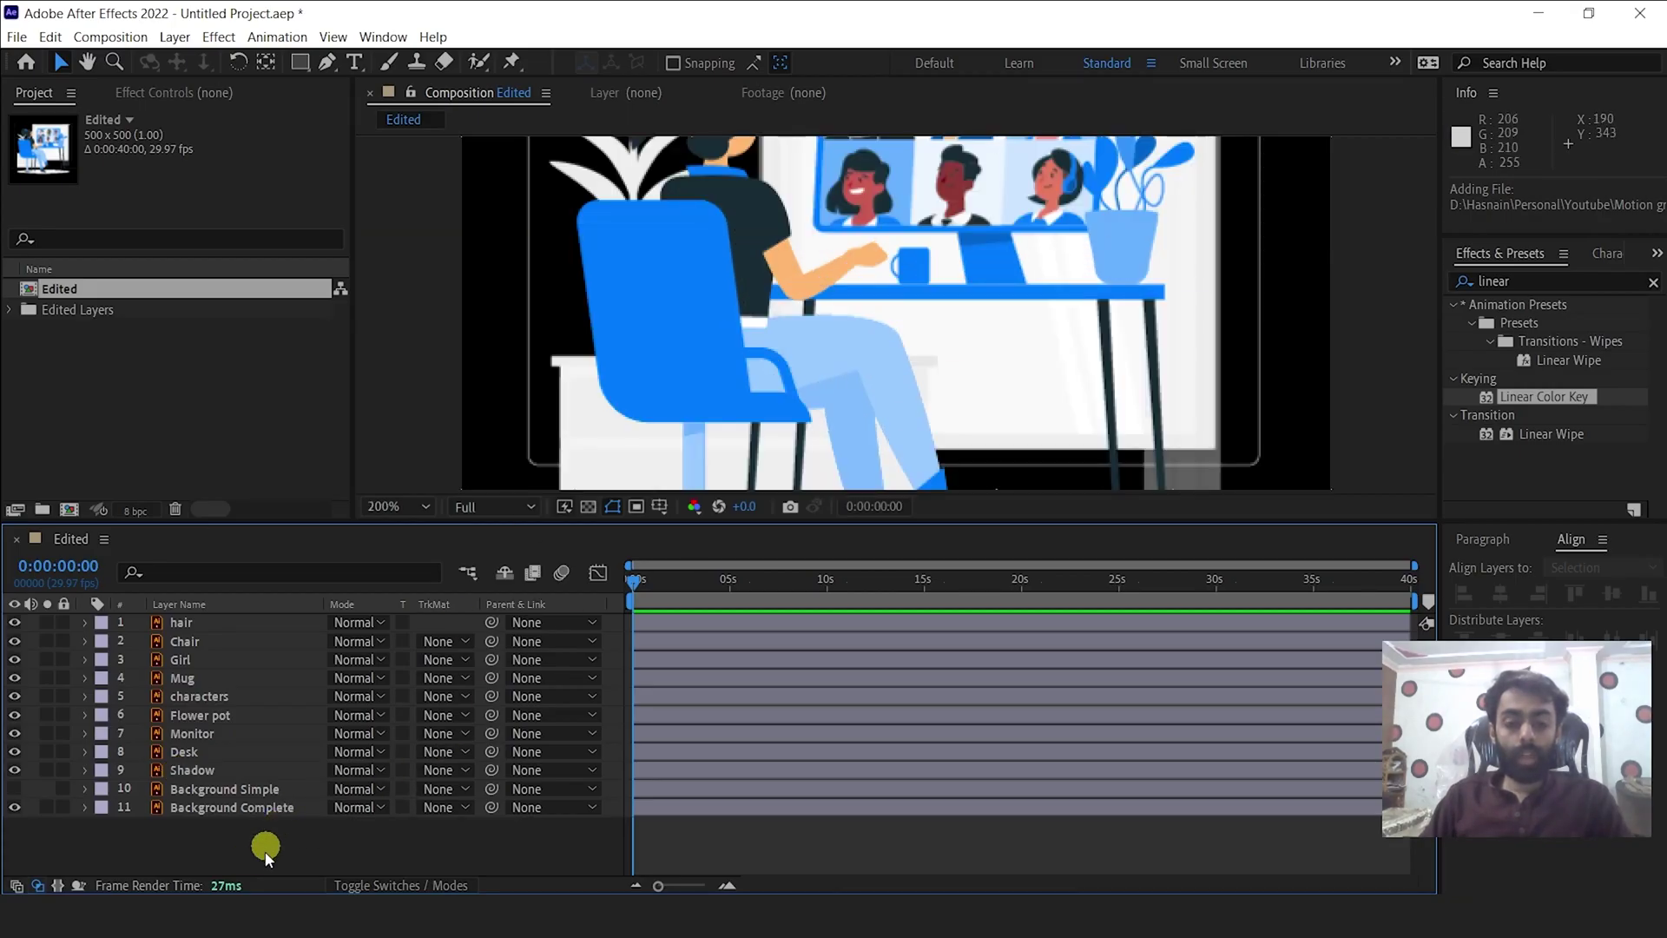
right_click(264, 852)
mouse_move(314, 626)
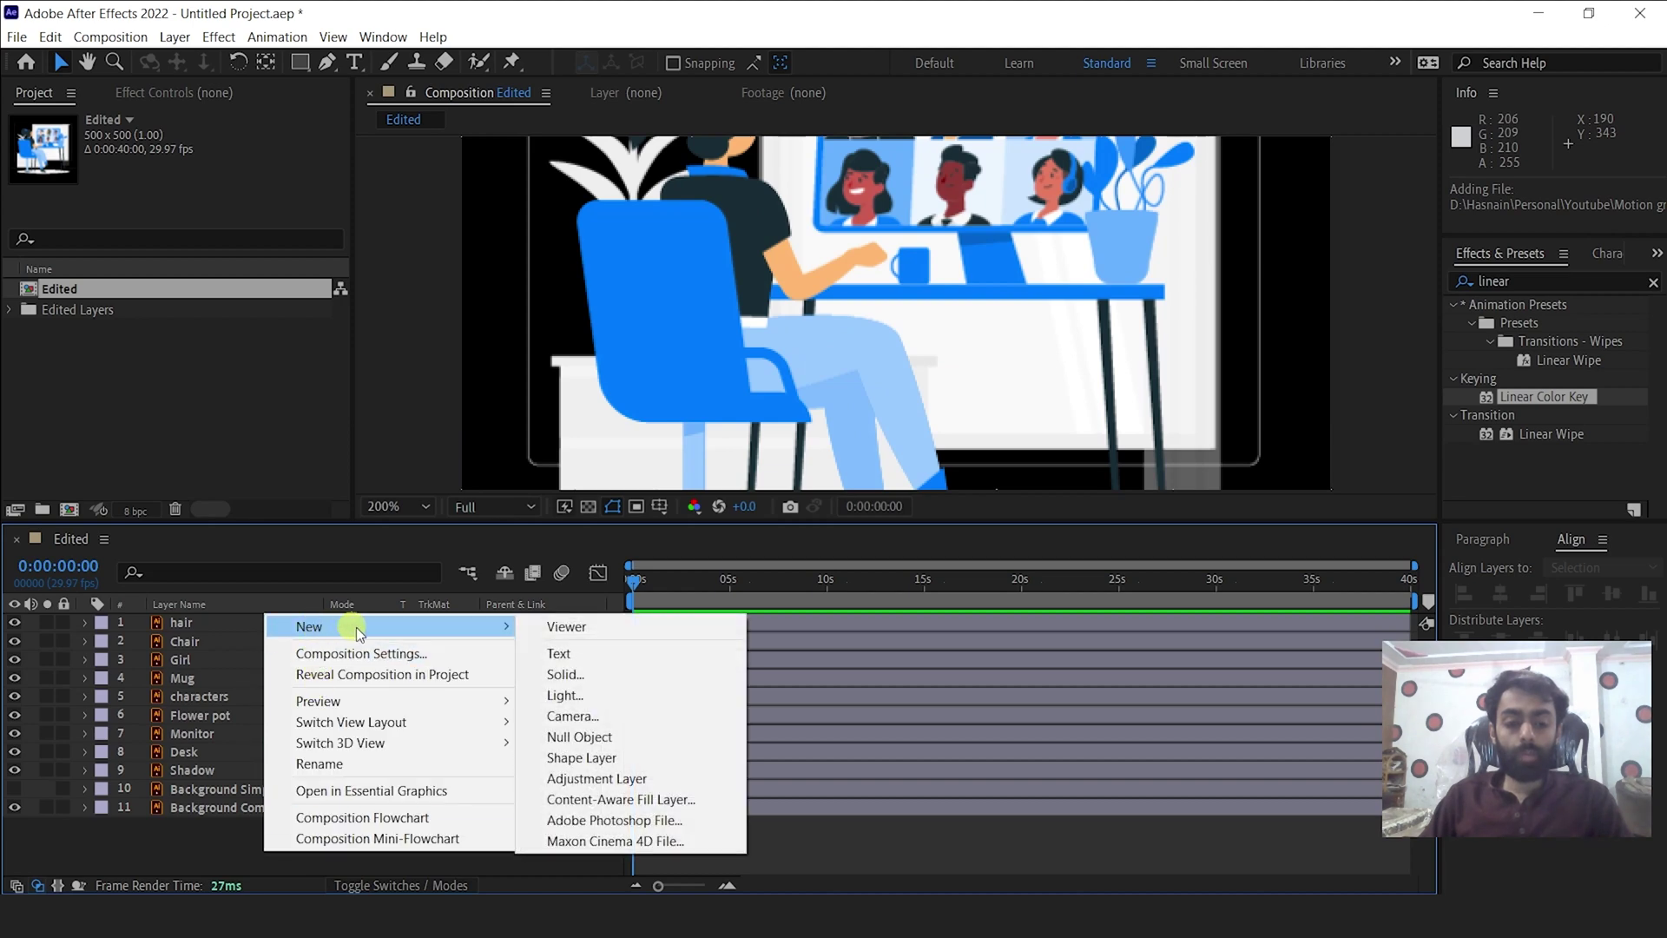
left_click(562, 674)
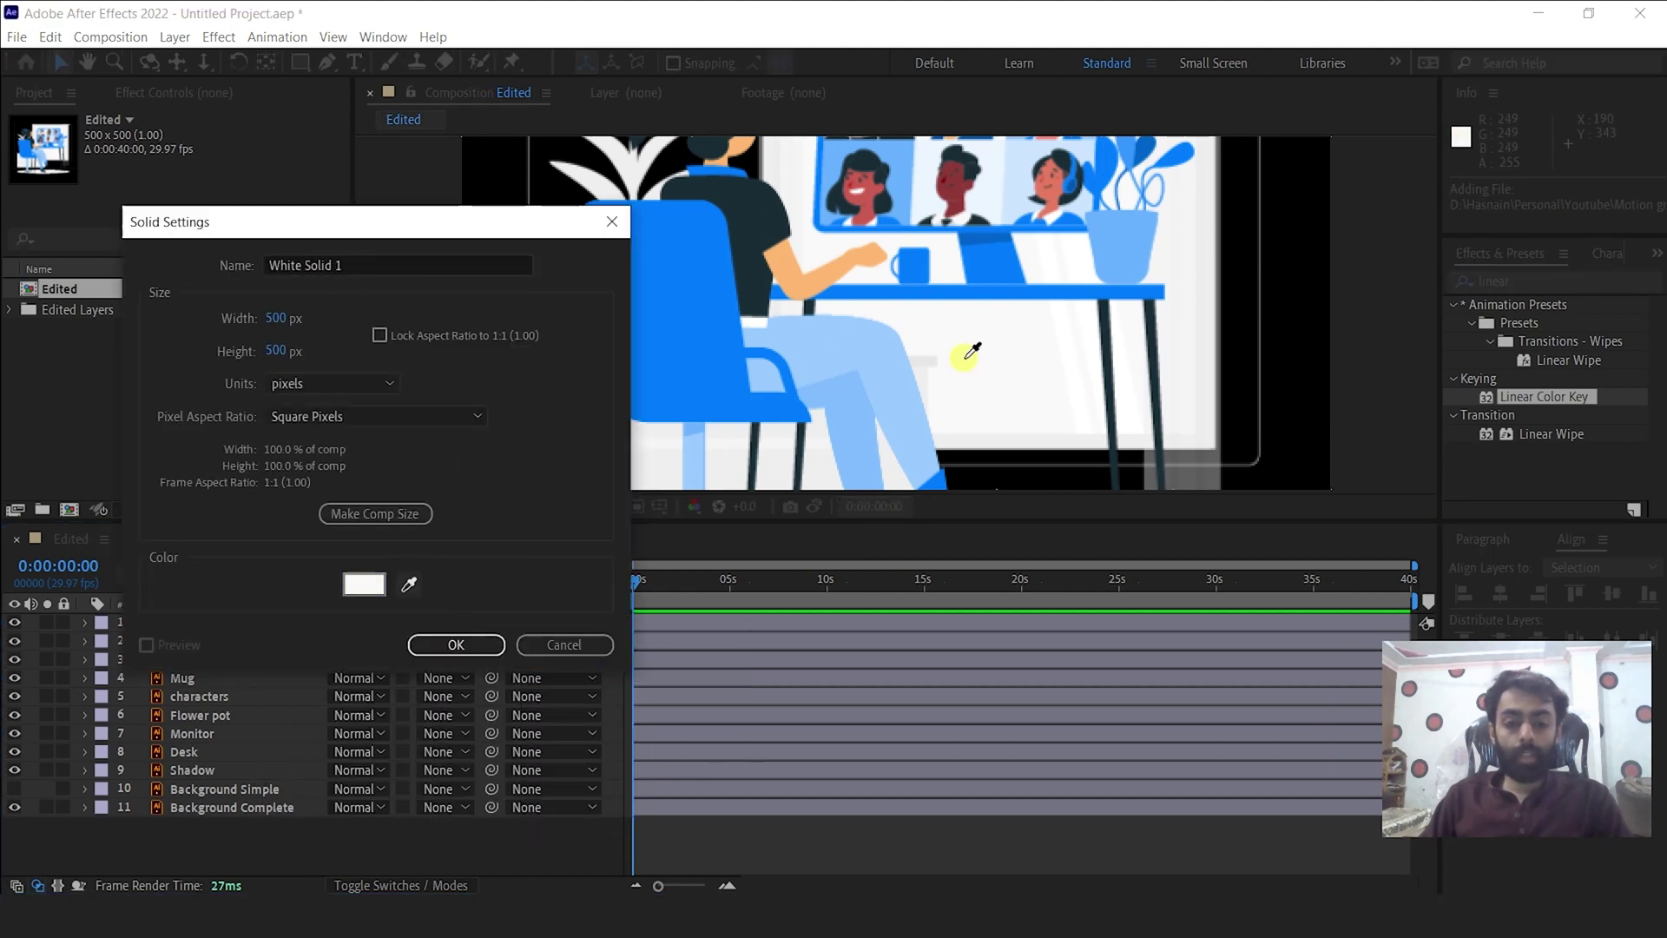
left_click(456, 644)
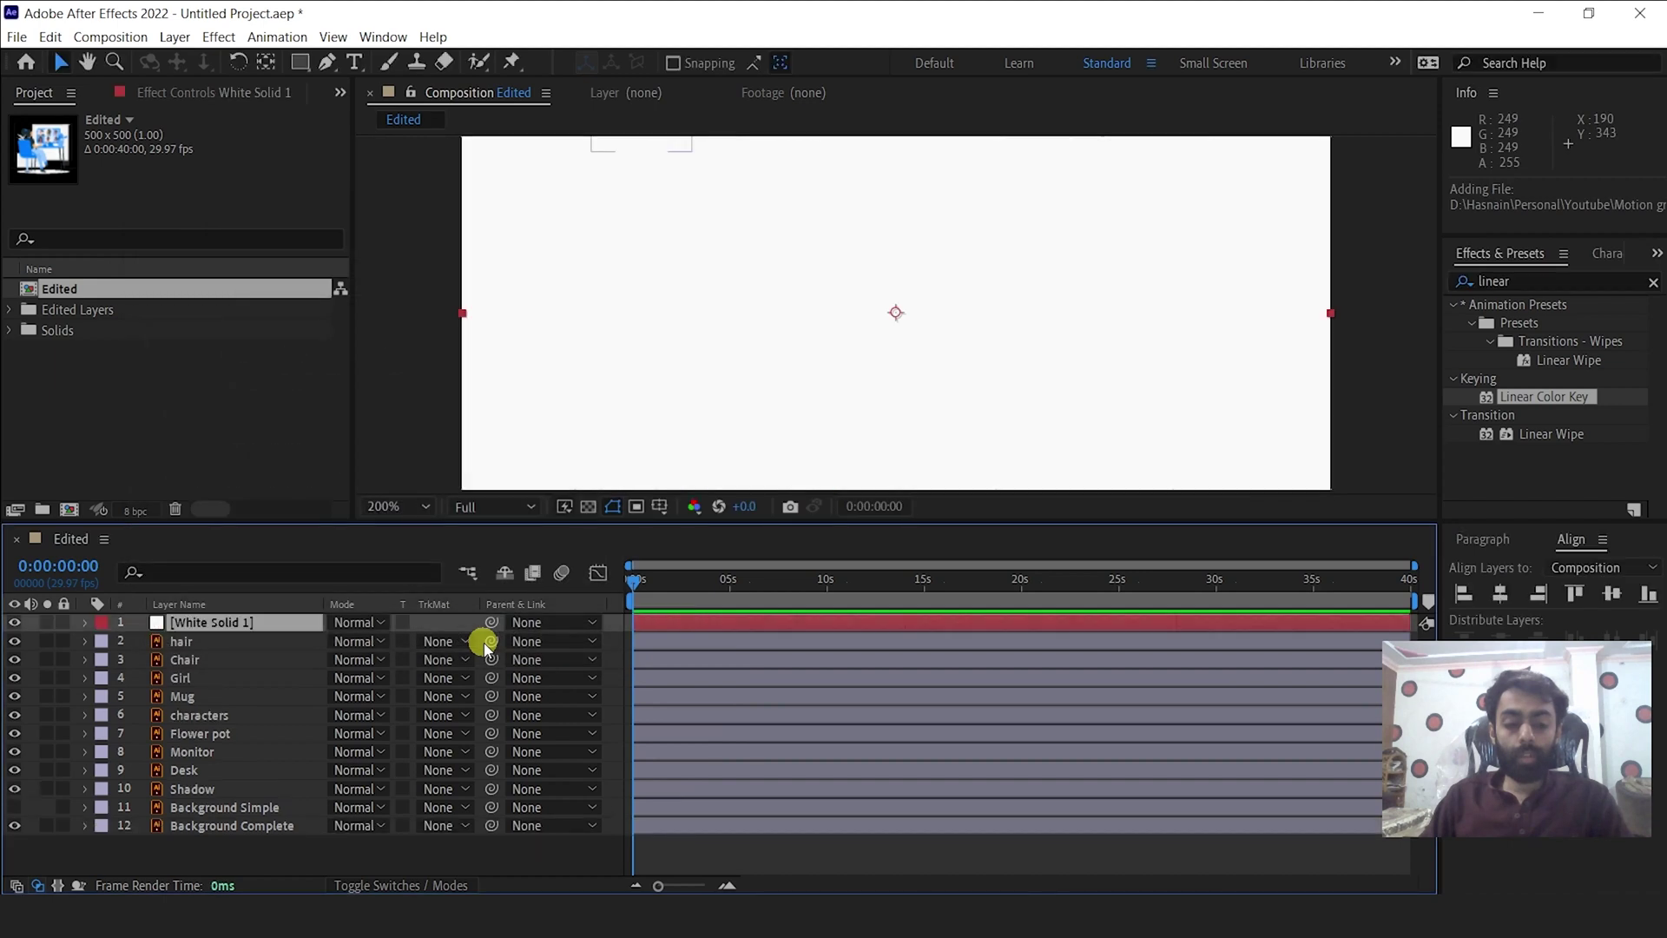
Move the white solid below all the other layers as the backdrop and deselect it.
left_click_drag(245, 626, 226, 842)
key("comma")
key("comma")
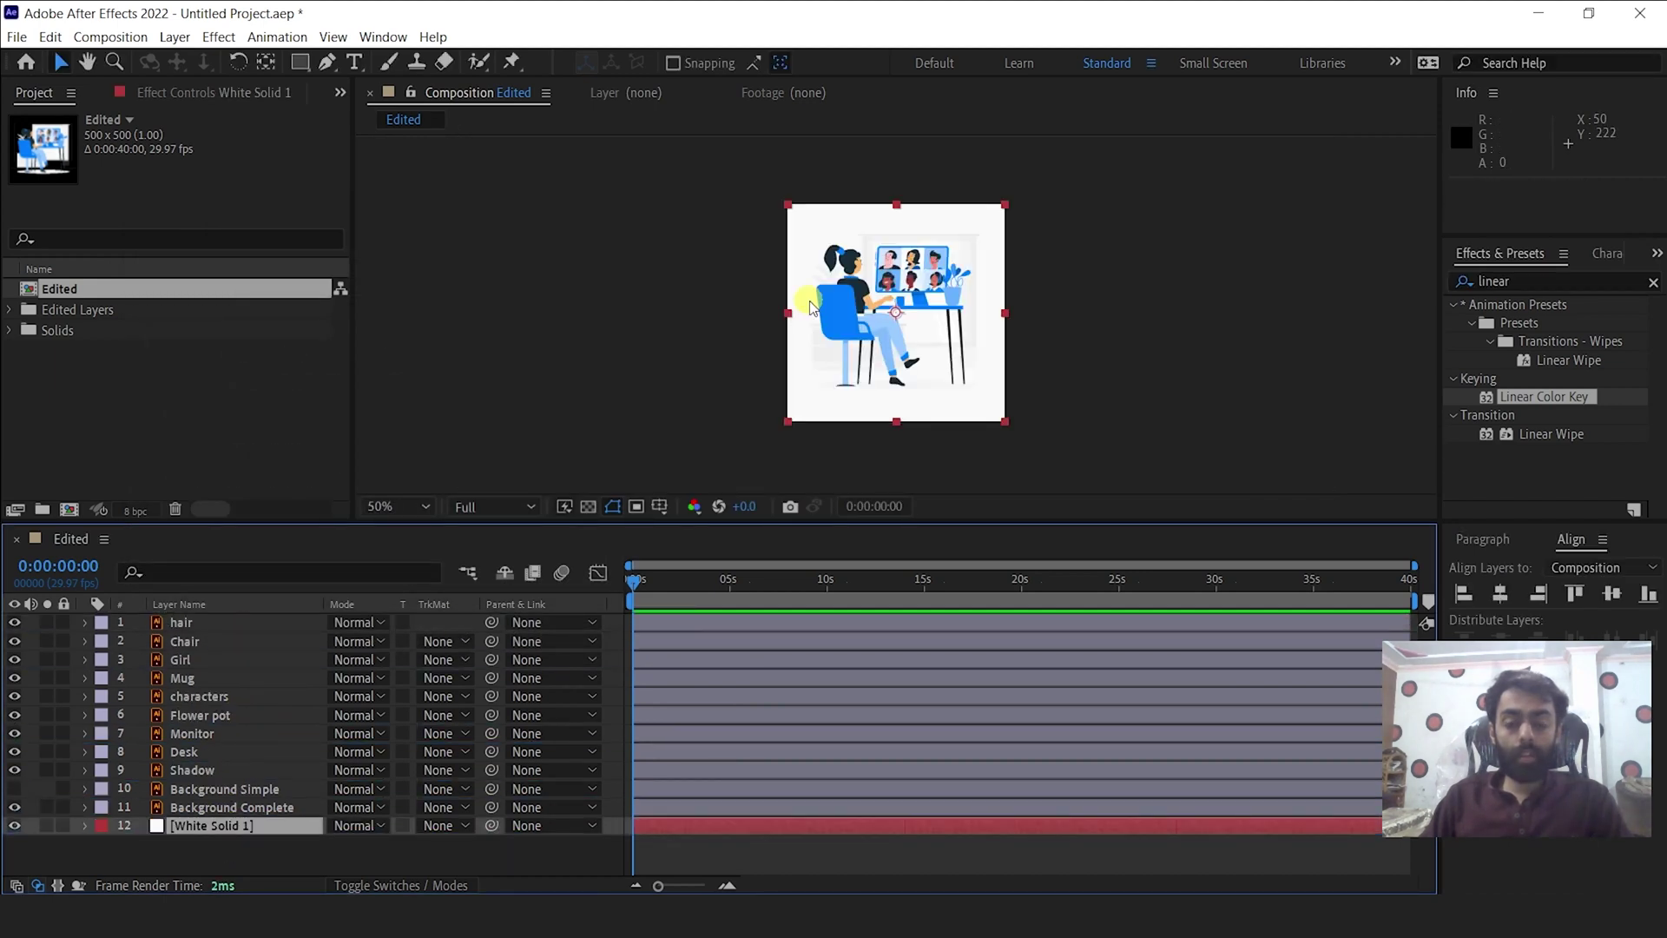
key("period")
key("period")
key("F2")
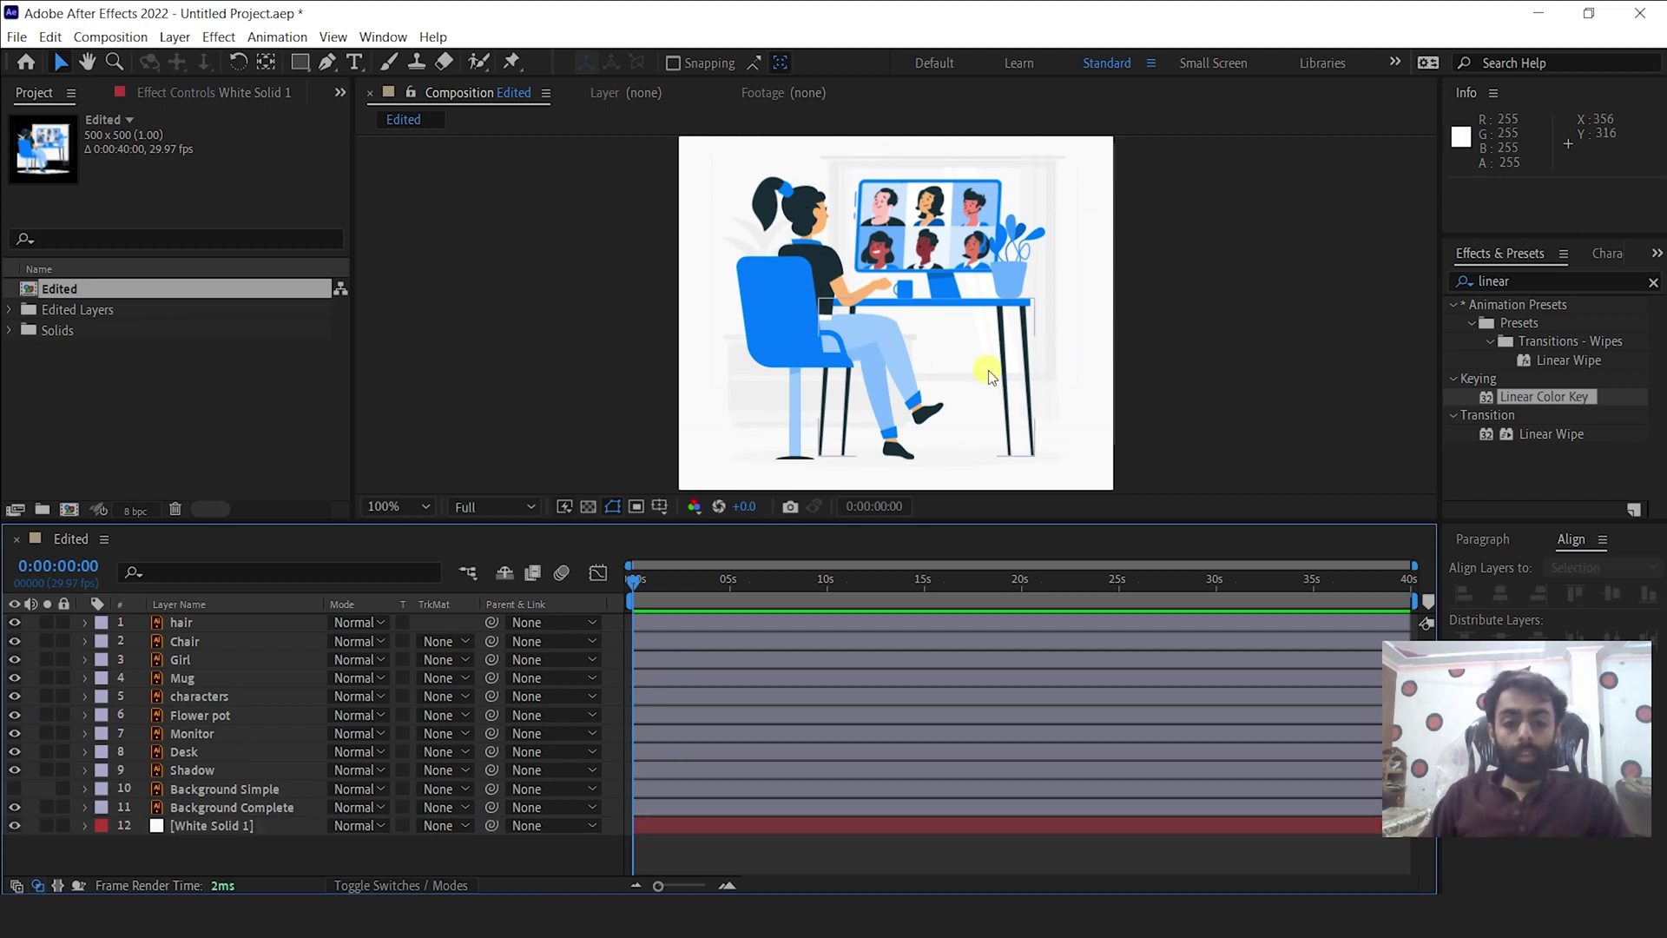
Select the Chair, Girl, Desk and Flower pot layers in turn to check which part of the illustration each one holds.
left_click(194, 640)
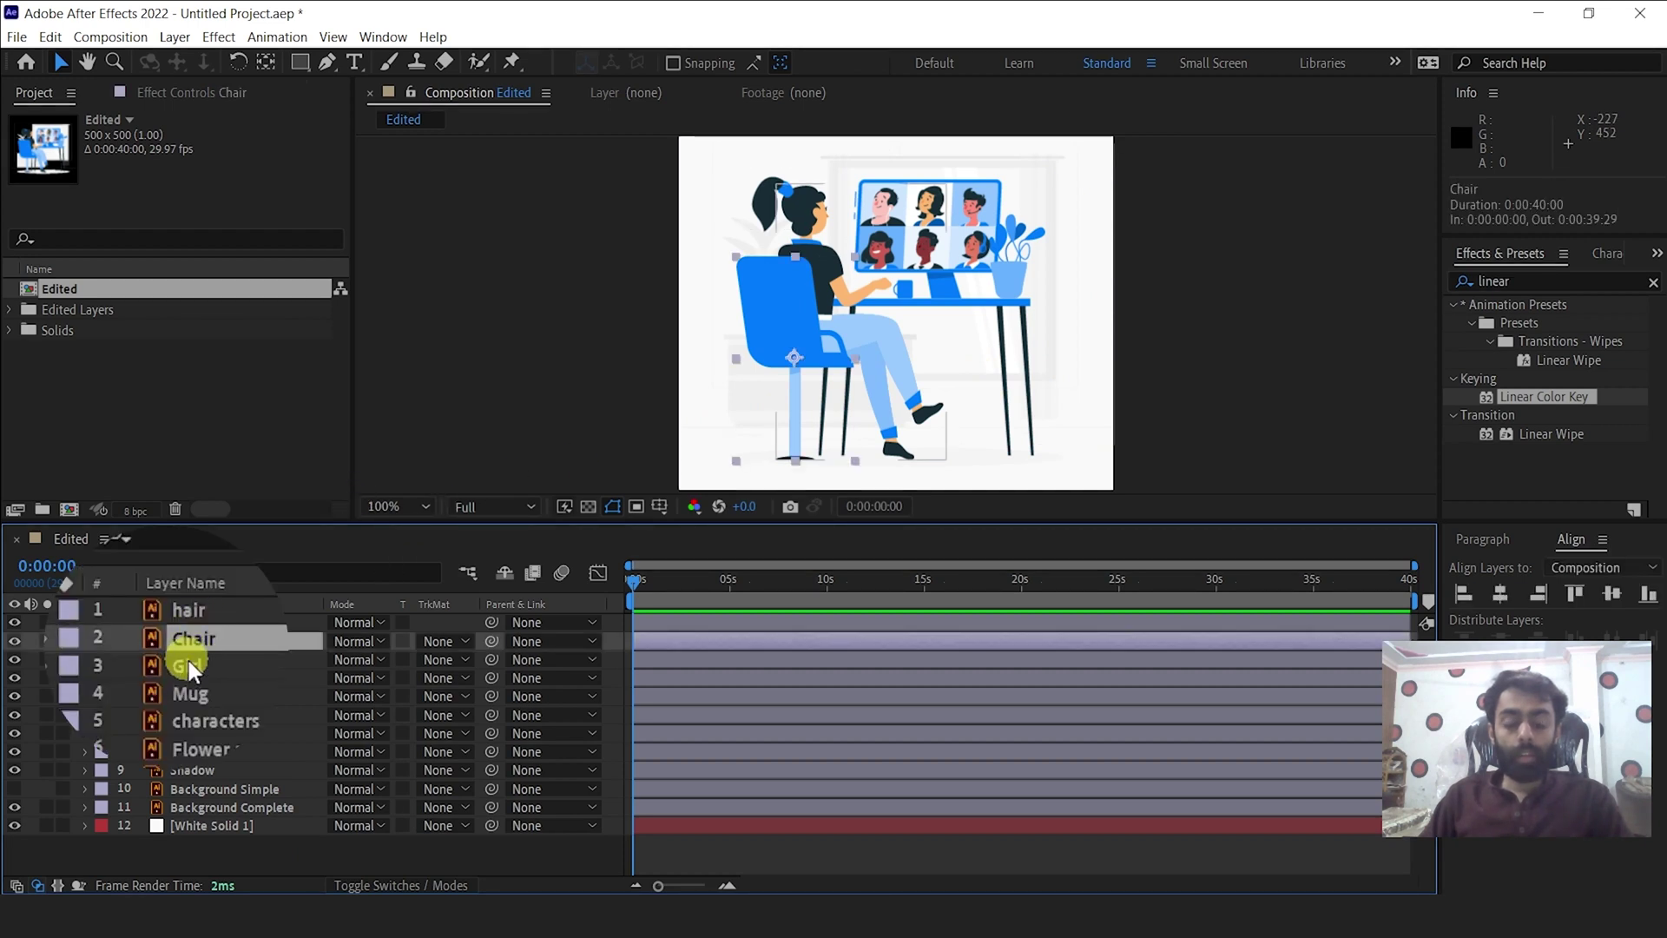
left_click(188, 667)
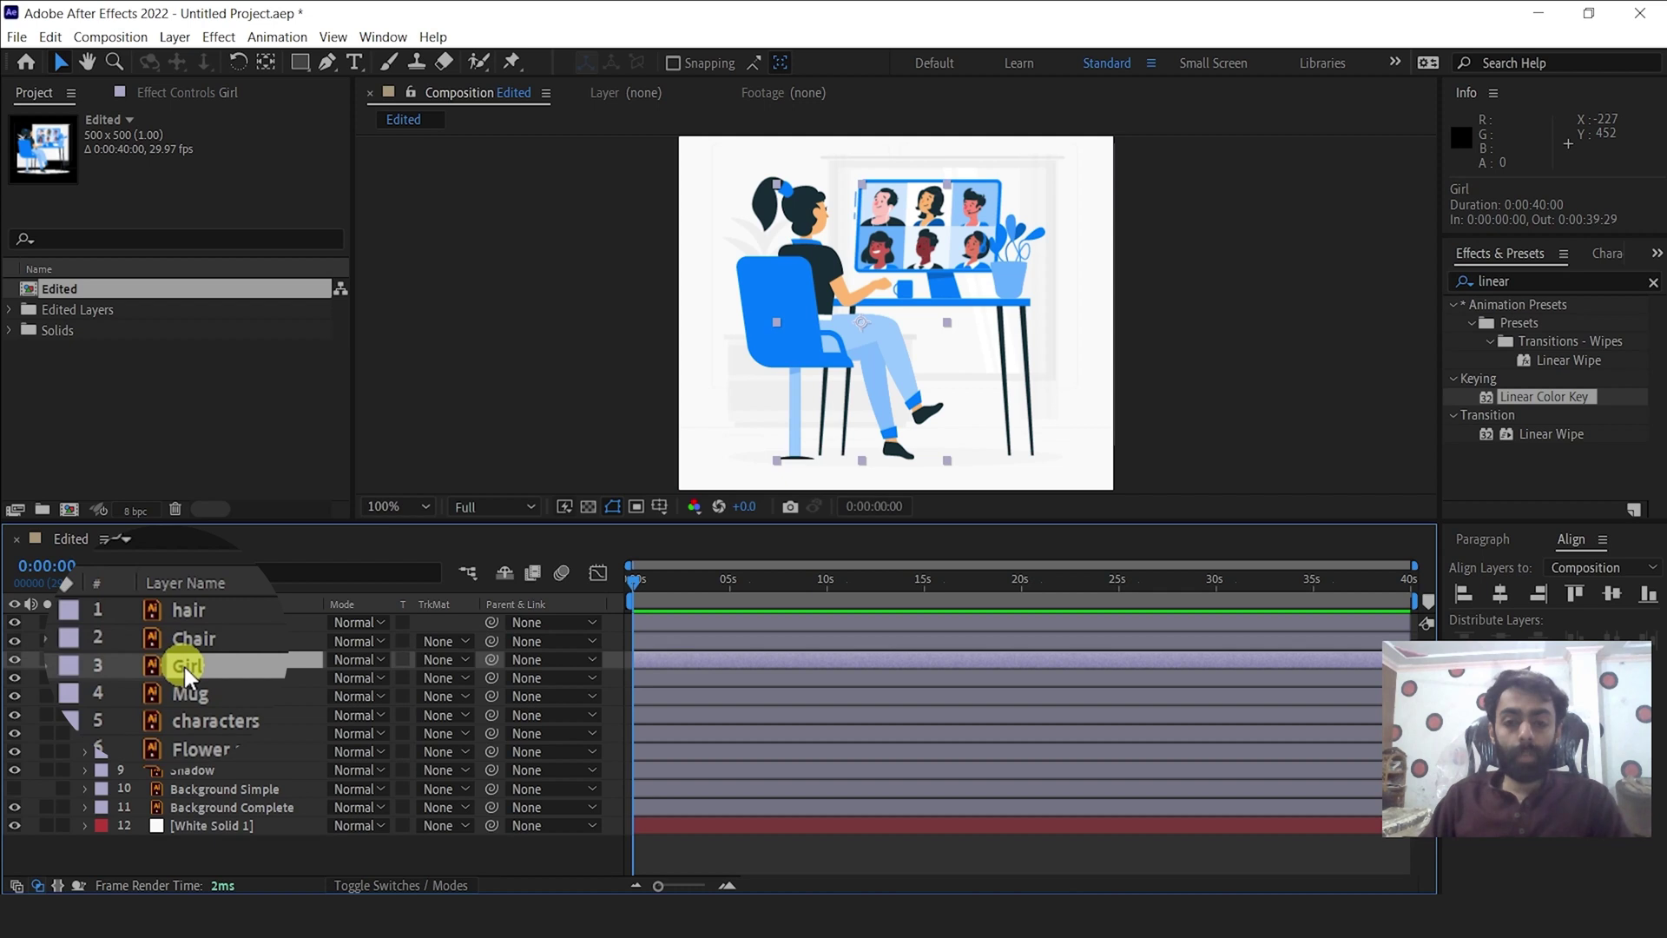
left_click(997, 323)
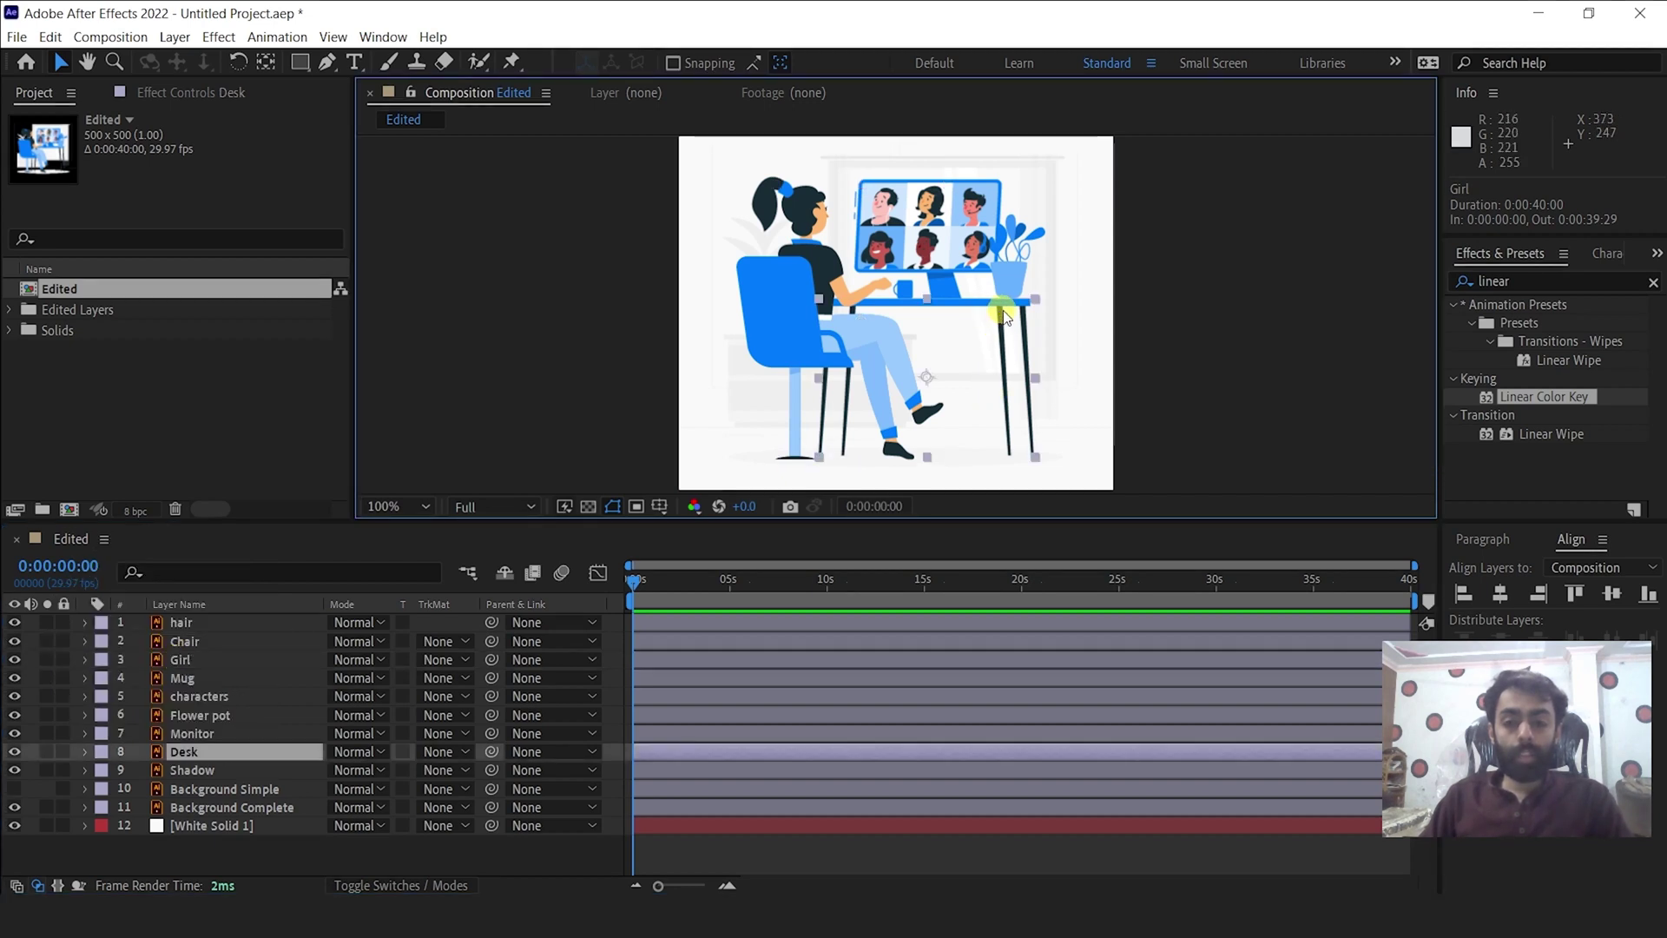
left_click(1014, 283)
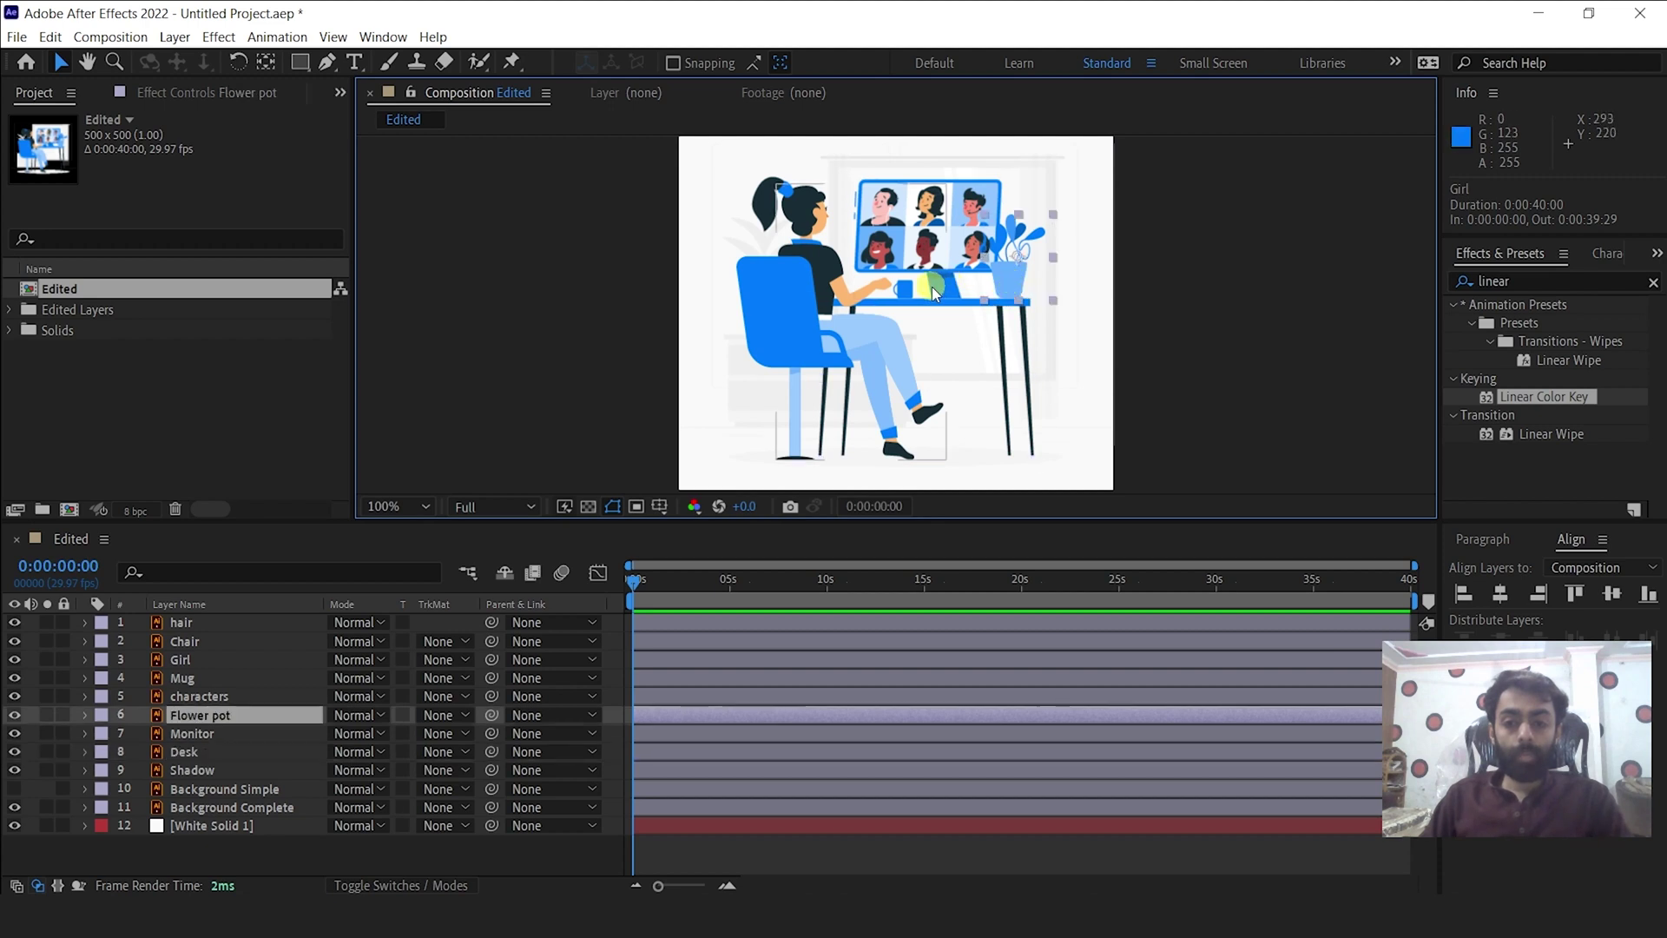
left_click(953, 288)
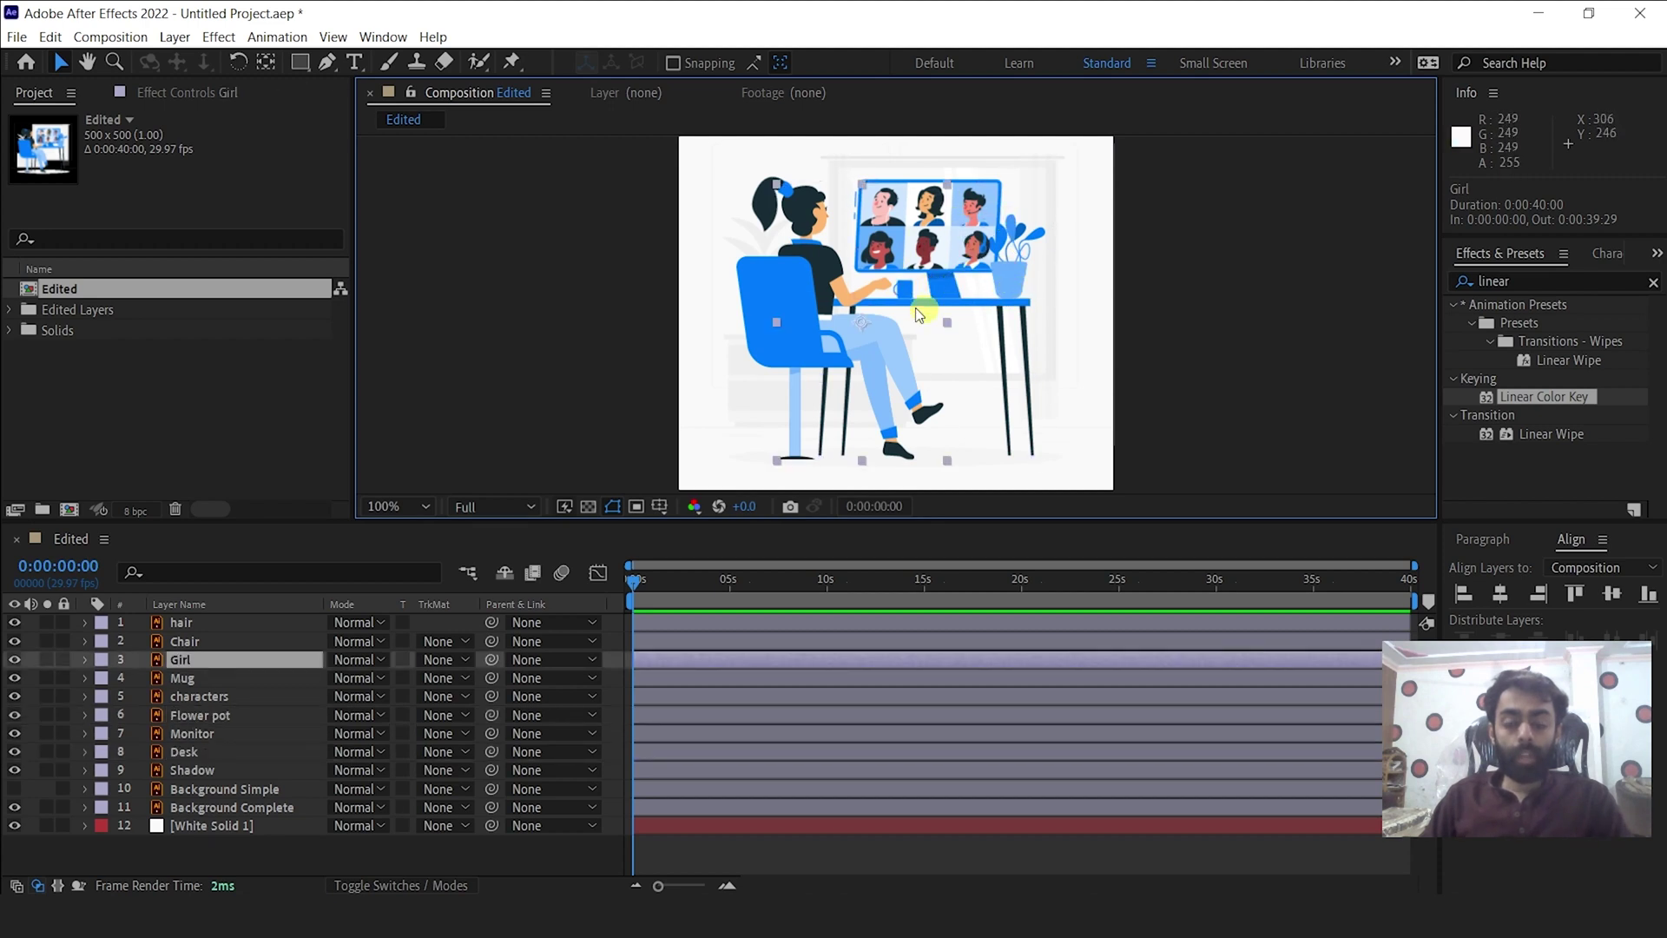
Set the Chair layer's Scale to 0% and add a starting Scale keyframe at 0:00:00:00.
left_click(196, 644)
left_click_drag(655, 575, 607, 575)
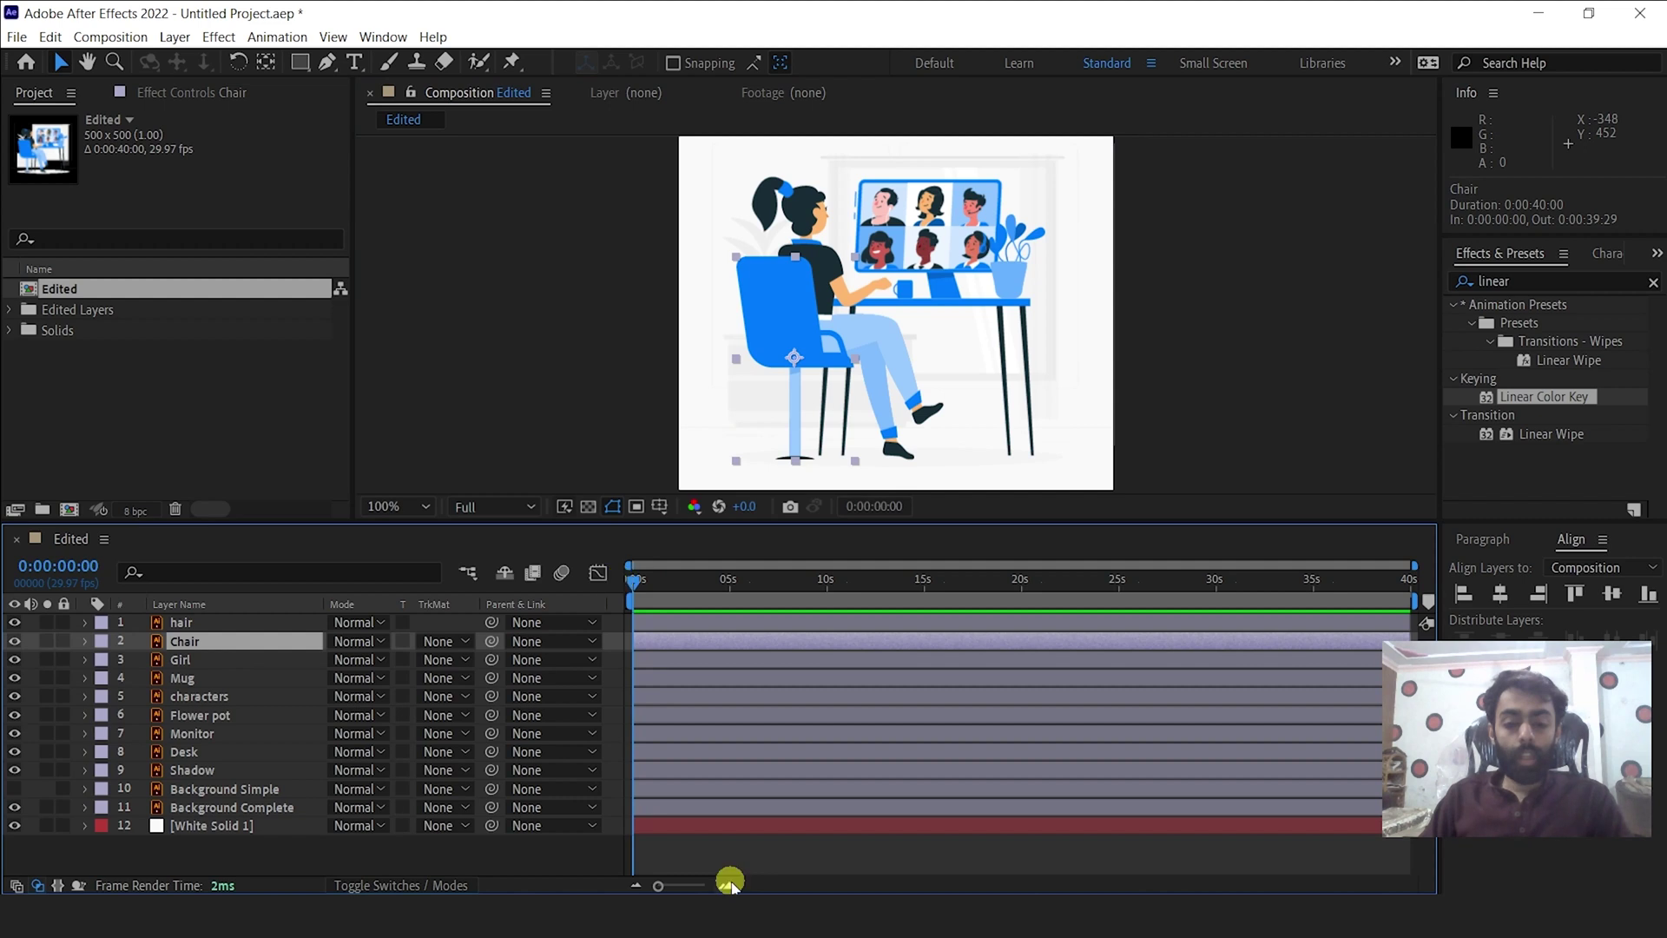
key("s")
left_click(352, 663)
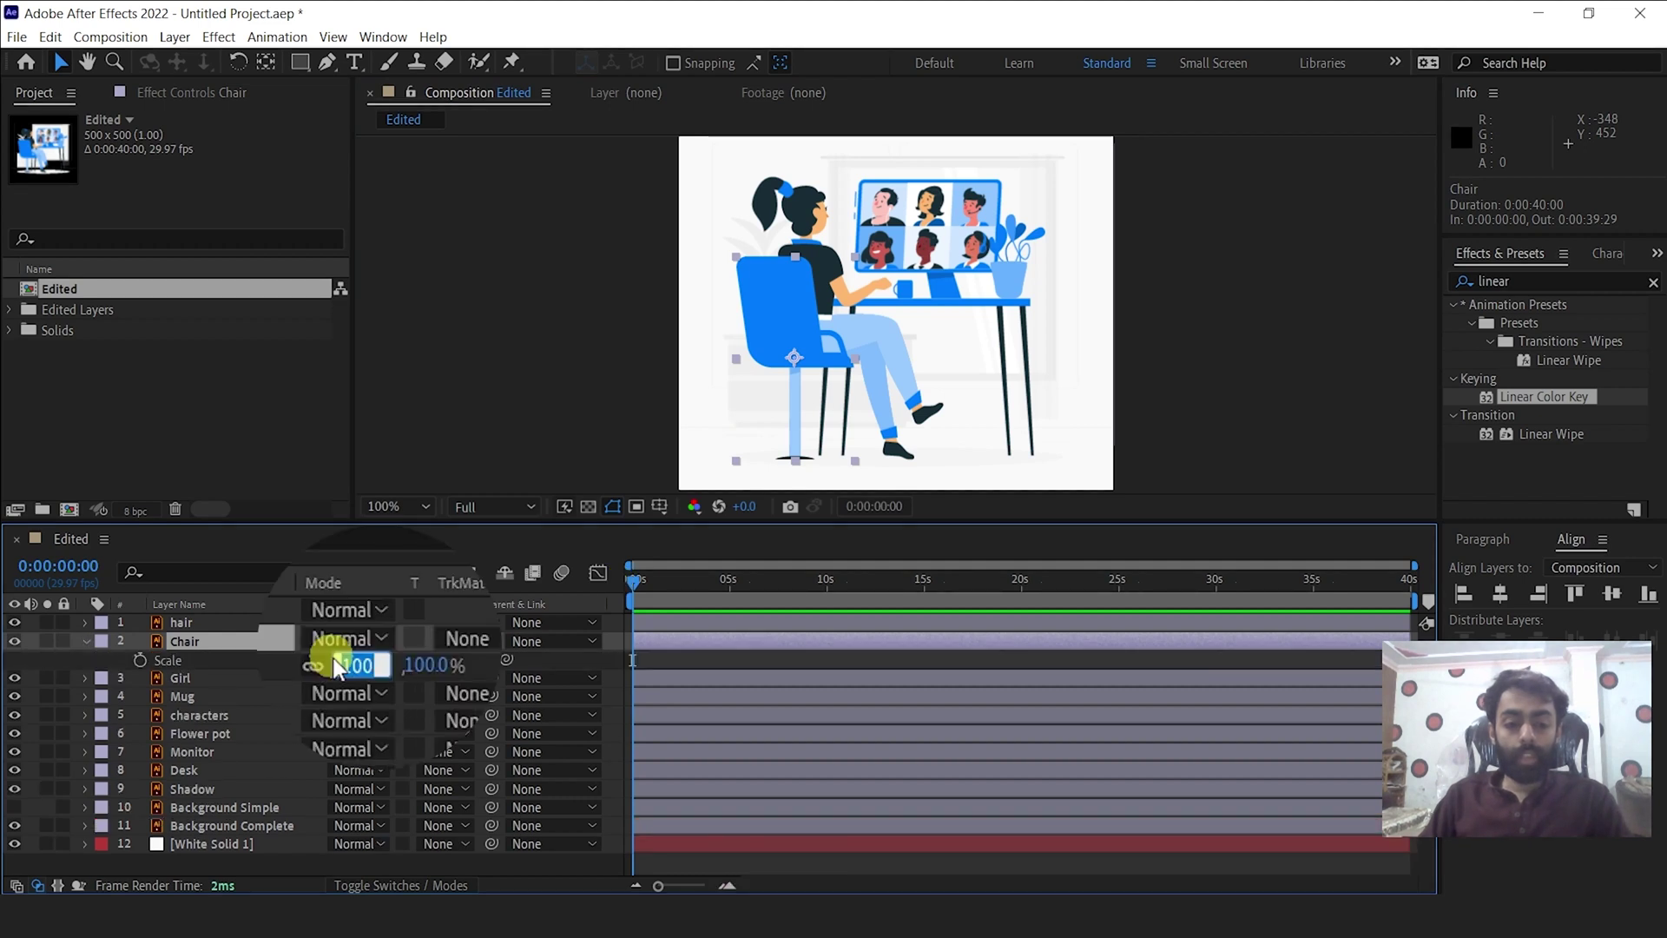
type("0")
key("Return")
left_click(140, 660)
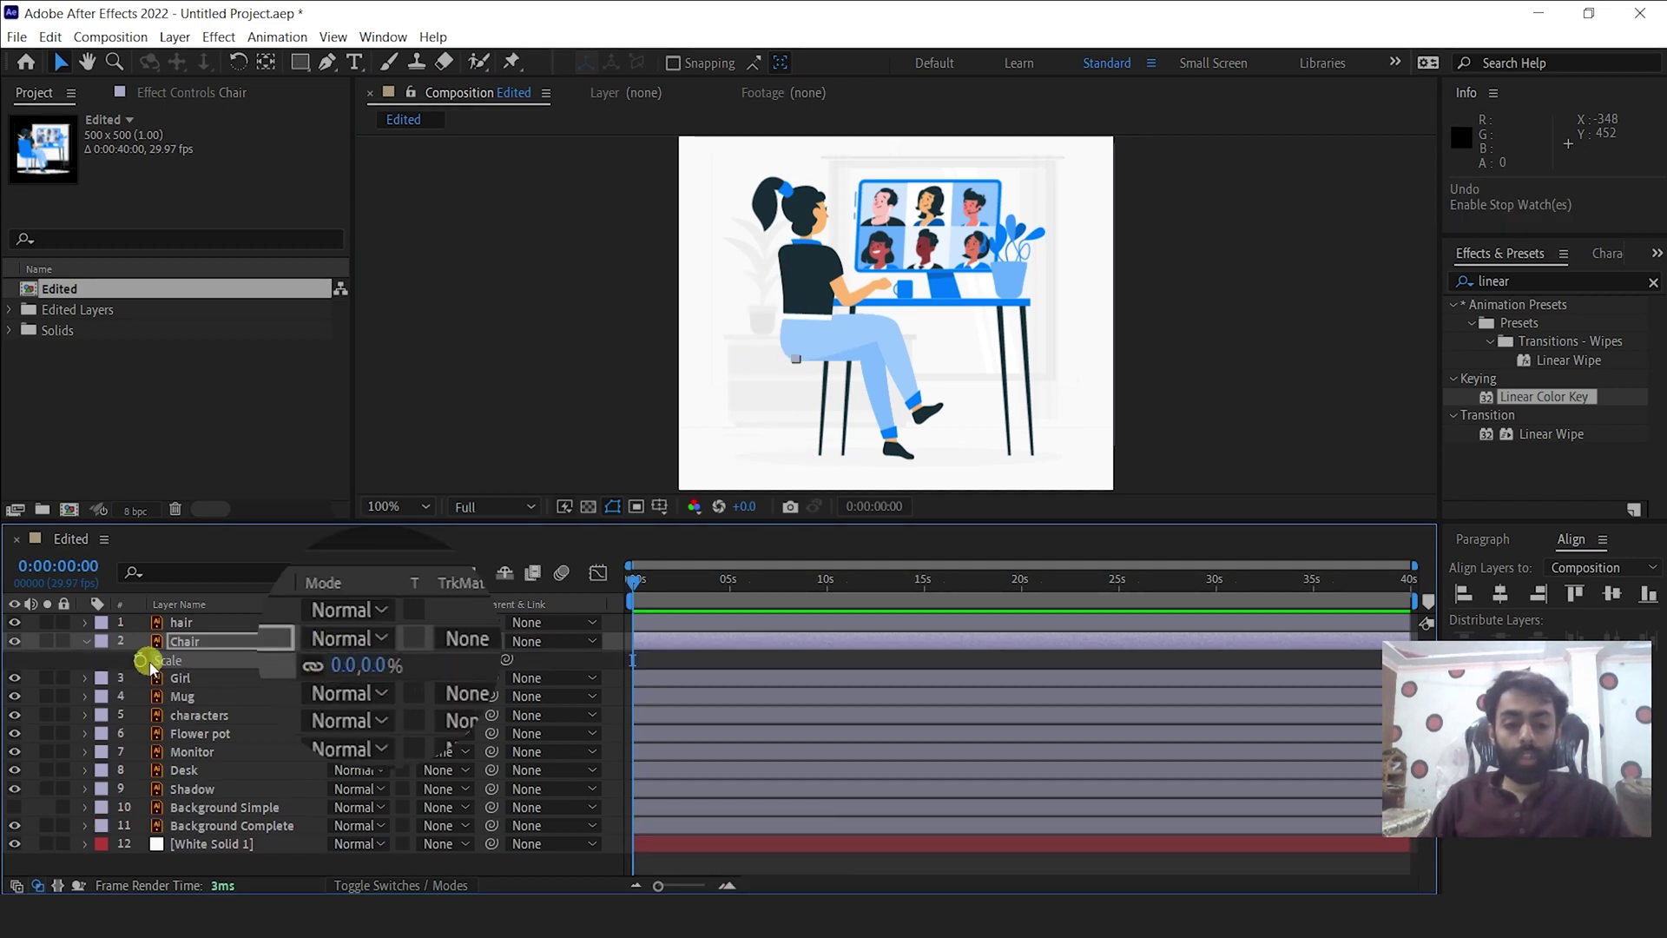
Keyframe the Chair layer's Scale at 100% at 0:00:00:10 and preview the animation from the start.
left_click(726, 885)
left_click(725, 885)
left_click(726, 885)
left_click(725, 884)
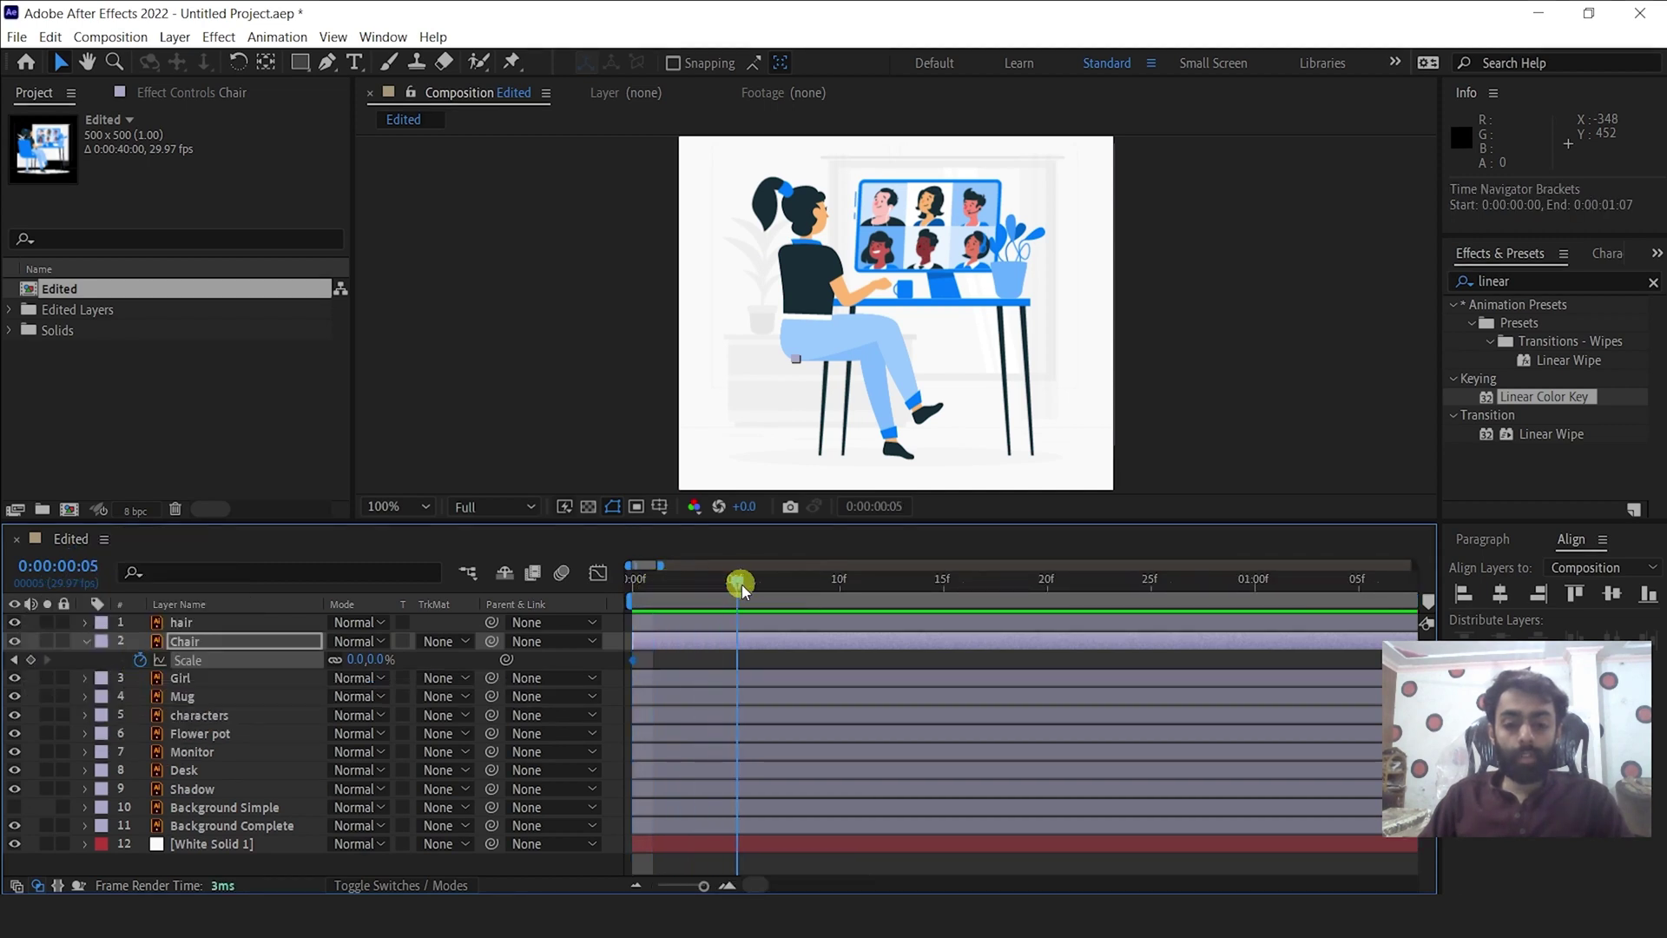
left_click(348, 661)
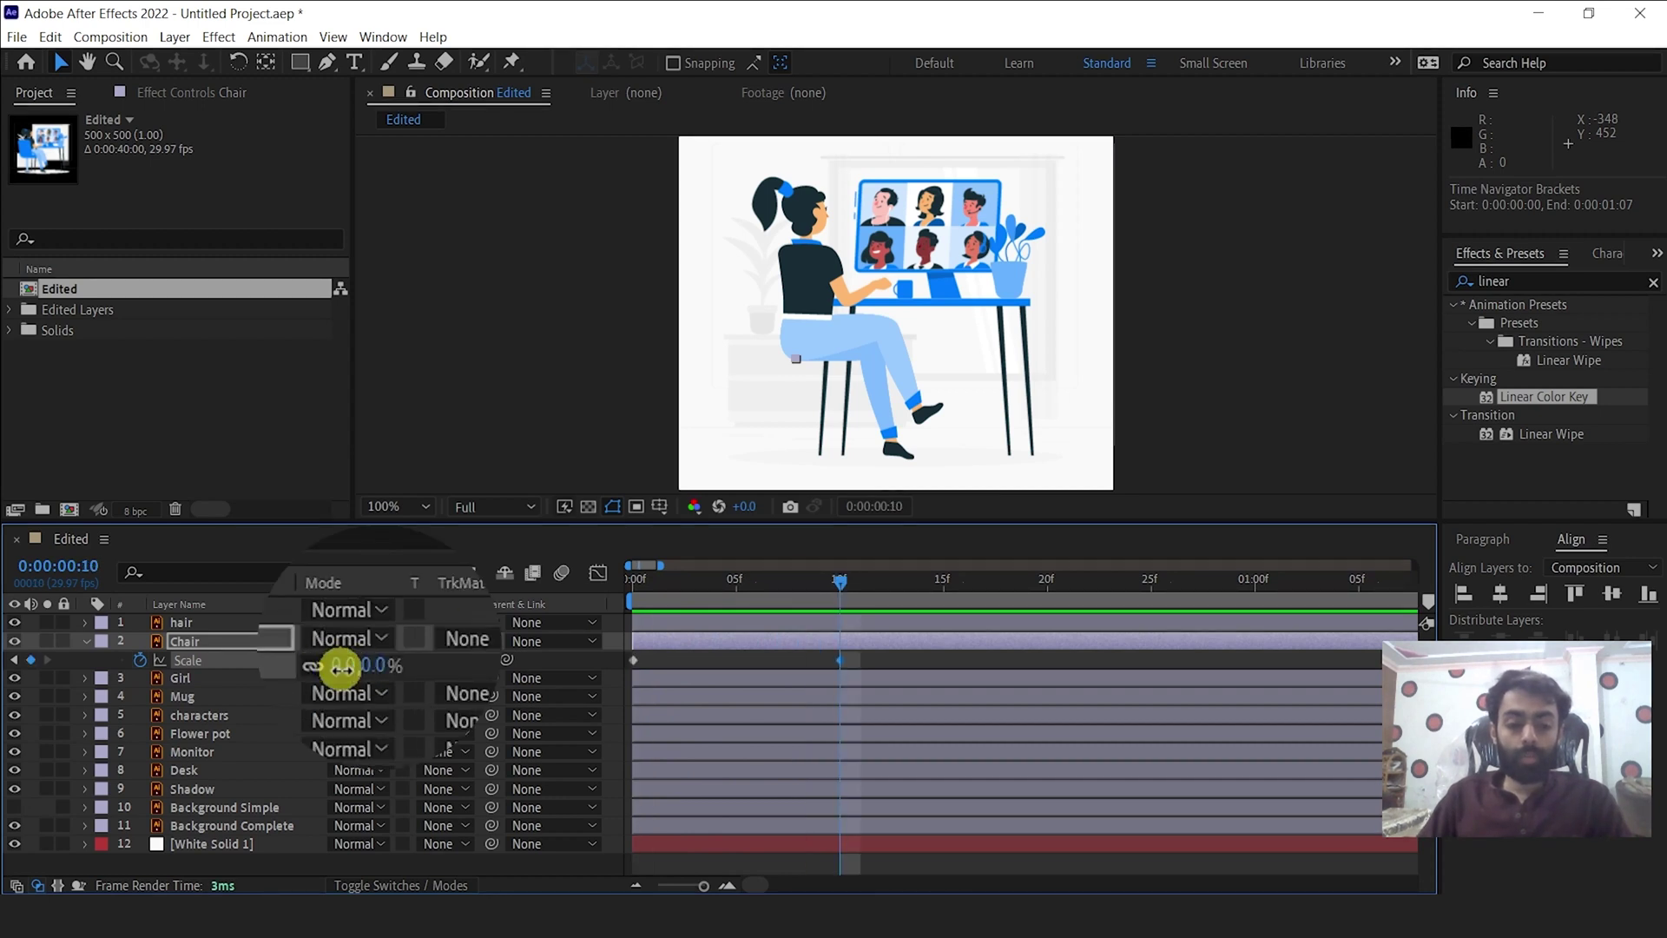
left_click(341, 665)
type("100")
key("Return")
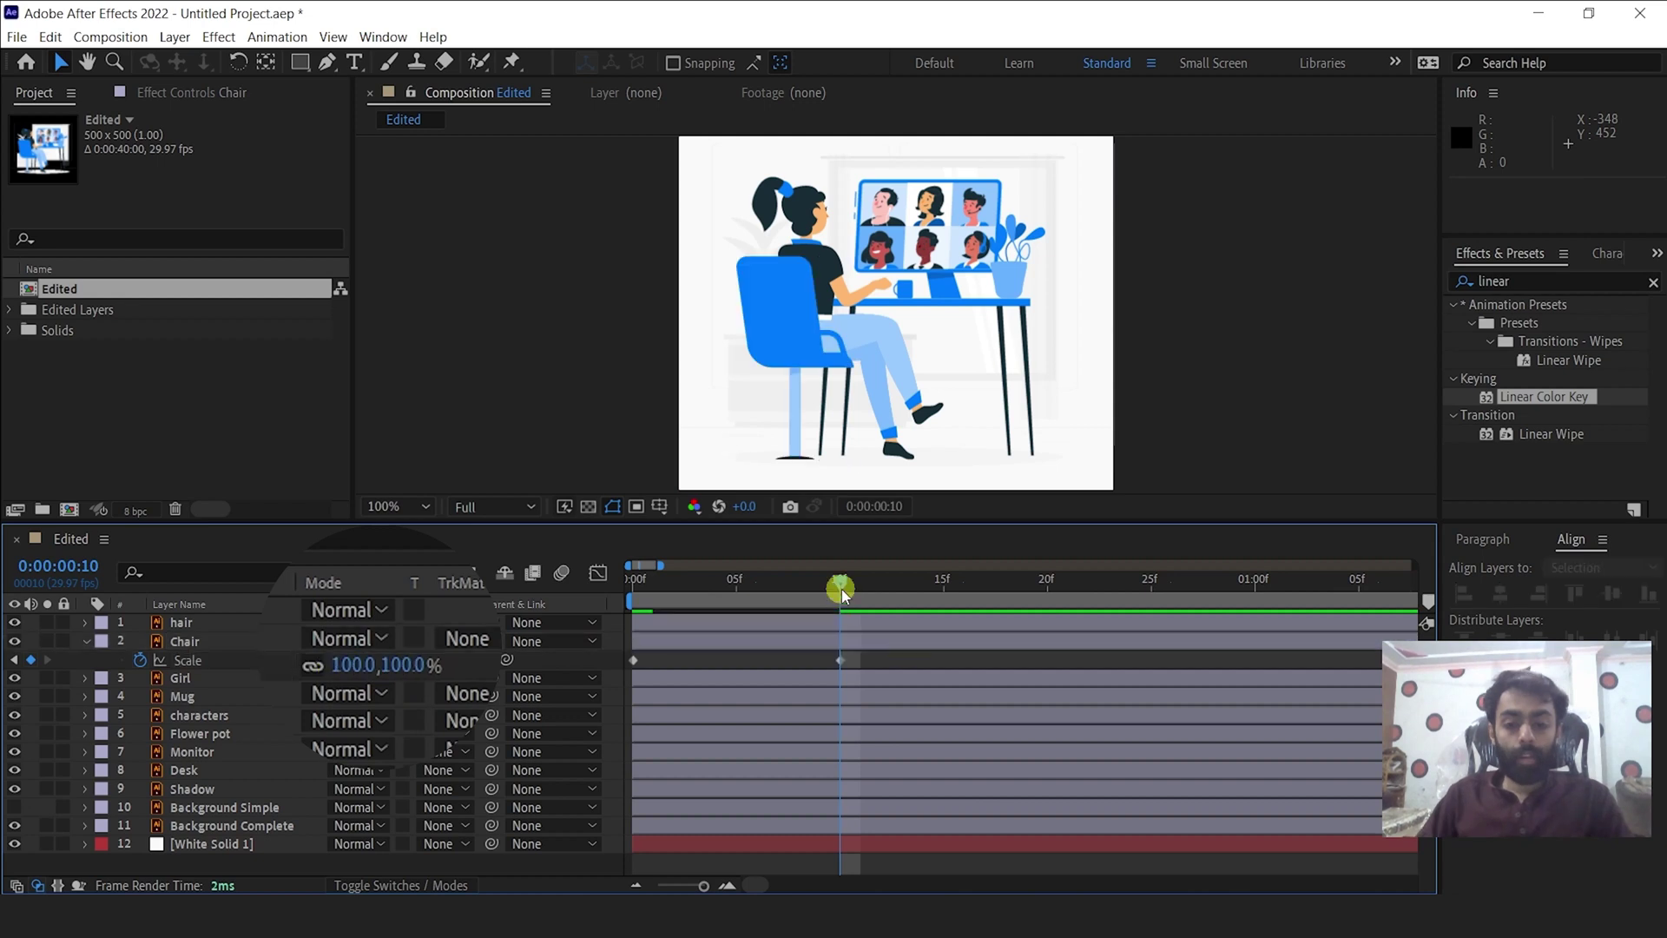
key("Home")
key("space")
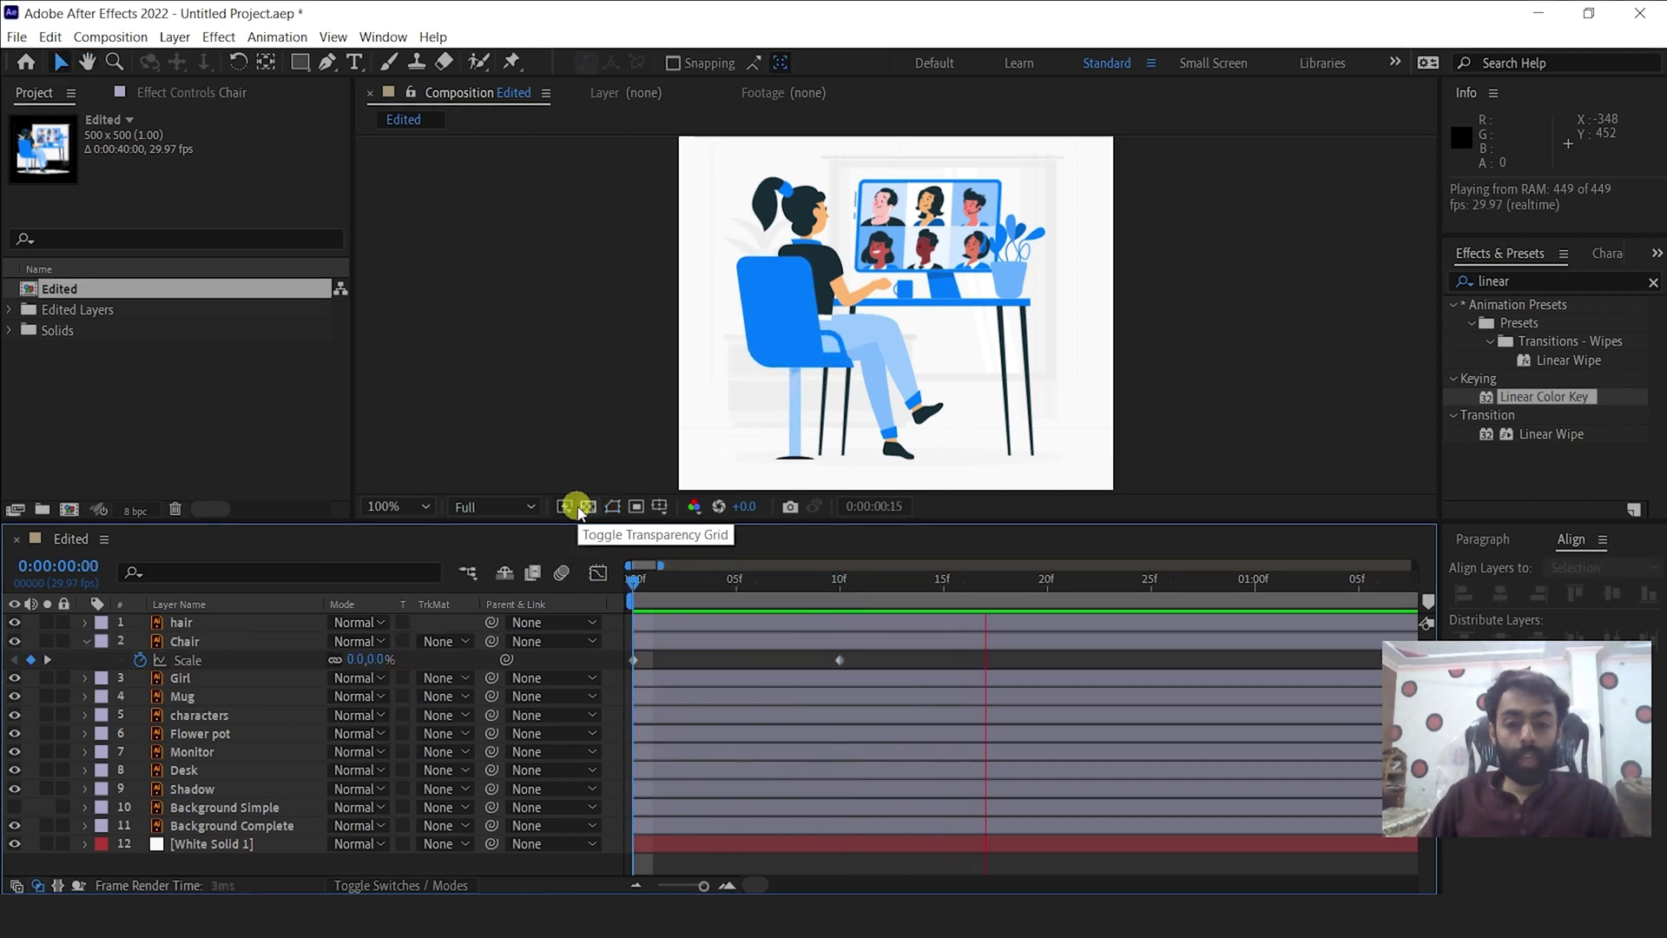
key("space")
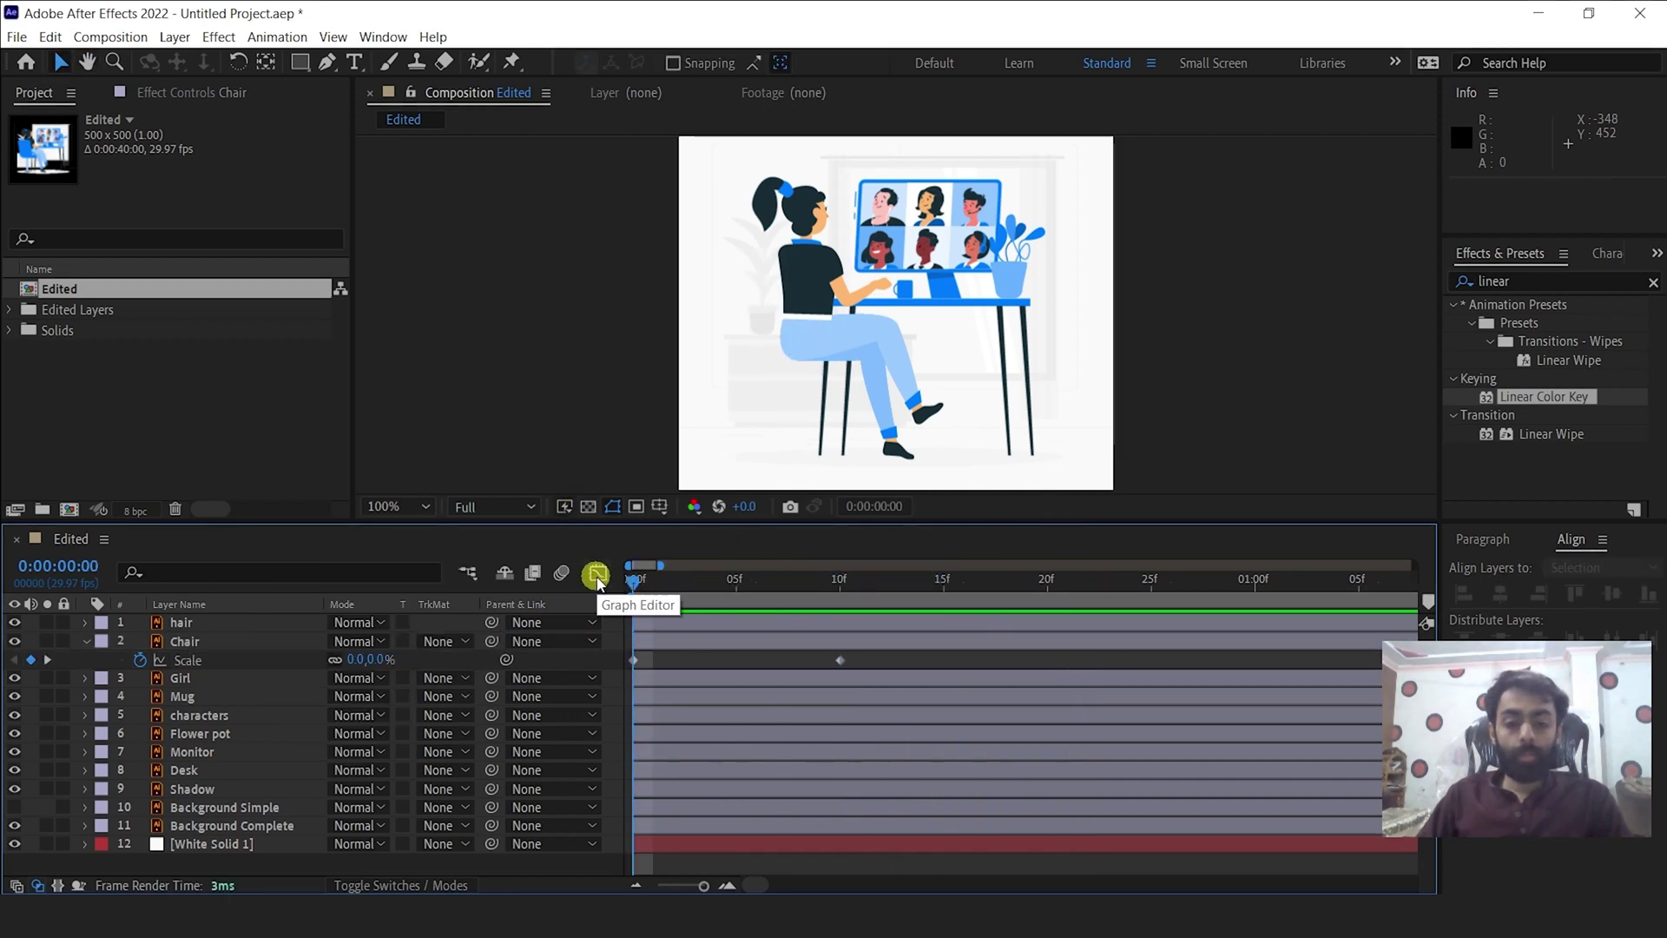
Apply Easy Ease to both Scale keyframes of the Chair layer and play back the result.
left_click_drag(916, 664, 618, 670)
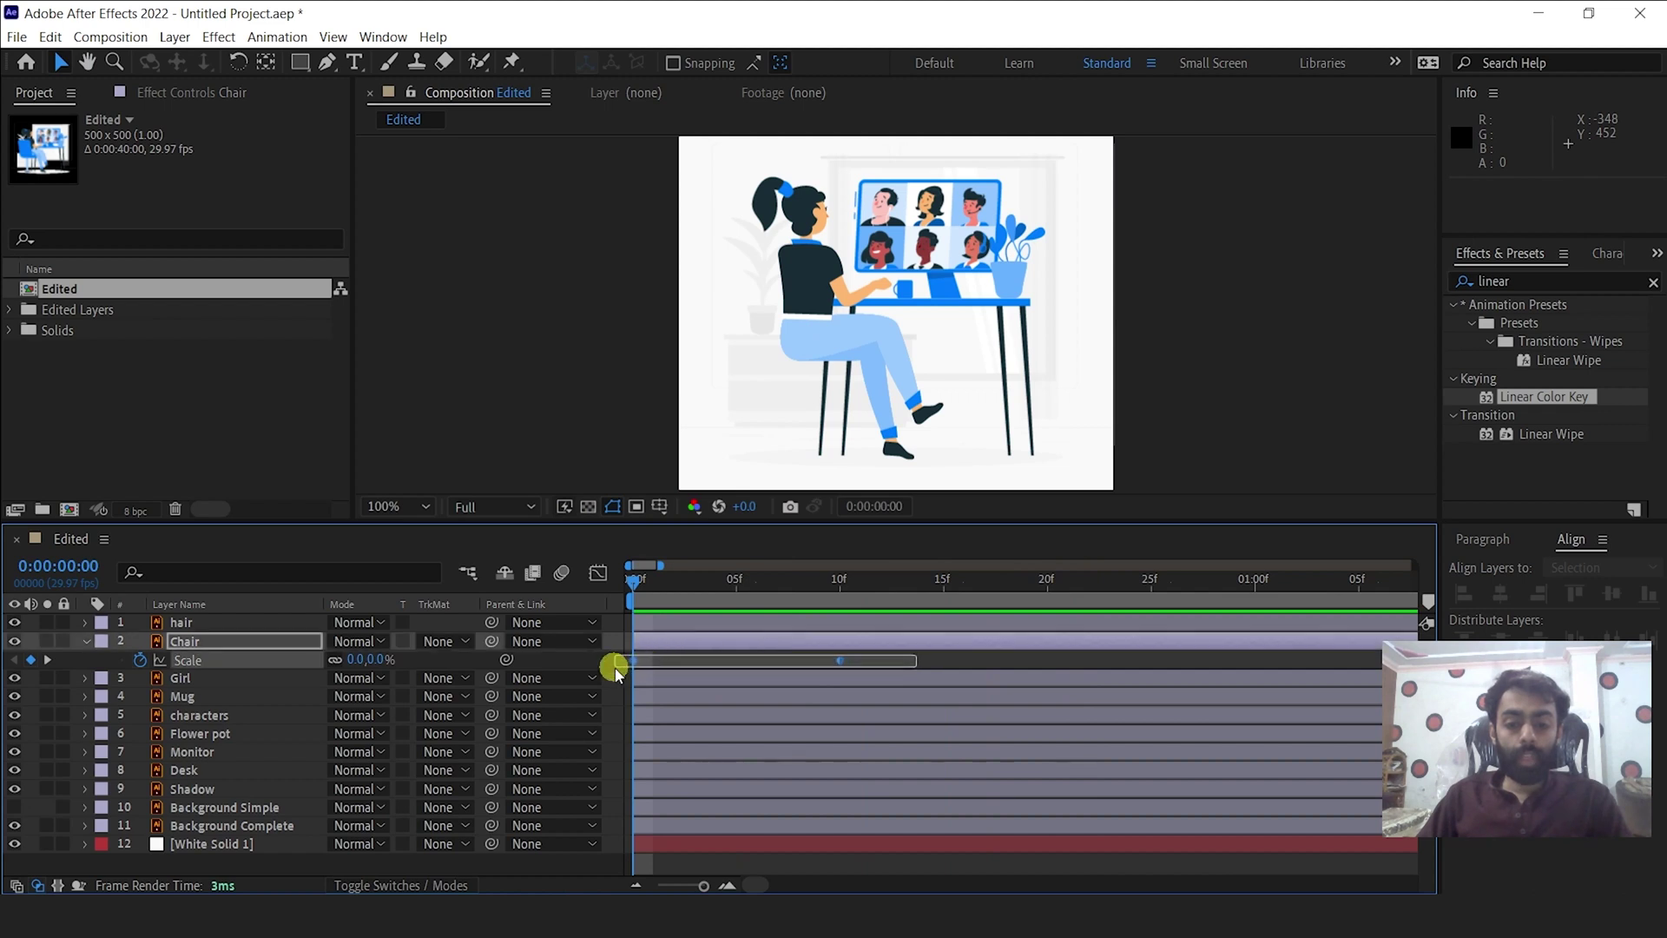
right_click(841, 659)
mouse_move(912, 645)
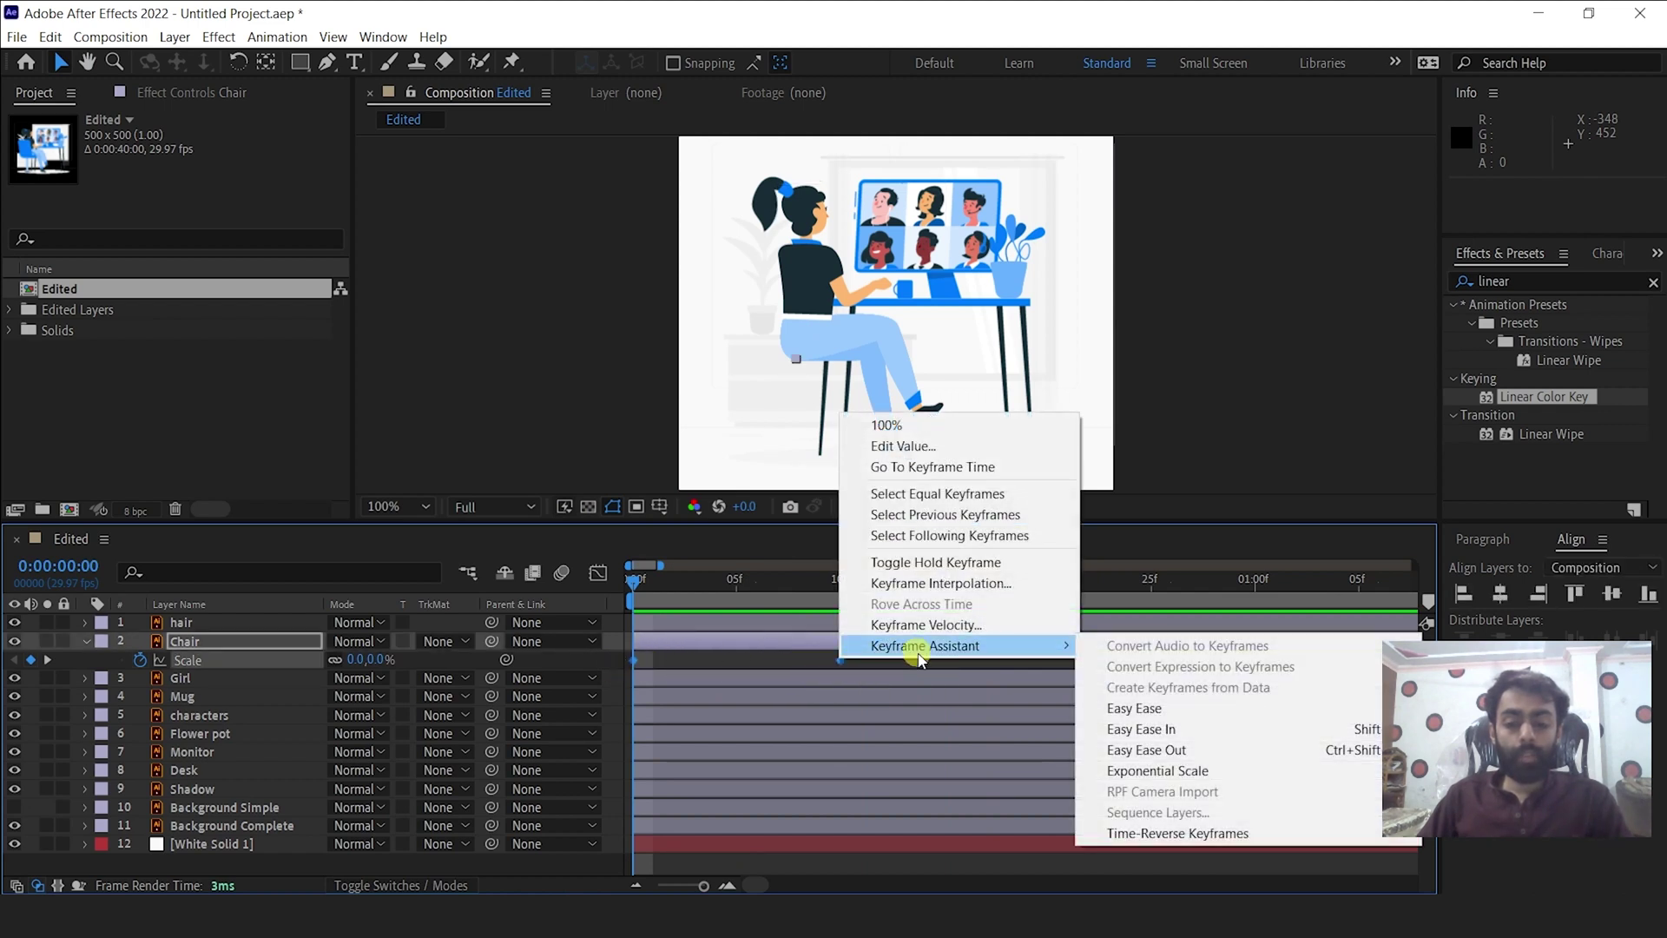
left_click(1117, 707)
key("space")
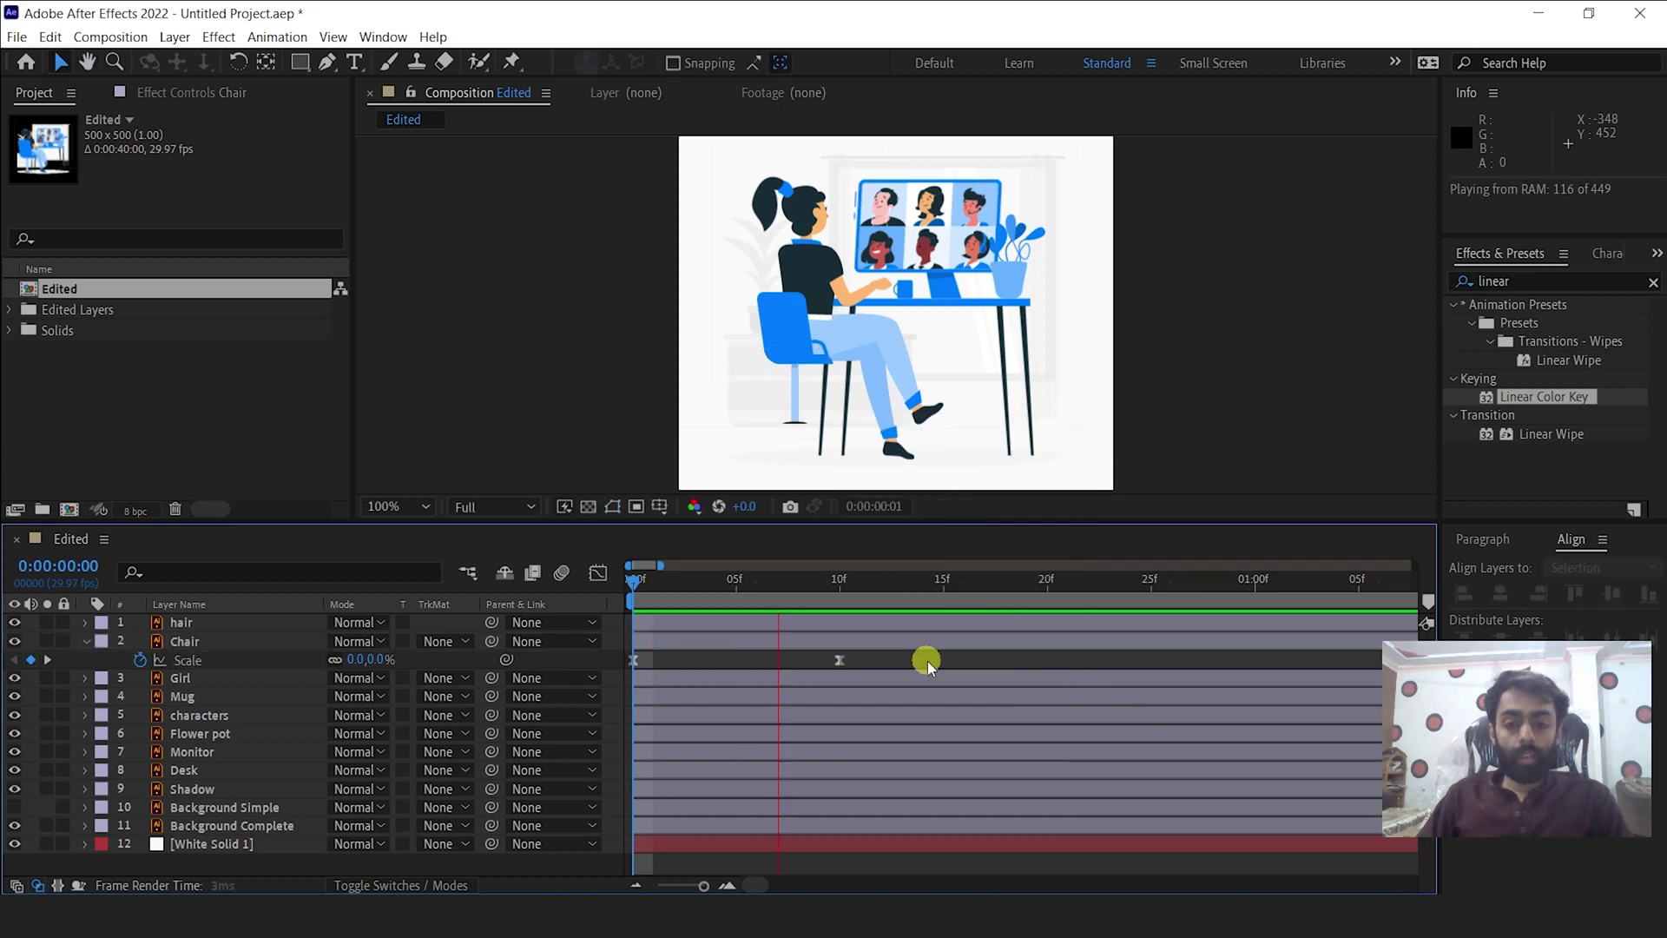
Lengthen the incoming ease of the Chair's frame 10 Scale keyframe in the speed graph for an early peak, and preview it.
left_click_drag(1013, 582, 835, 588)
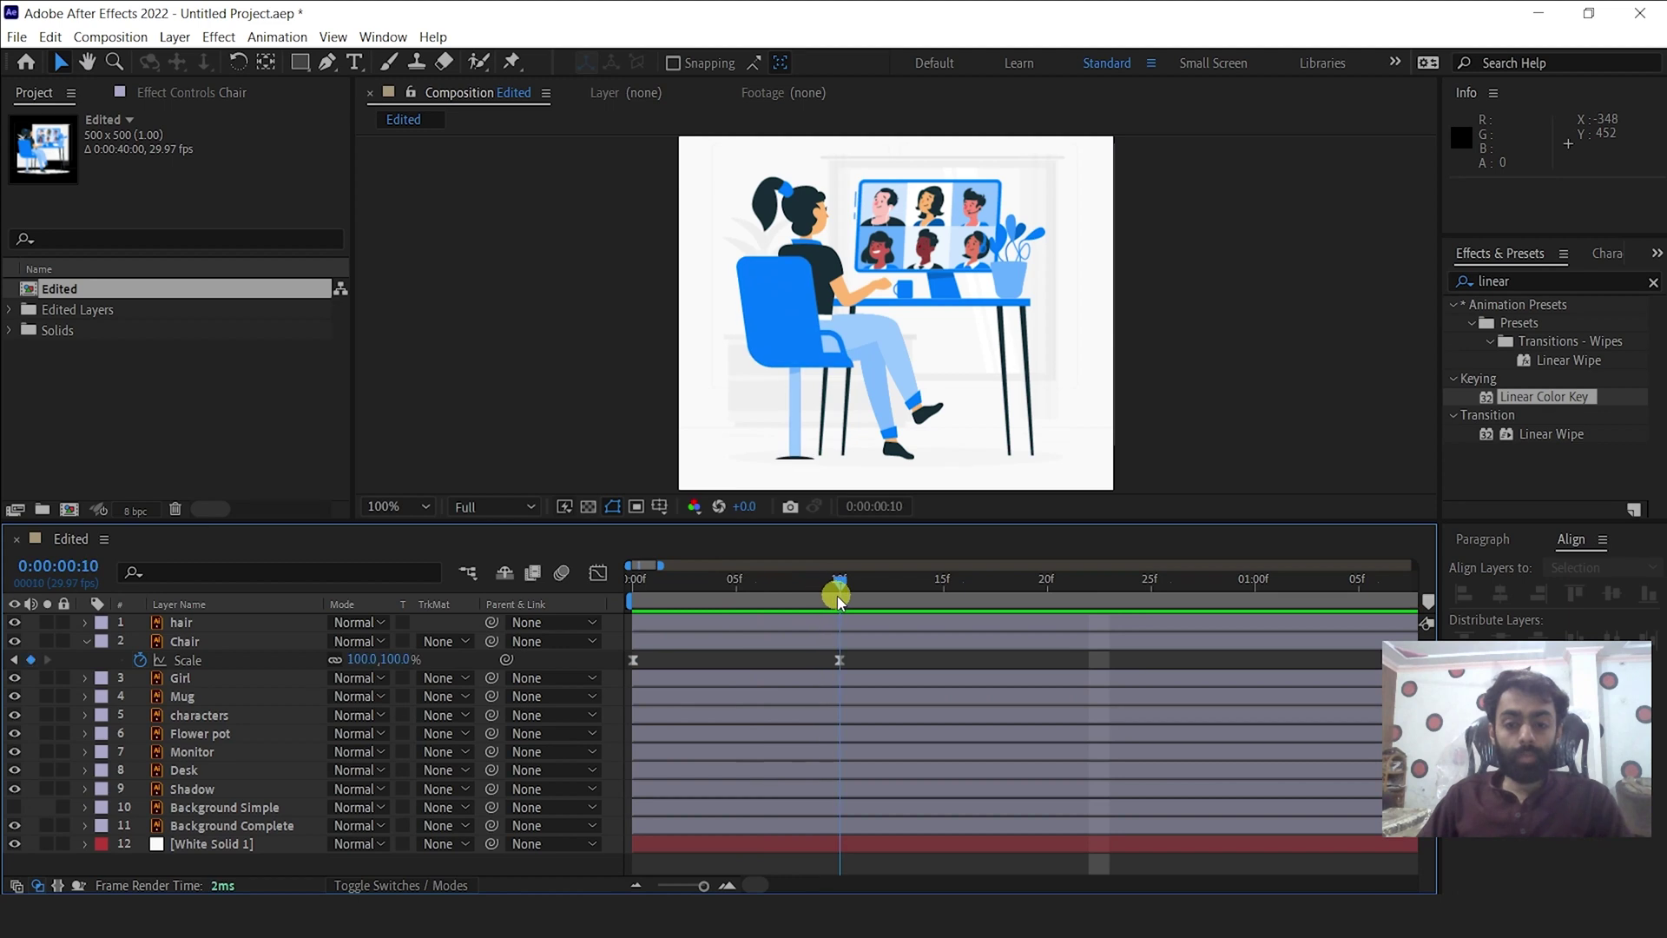
left_click(839, 662)
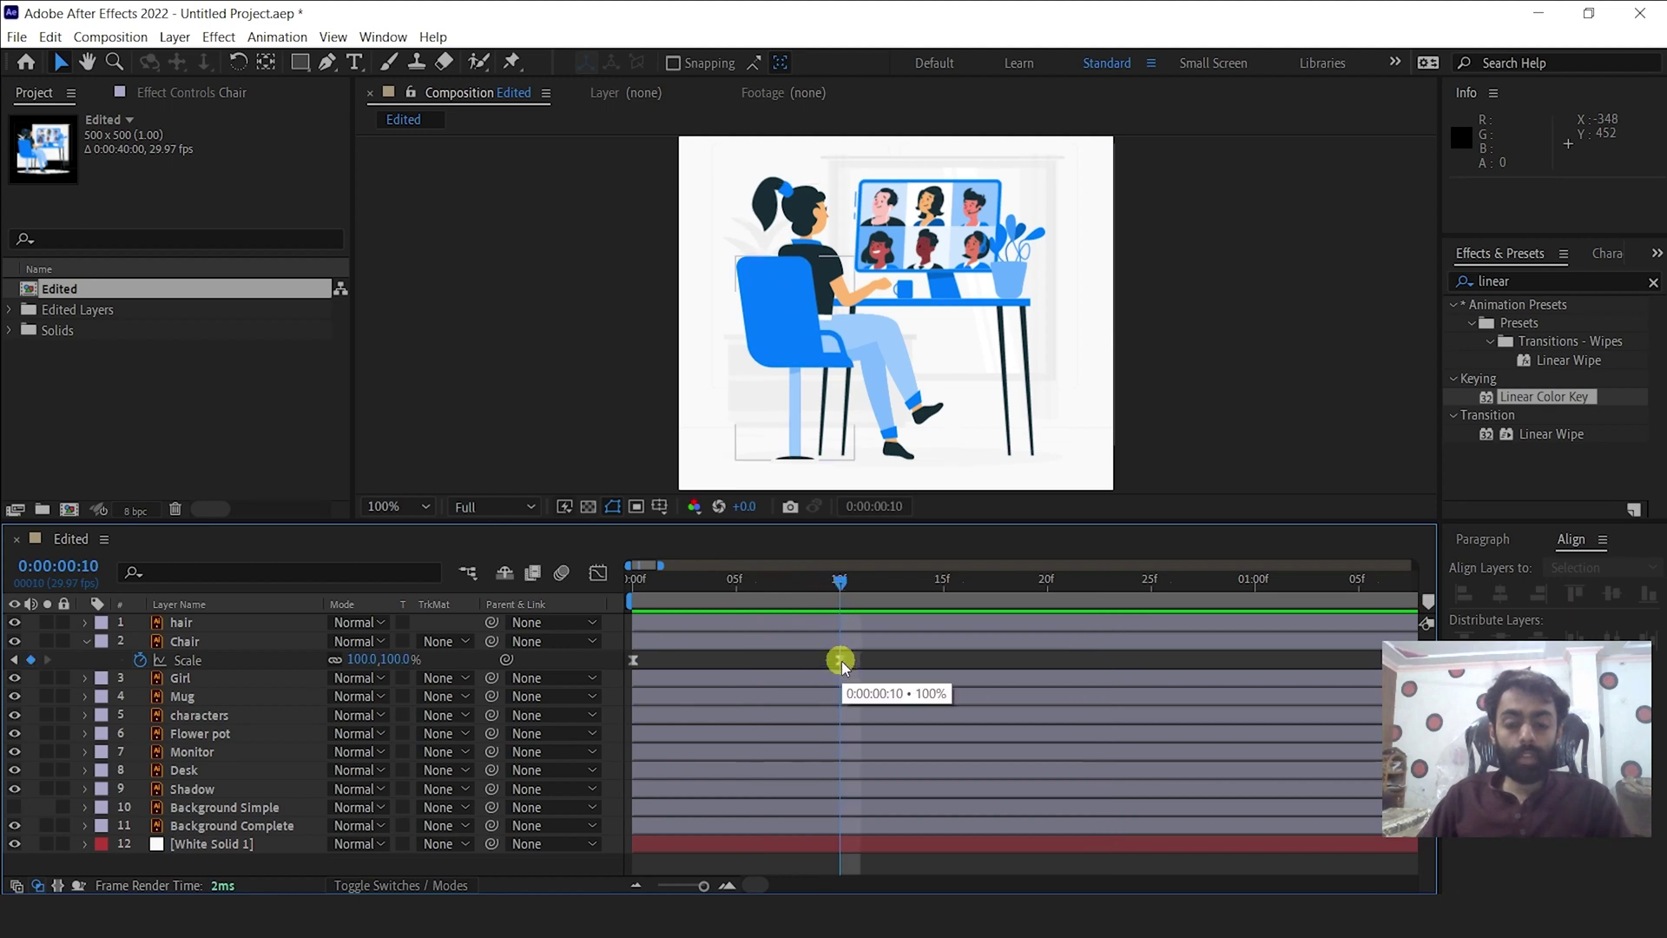
left_click(585, 570)
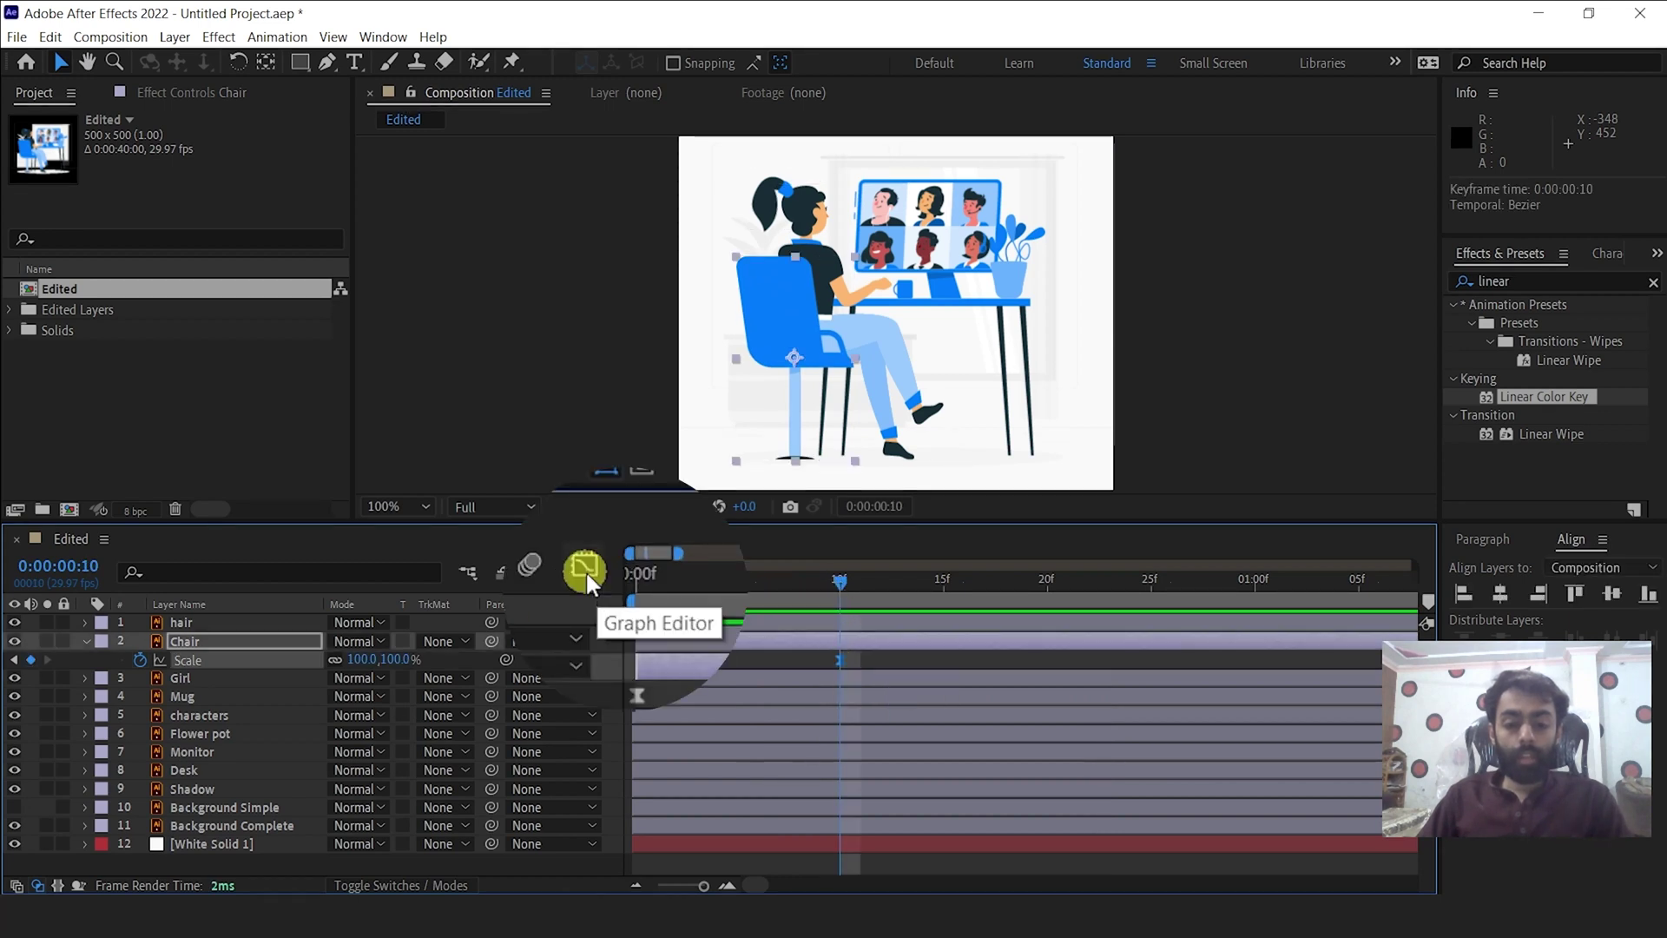
left_click(585, 570)
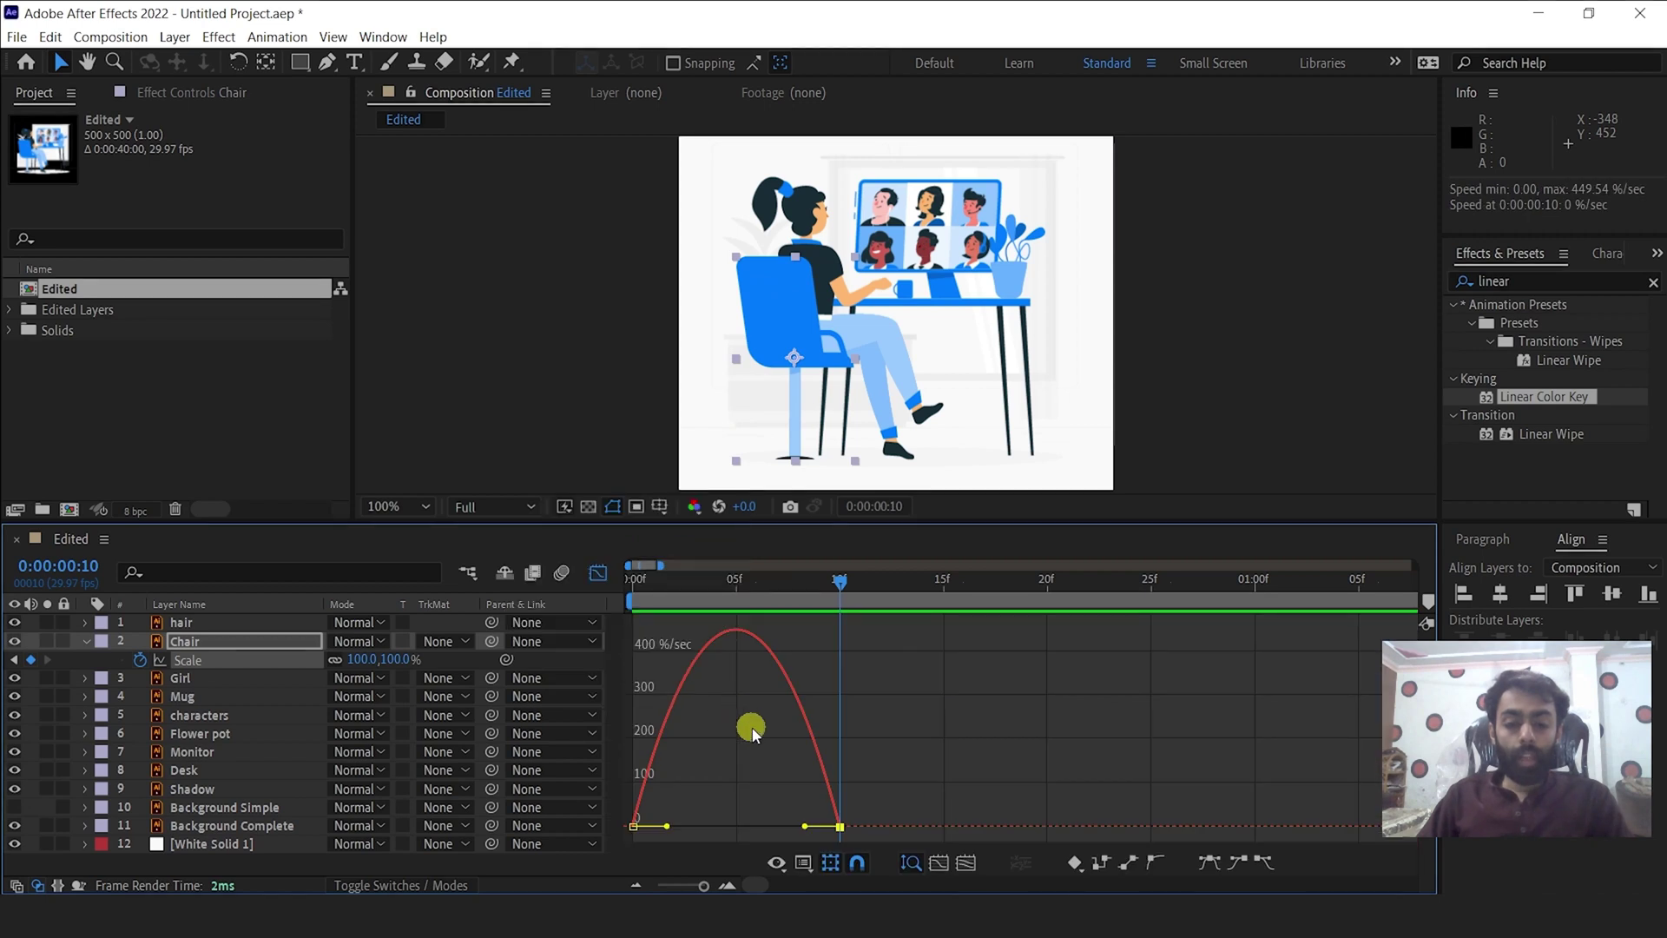
left_click_drag(790, 829, 736, 825)
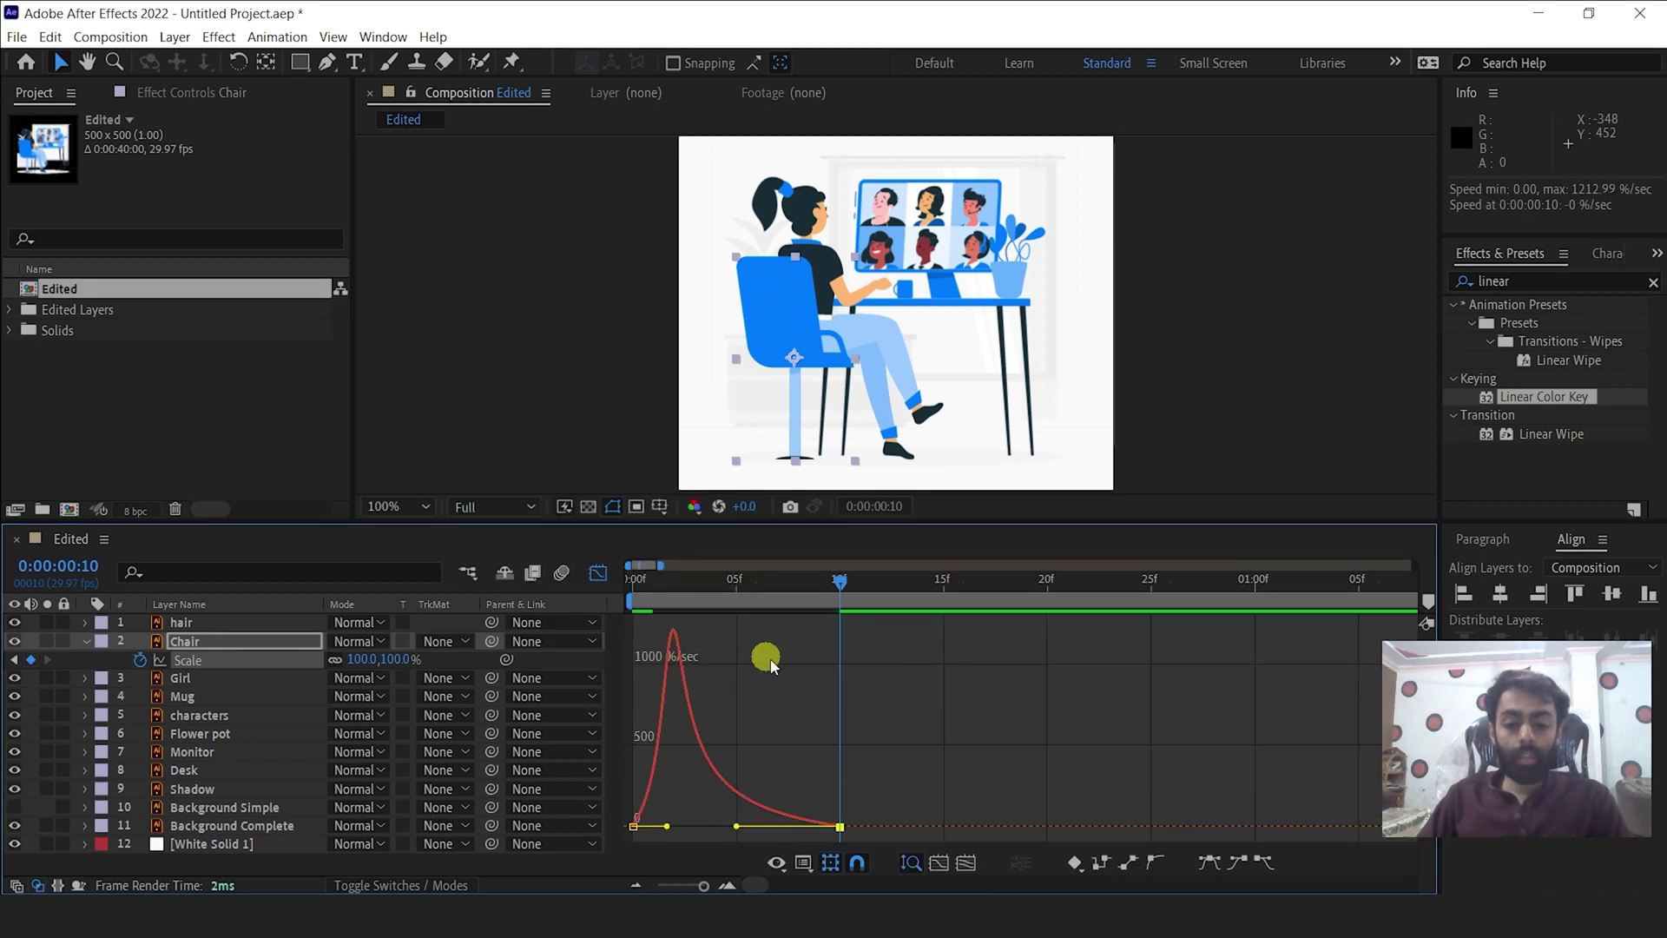
left_click(599, 575)
left_click_drag(839, 580, 584, 584)
key("space")
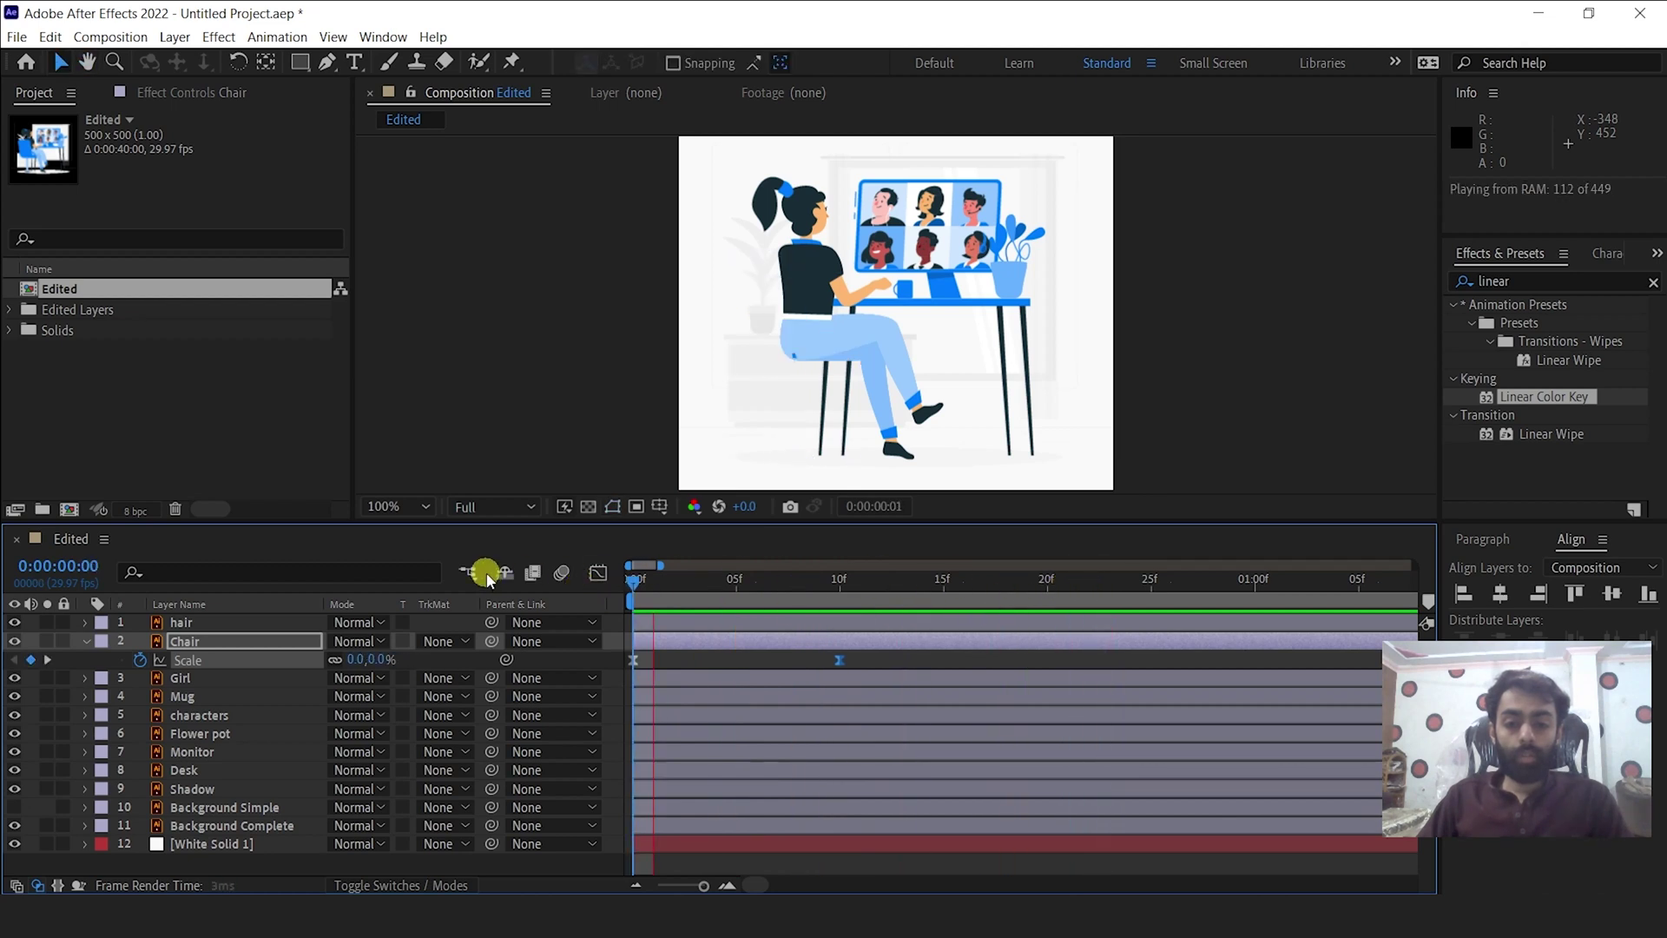
Scrub through the Chair's scale animation to examine the point from which the chair grows.
left_click(637, 884)
left_click(844, 584)
mouse_move(733, 587)
left_mouse_down()
mouse_move(640, 587)
mouse_move(738, 587)
left_mouse_up()
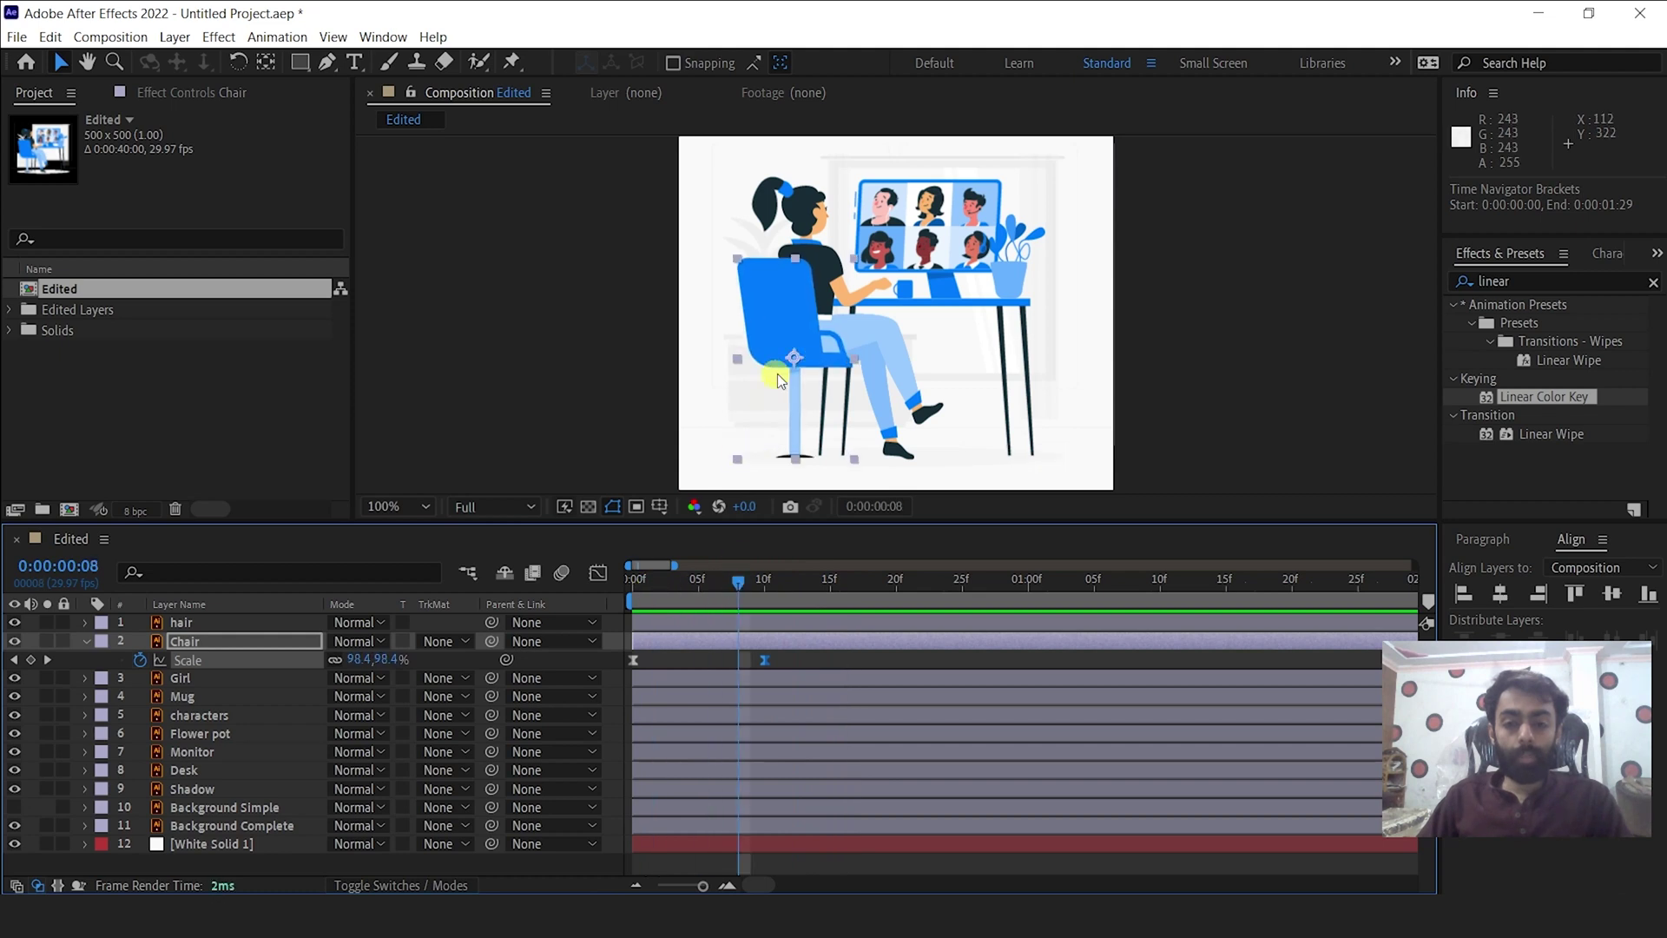
key("space")
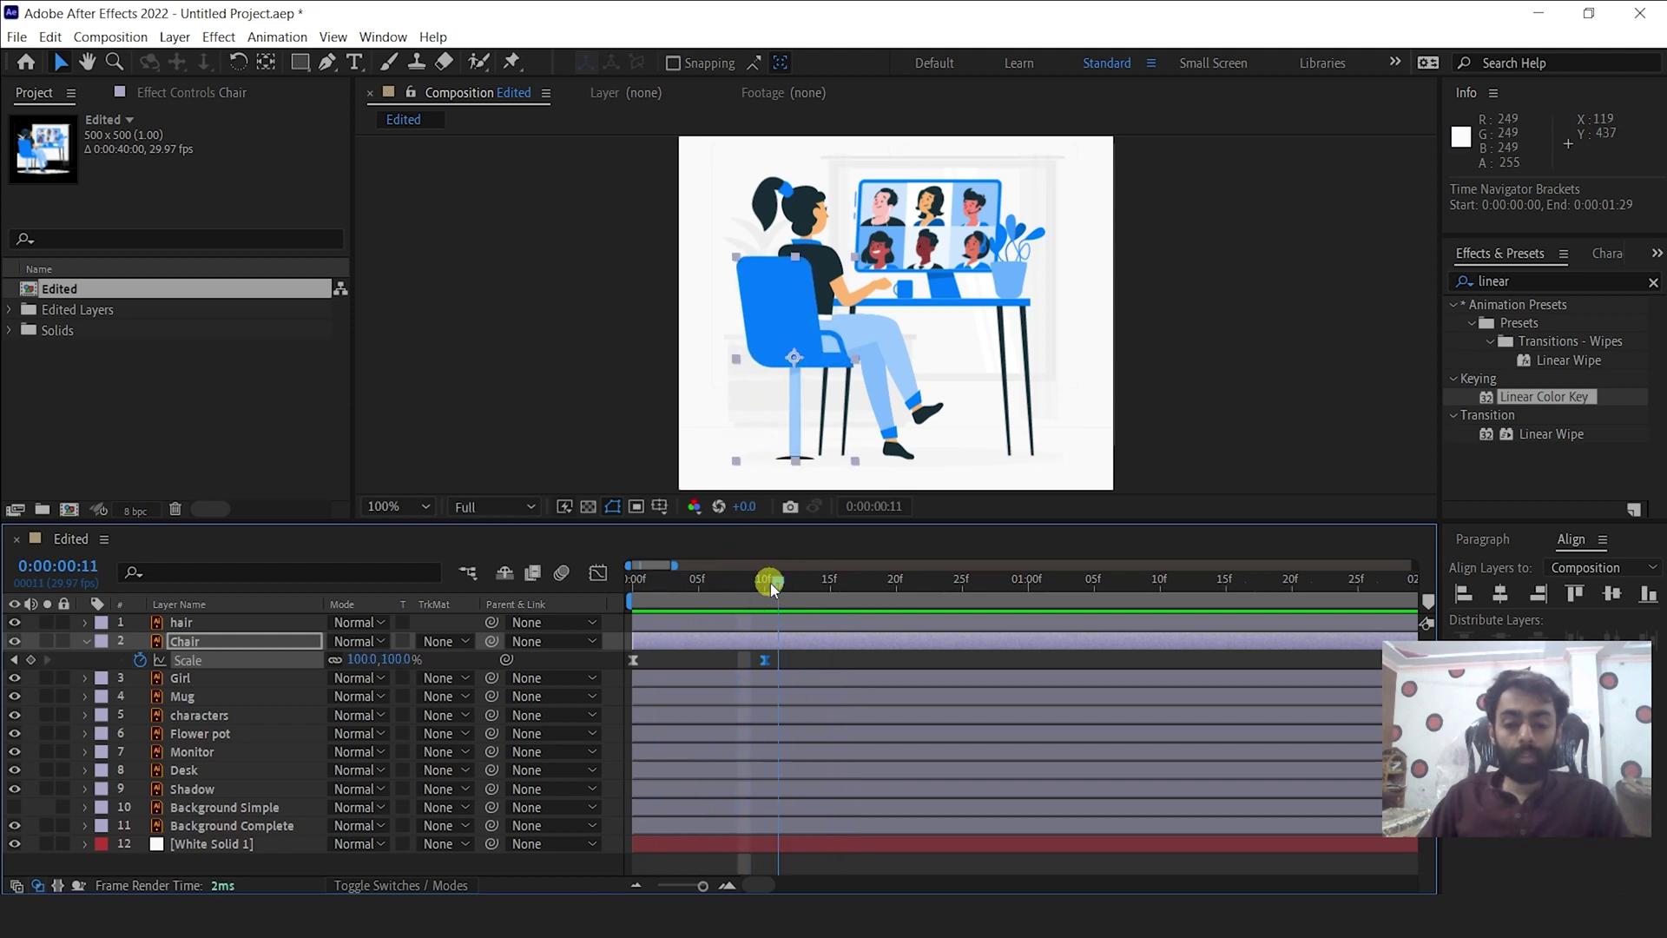
left_click(778, 581)
left_click_drag(765, 584, 654, 592)
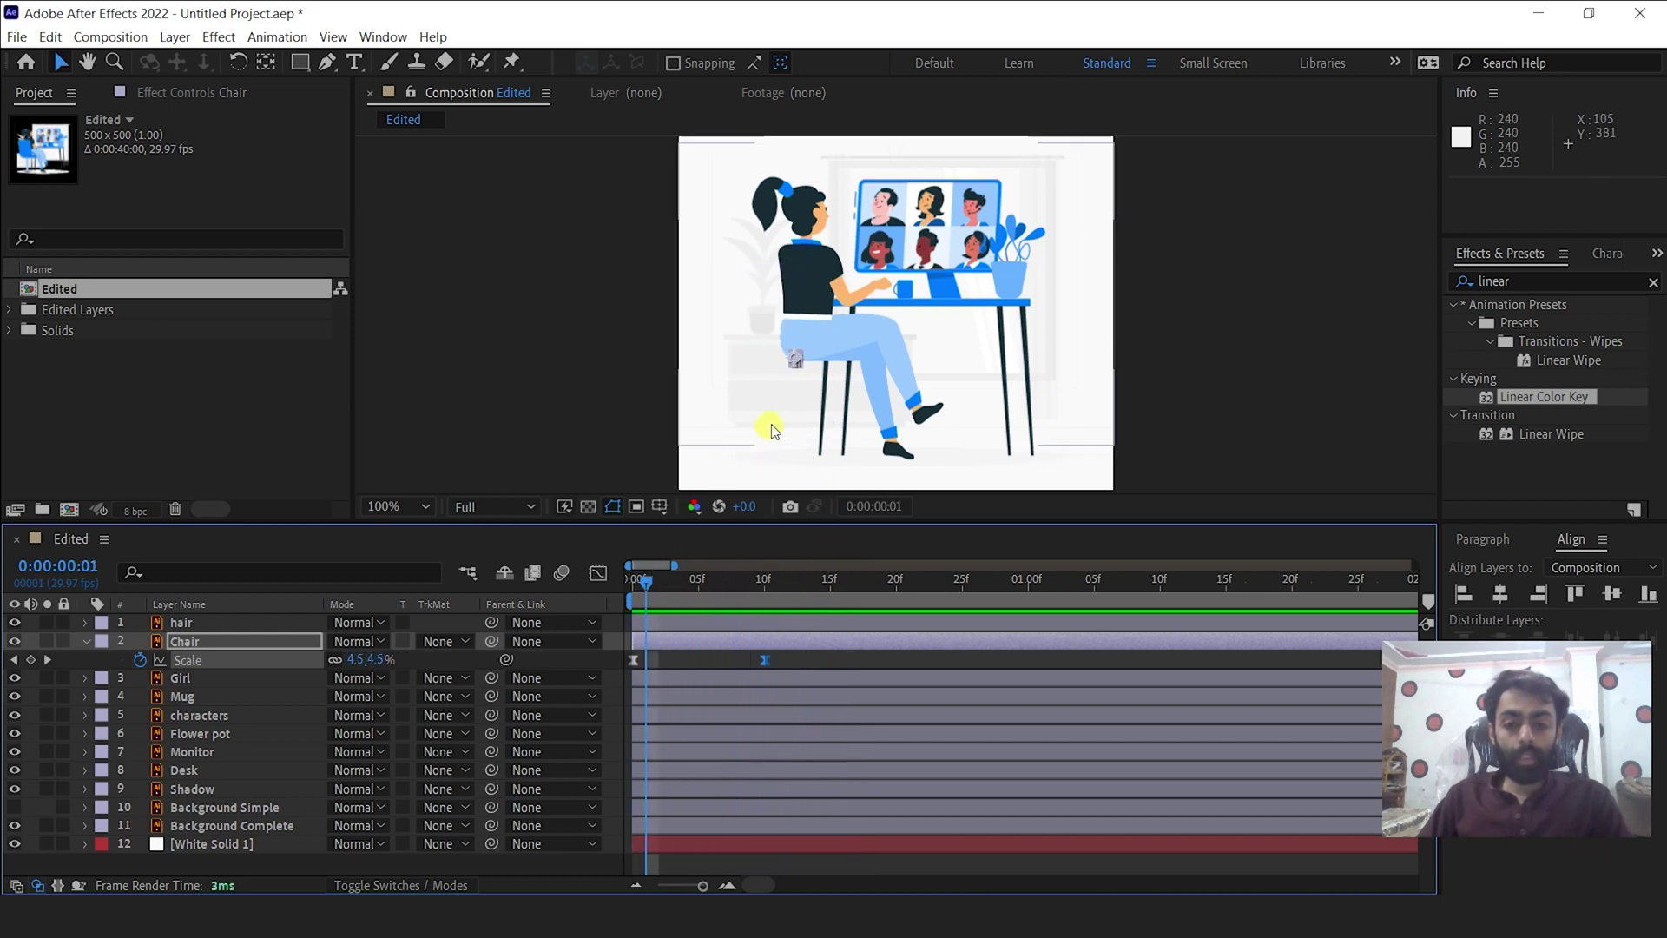
scroll(794, 370, "up", 2)
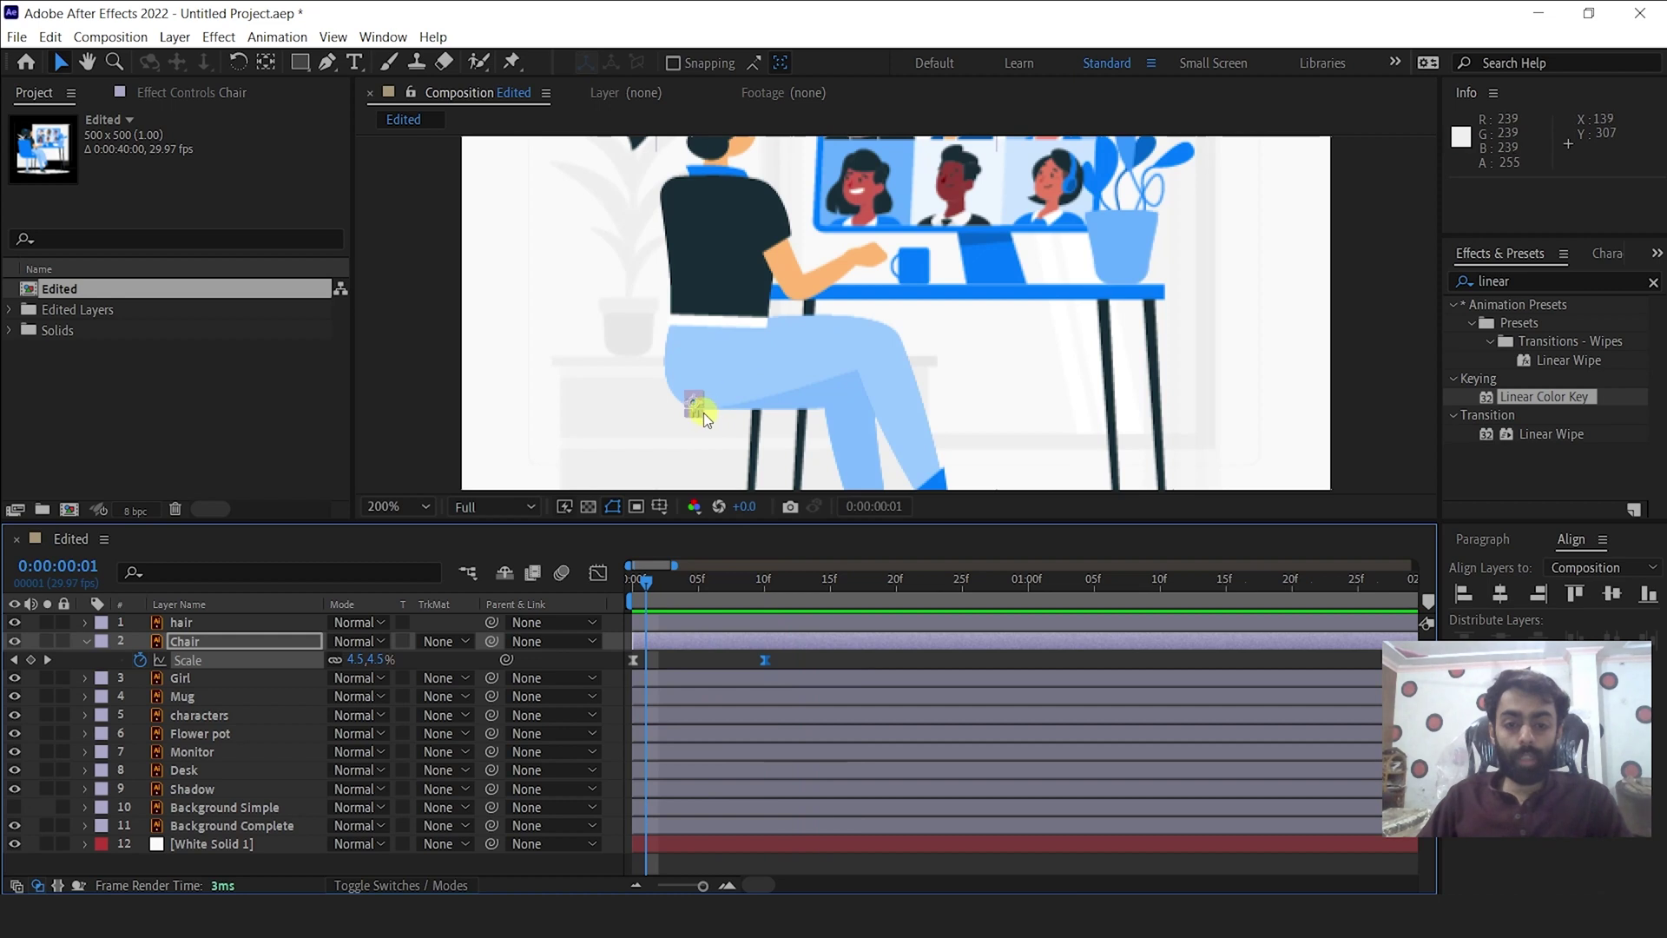
left_click_drag(639, 576, 764, 580)
scroll(686, 290, "down", 2)
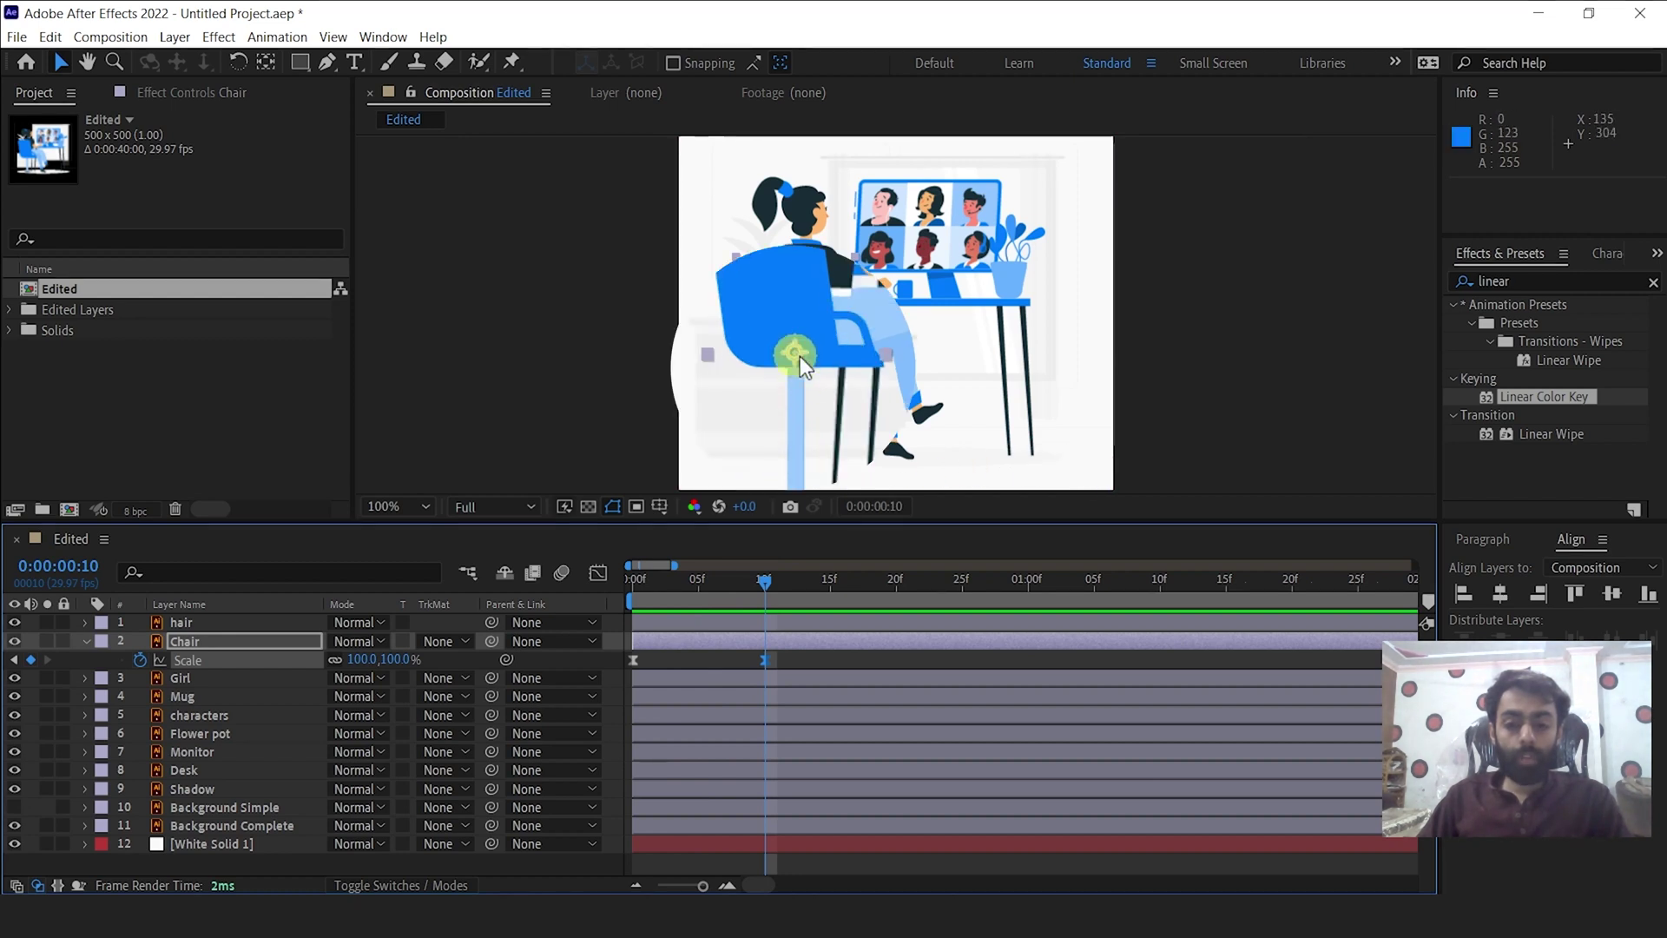
Move the Chair layer's anchor point down to the base of the chair and preview its scale animation from the start.
left_click_drag(794, 439, 797, 467)
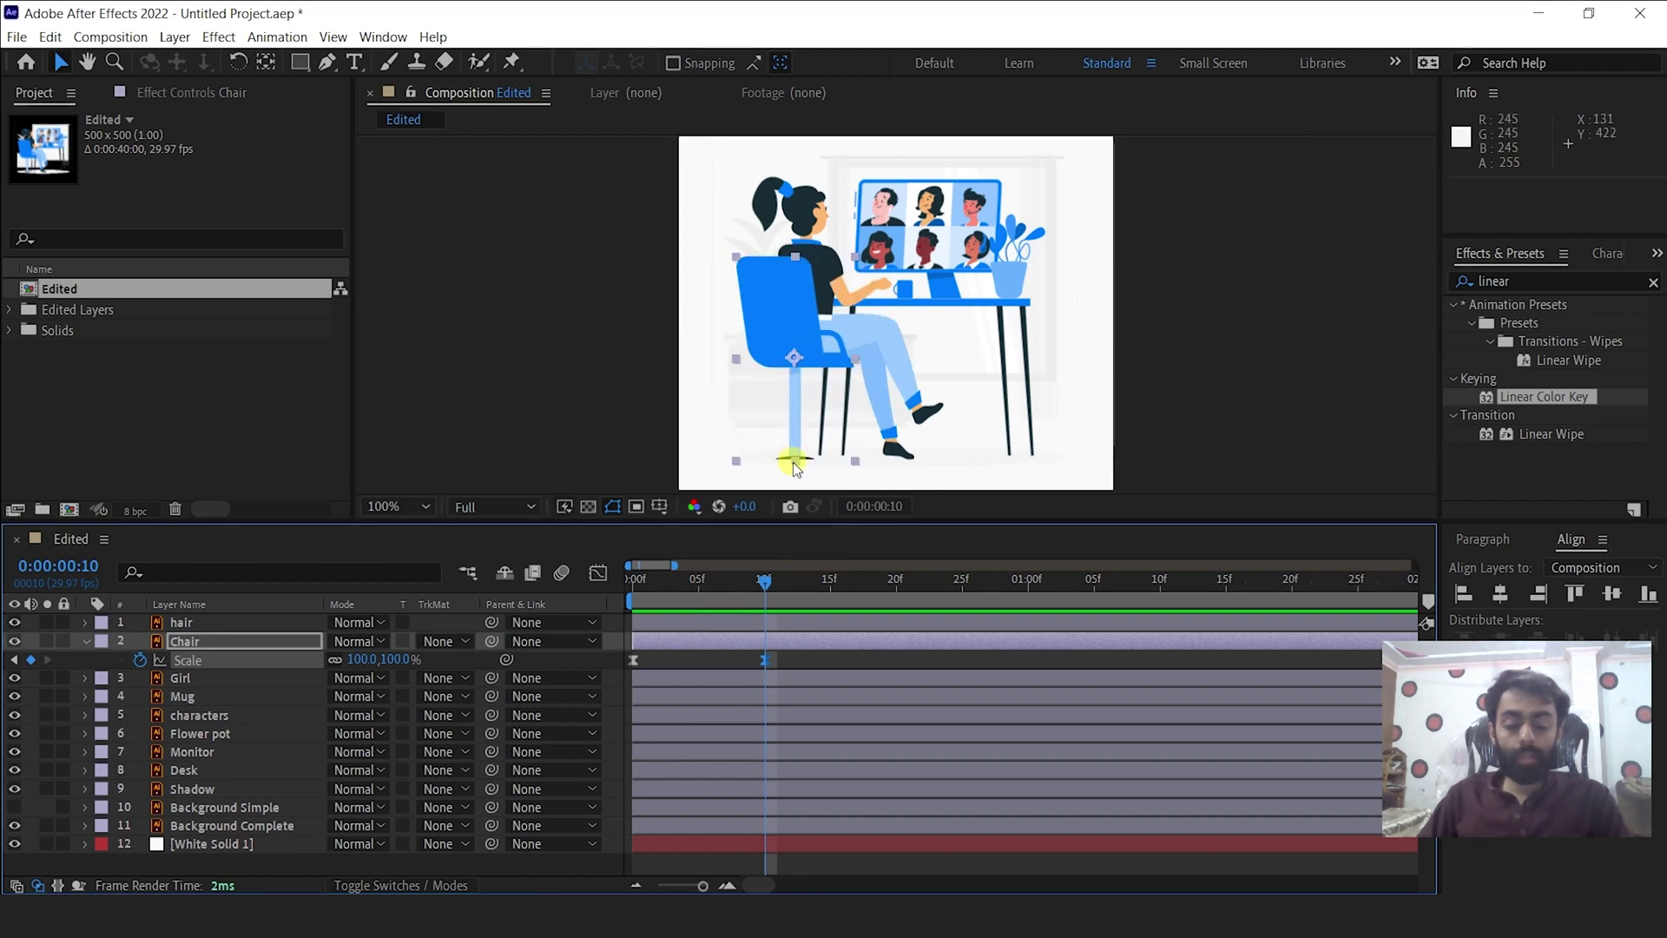
left_click(269, 63)
left_click_drag(794, 357, 787, 468)
left_click_drag(764, 580, 631, 583)
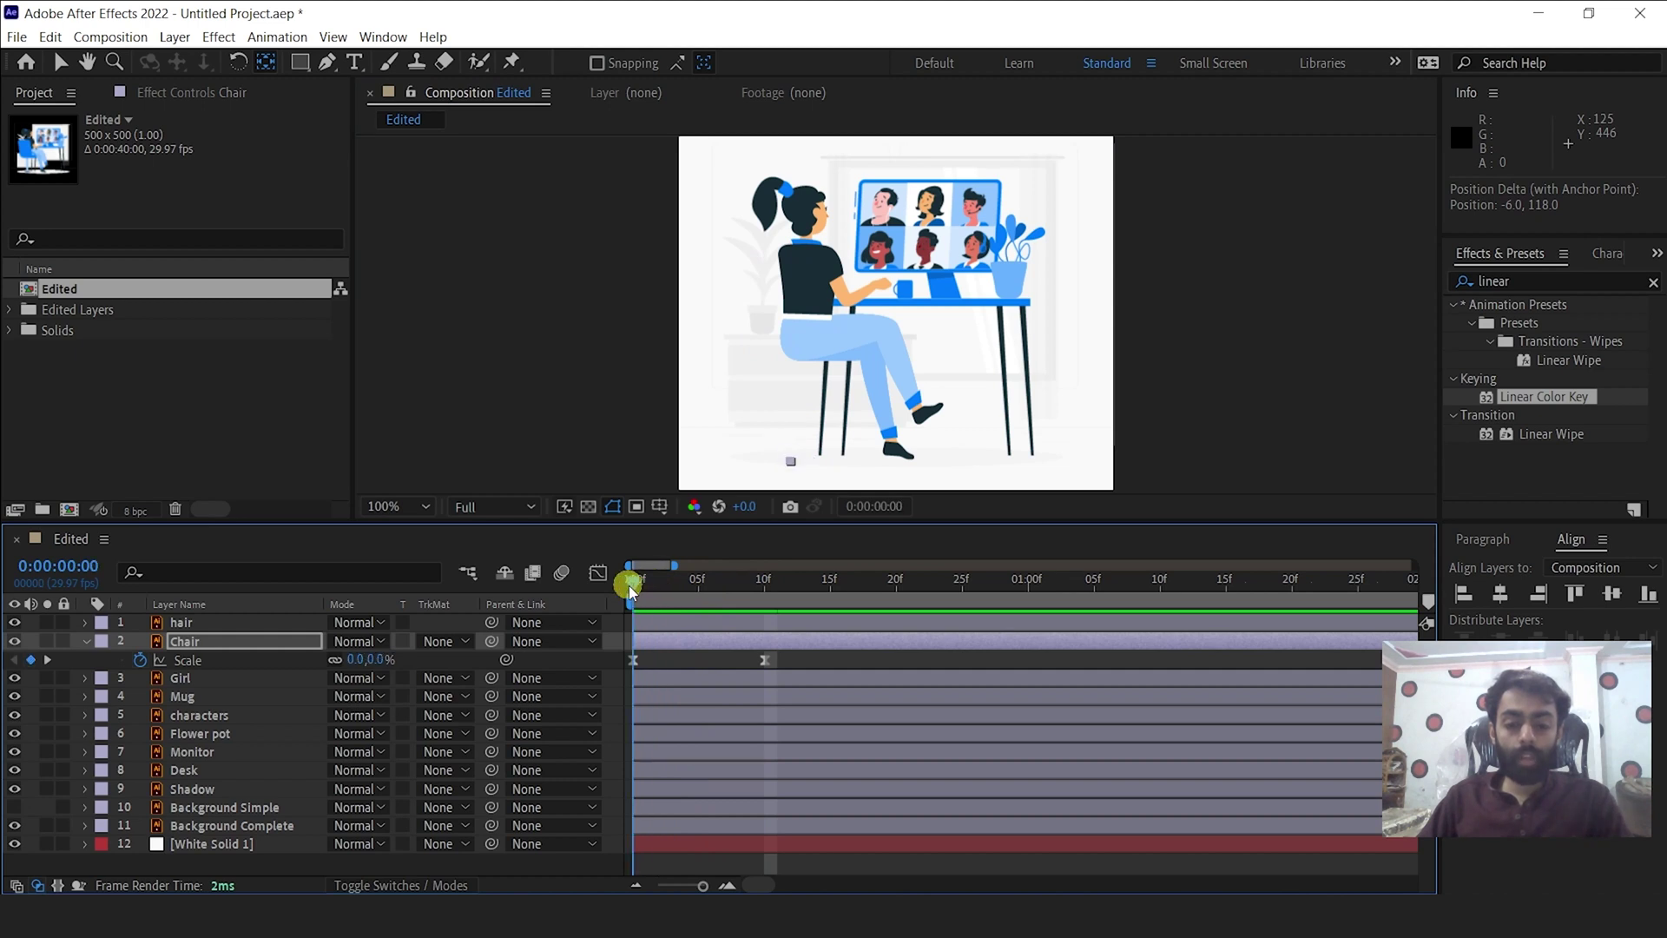
key("space")
left_click(855, 596)
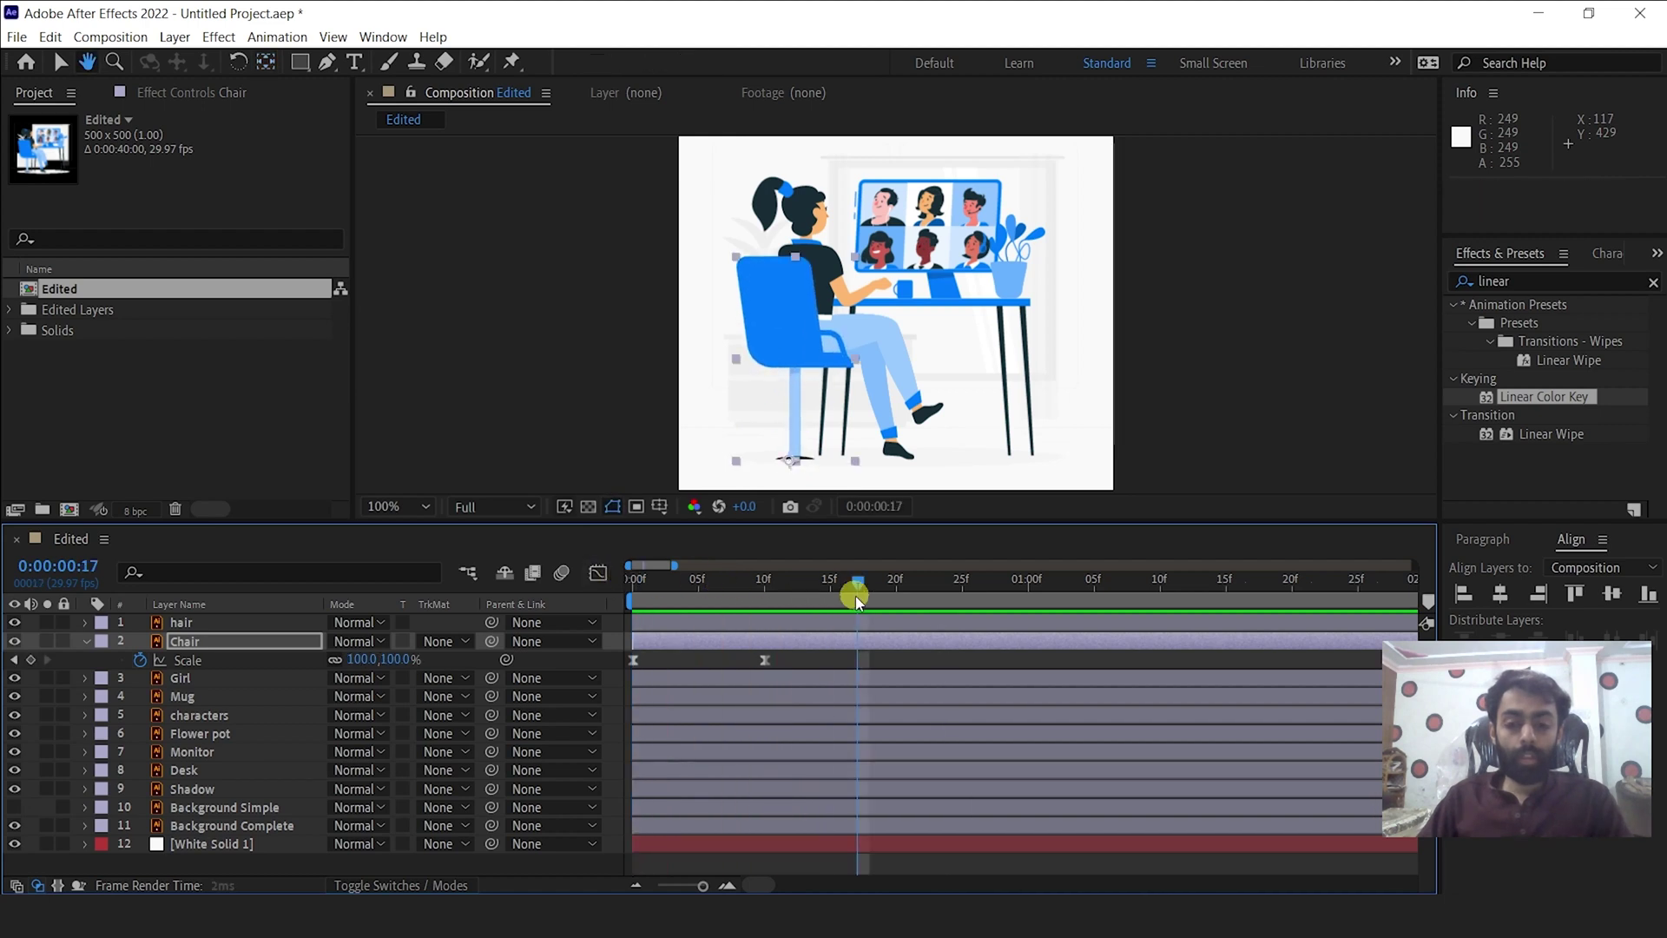
left_click_drag(857, 585, 633, 581)
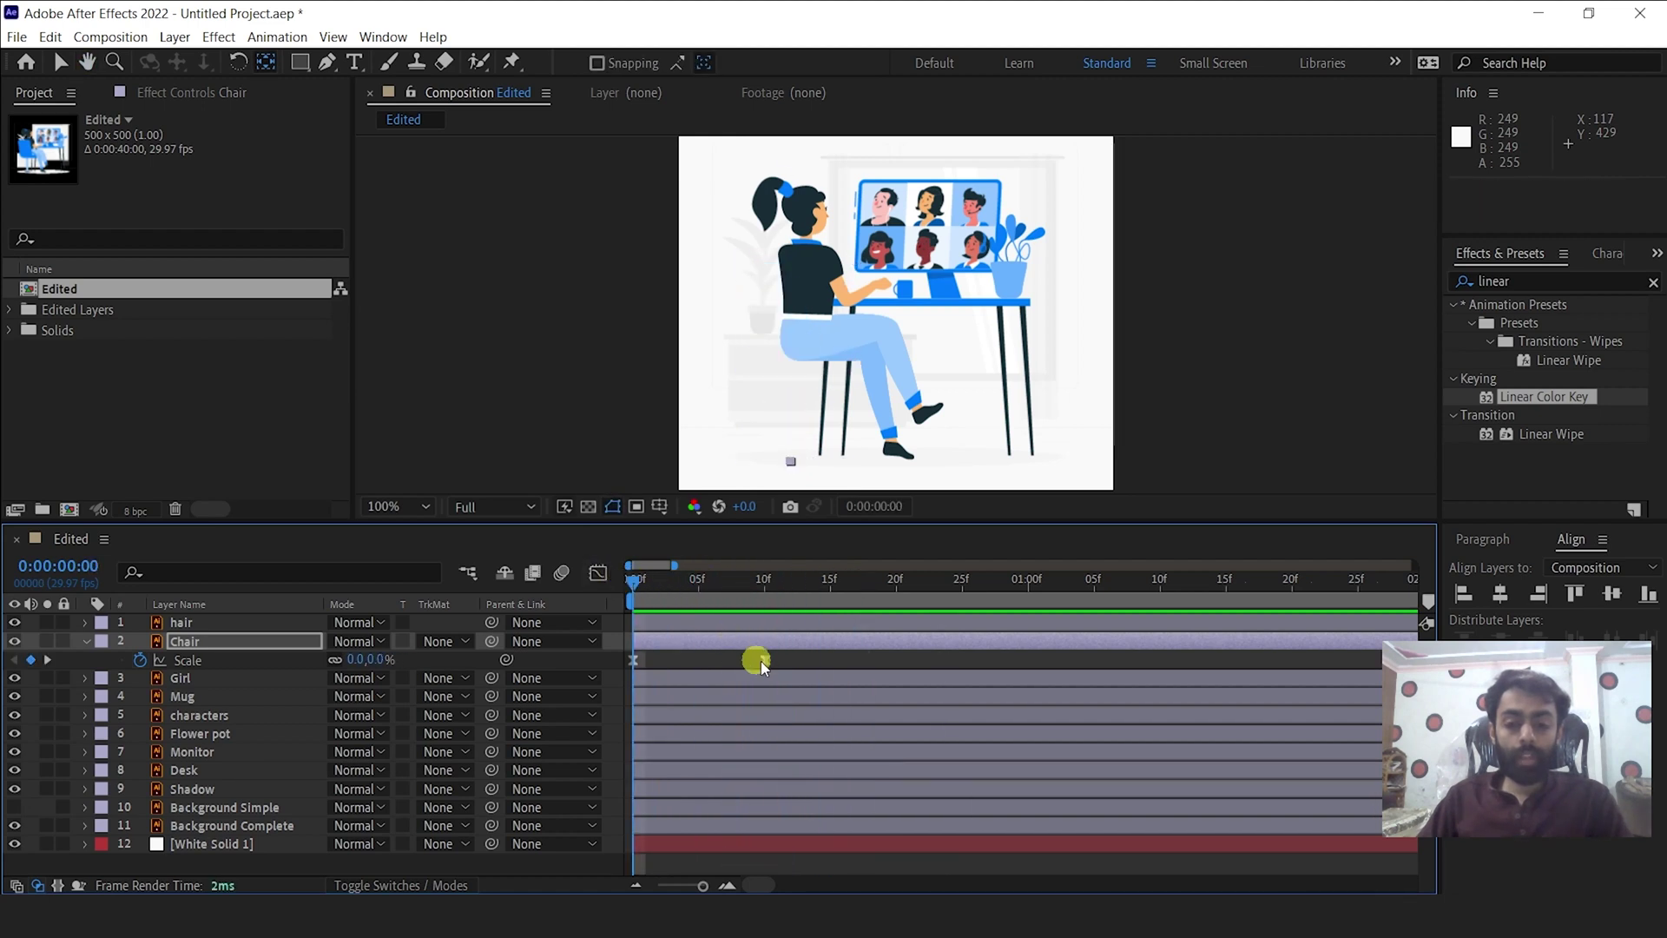
Copy the Chair layer's Scale keyframes and return the playhead to 0:00:00:00.
left_click_drag(767, 660, 832, 622)
left_click_drag(669, 599, 764, 581)
left_click_drag(830, 660, 742, 654)
left_click(208, 660)
key("ctrl+c")
left_click_drag(764, 587, 628, 583)
Move the hair layer directly below the Chair layer and parent it to the Girl layer.
left_click_drag(269, 621, 223, 656)
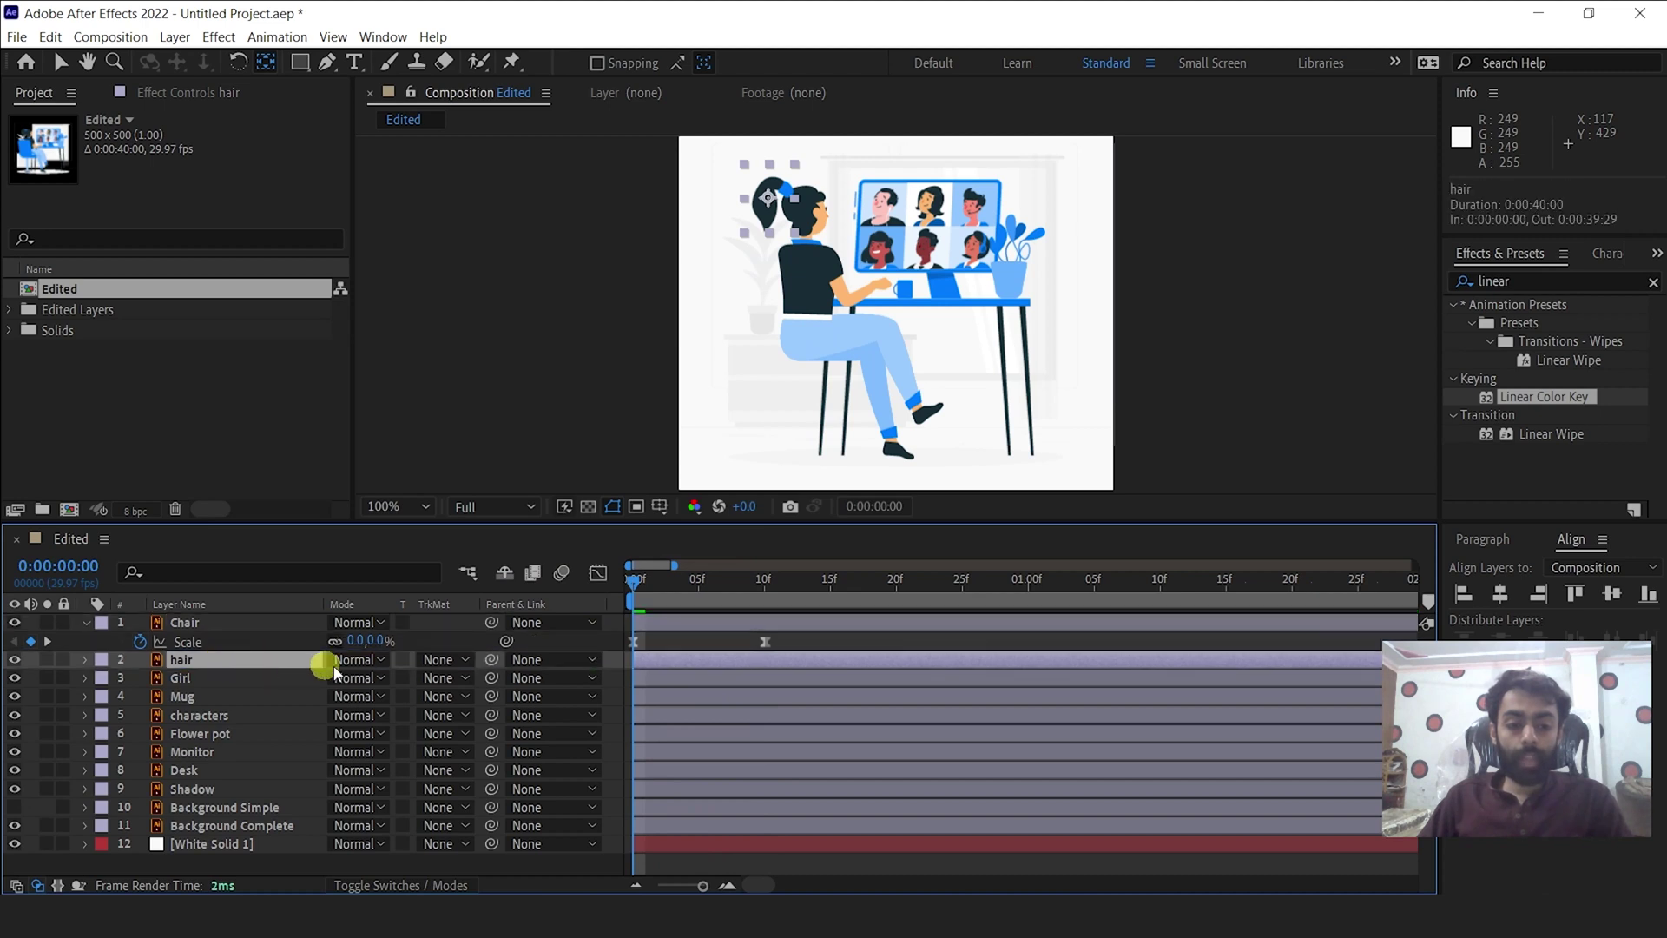
left_click_drag(491, 659, 207, 681)
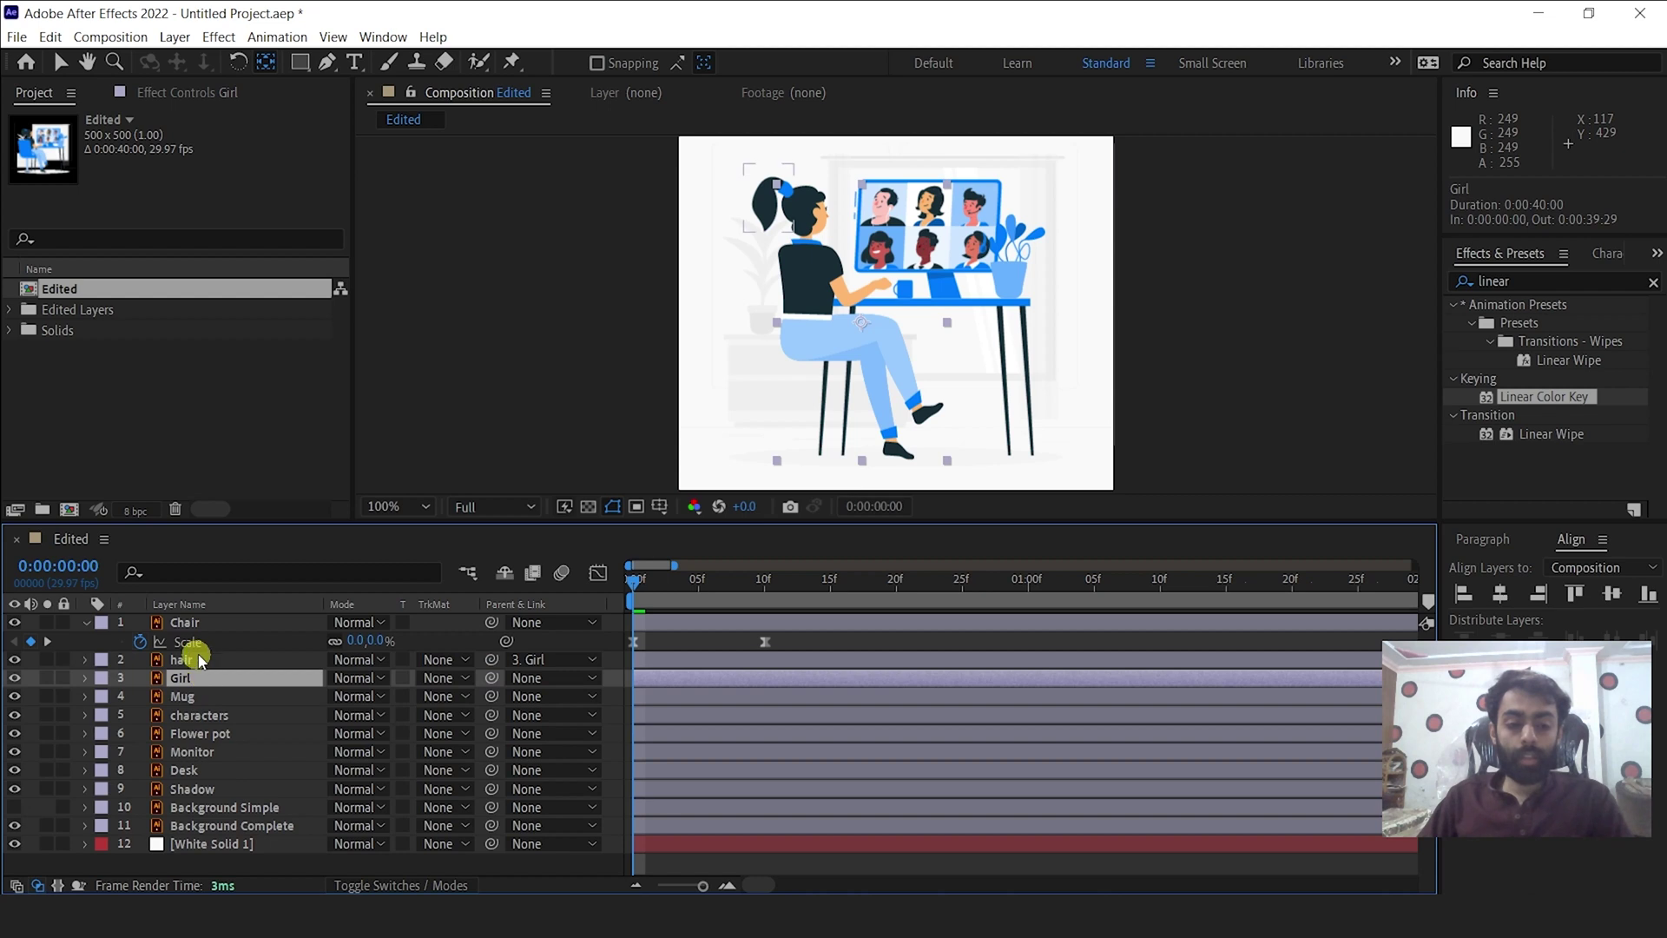
Paste the Chair layer's copied Scale keyframes onto the Girl layer at 0:00:00:00.
left_click(187, 623)
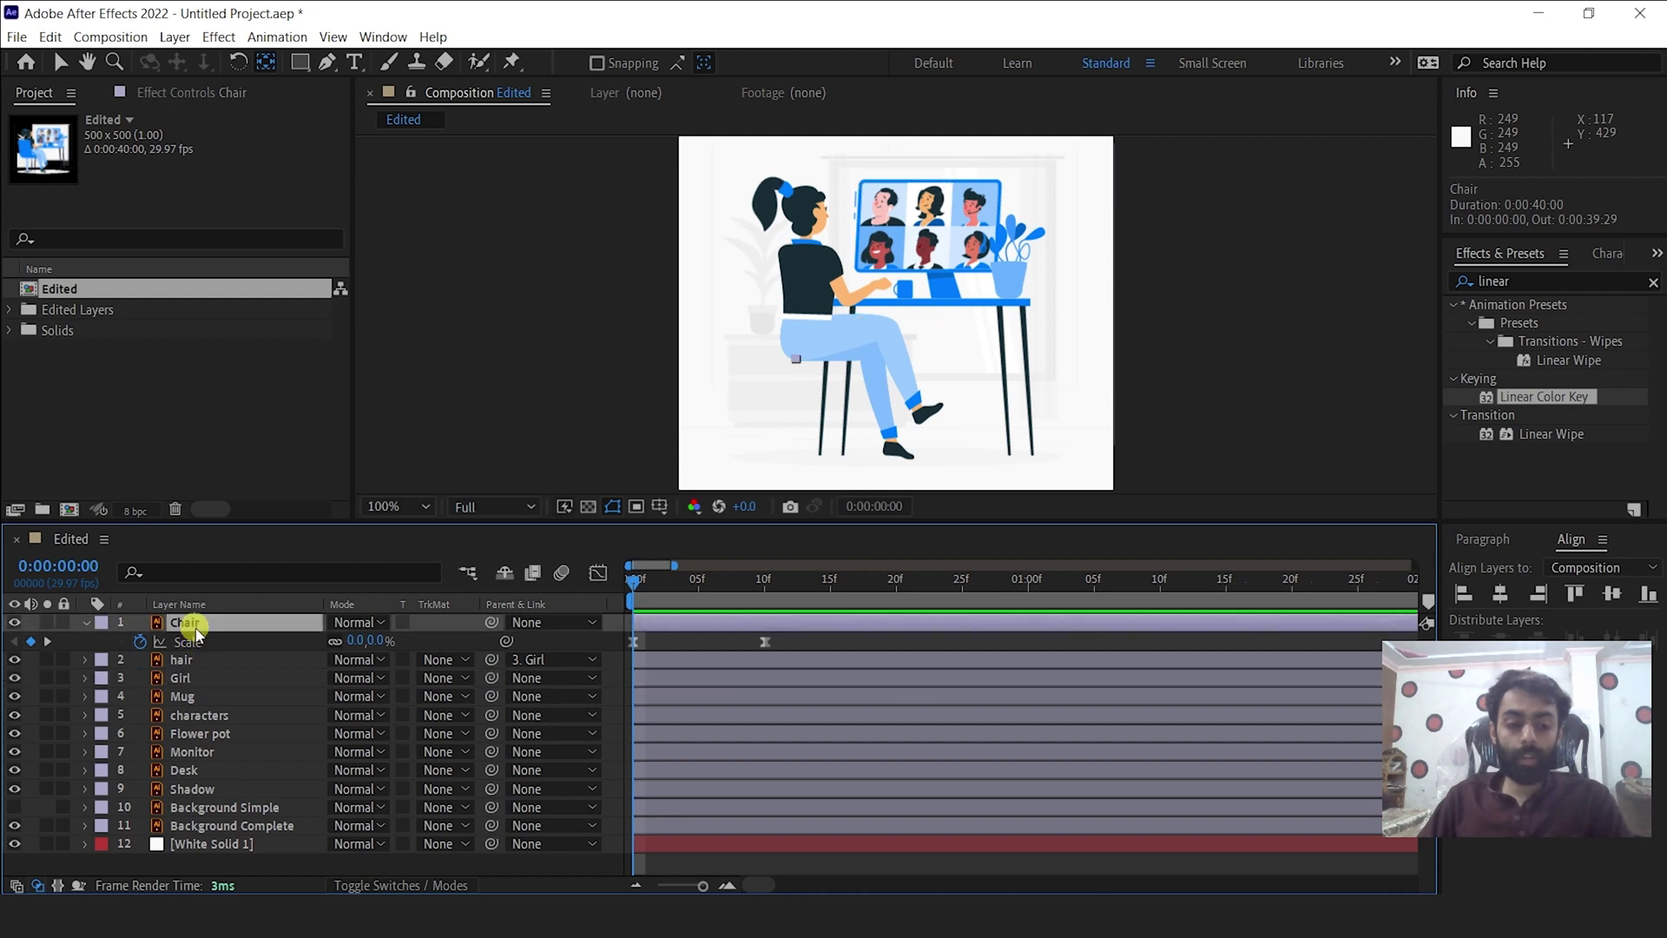
left_click(188, 679)
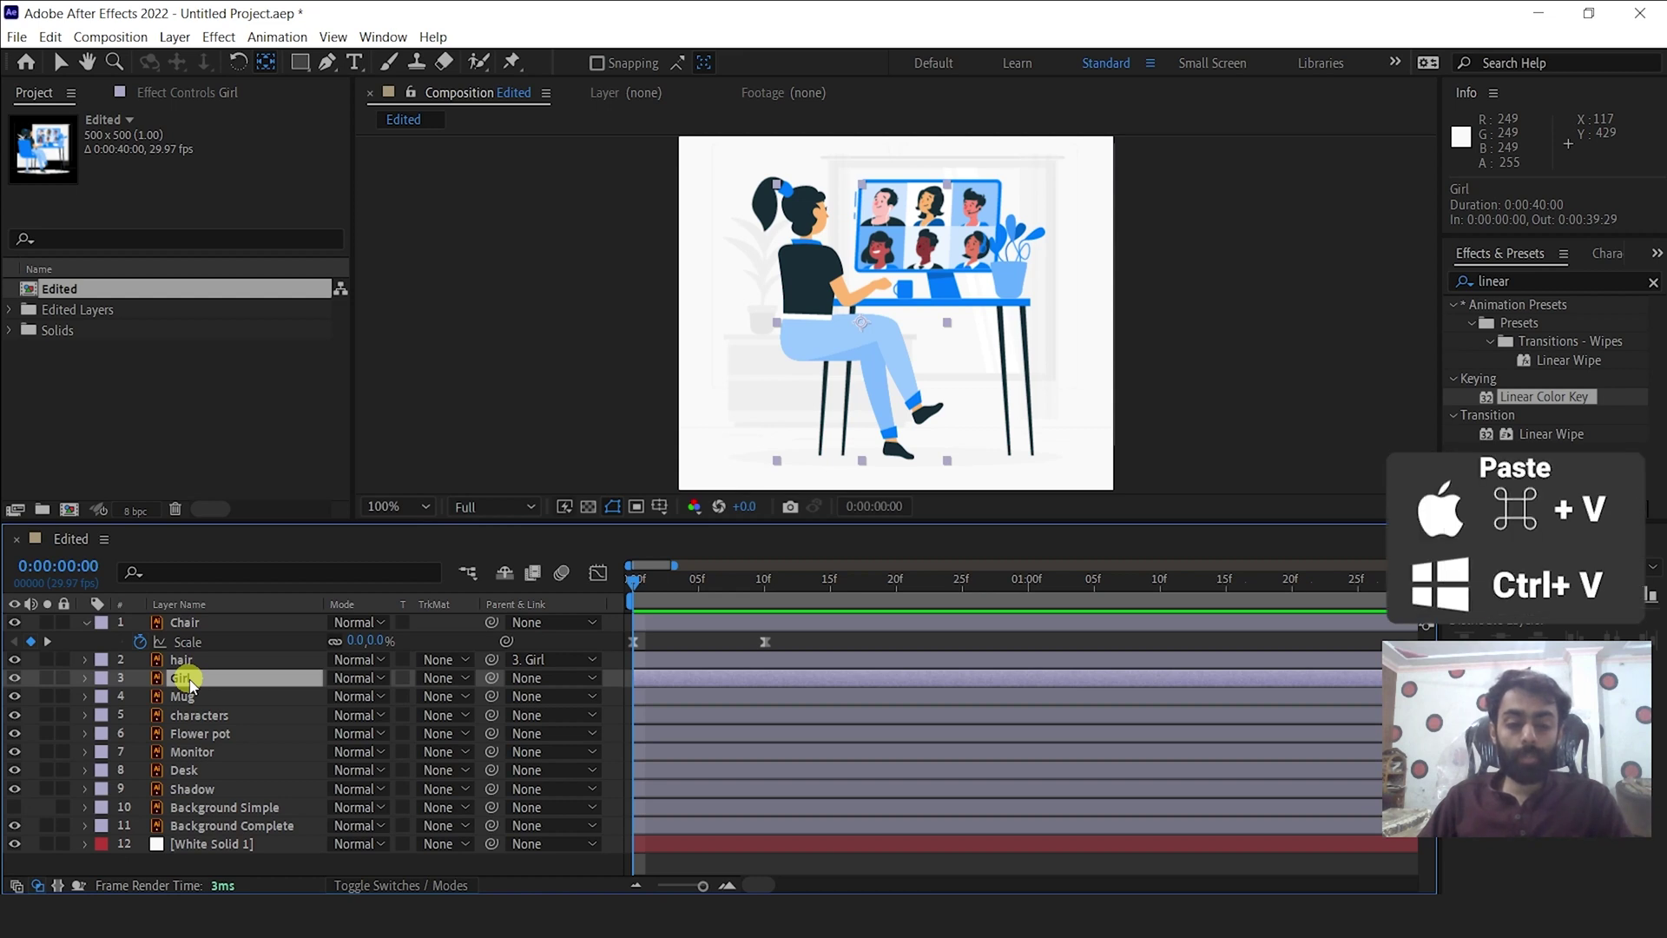
key("ctrl+v")
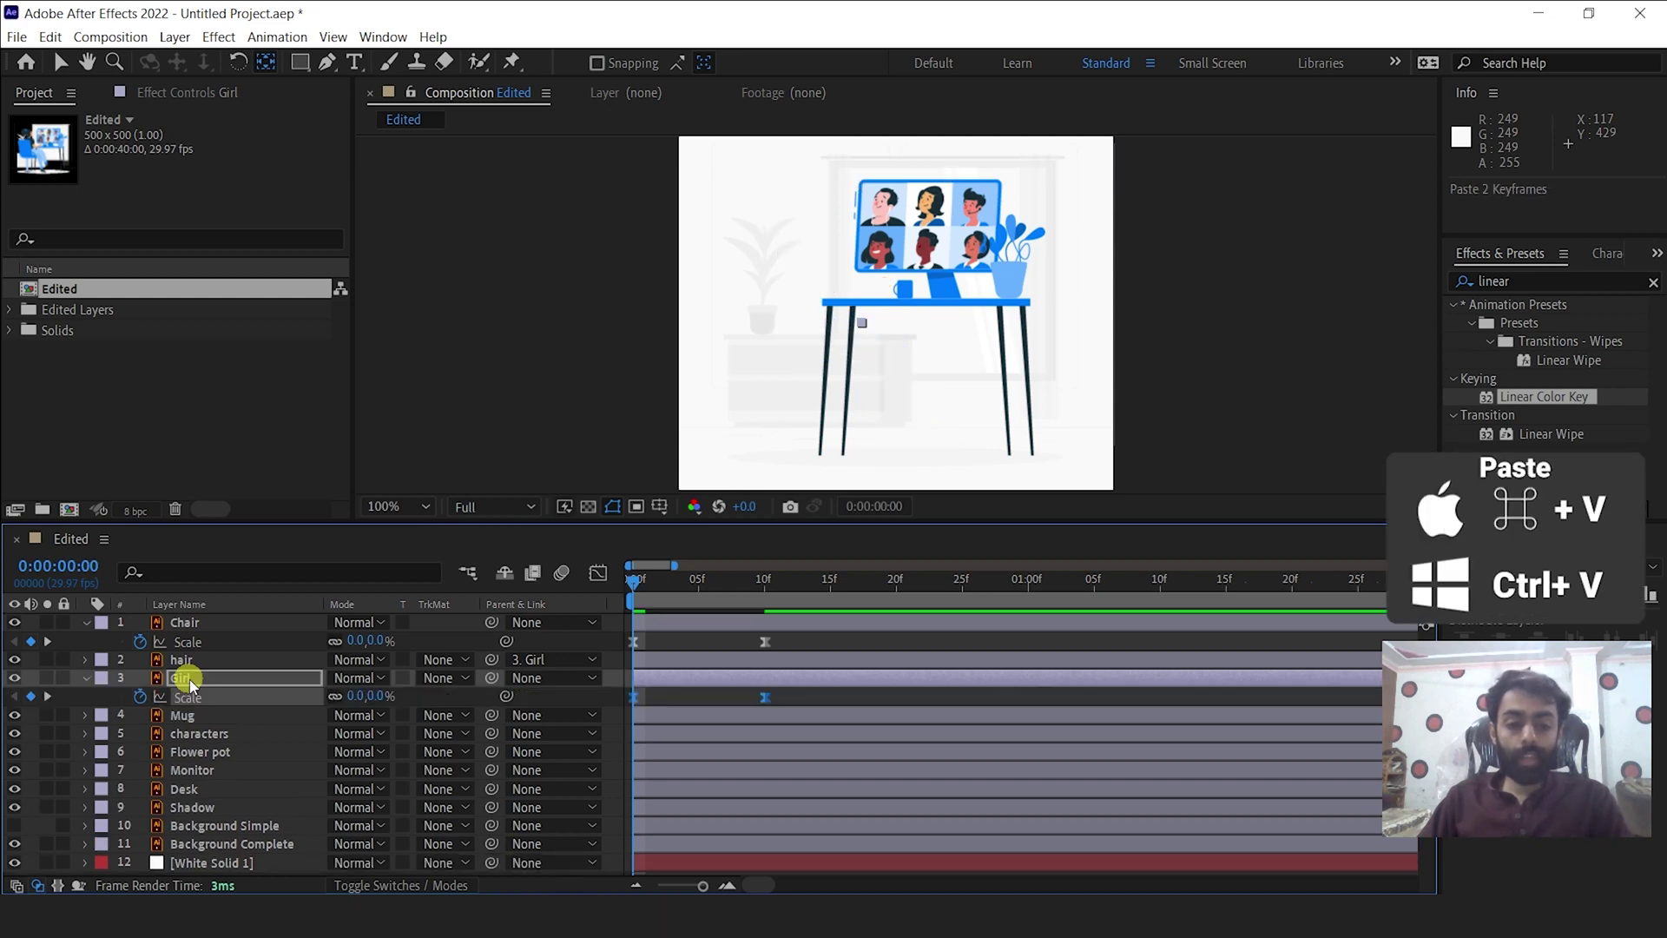
With the girl at full size at 0:00:00:10, move the Girl layer's anchor point onto the chair seat.
left_click_drag(633, 585, 768, 598)
left_click(818, 358)
left_click(704, 564)
left_click(865, 326)
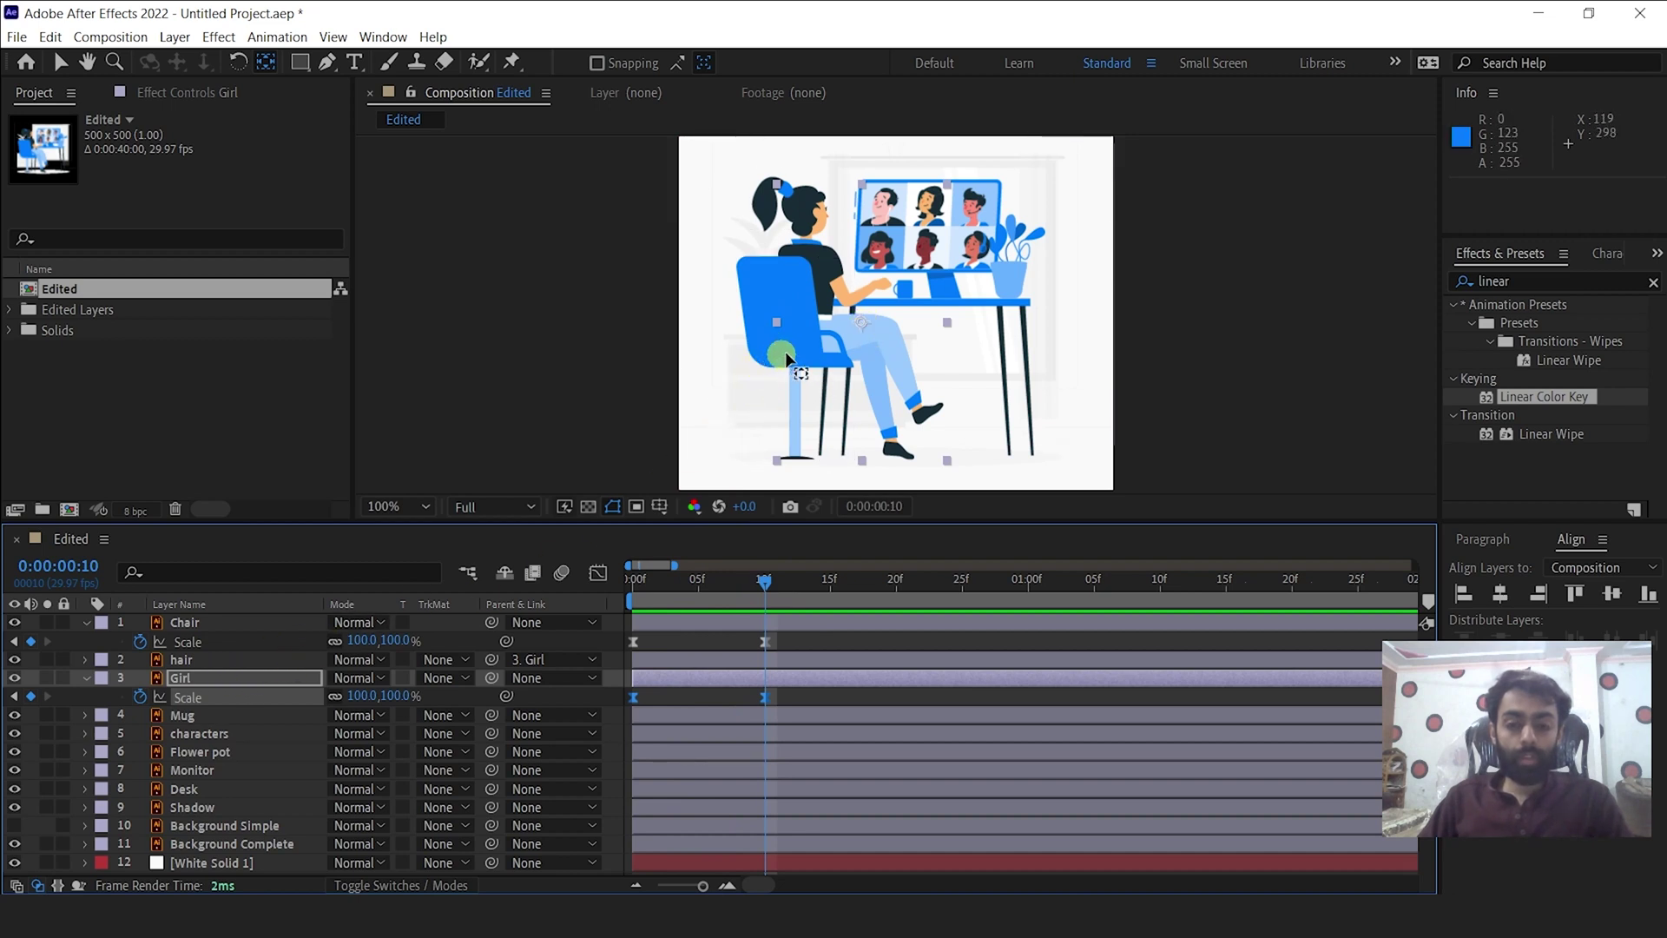
left_click(193, 678)
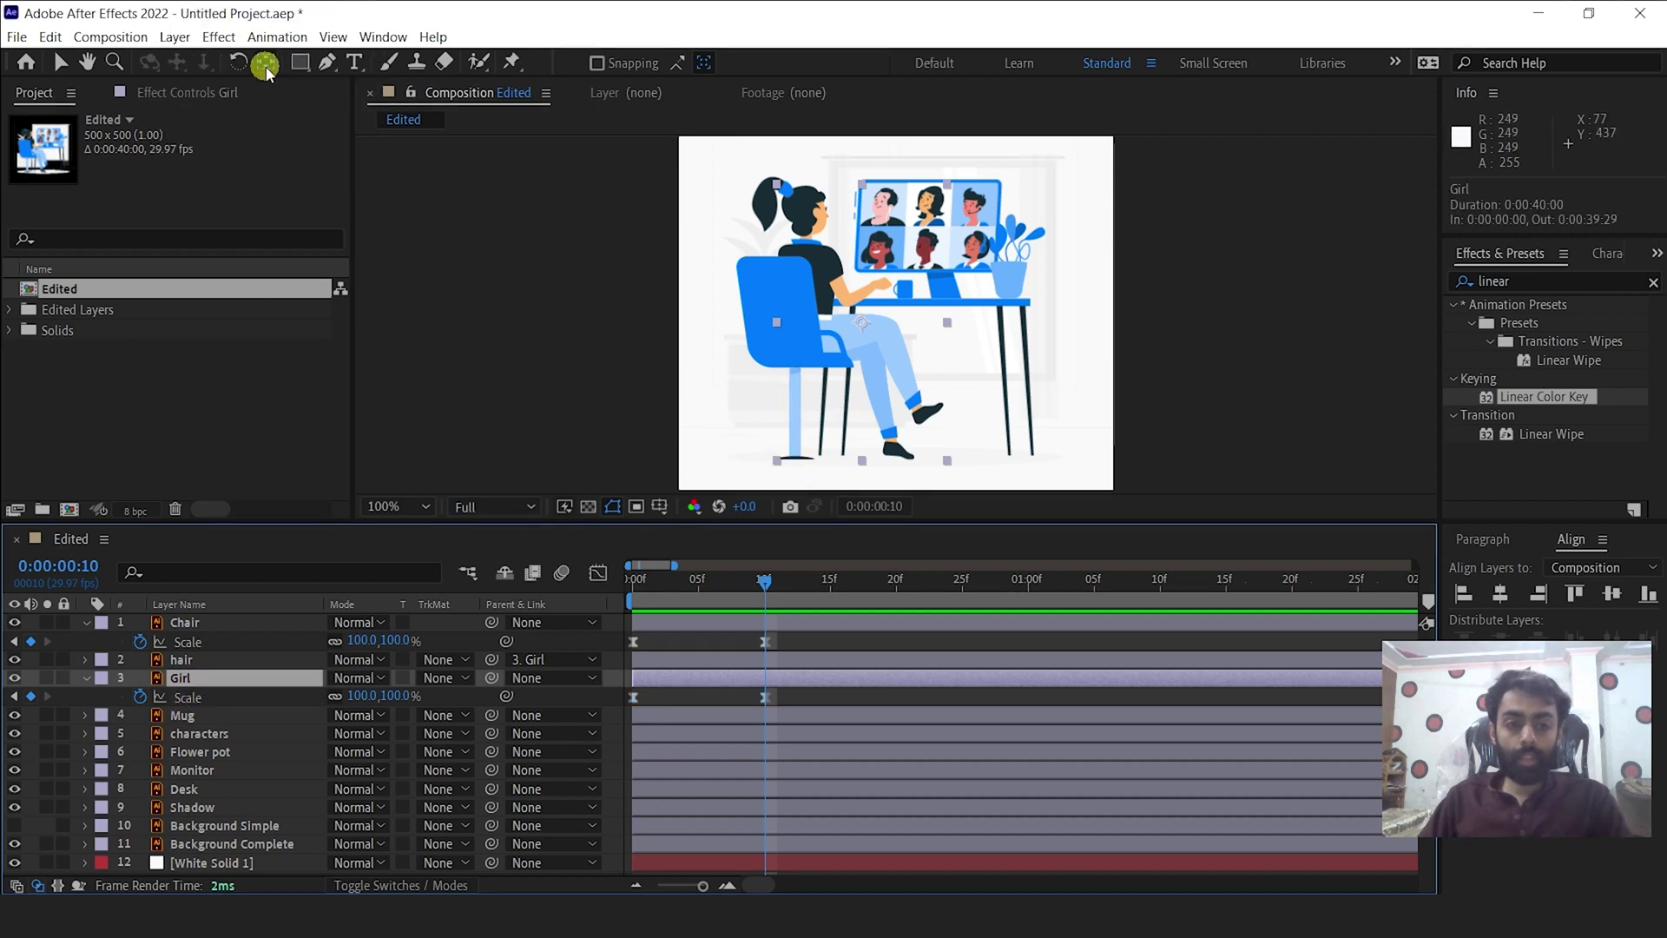
mouse_move(772, 357)
left_mouse_down()
mouse_move(837, 316)
mouse_move(795, 356)
left_mouse_up()
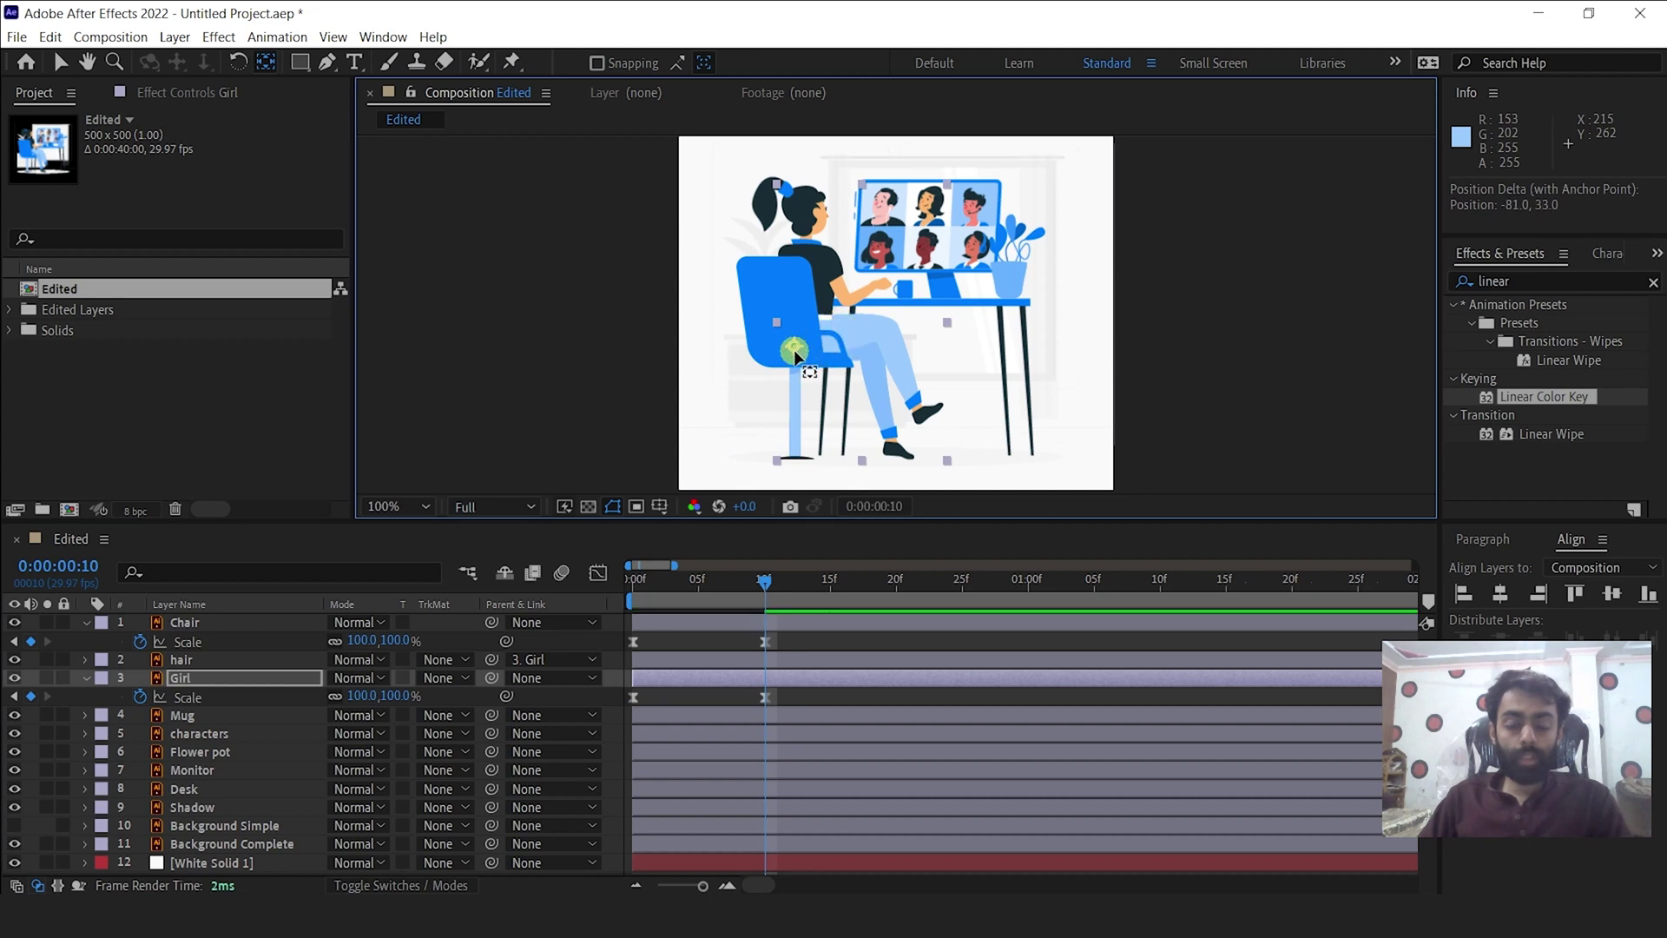
Delay the Girl layer to start at frame 5 and preview the animation from the beginning.
left_click_drag(764, 580, 634, 583)
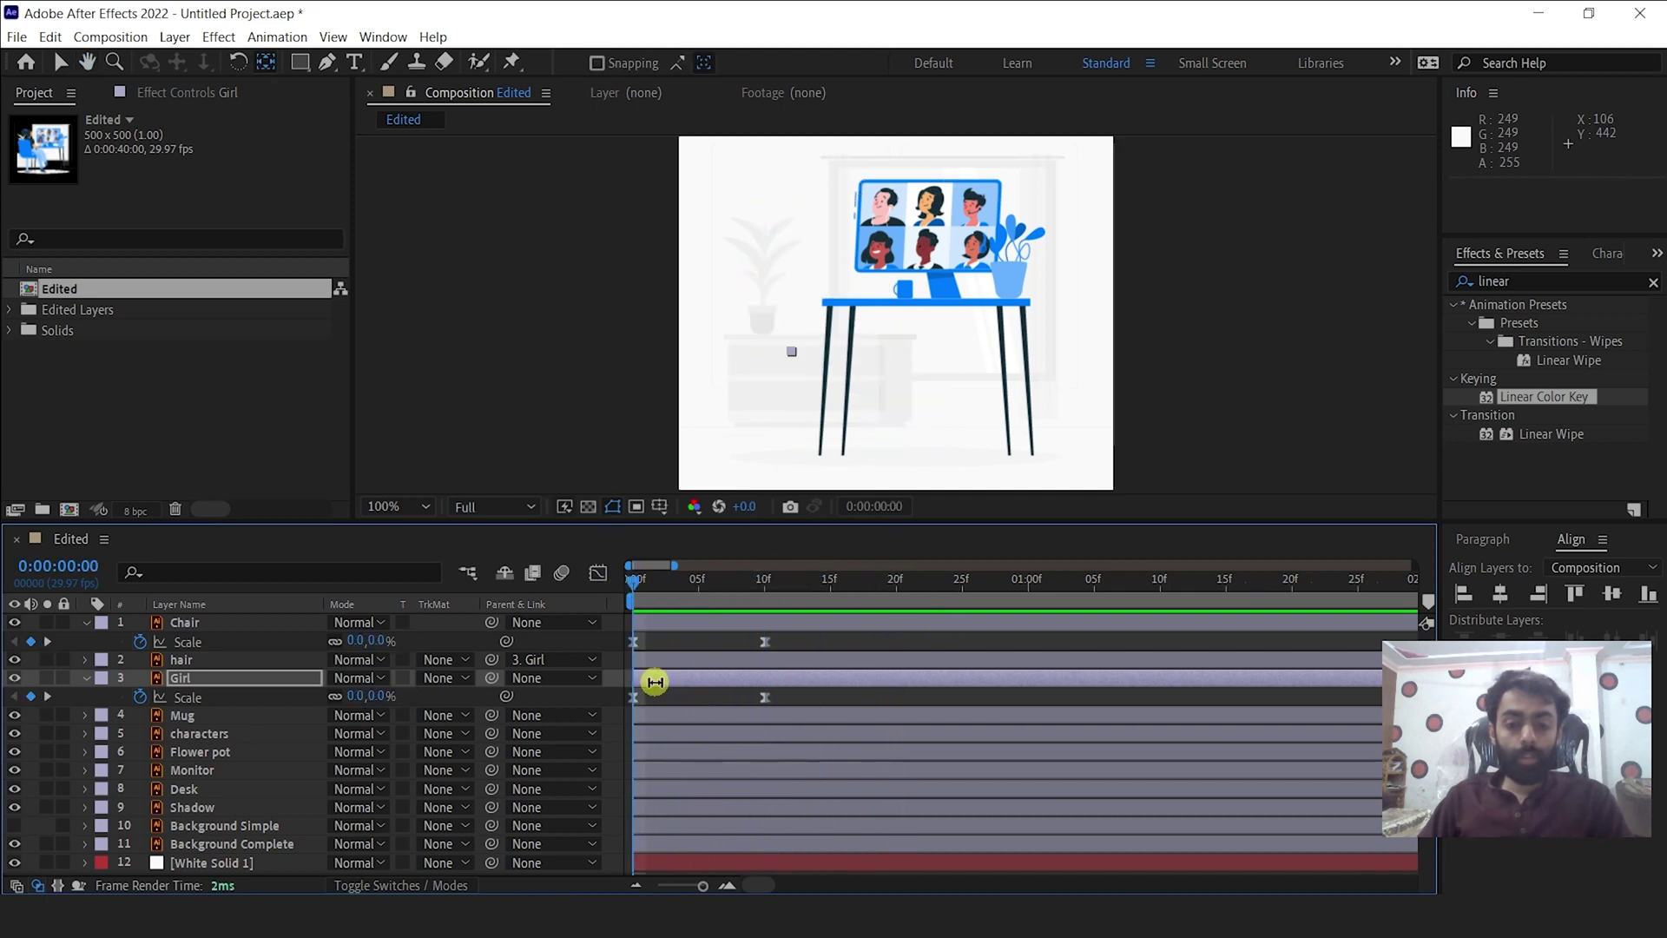
key("v")
left_click_drag(652, 683, 712, 682)
left_click(633, 574)
left_click_drag(659, 585, 550, 565)
key("space")
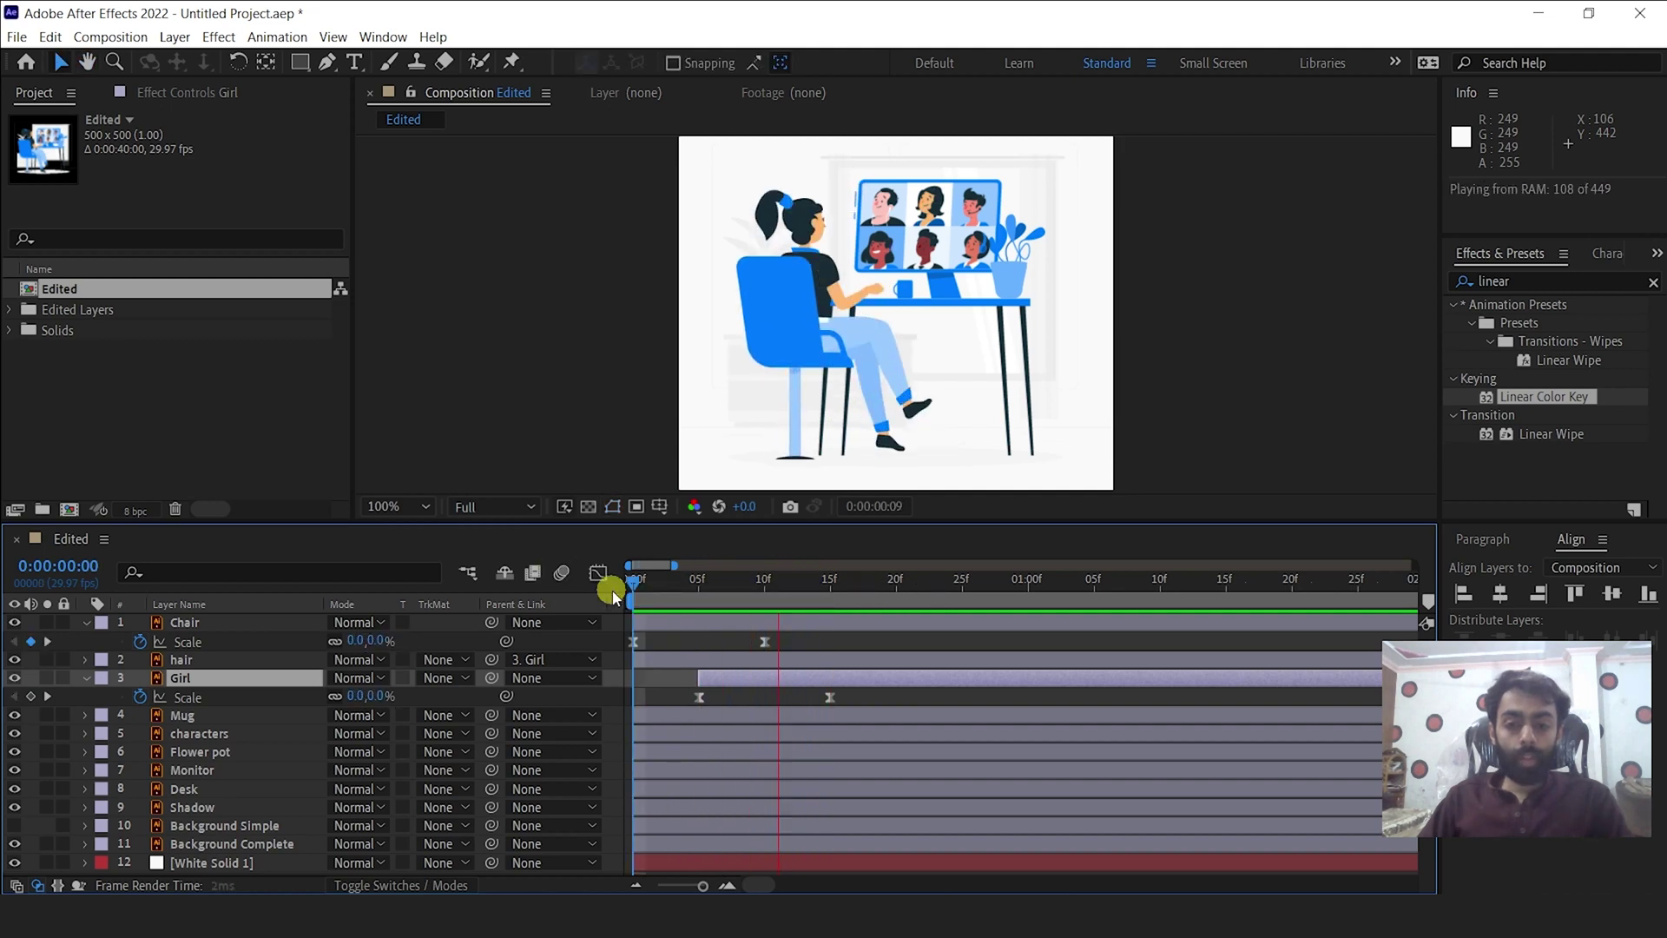
key("space")
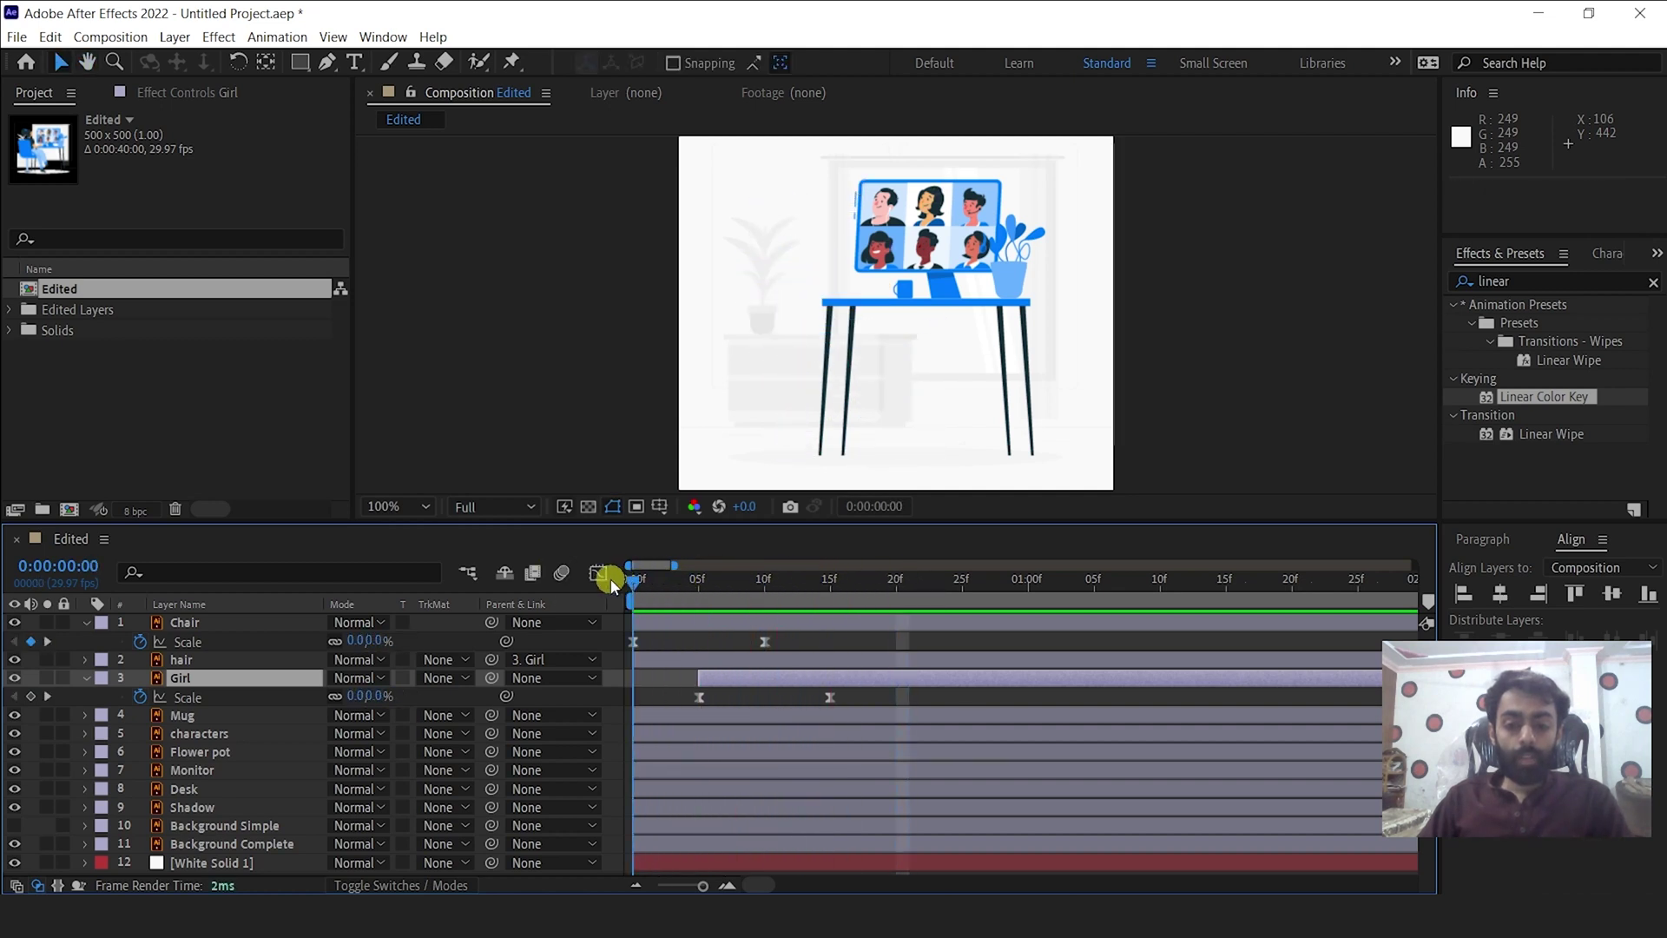
Copy the Chair layer's Scale keyframes onto the Desk layer and shift that layer to start at 0:00:00:09.
left_click(187, 641)
key("ctrl+c")
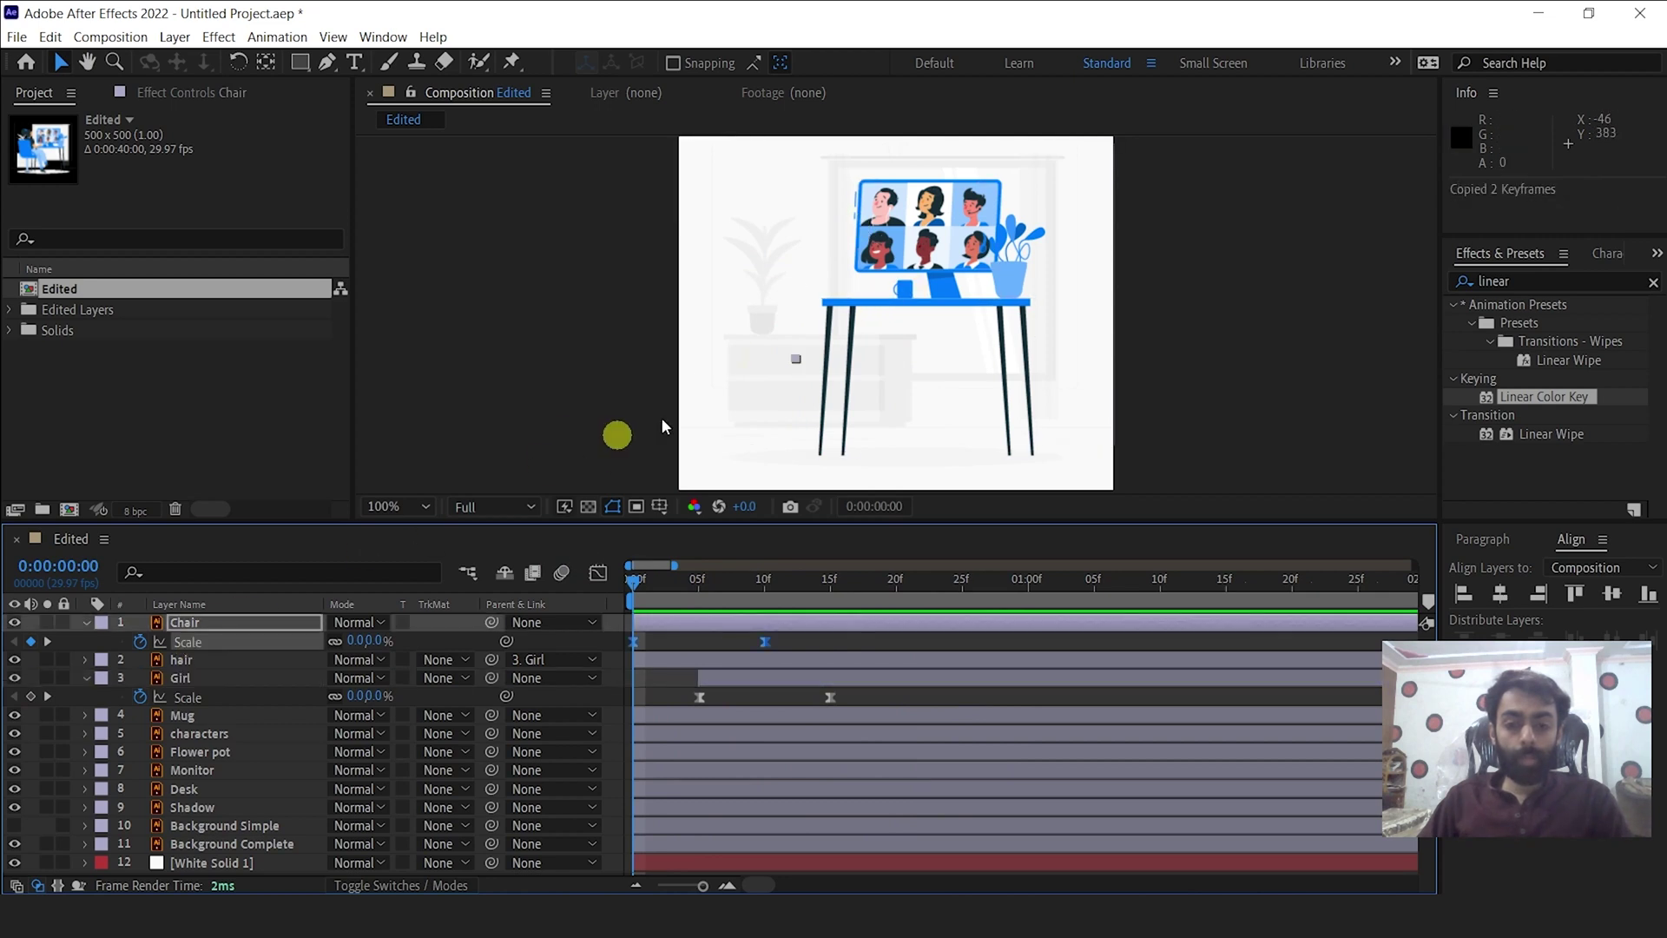
left_click(881, 308)
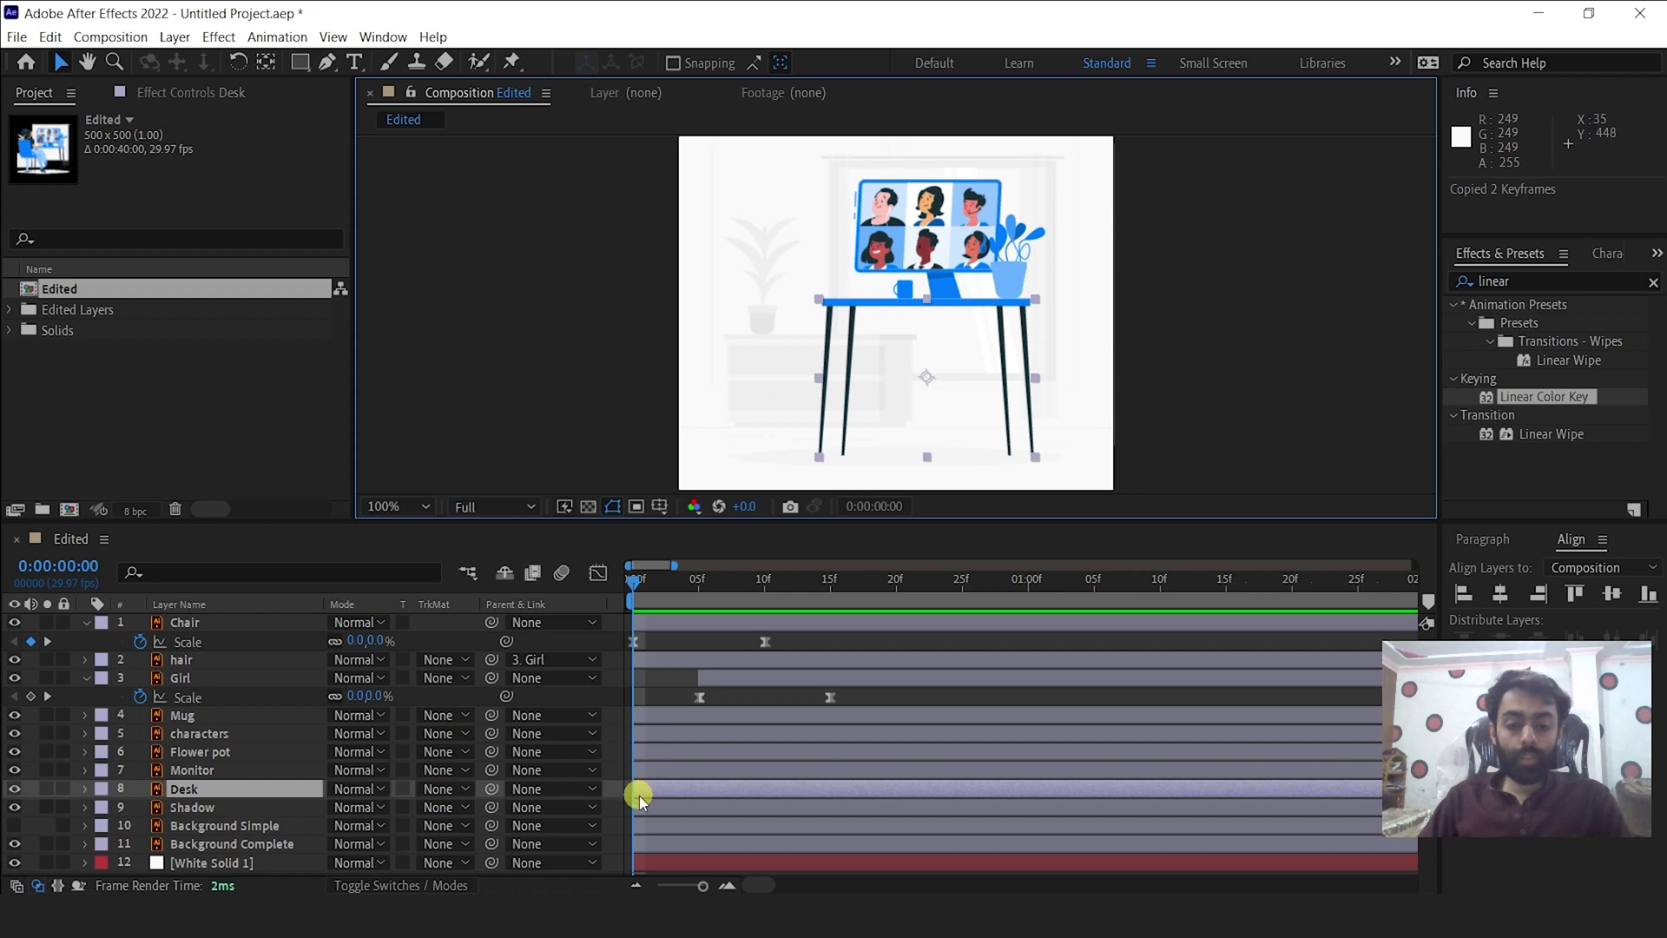
left_click(195, 788)
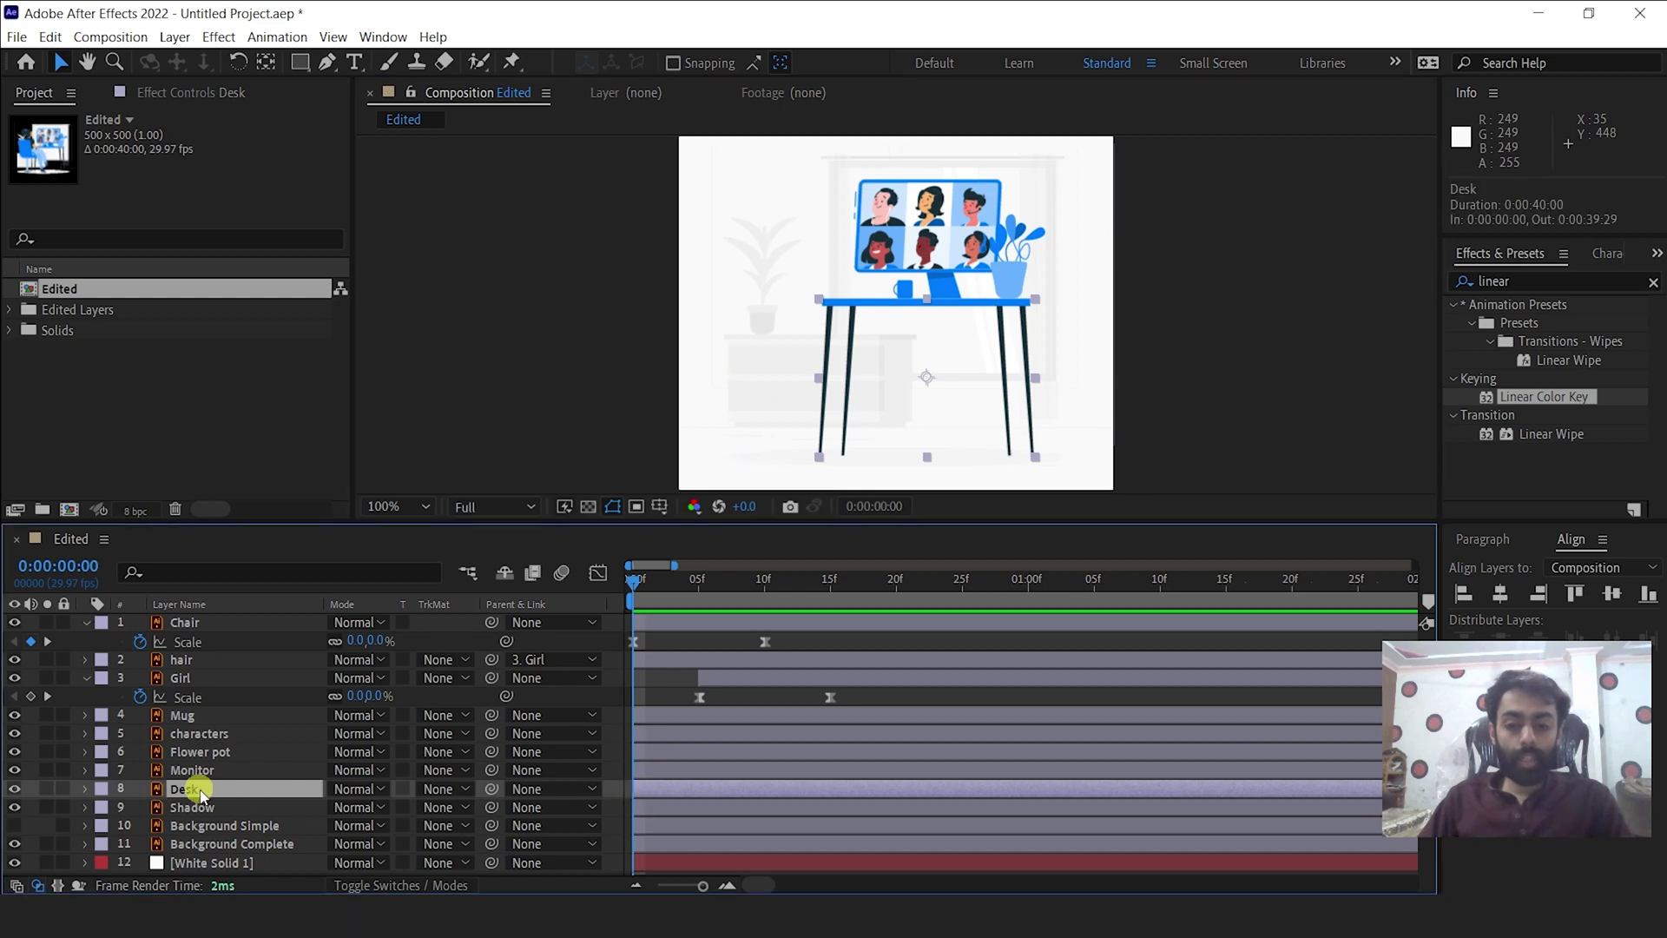
left_click(193, 640)
key("ctrl+c")
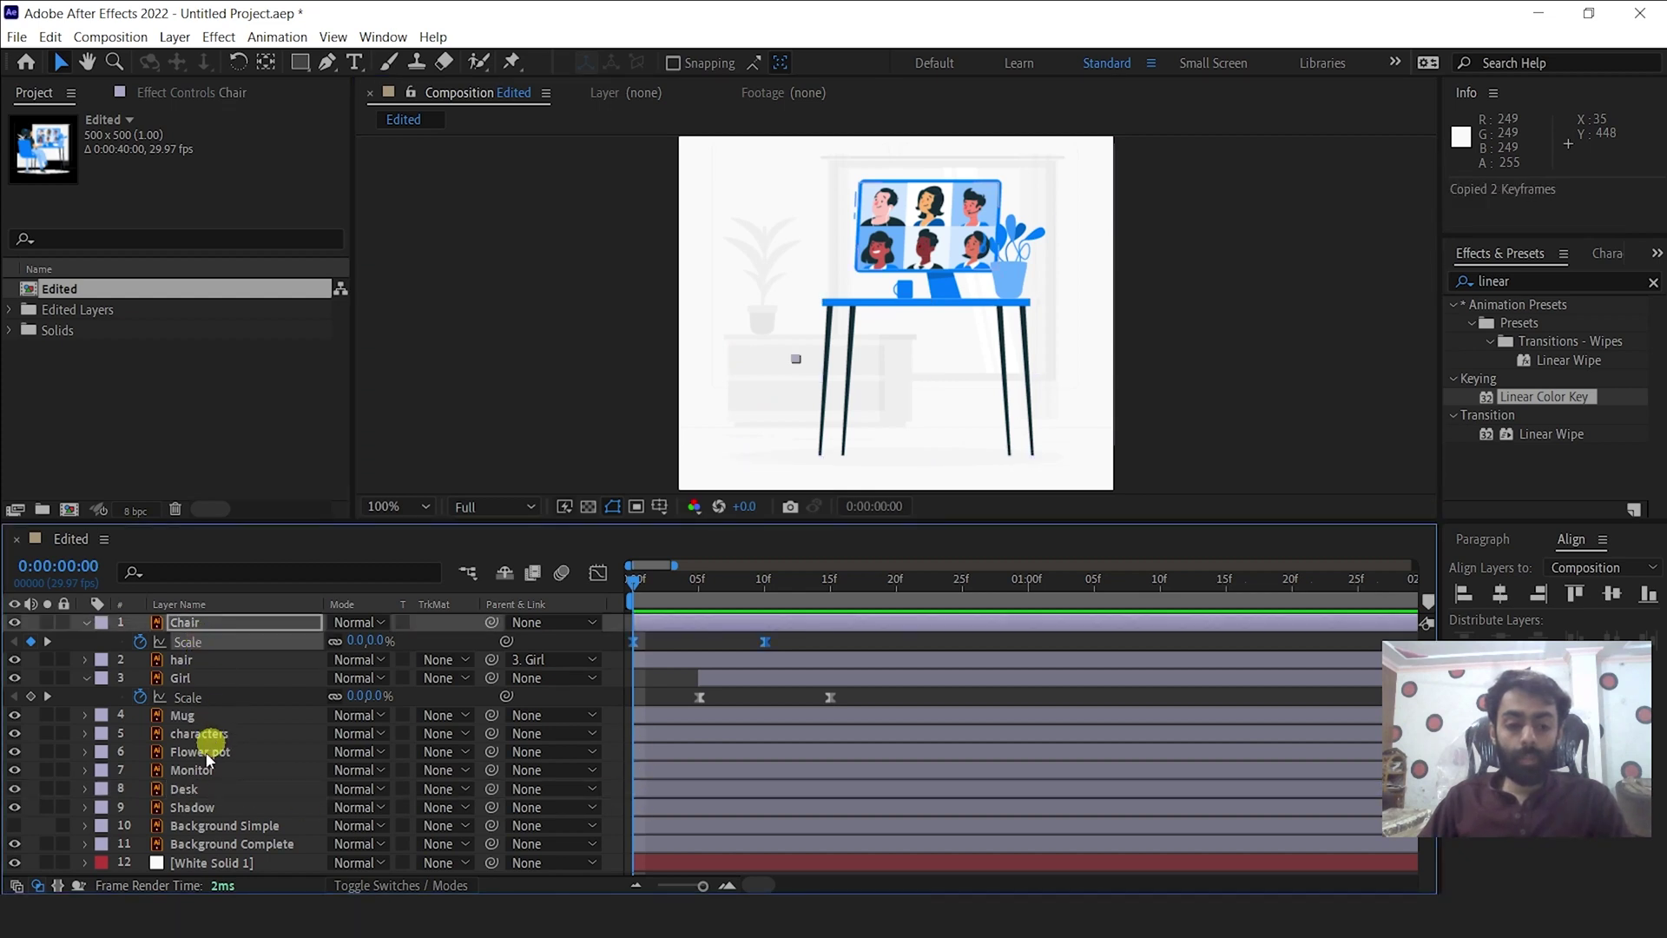
left_click(188, 788)
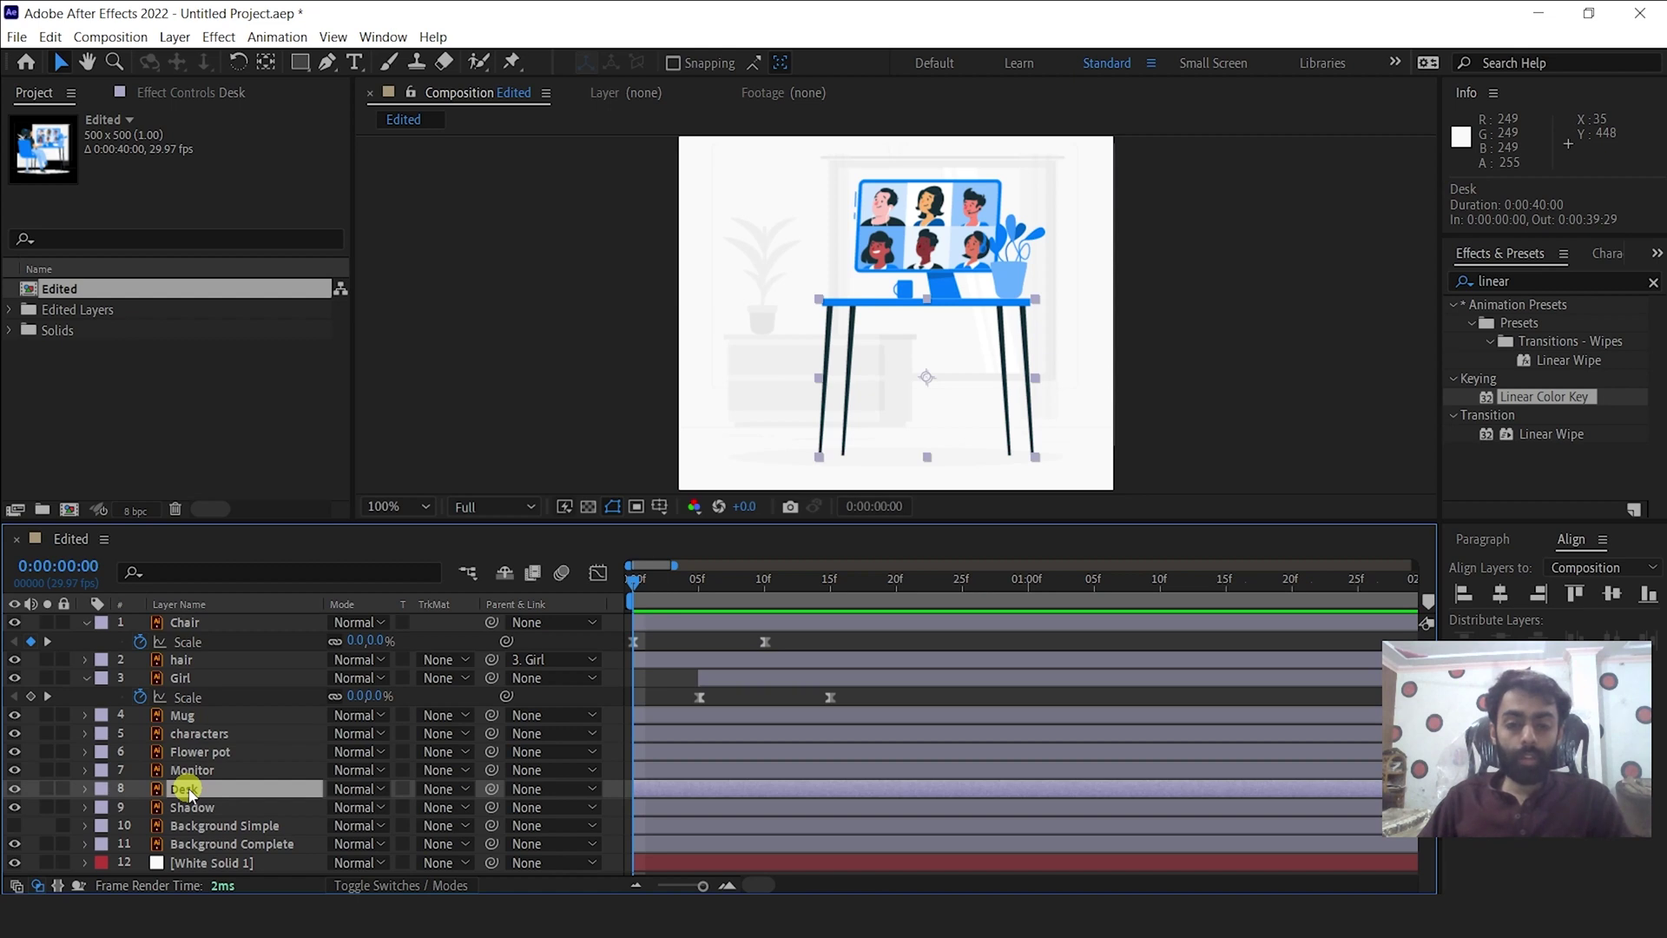
key("ctrl+v")
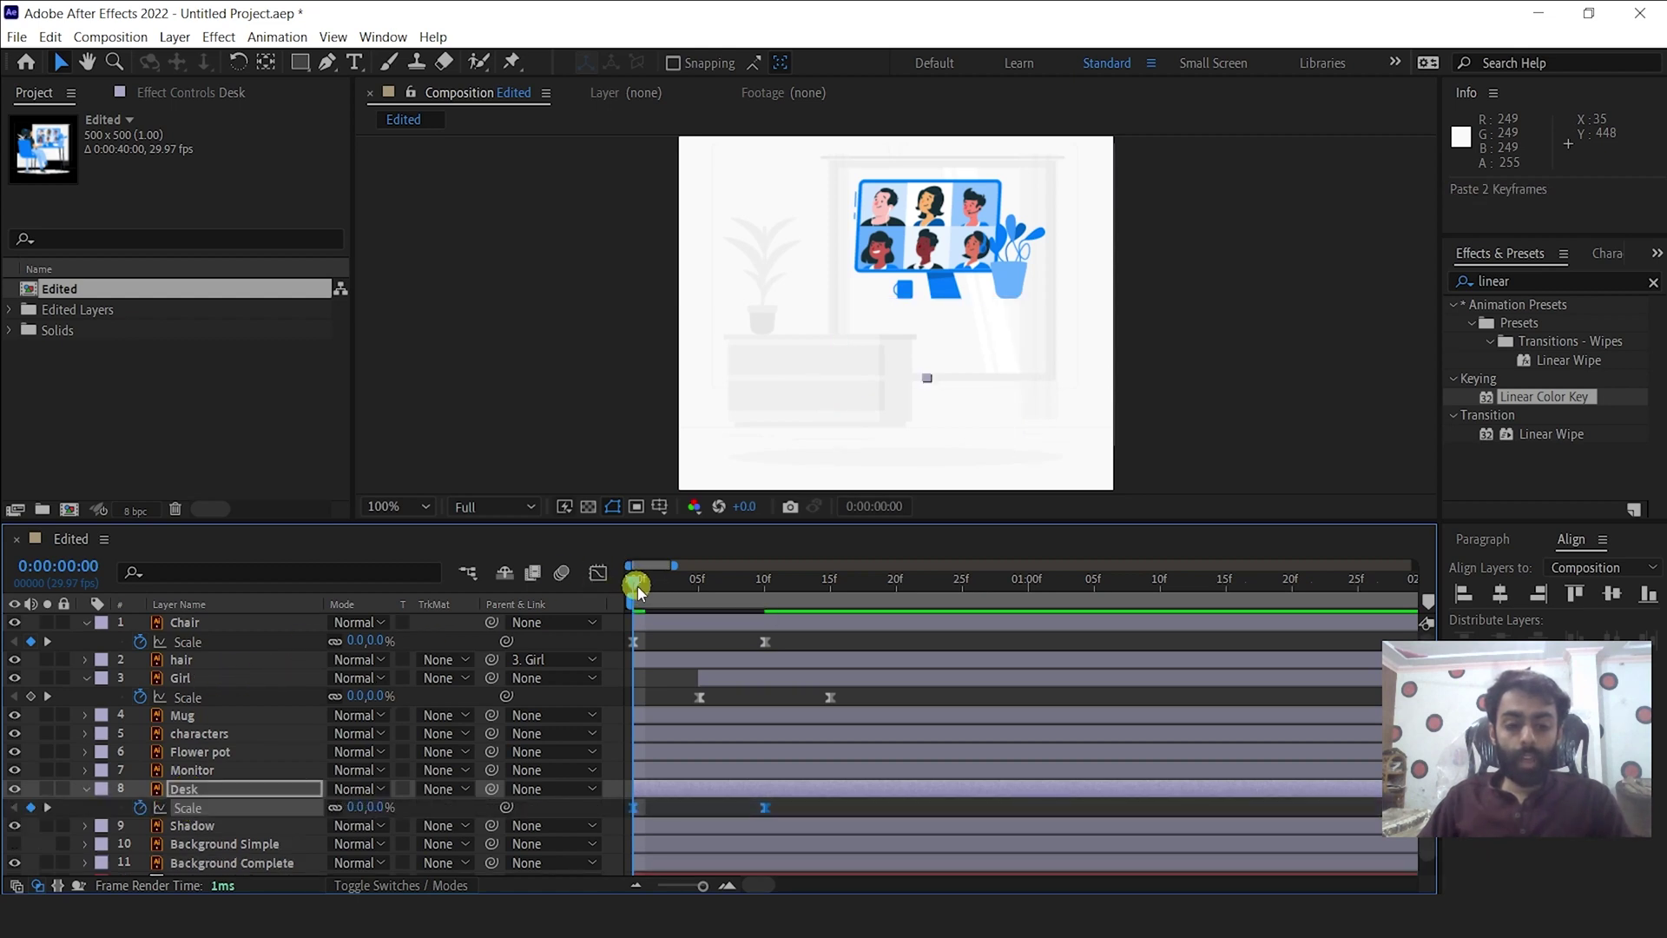
left_click_drag(668, 584, 764, 583)
left_click_drag(649, 791, 774, 795)
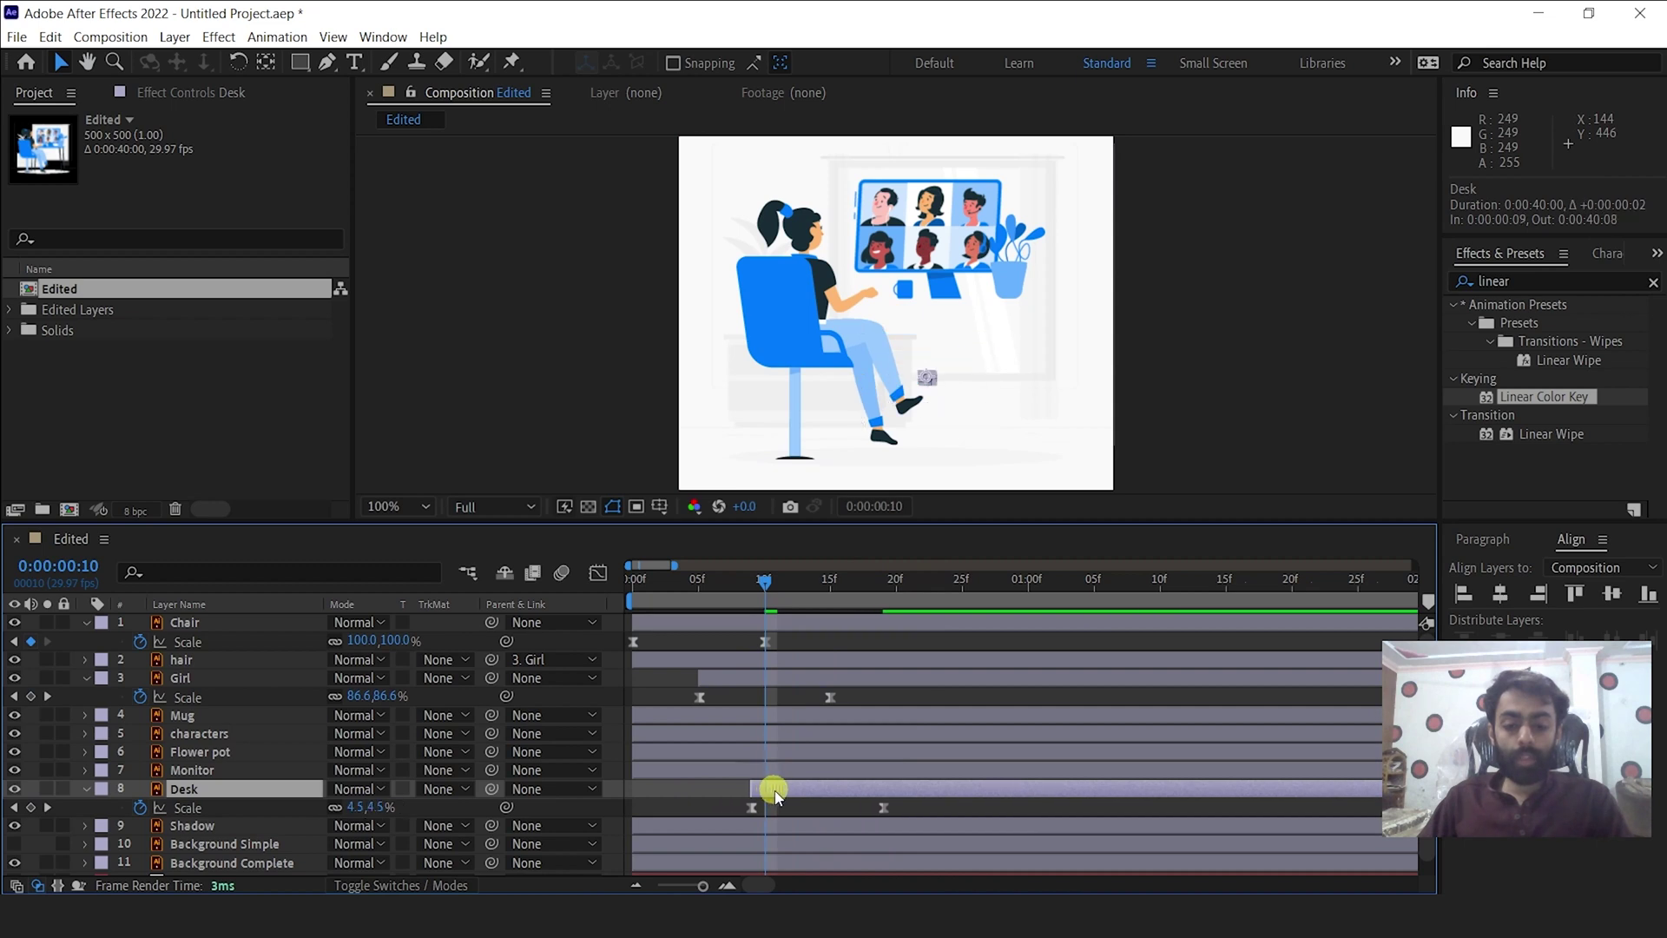
Move the Desk layer's anchor point down to floor level, midway between the desk legs.
left_click_drag(754, 579, 884, 583)
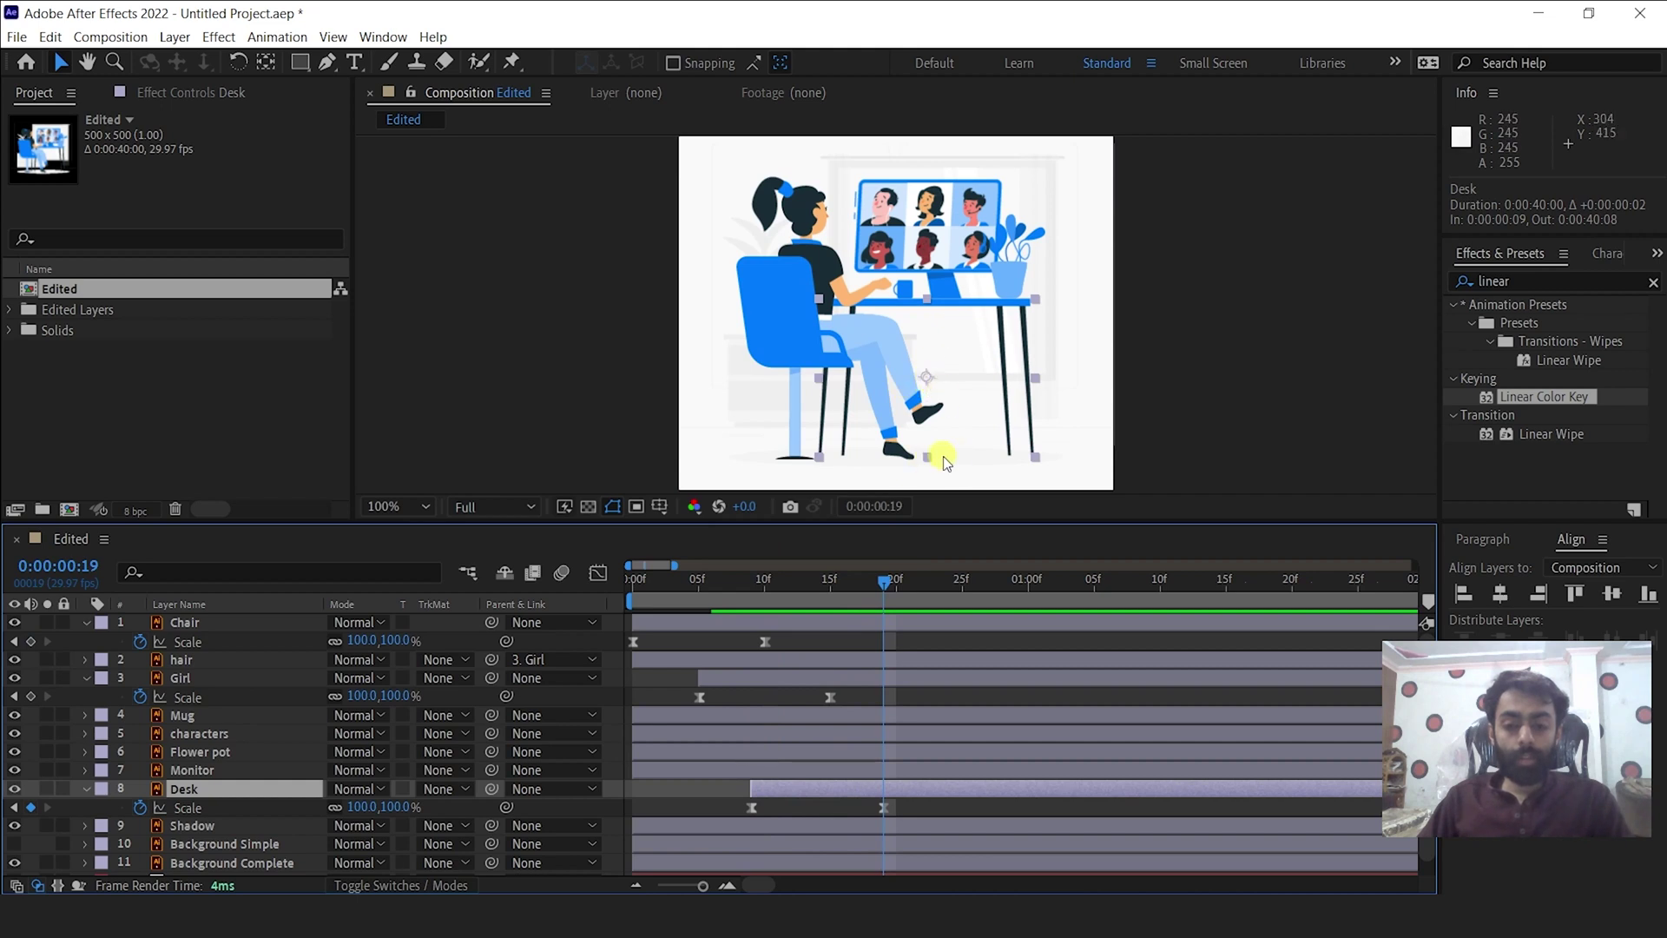
mouse_move(880, 586)
left_mouse_down()
mouse_move(816, 588)
mouse_move(857, 587)
left_mouse_up()
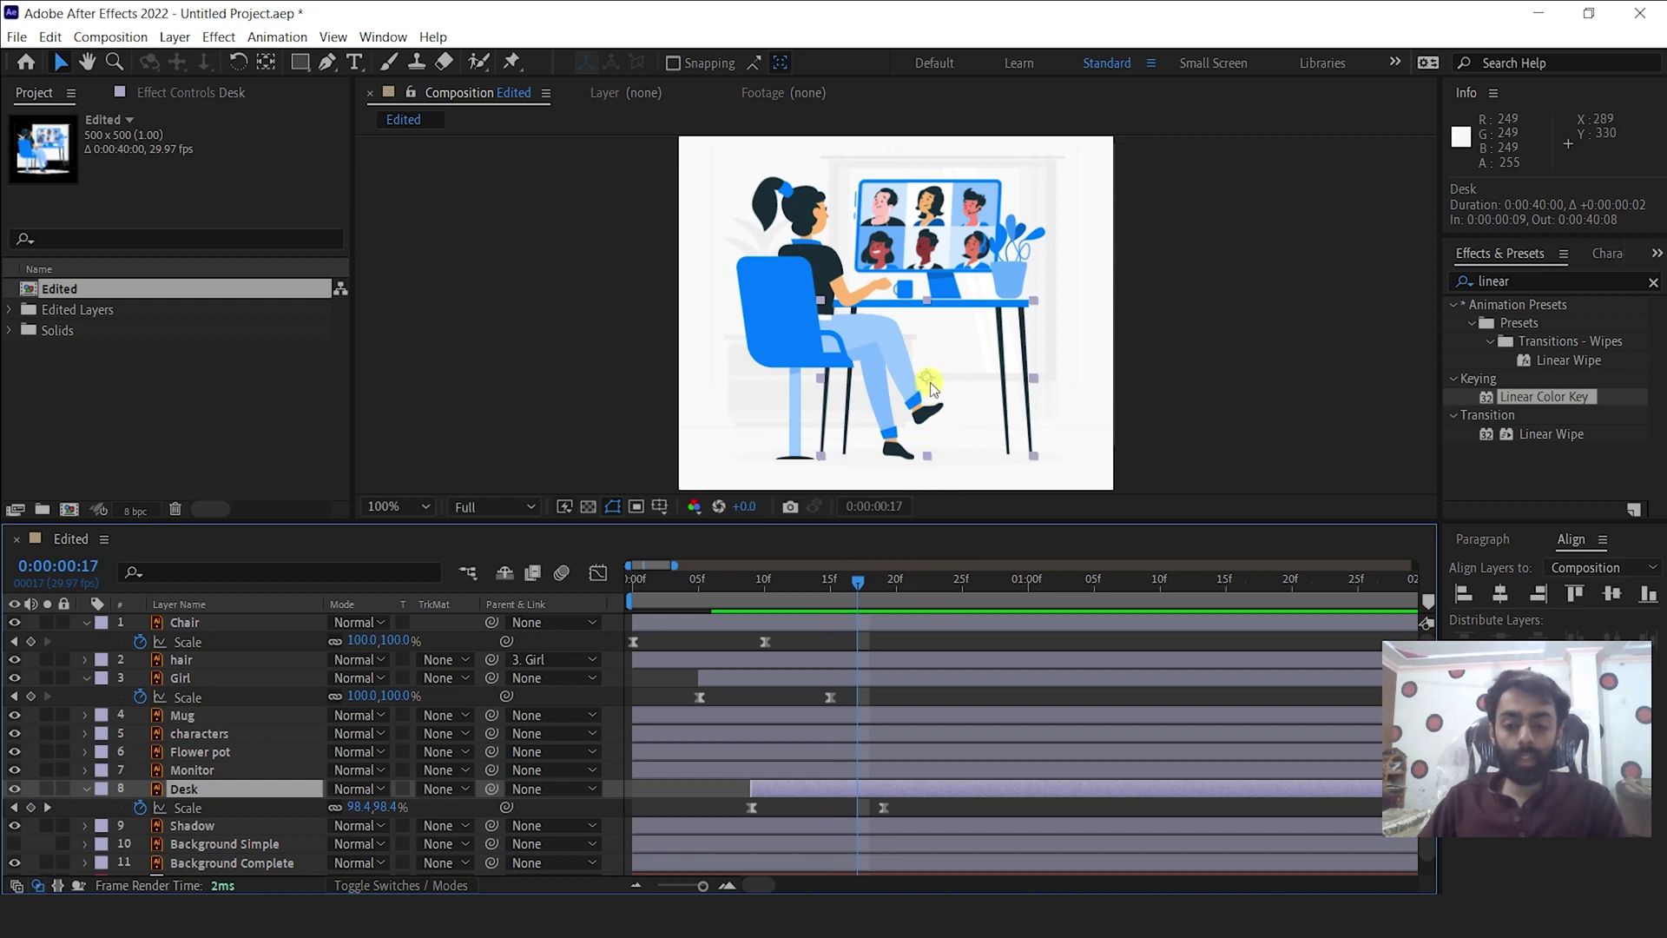
key("y")
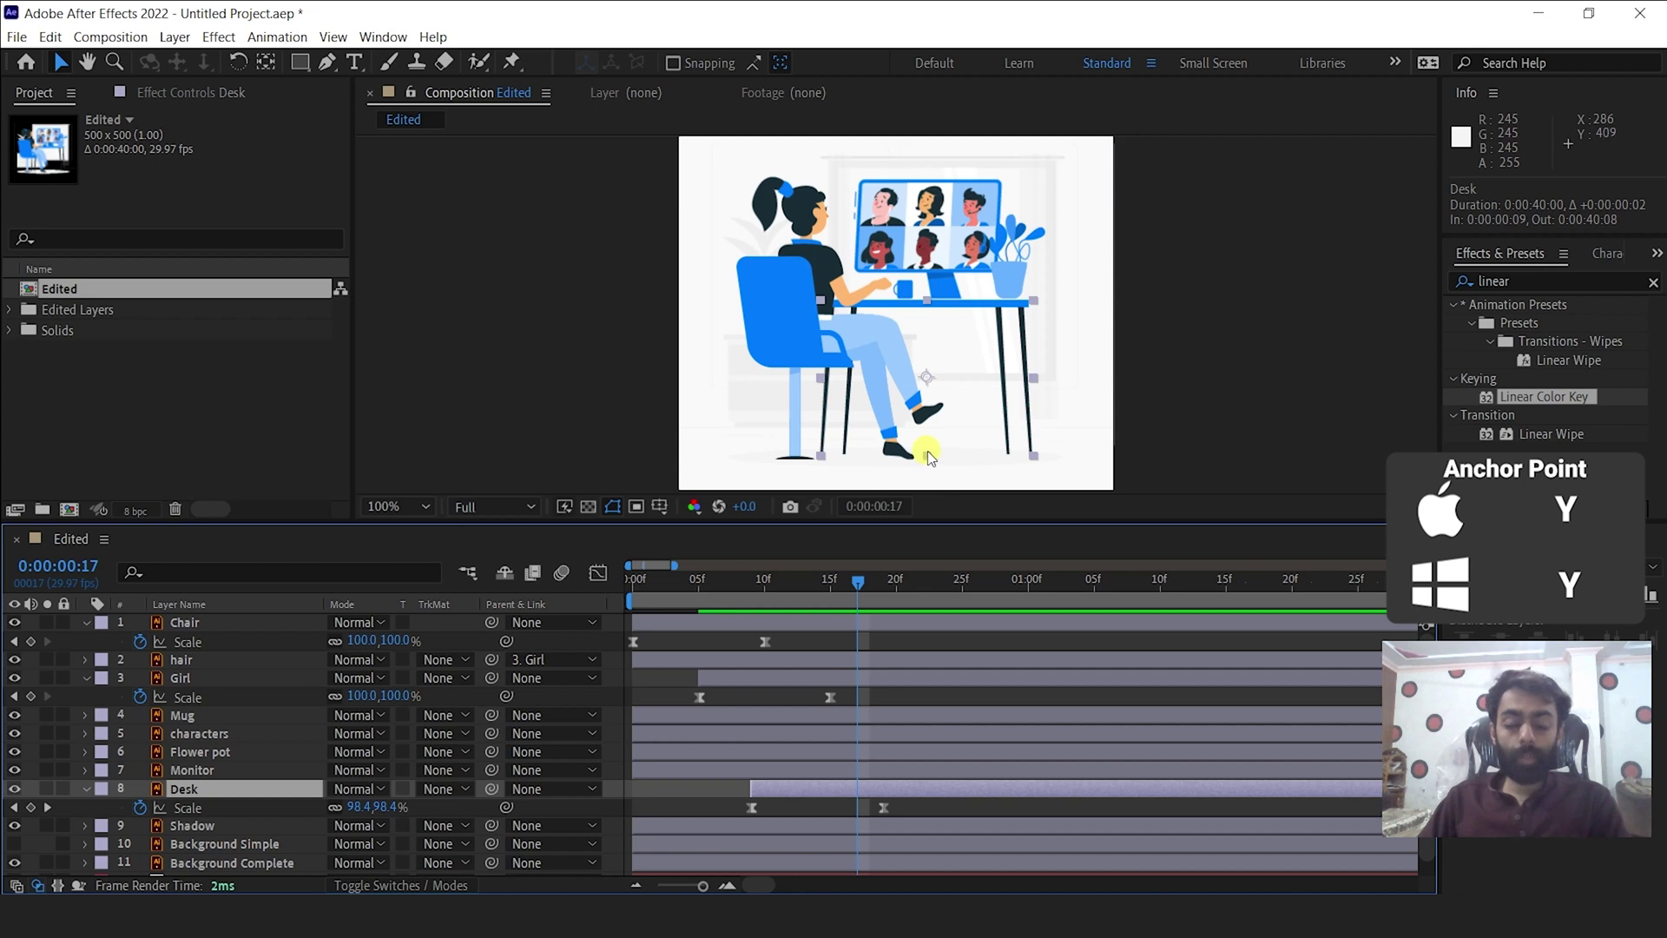
key("y")
left_click_drag(930, 382, 927, 428)
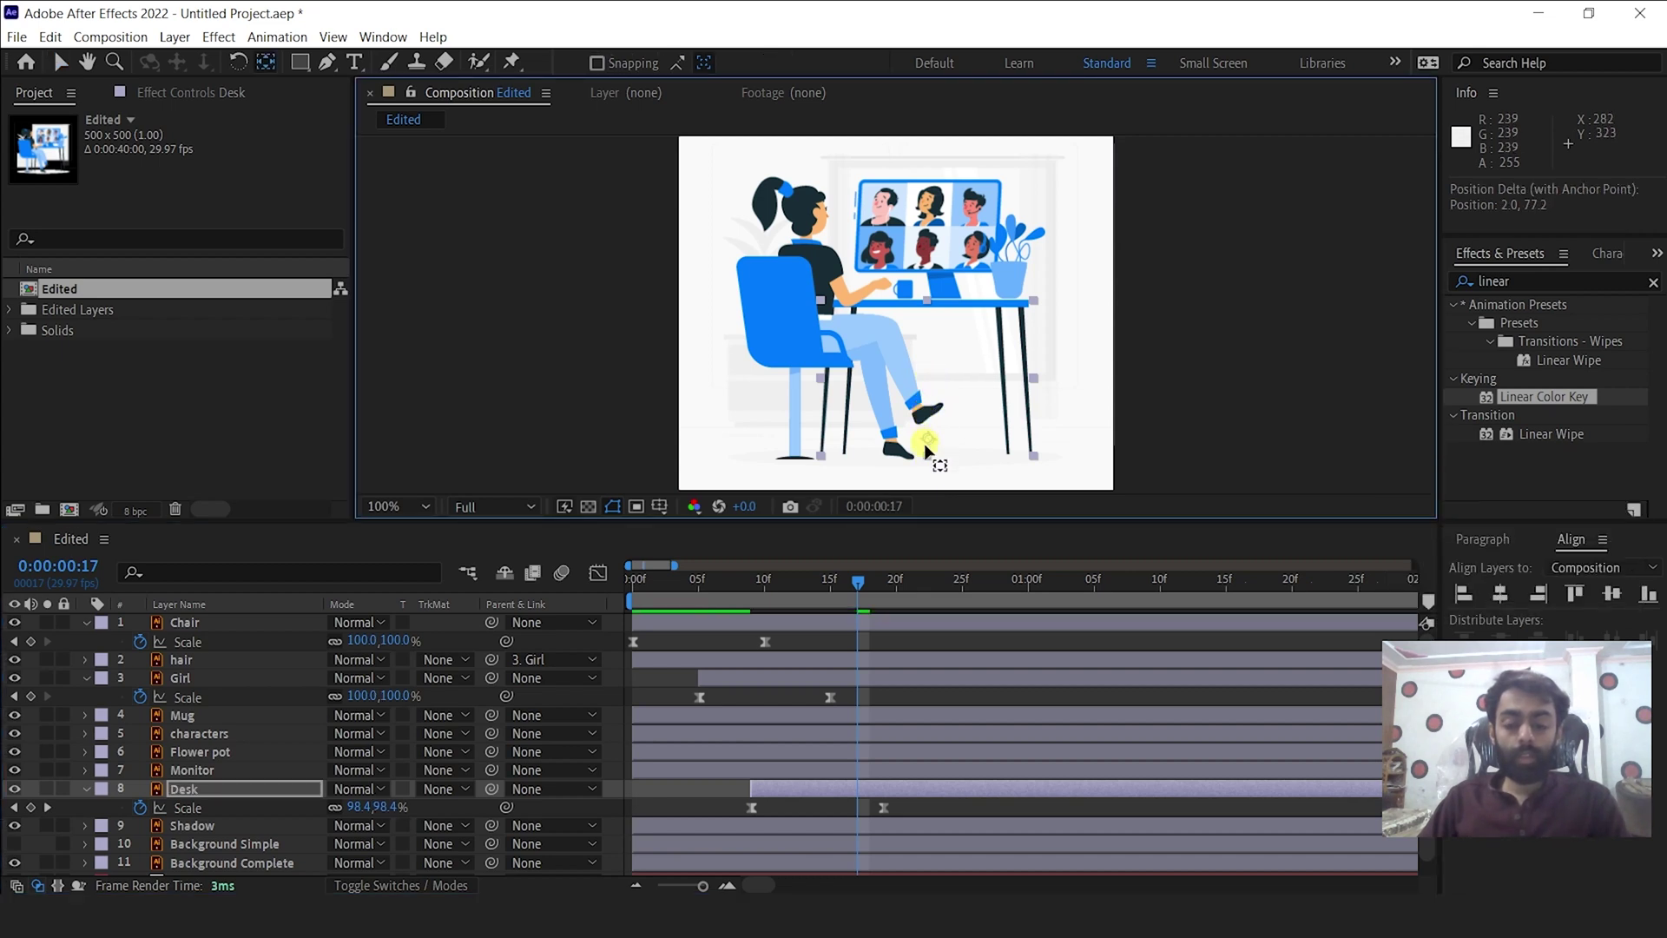
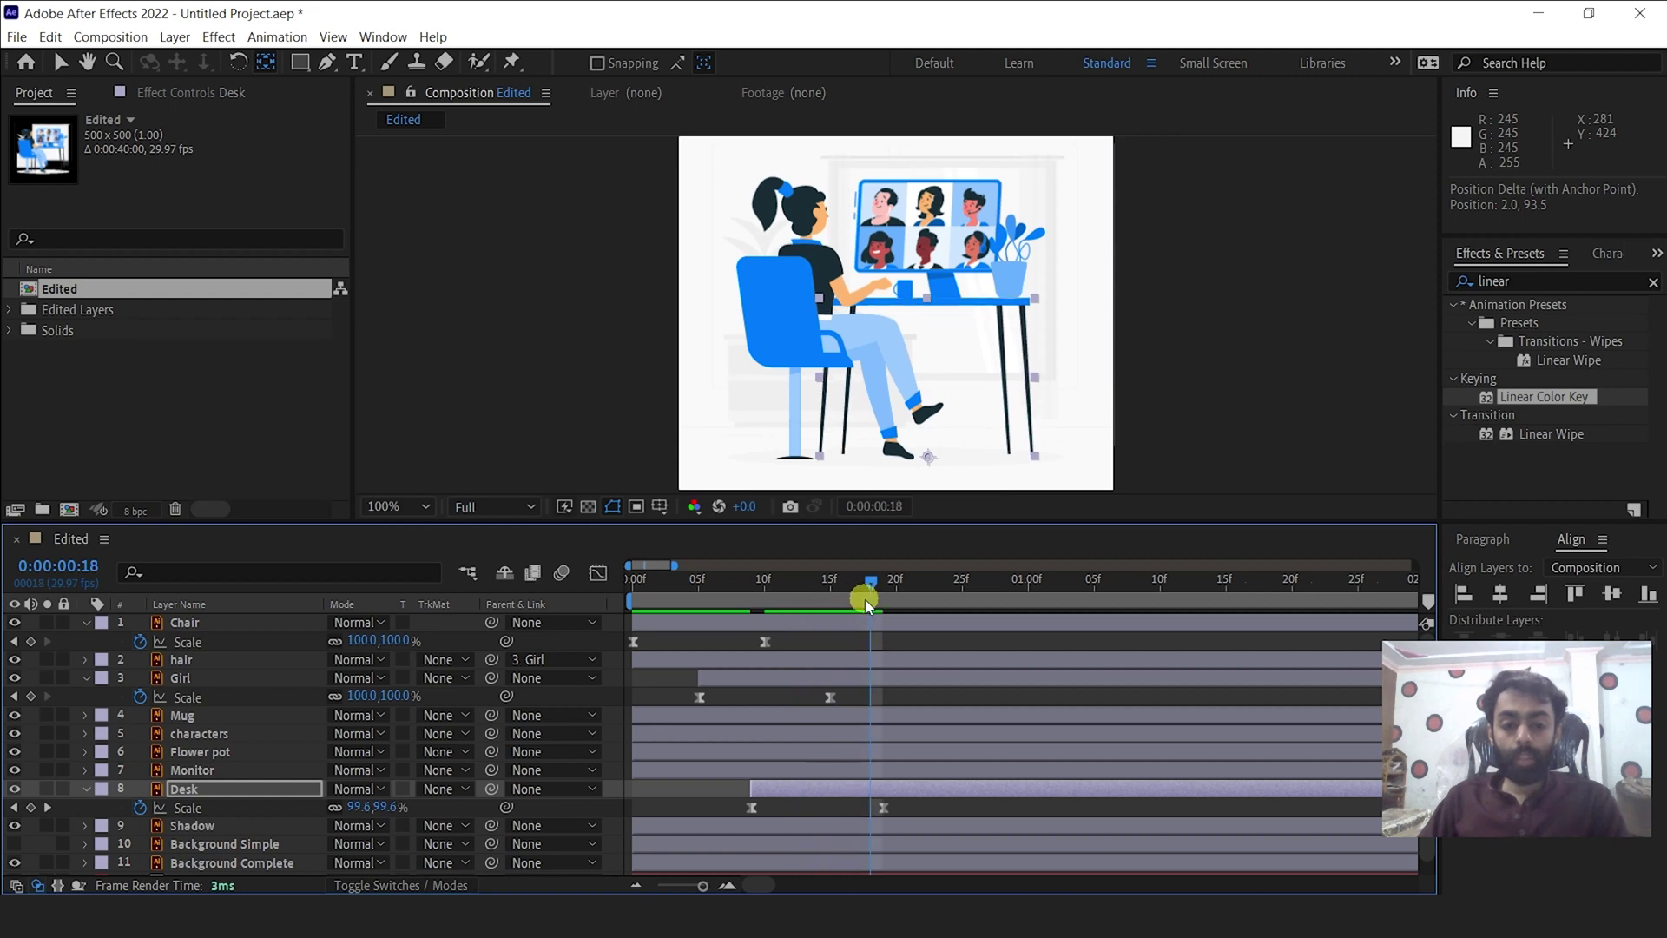
Shift the Mug, characters, Flower pot and Monitor layers together to start at 0:00:00:17.
key("v")
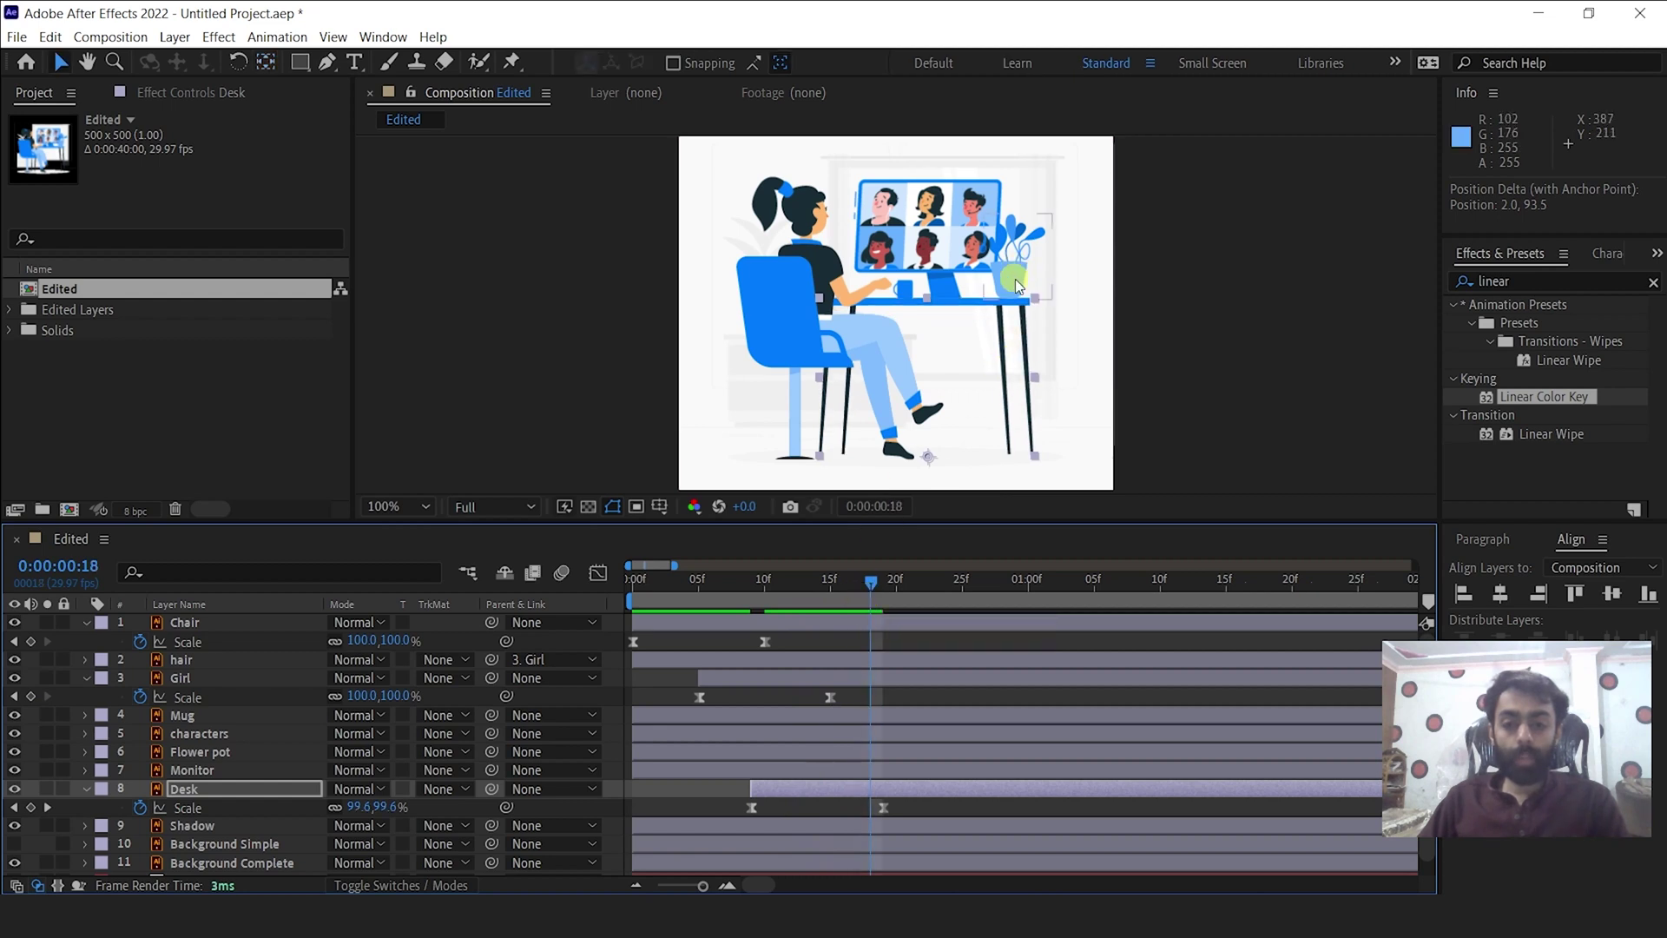
left_click(1014, 279)
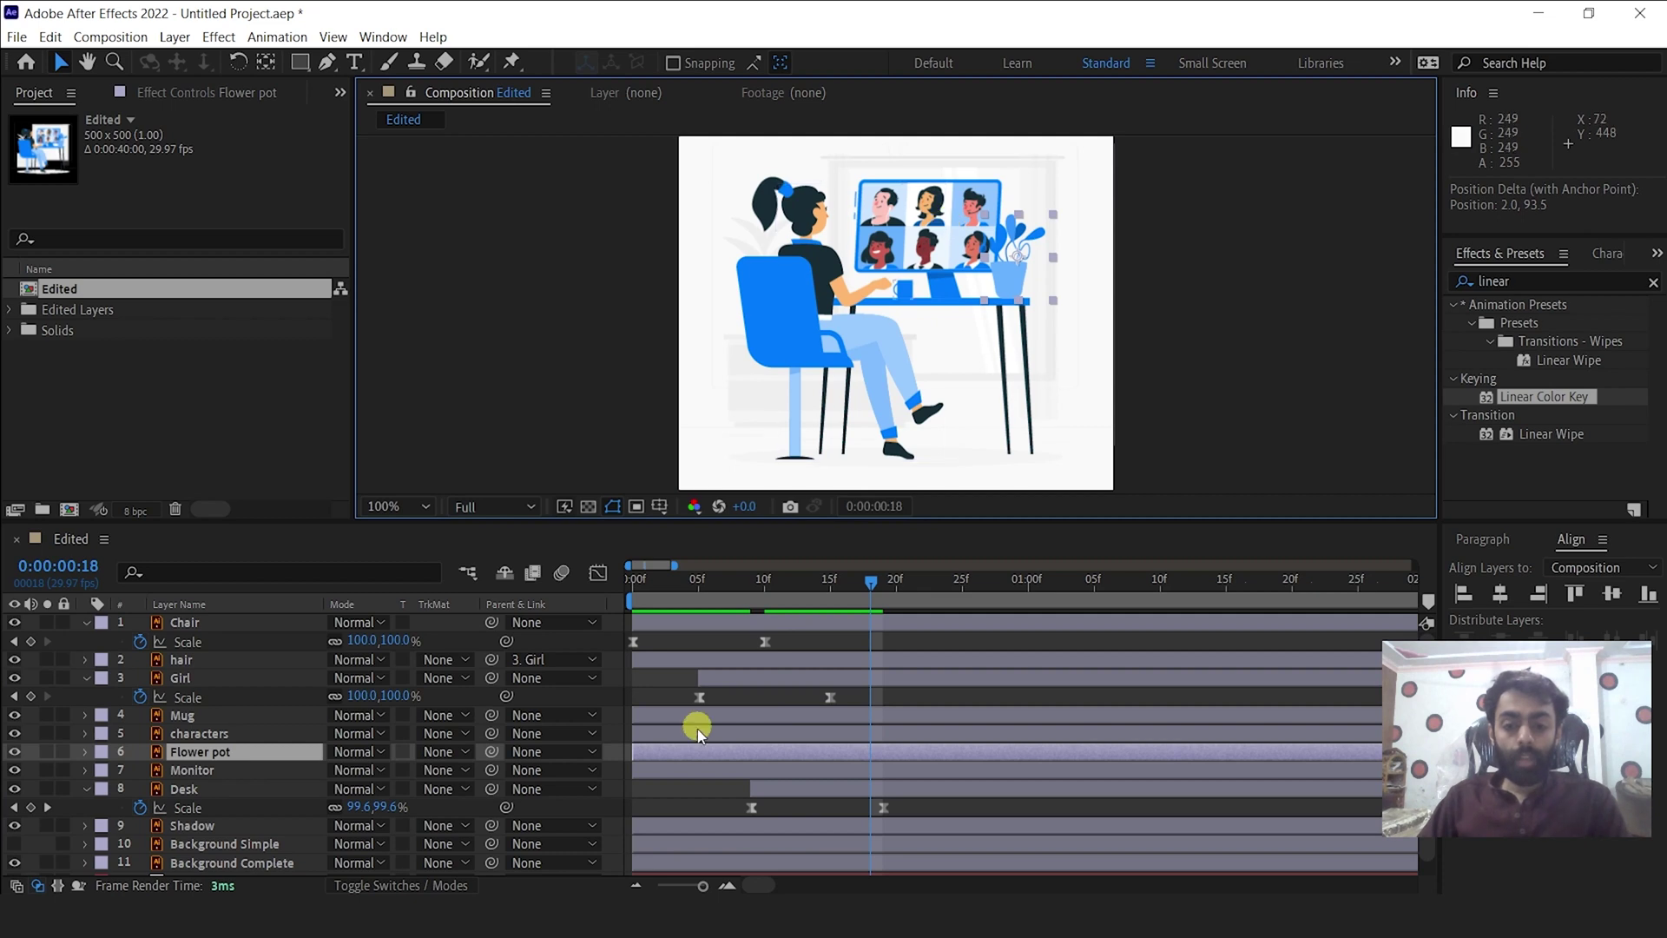
left_click(651, 770)
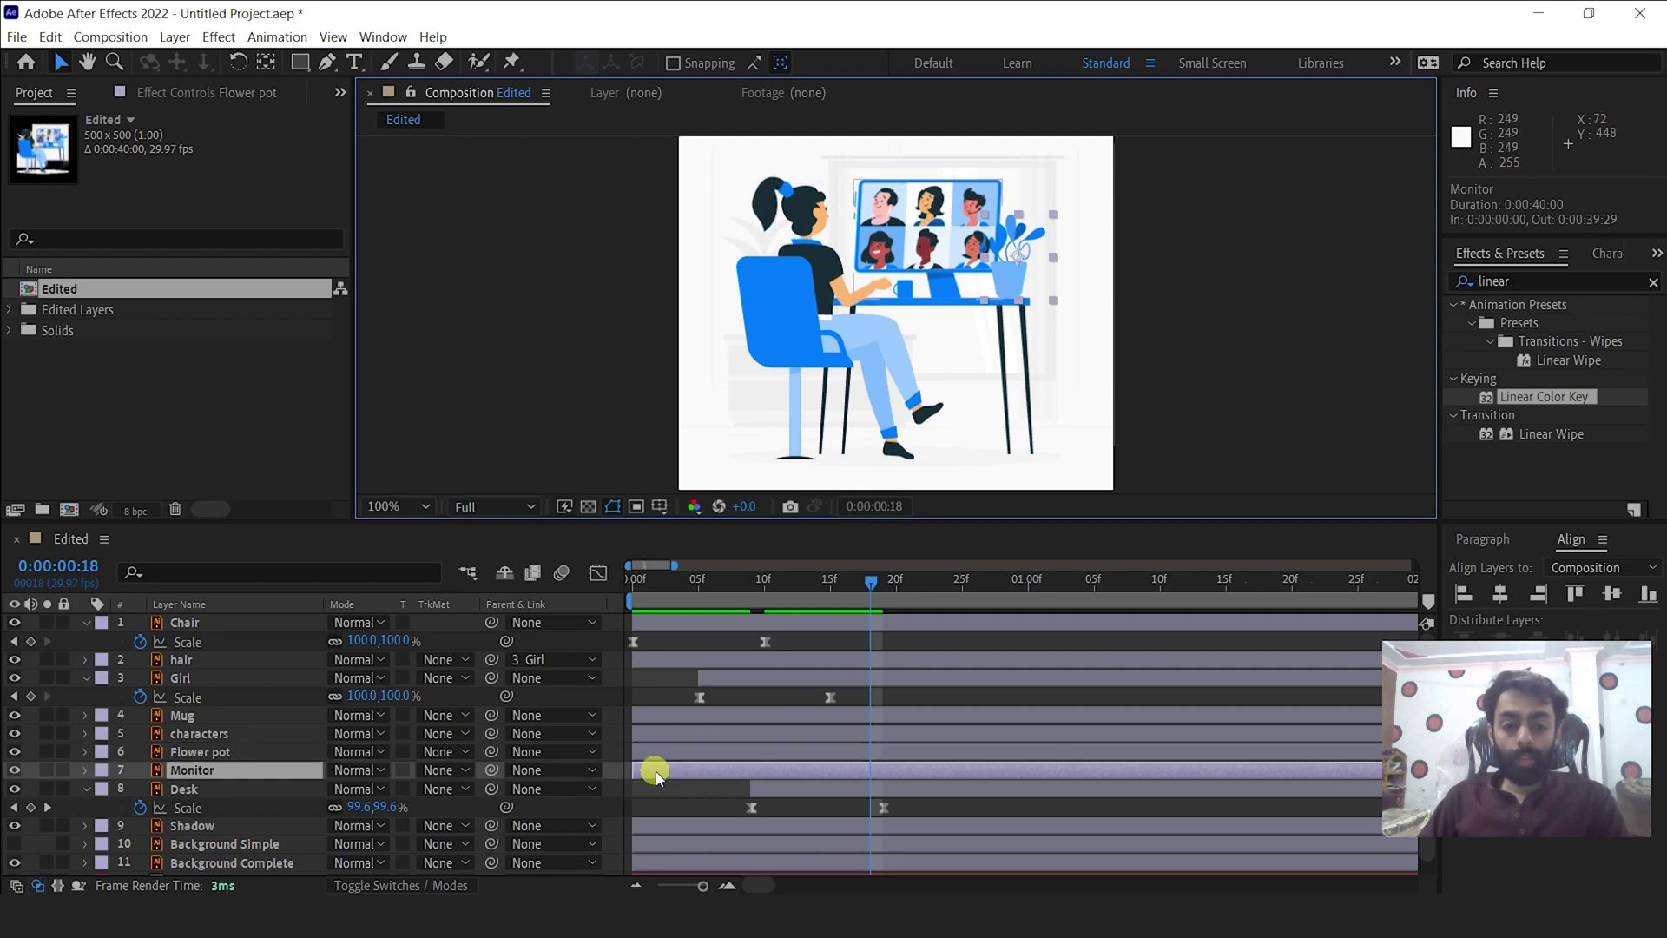
left_click(212, 751, "shift")
left_click(212, 731, "shift")
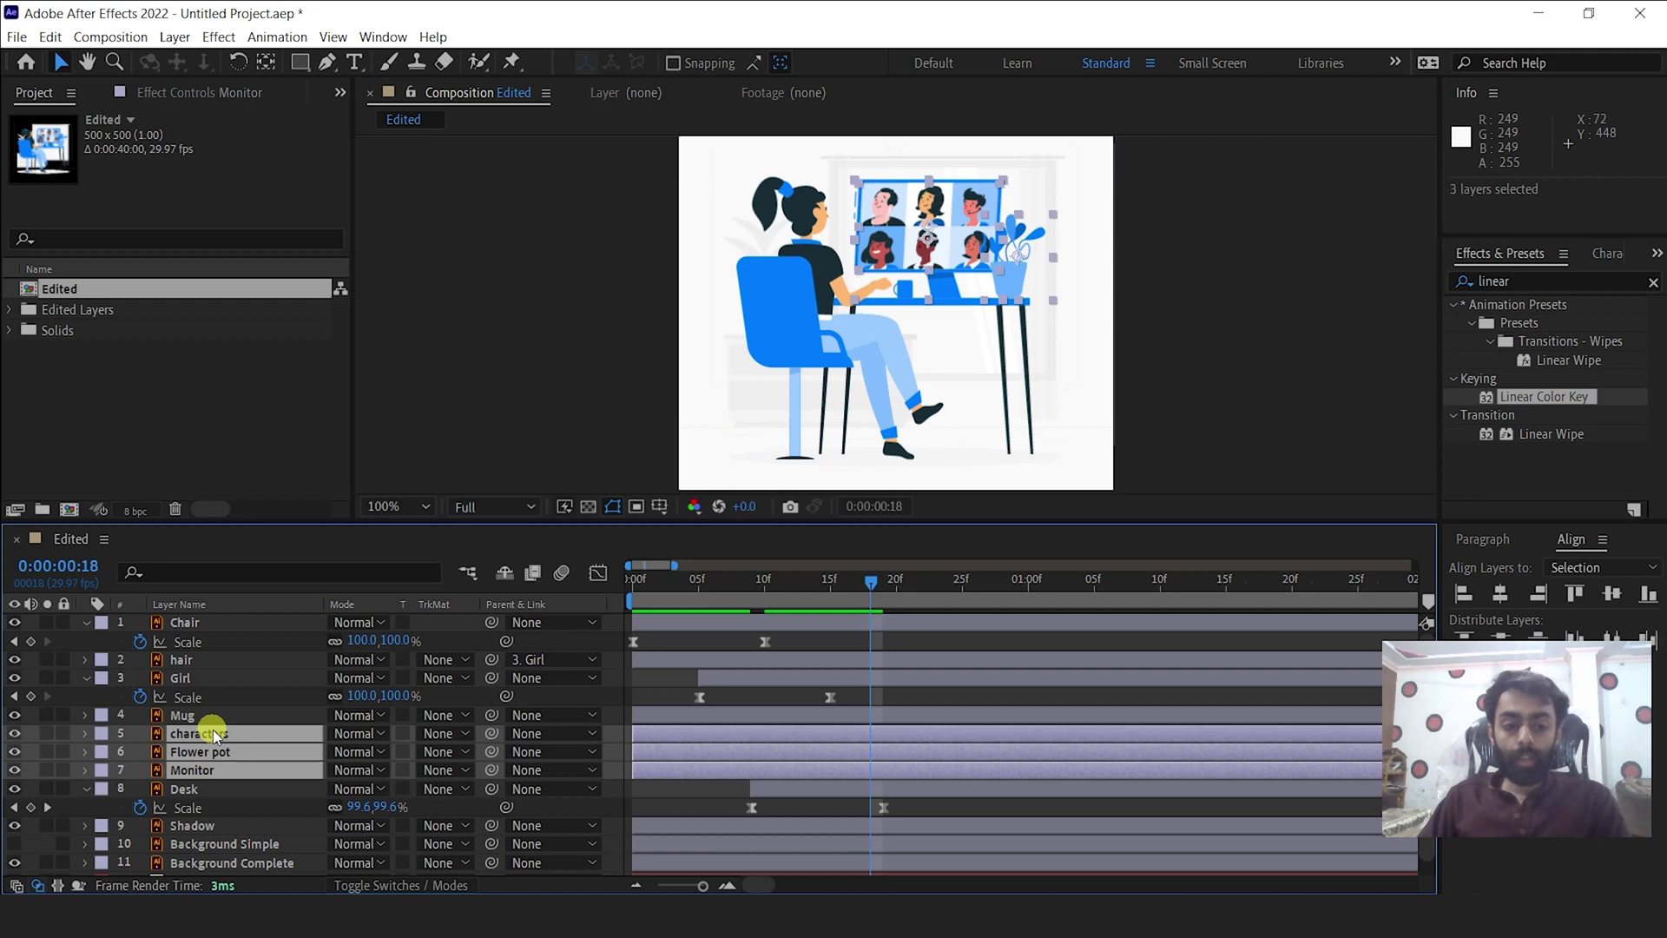
left_click(212, 711, "shift")
left_click_drag(654, 760, 879, 764)
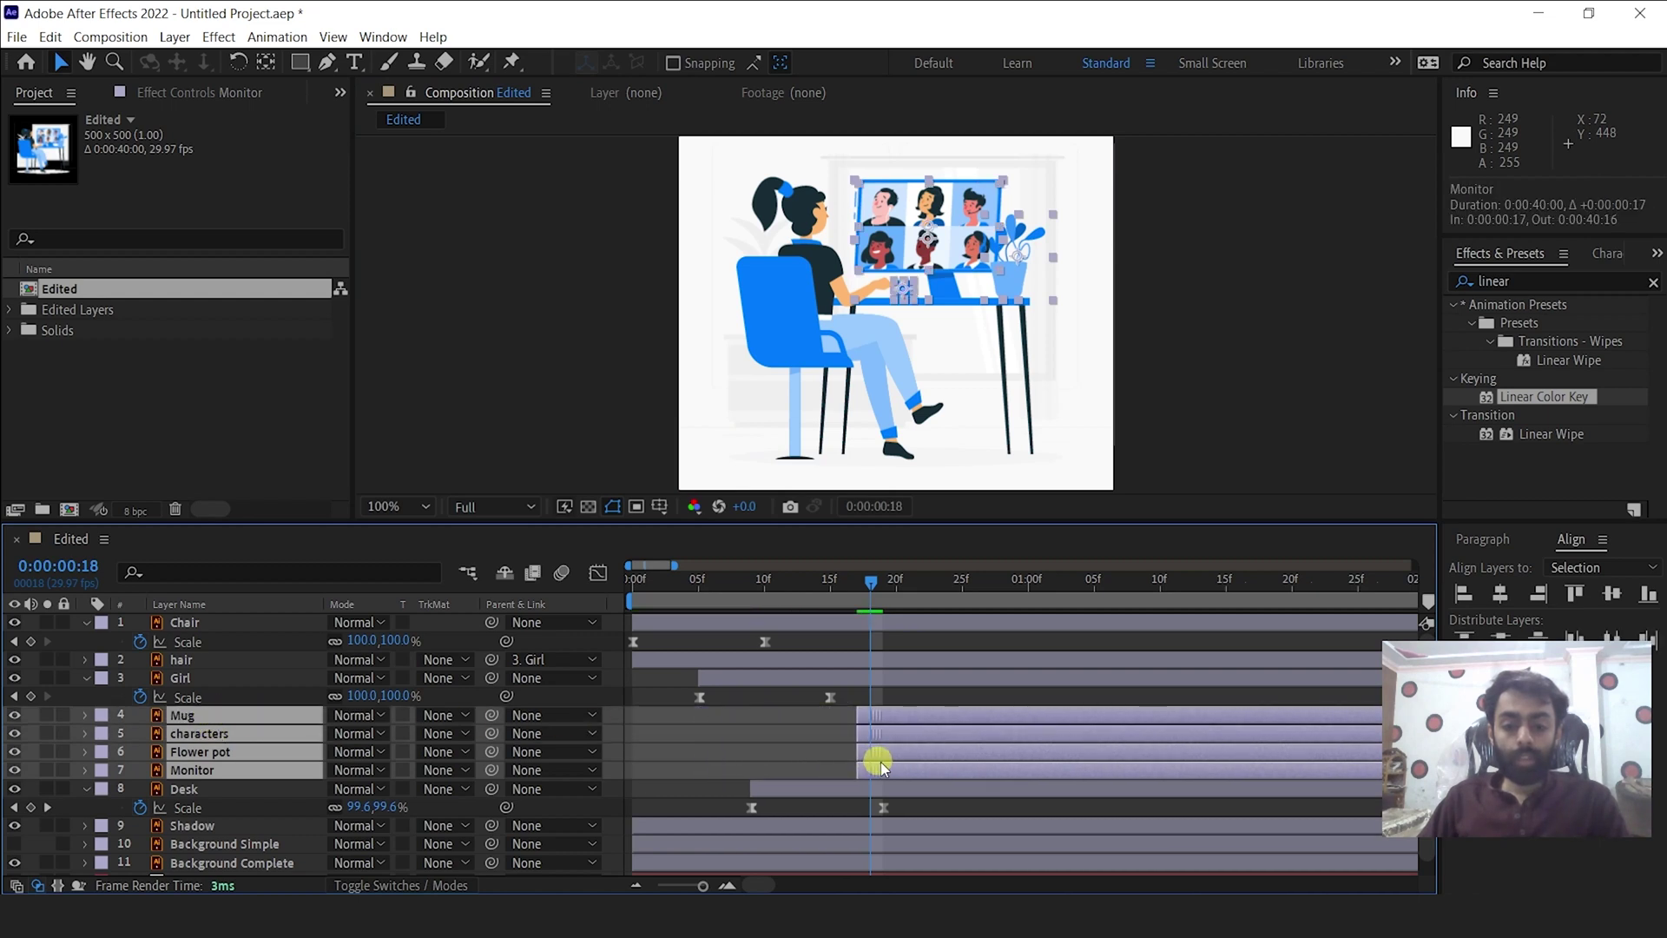
Copy the Chair layer's Scale keyframes onto the Mug, characters, Flower pot and Monitor layers at 0:00:00:17.
left_click(838, 792)
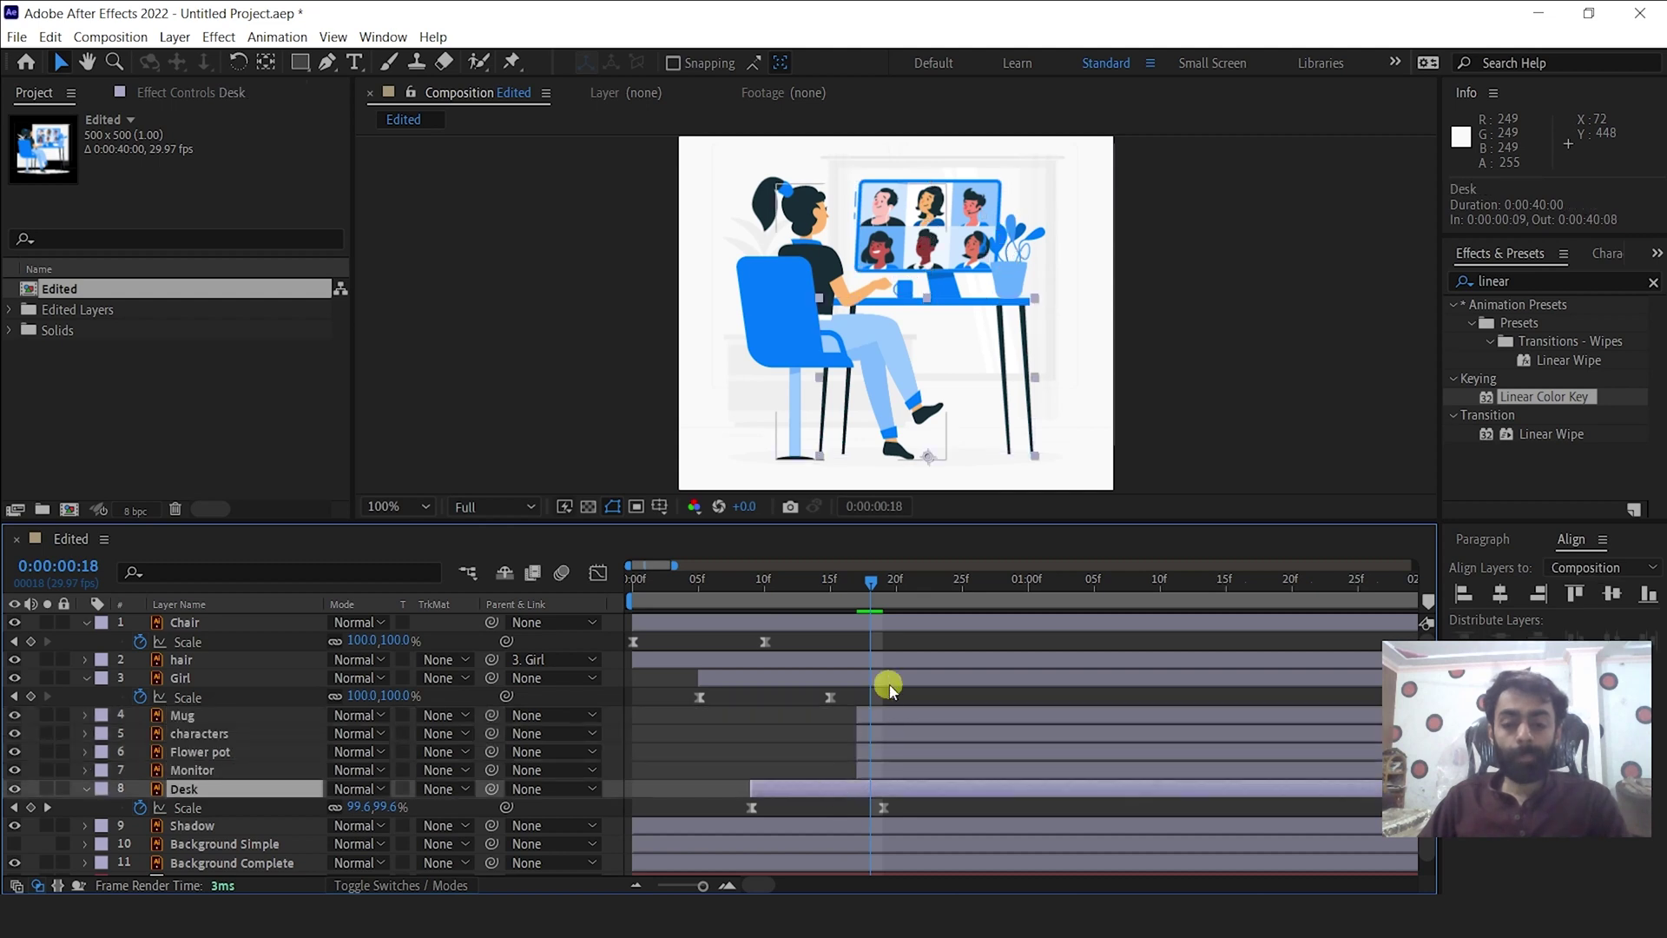
left_click(858, 599)
left_click_drag(800, 599, 856, 602)
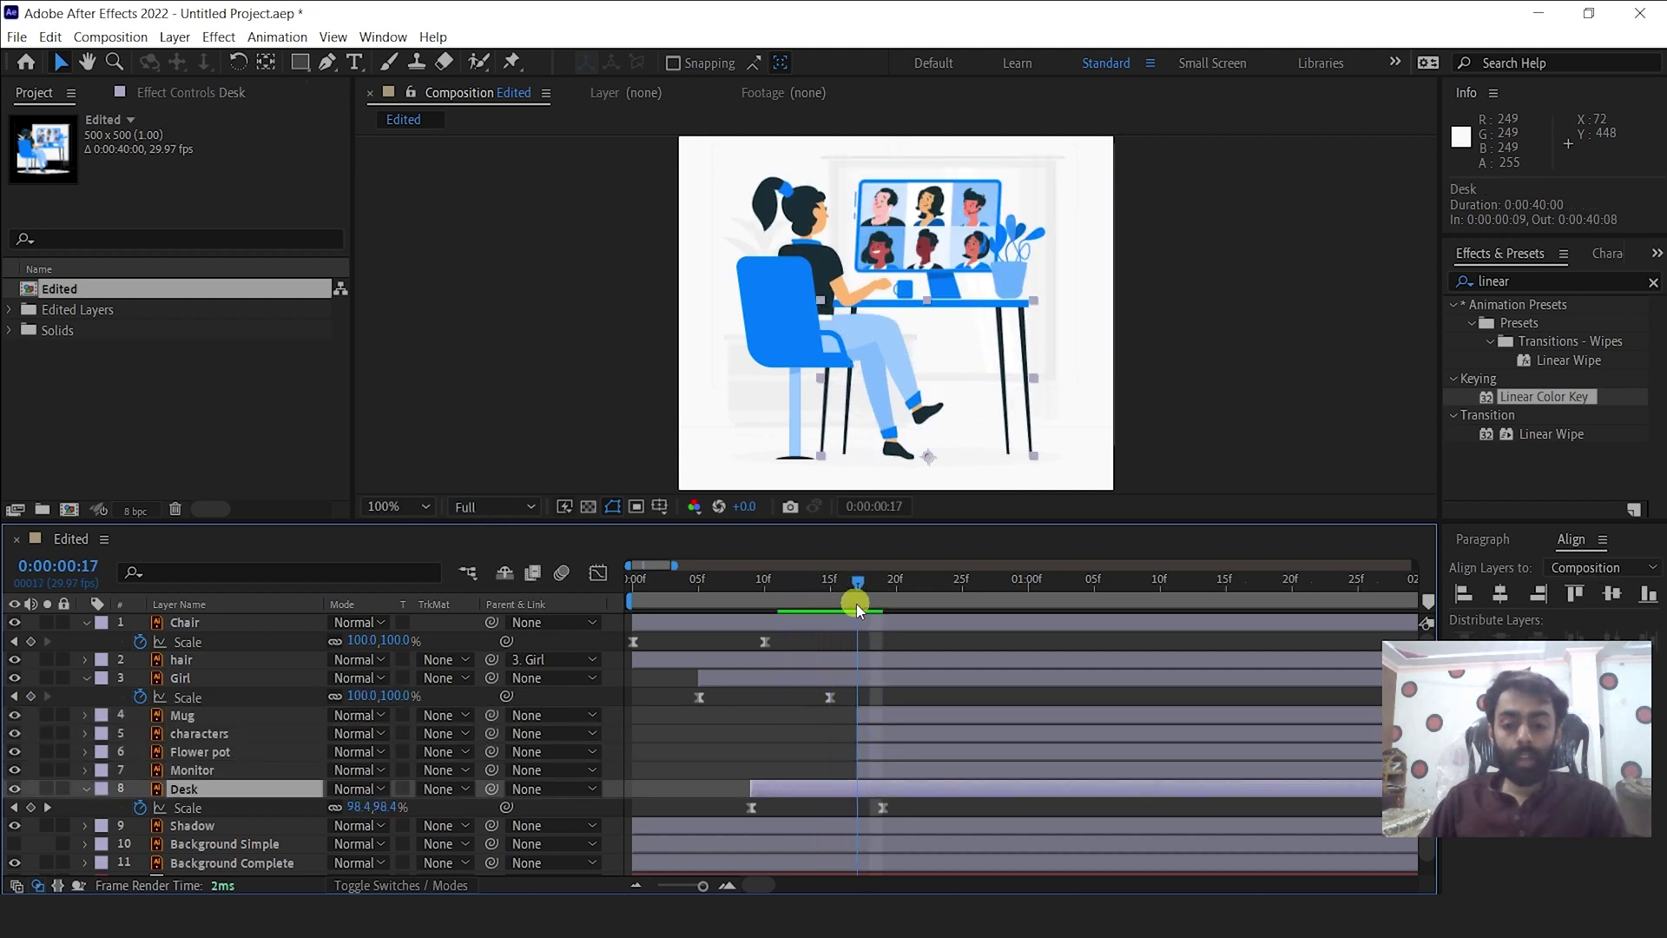
left_click(875, 768)
key("[")
left_click(878, 752)
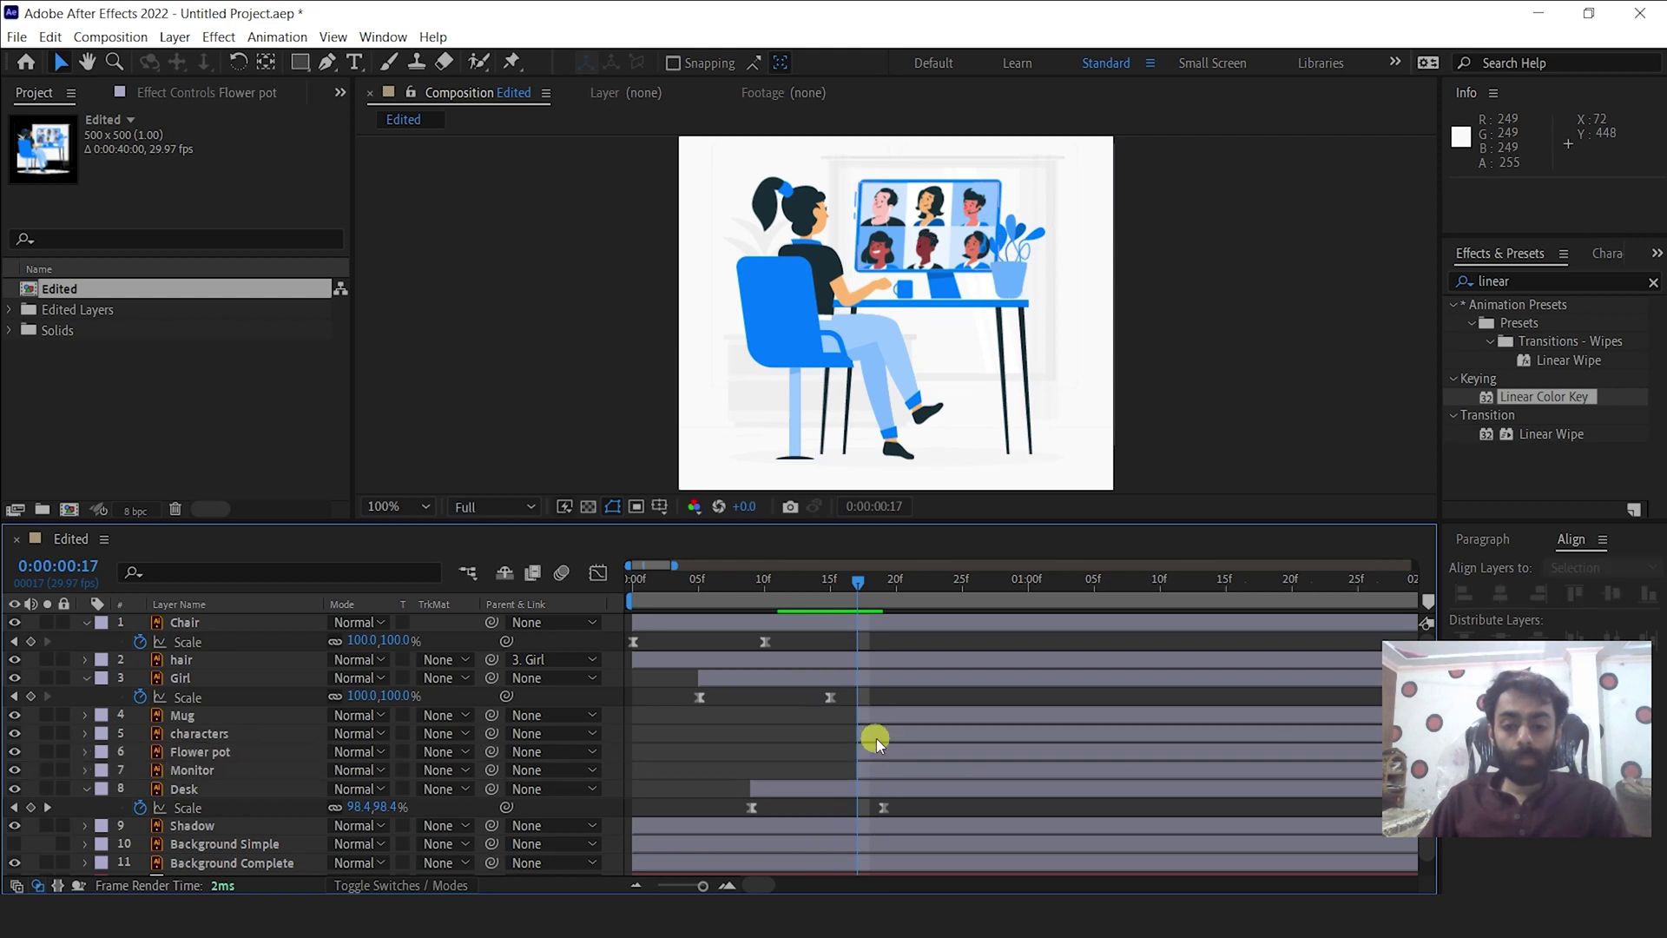
left_click(862, 641)
key("ctrl+c")
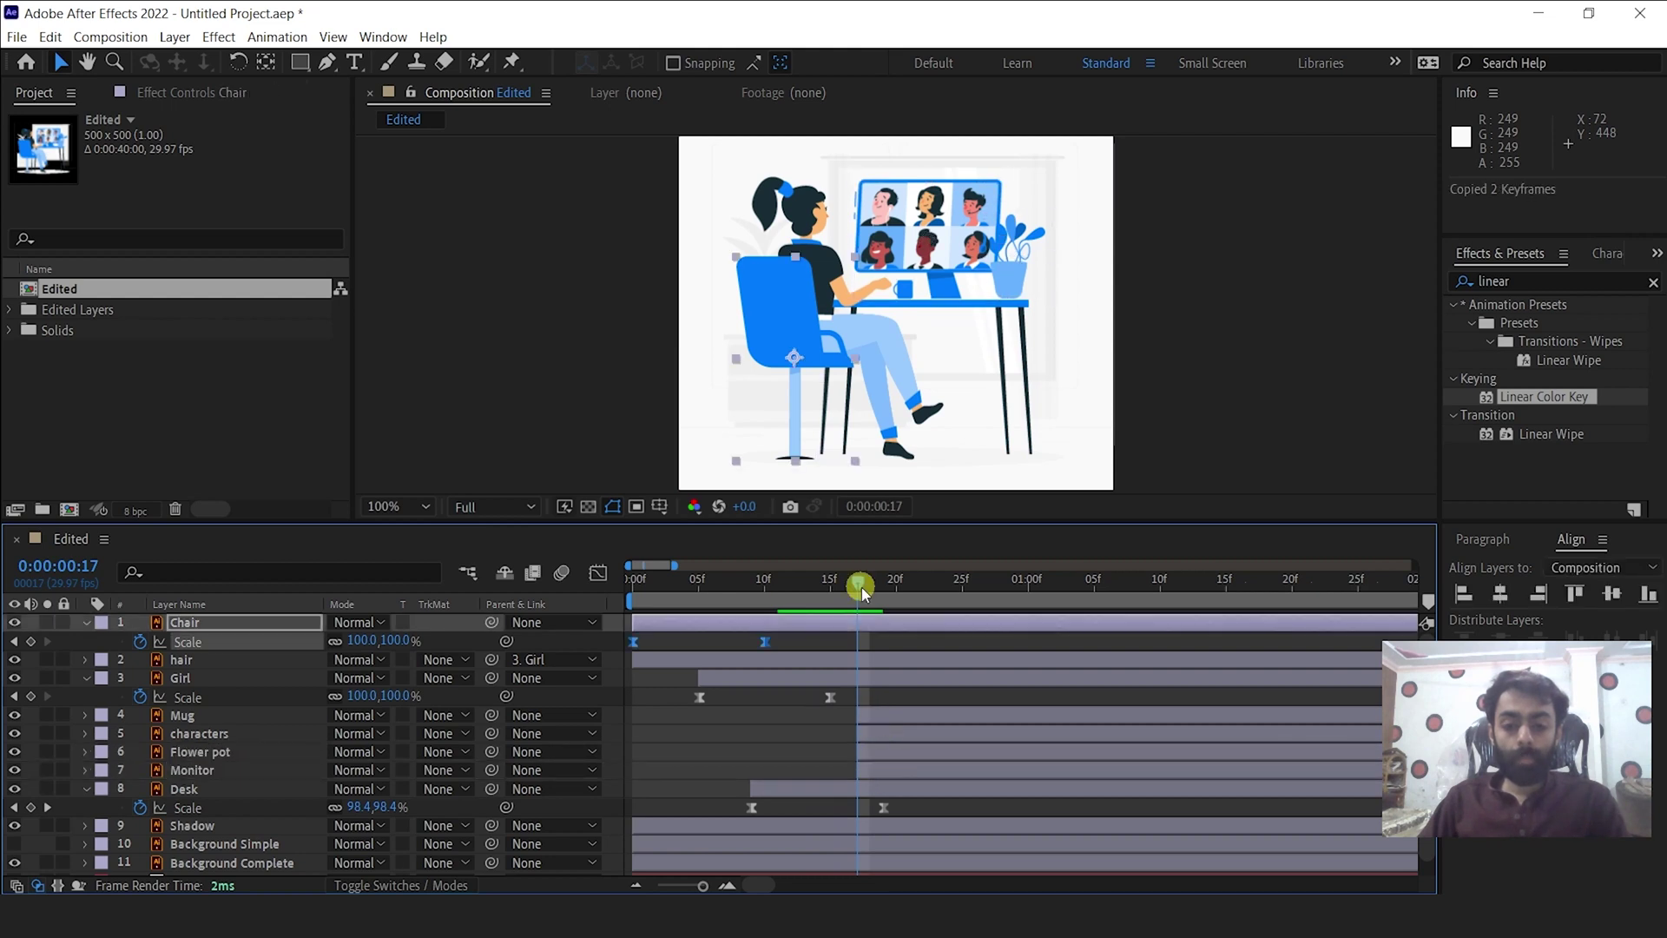
mouse_move(856, 584)
left_mouse_down()
mouse_move(837, 576)
mouse_move(872, 580)
mouse_move(857, 578)
left_mouse_up()
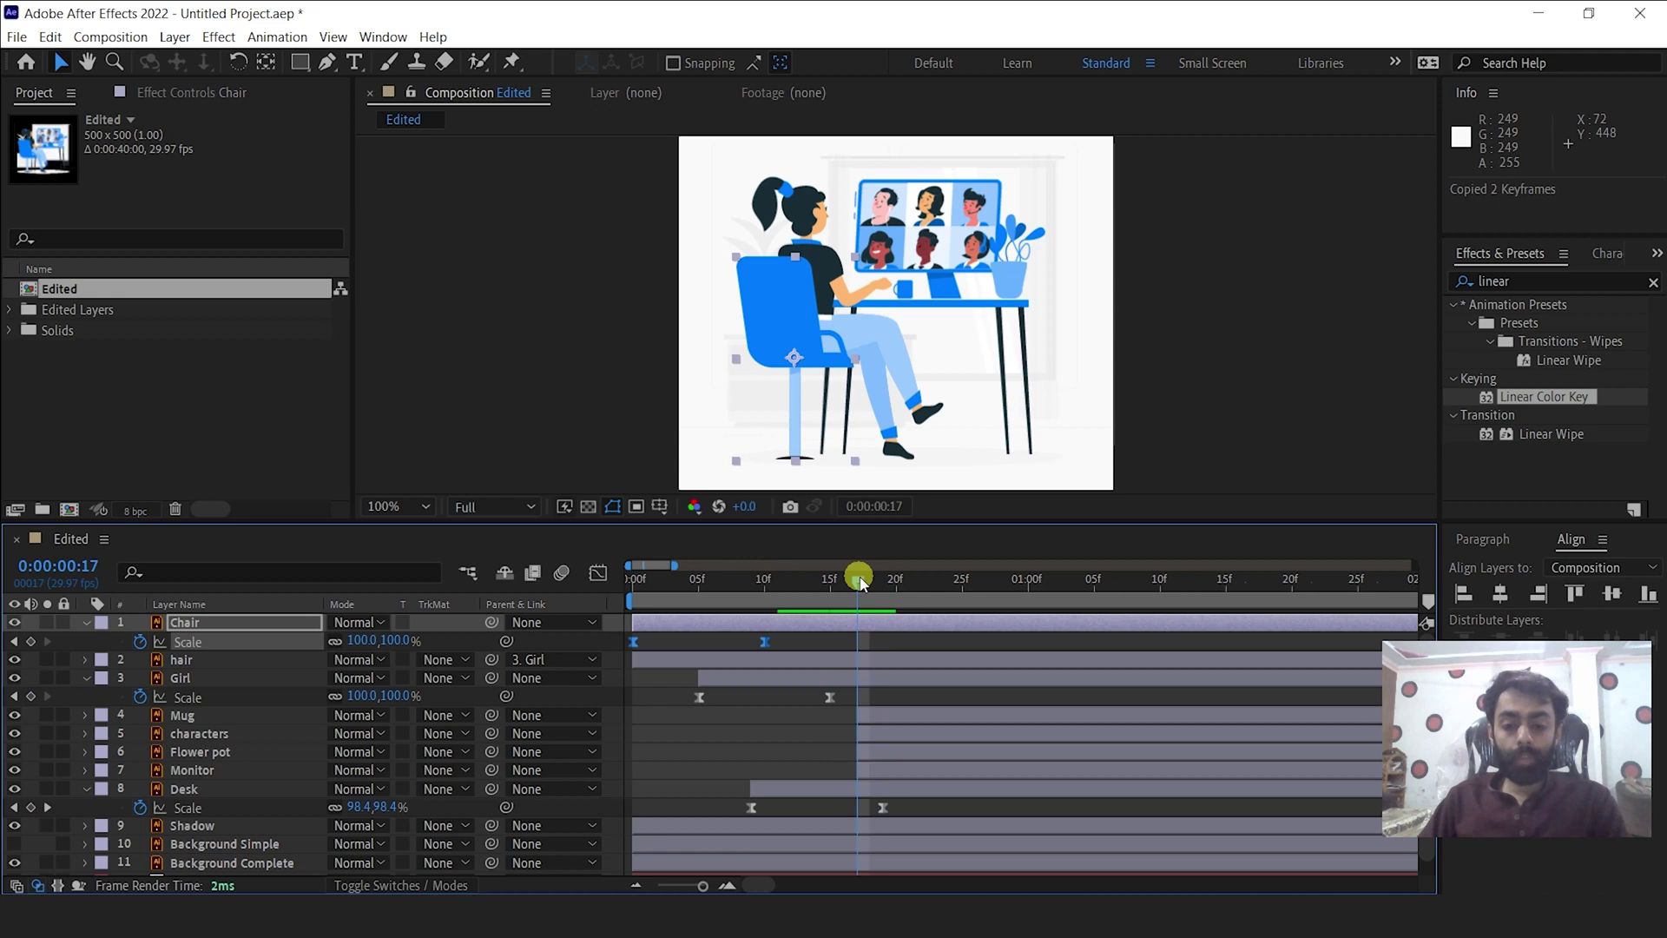
left_click(877, 715)
left_click(876, 766)
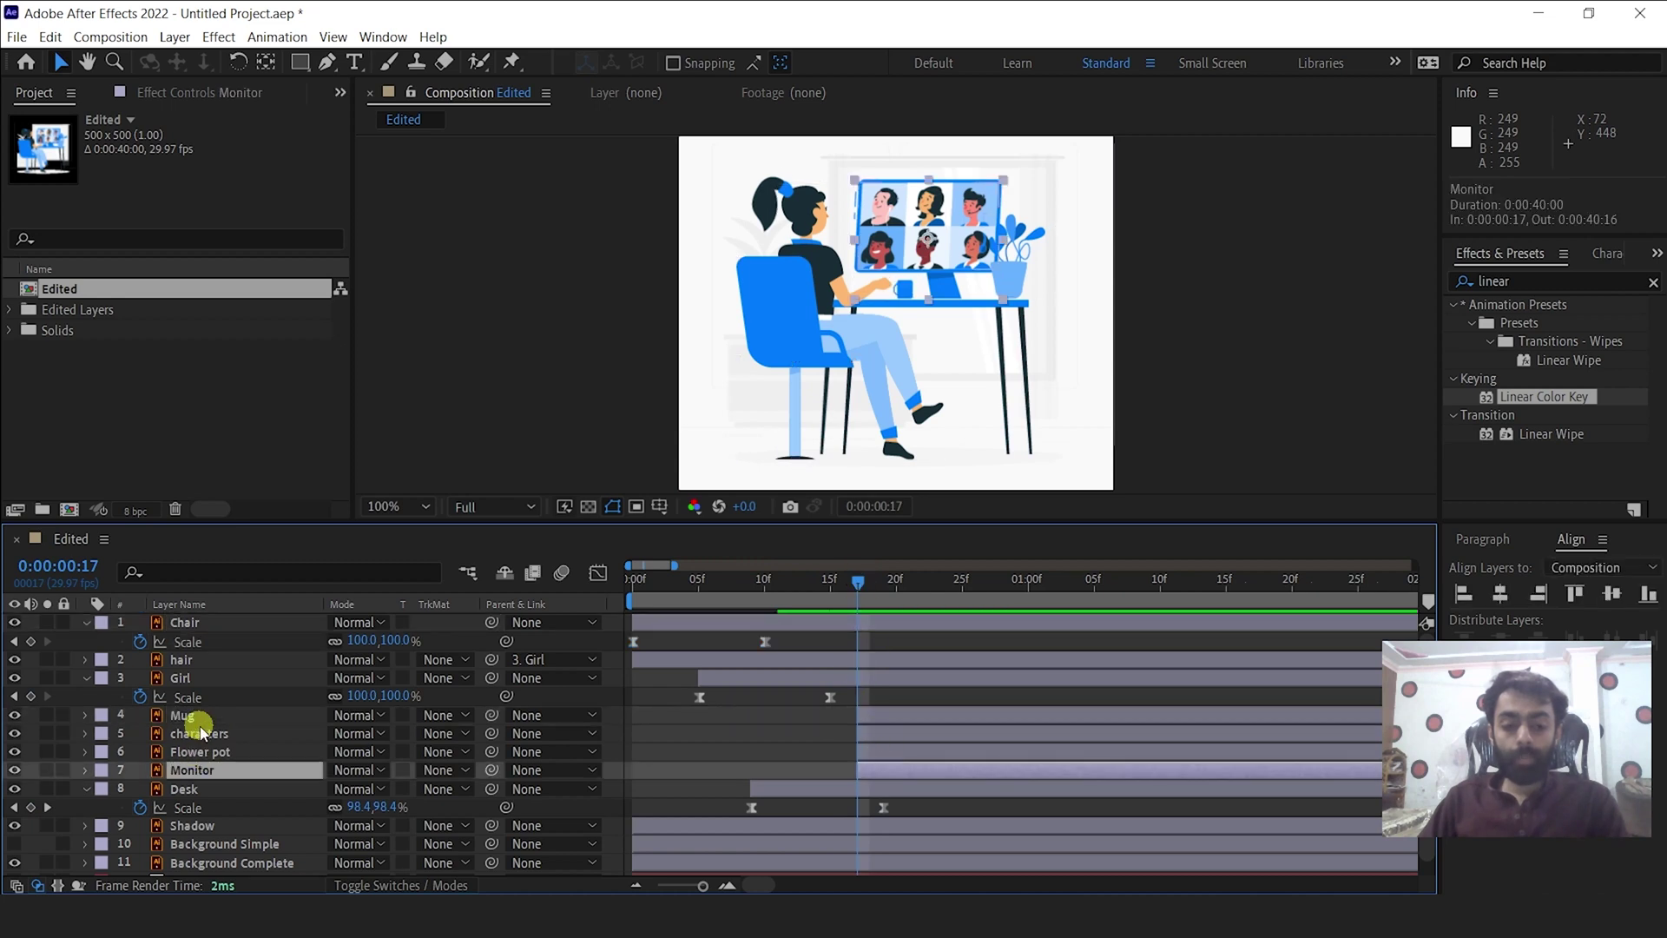
left_click(206, 720, "shift")
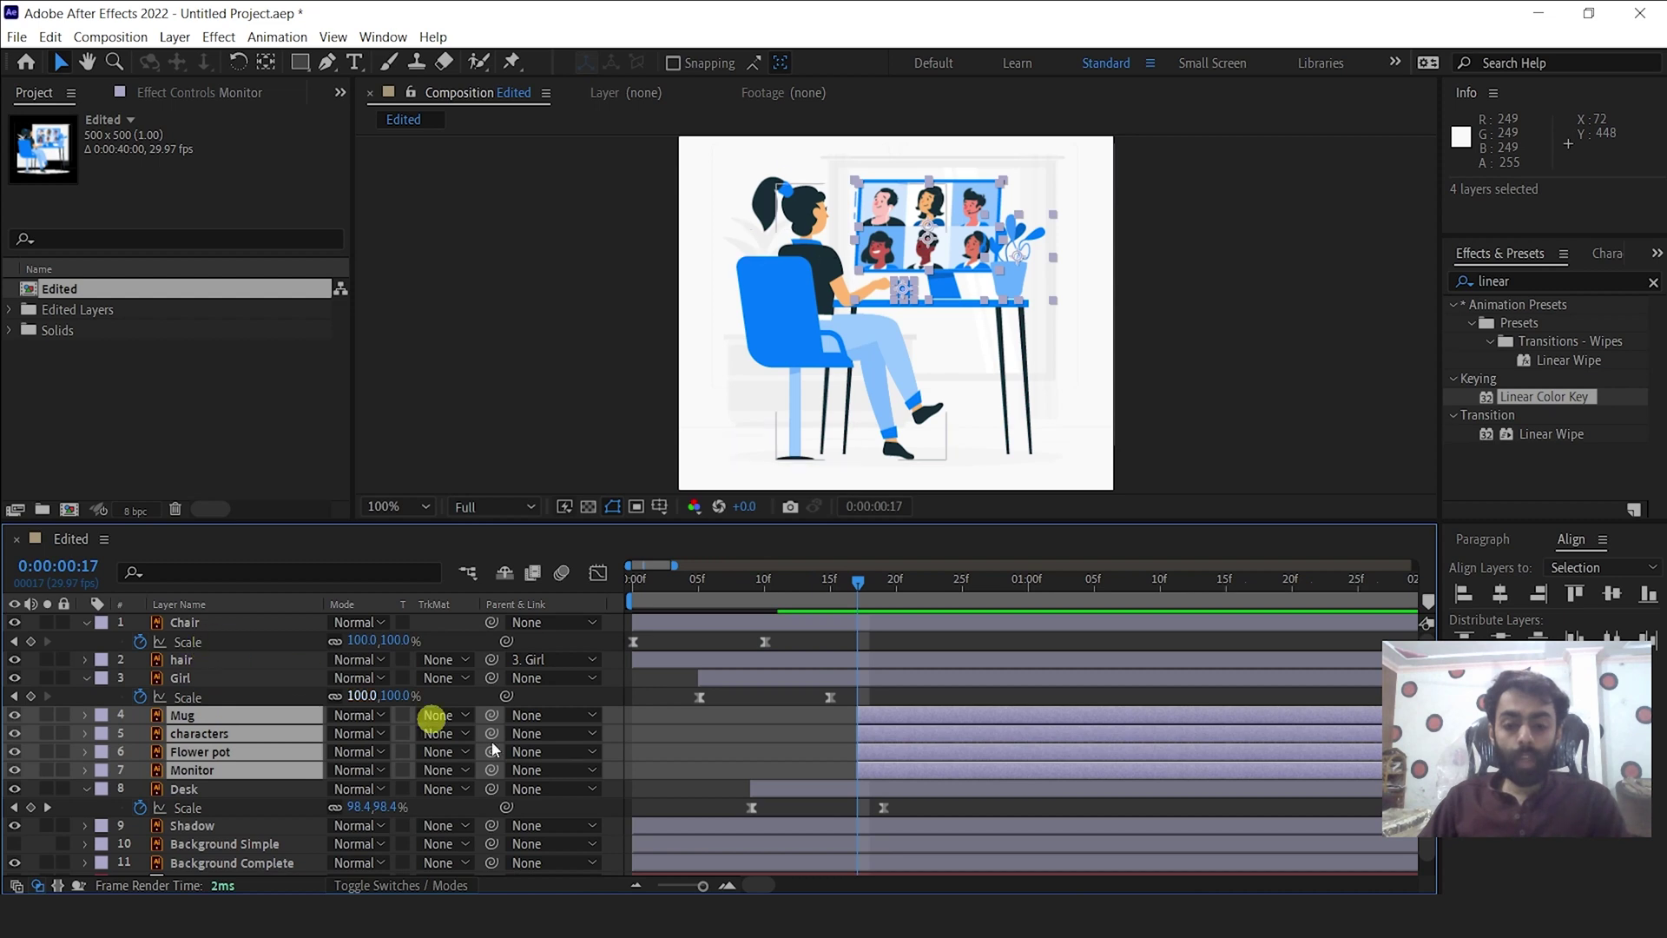
key("ctrl+v")
Collapse the expanded layer properties in the timeline and select only the Mug layer.
left_click(87, 677)
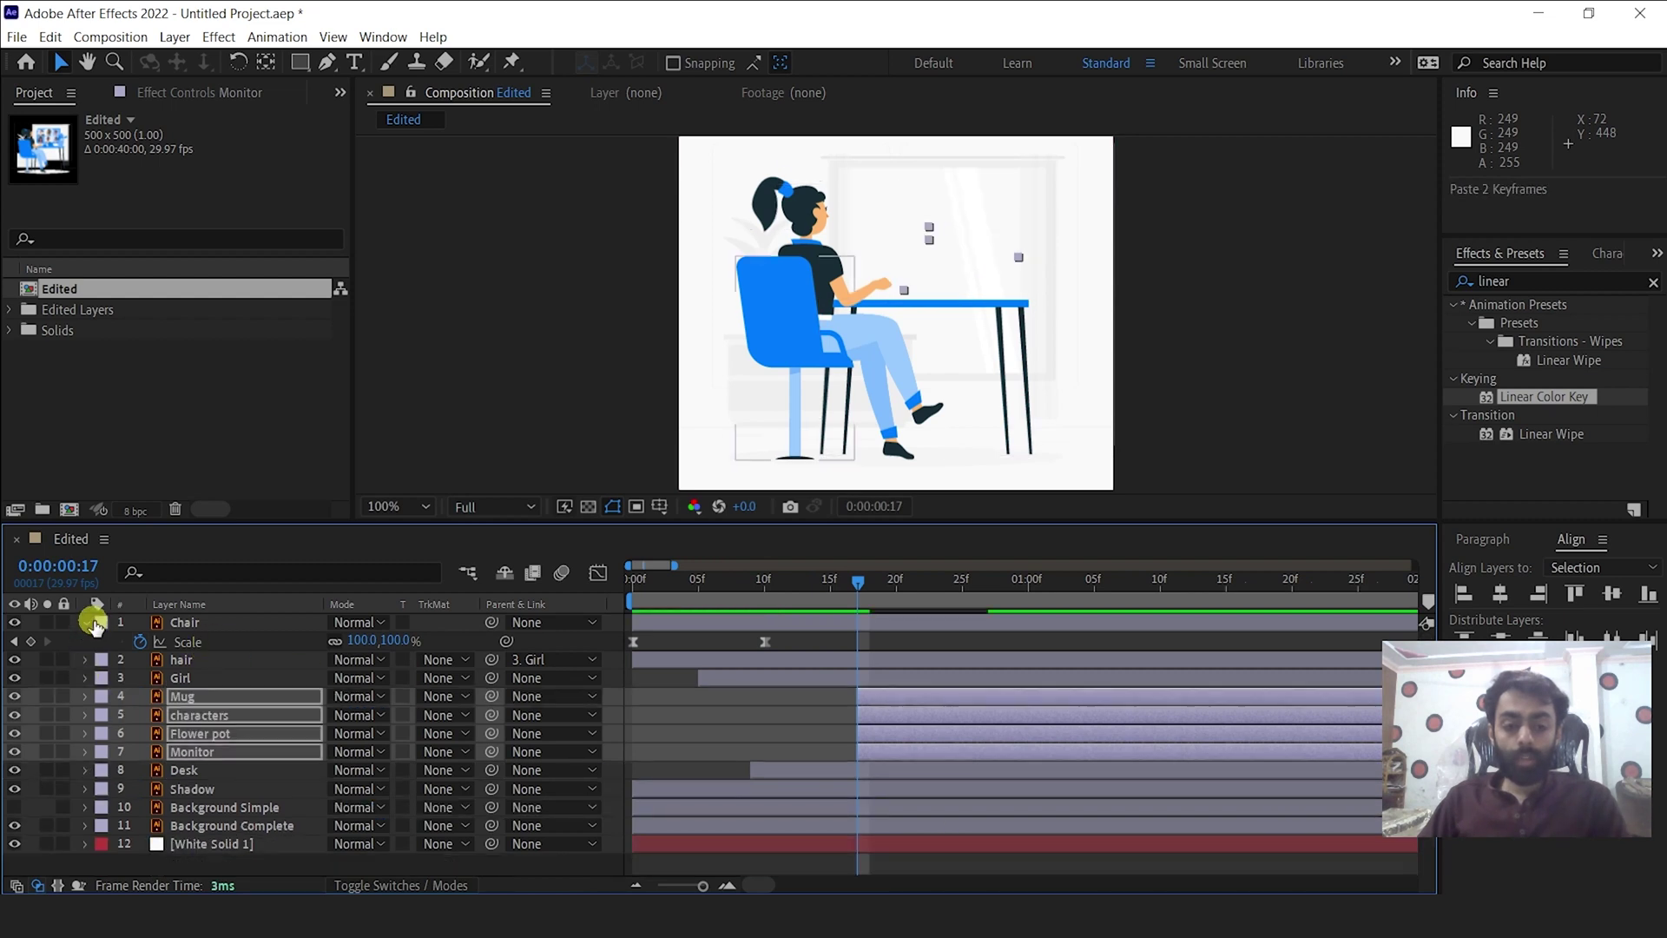
key("F2")
left_click(87, 621)
left_click(202, 677)
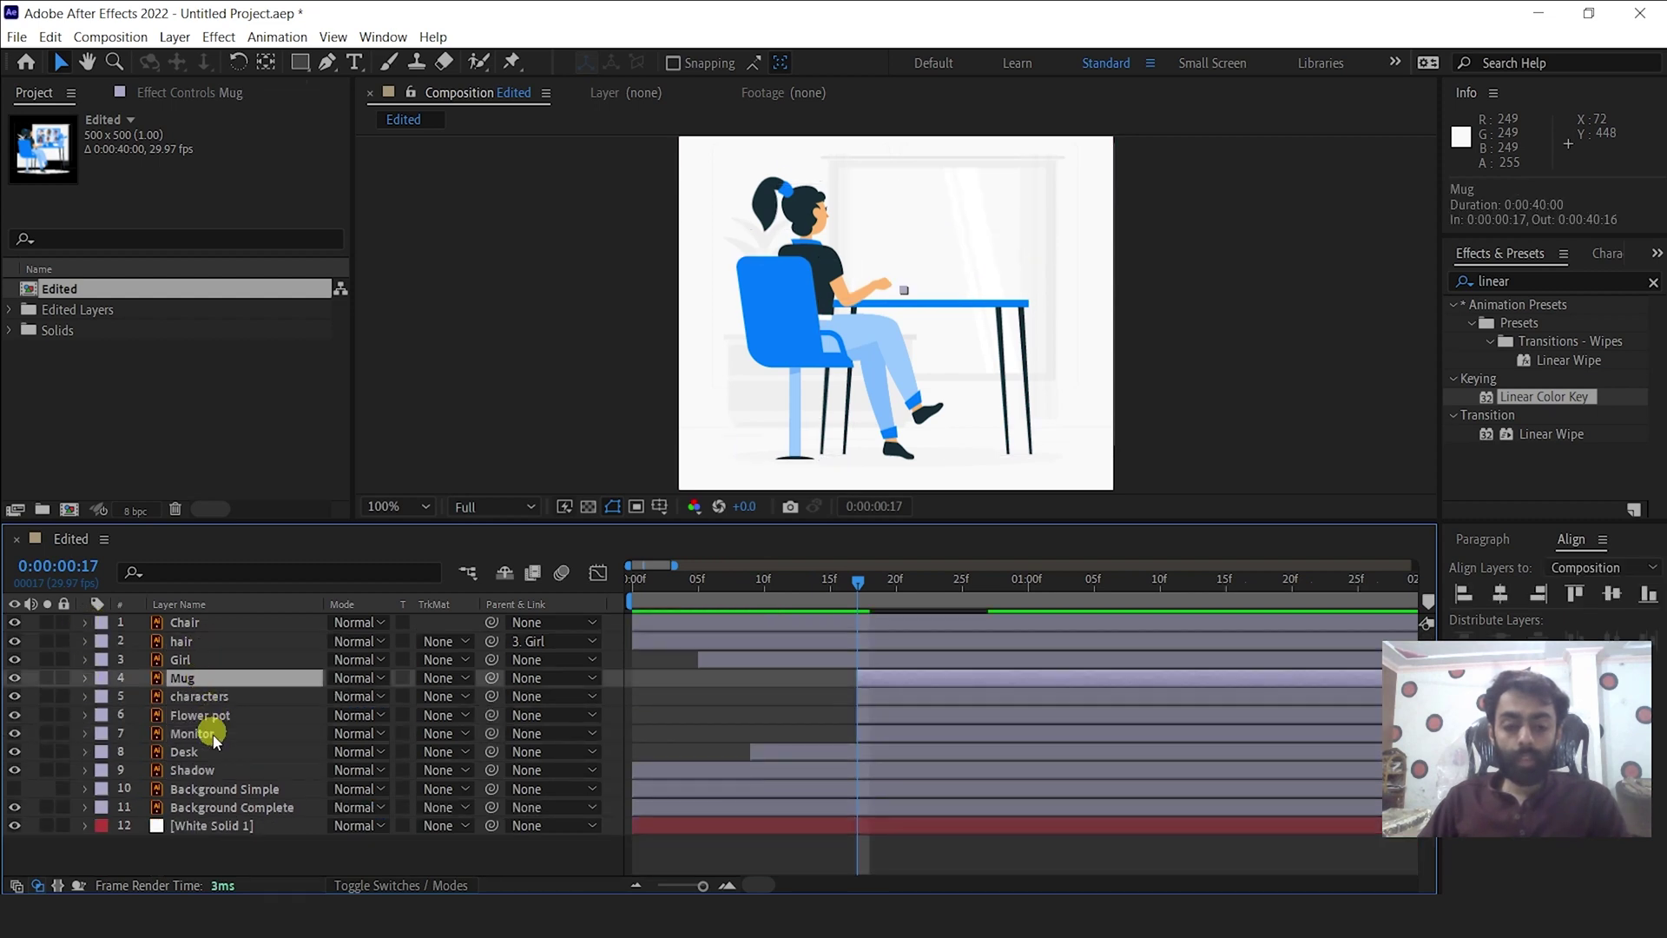
Show the Scale keyframes of the Mug, characters, Flower pot and Monitor layers, and go to 0:00:00:28.
left_click(210, 734, "shift")
key("s")
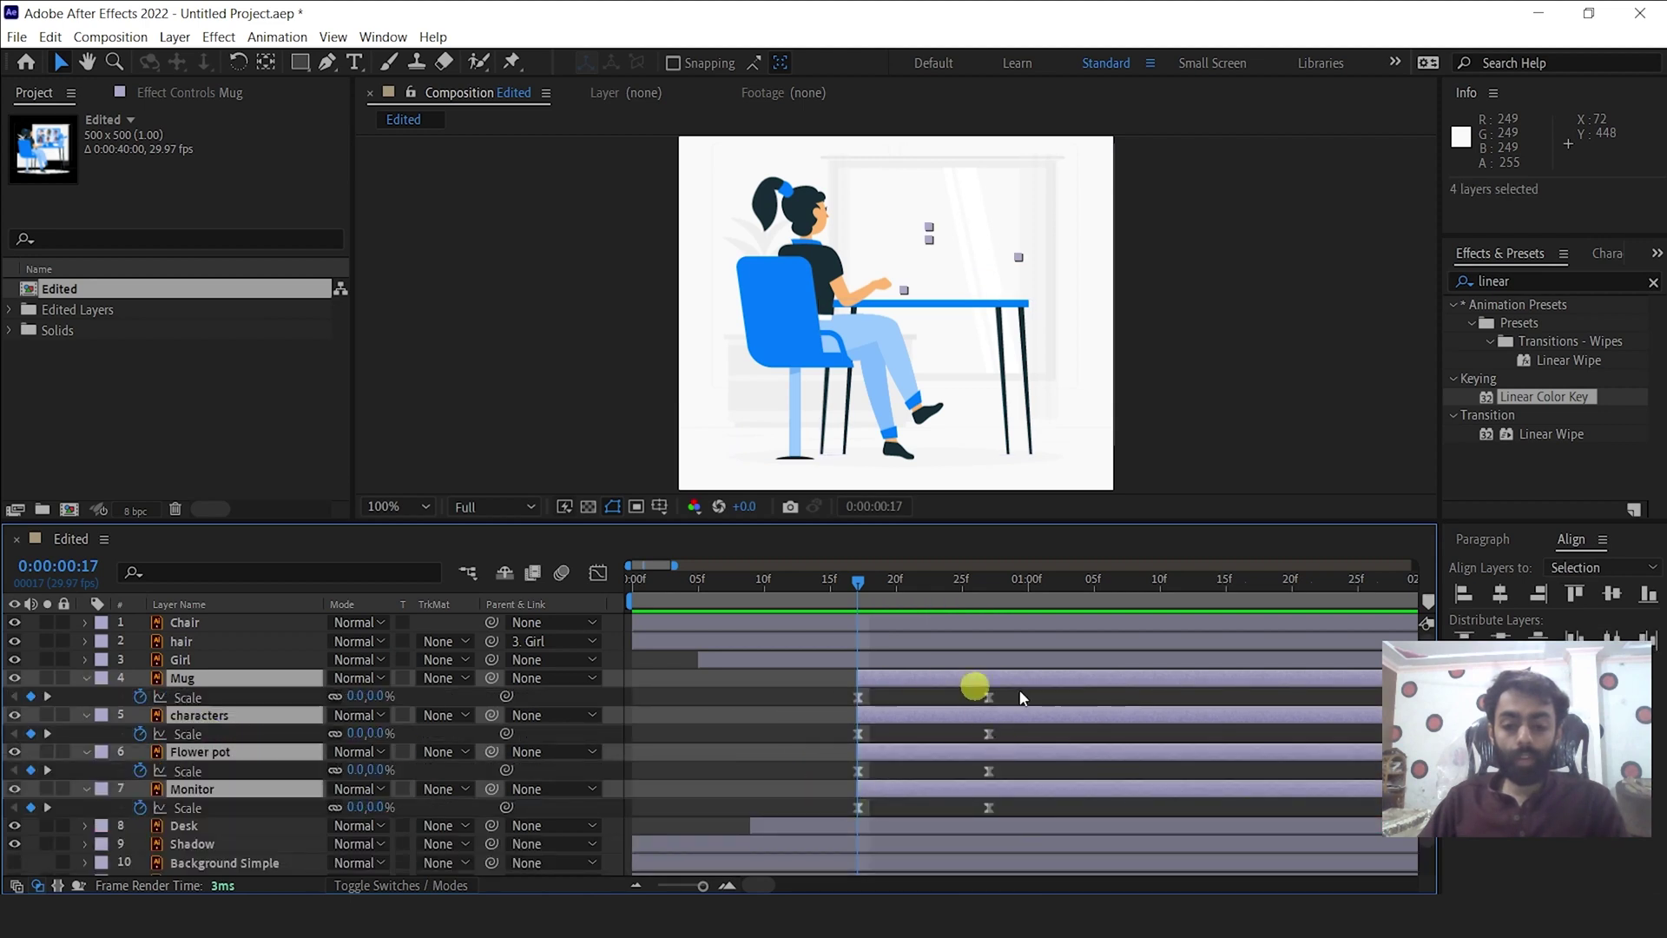
left_click(790, 761)
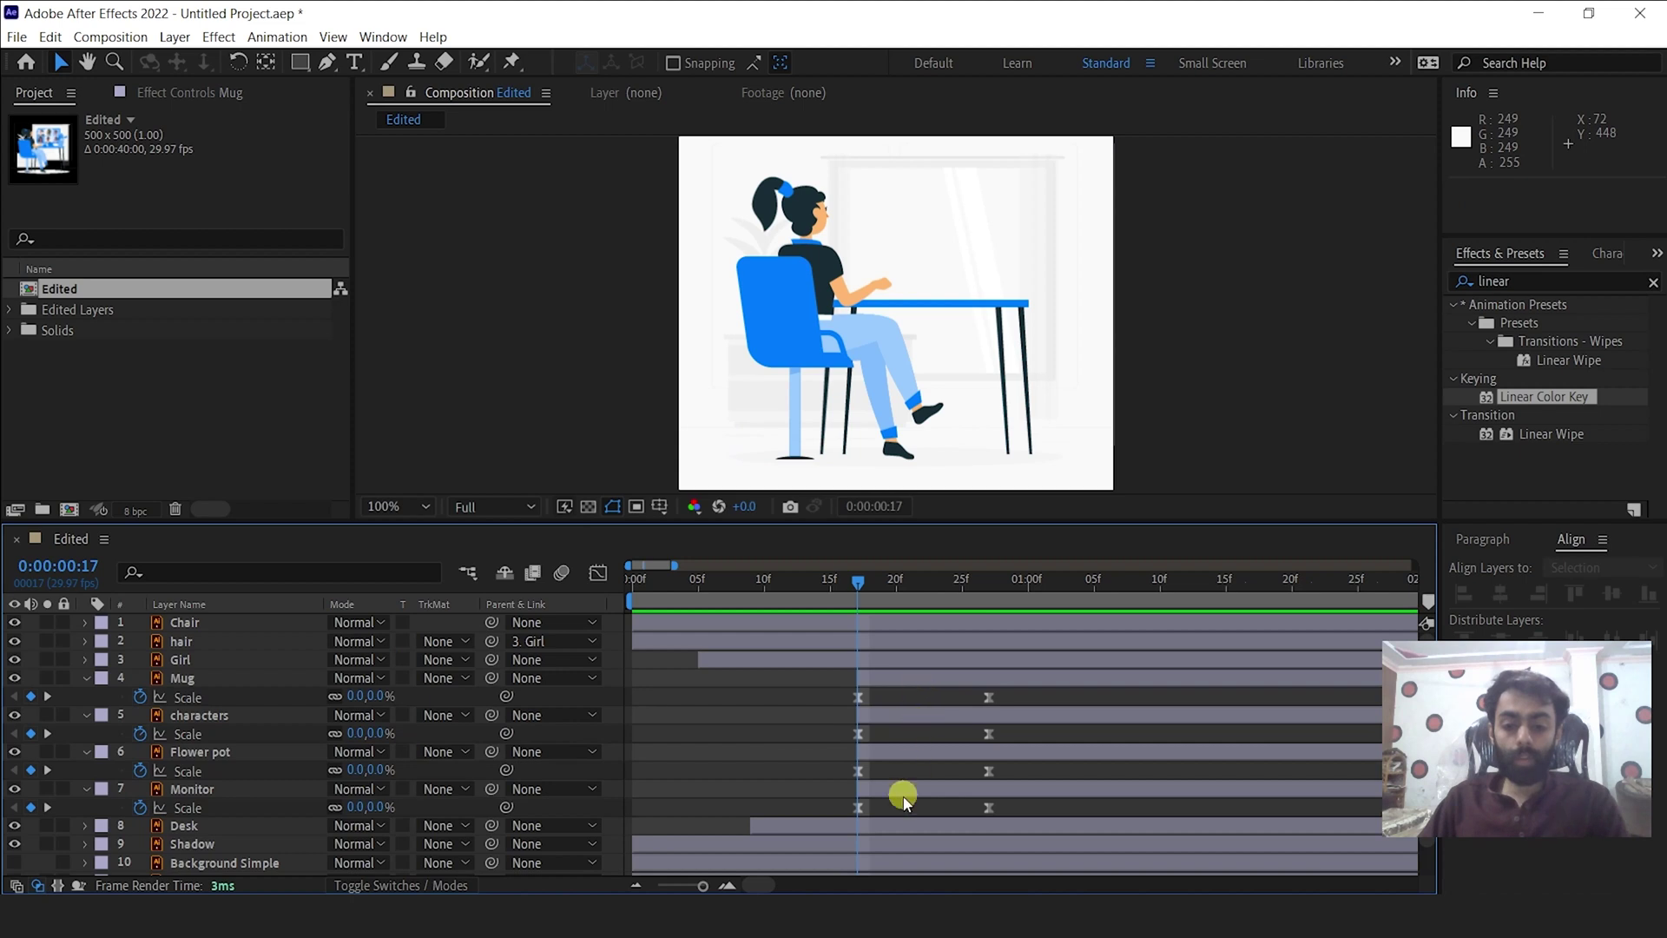
left_click_drag(872, 584, 1001, 596)
Move the Mug layer's anchor point down to the middle of the mug's base on the desk.
key("period")
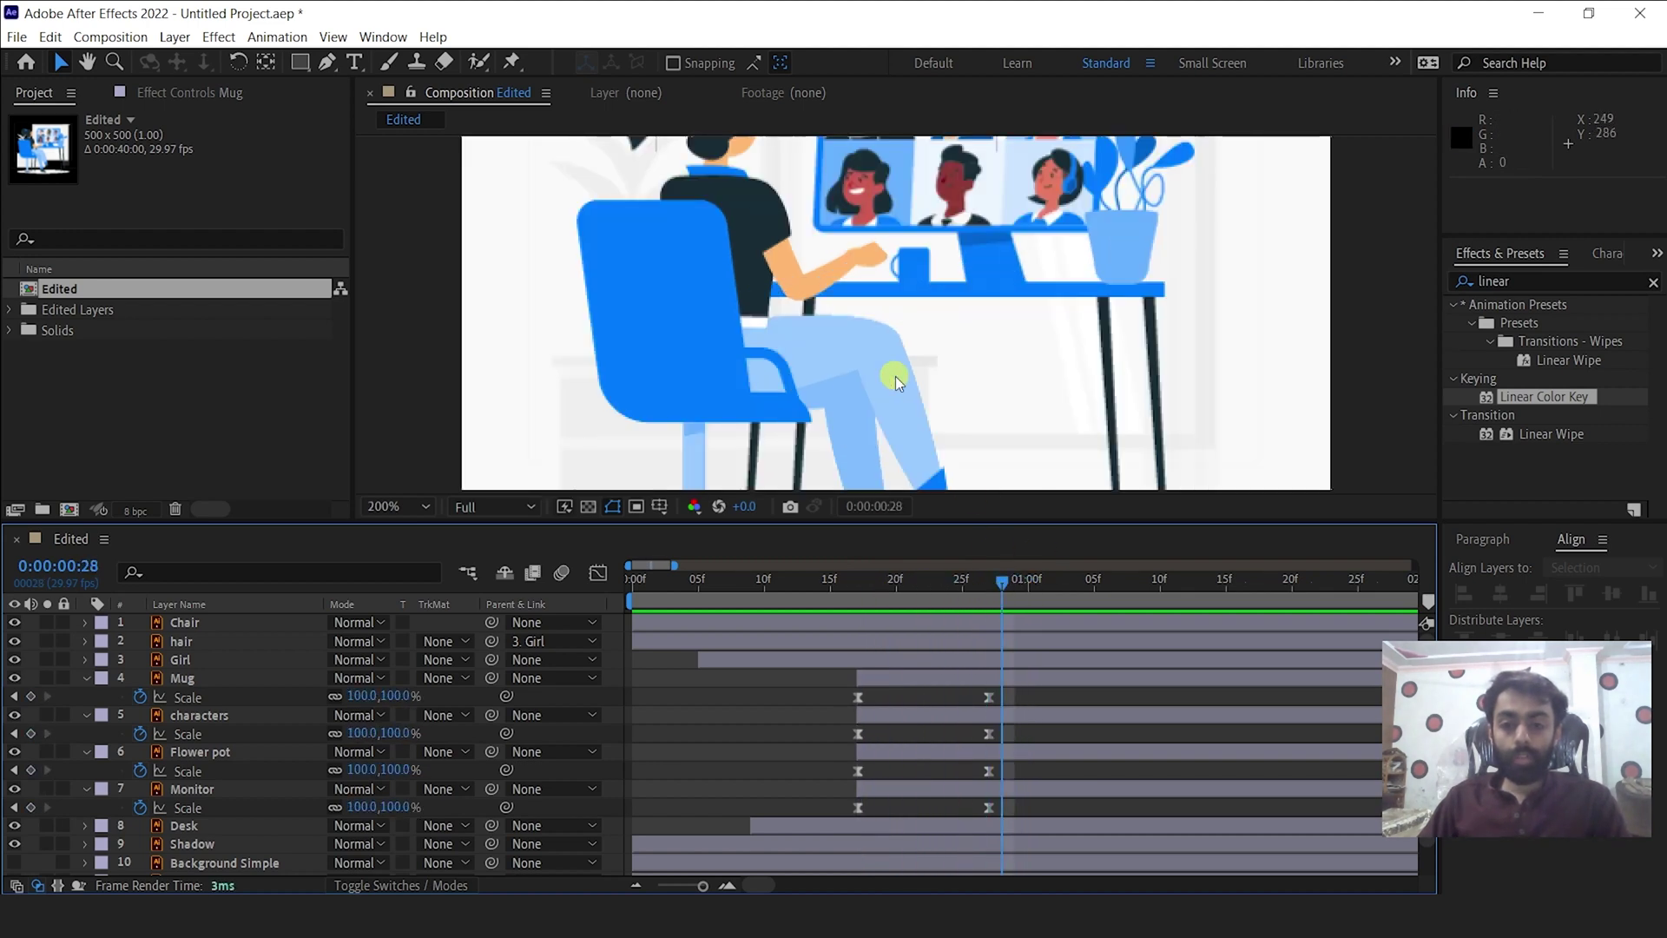
left_click_drag(988, 266, 915, 354)
left_click(1015, 677)
left_click(847, 381)
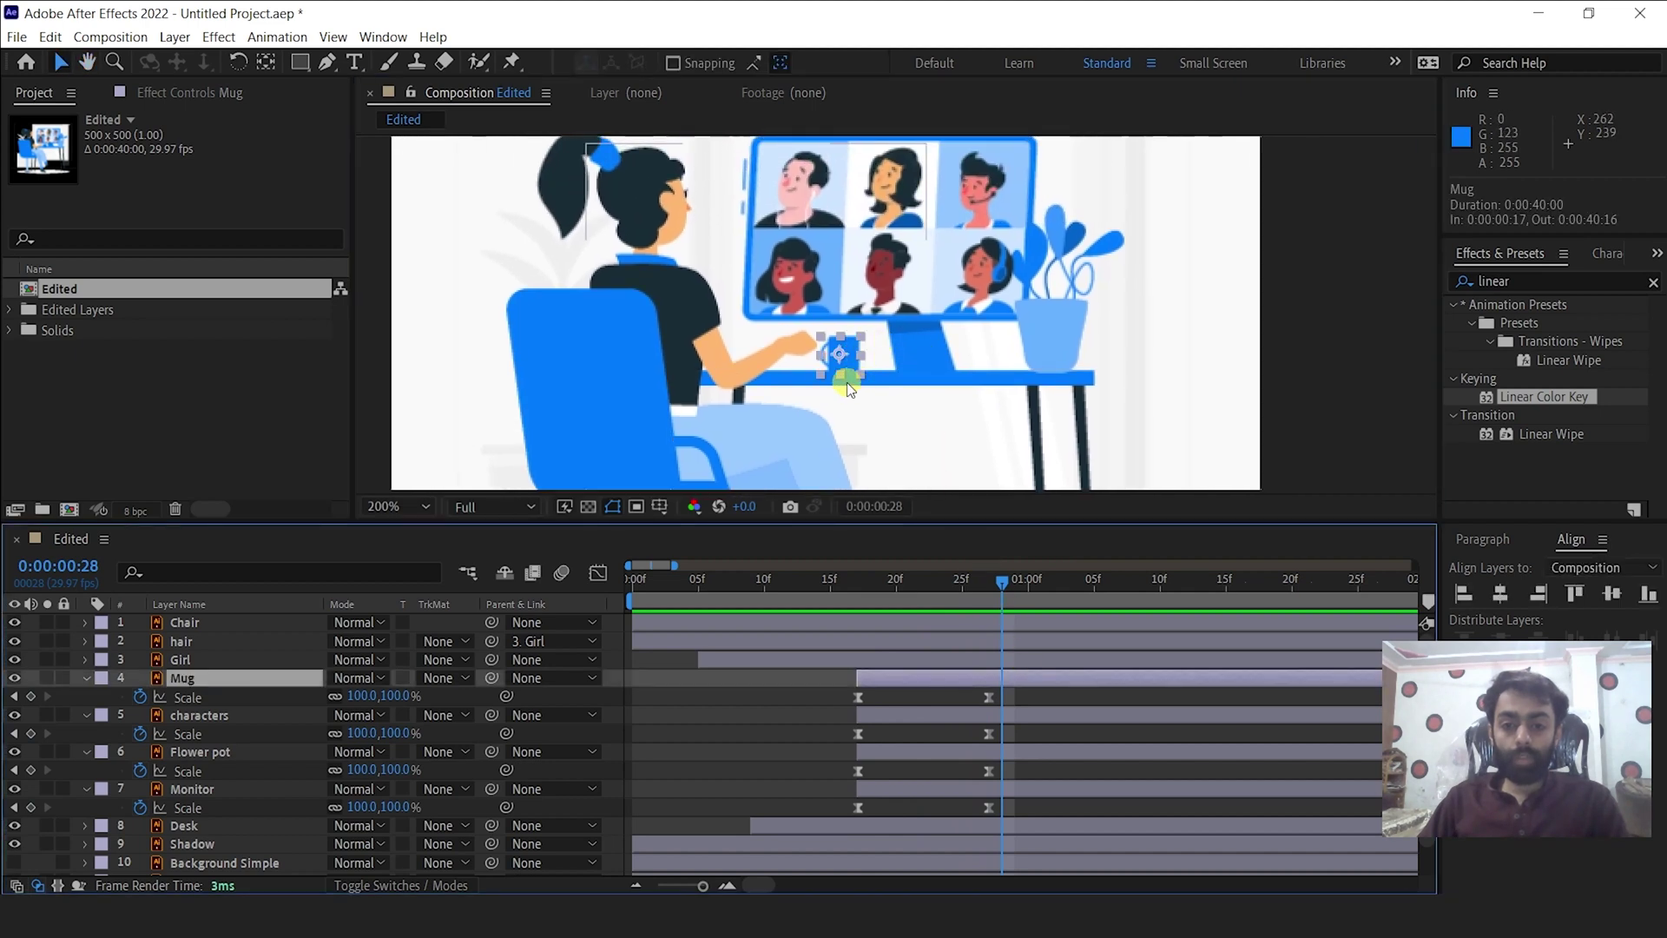
scroll(817, 384, "up", 2)
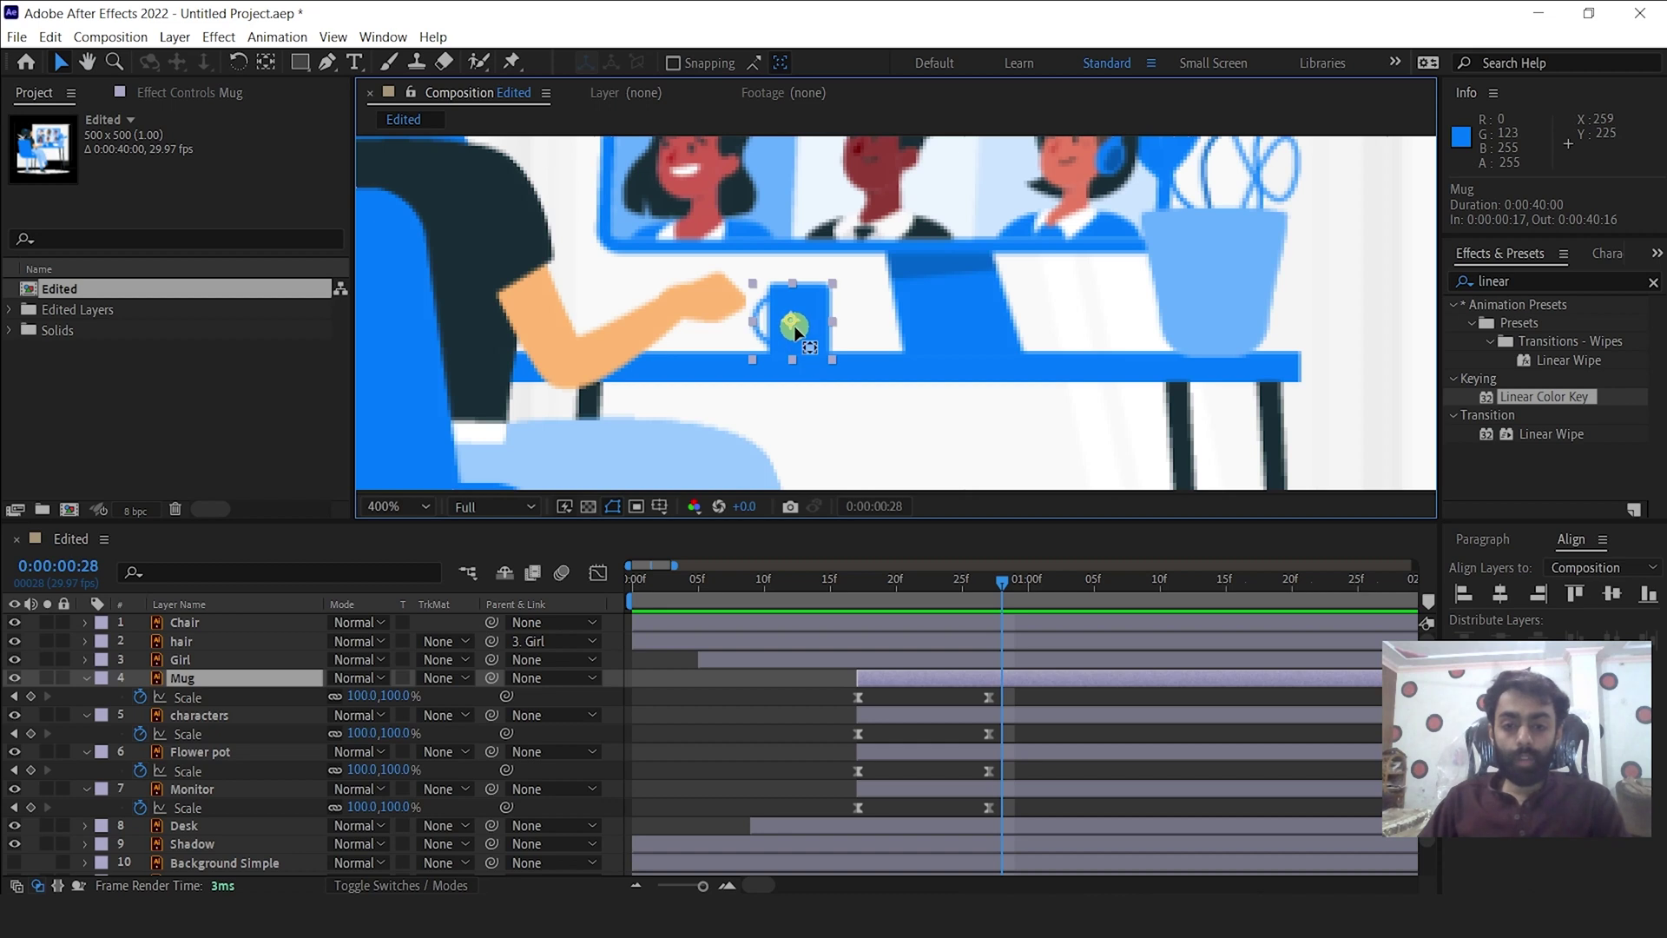
left_click_drag(795, 330, 793, 361)
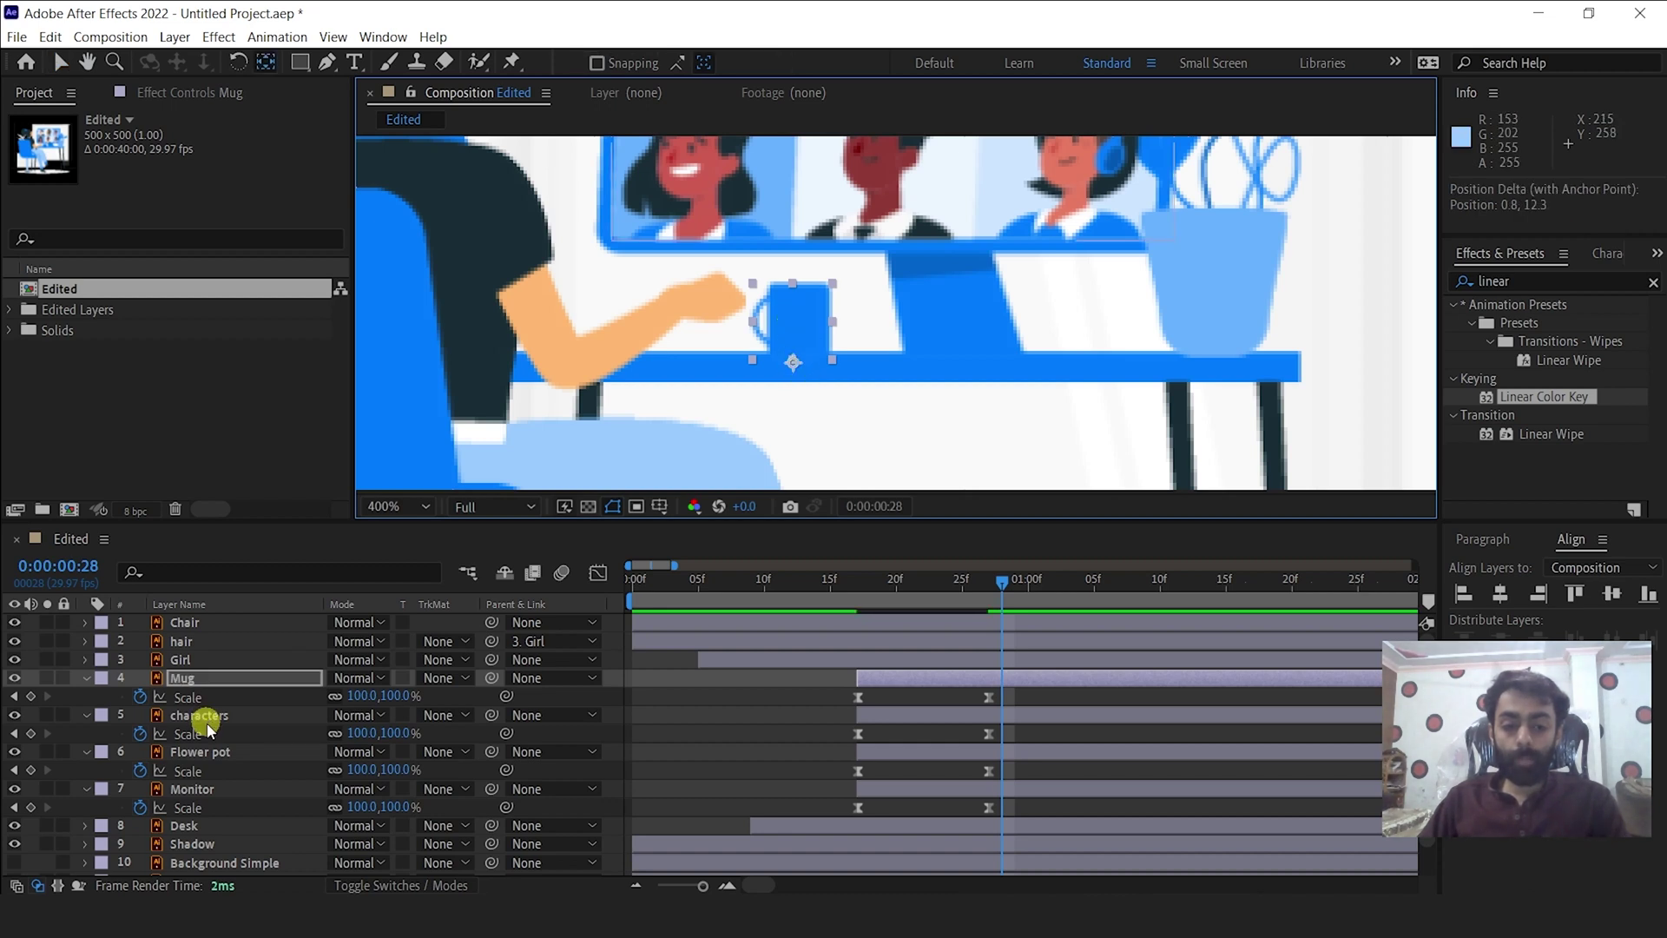
Move the Flower pot layer's anchor point down to the base of the pot and check how the pot scales up.
left_click(189, 750)
scroll(1116, 234, "down", 2)
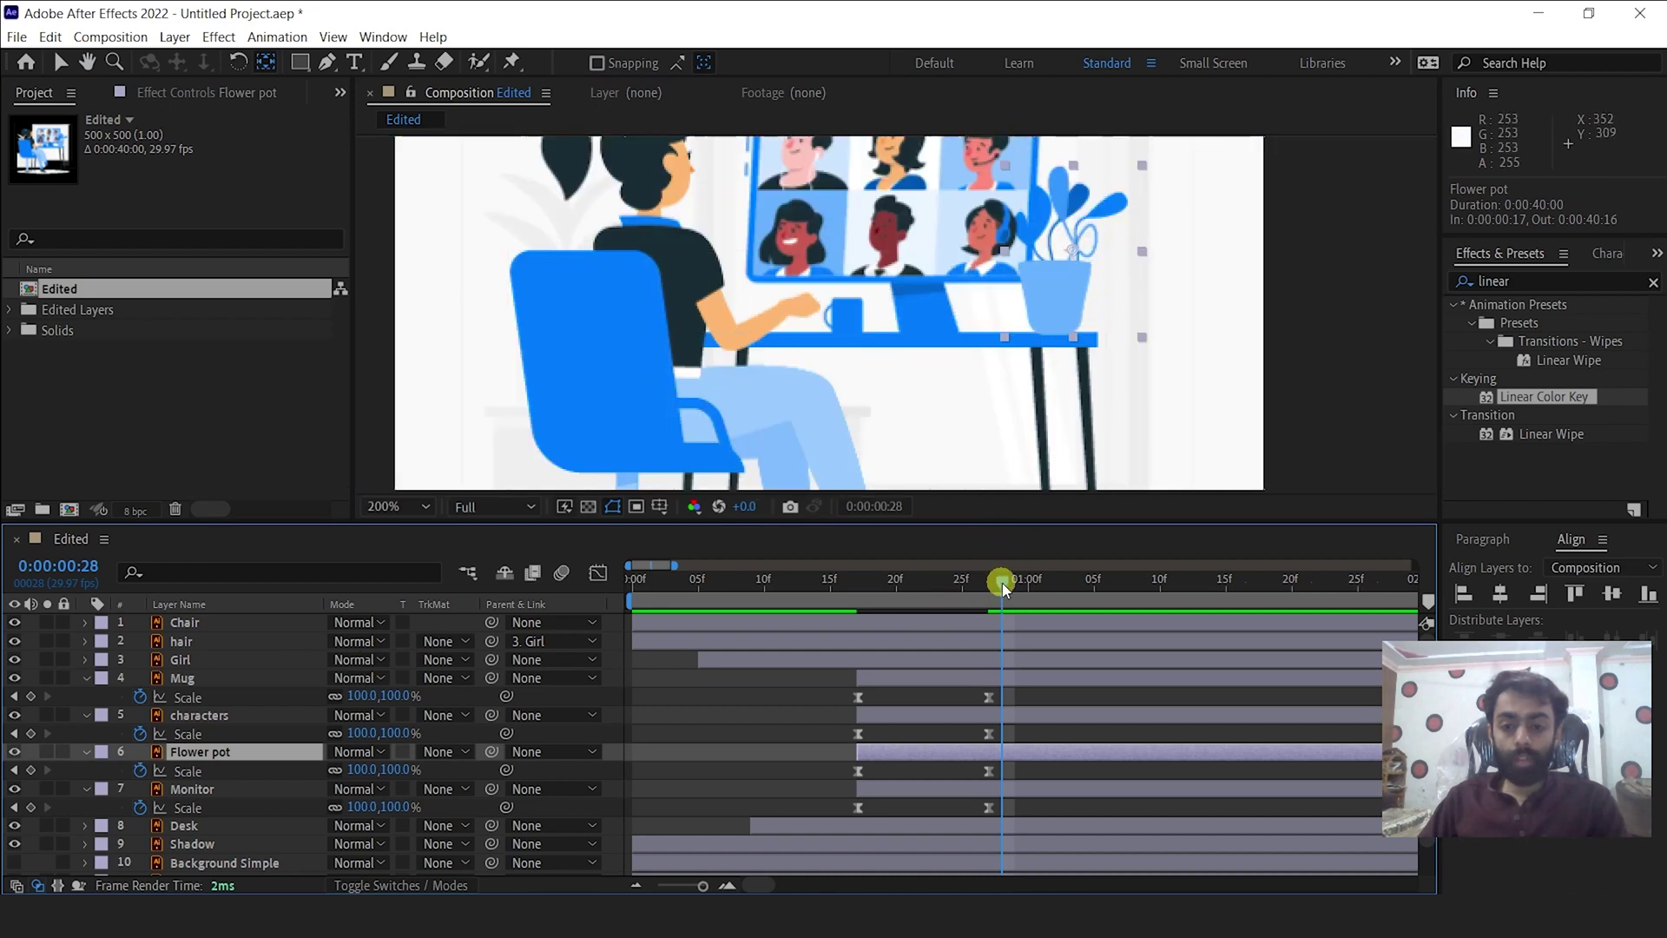
left_click_drag(1002, 582, 910, 581)
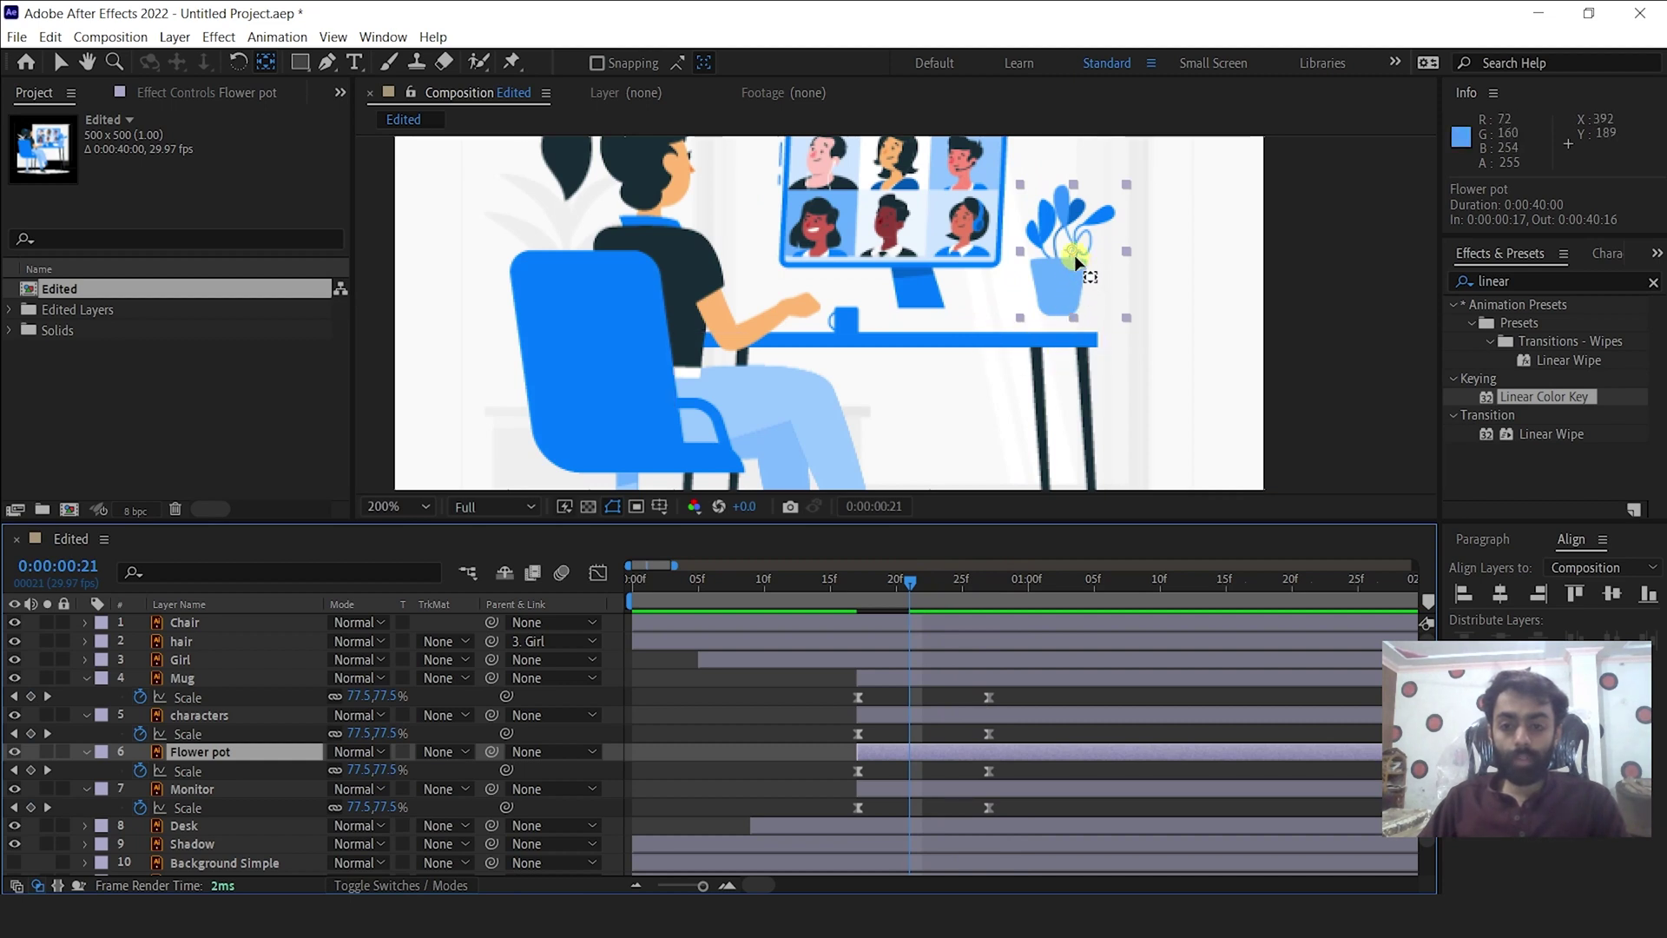
left_click_drag(1073, 256, 1050, 315)
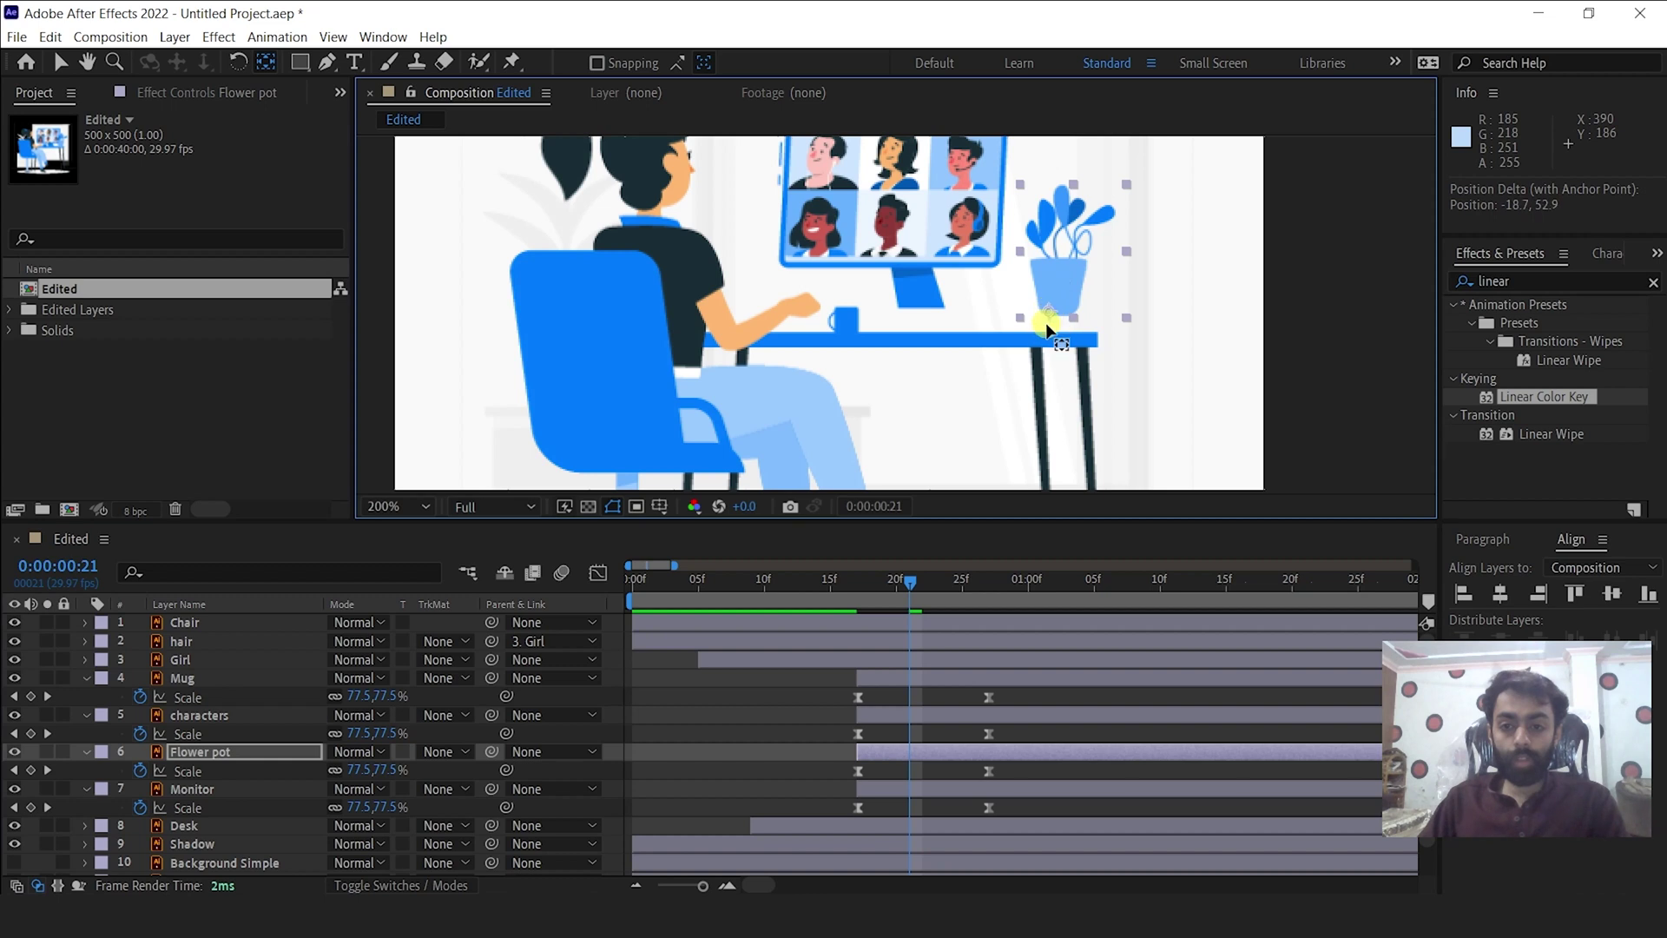
key("v")
key("space")
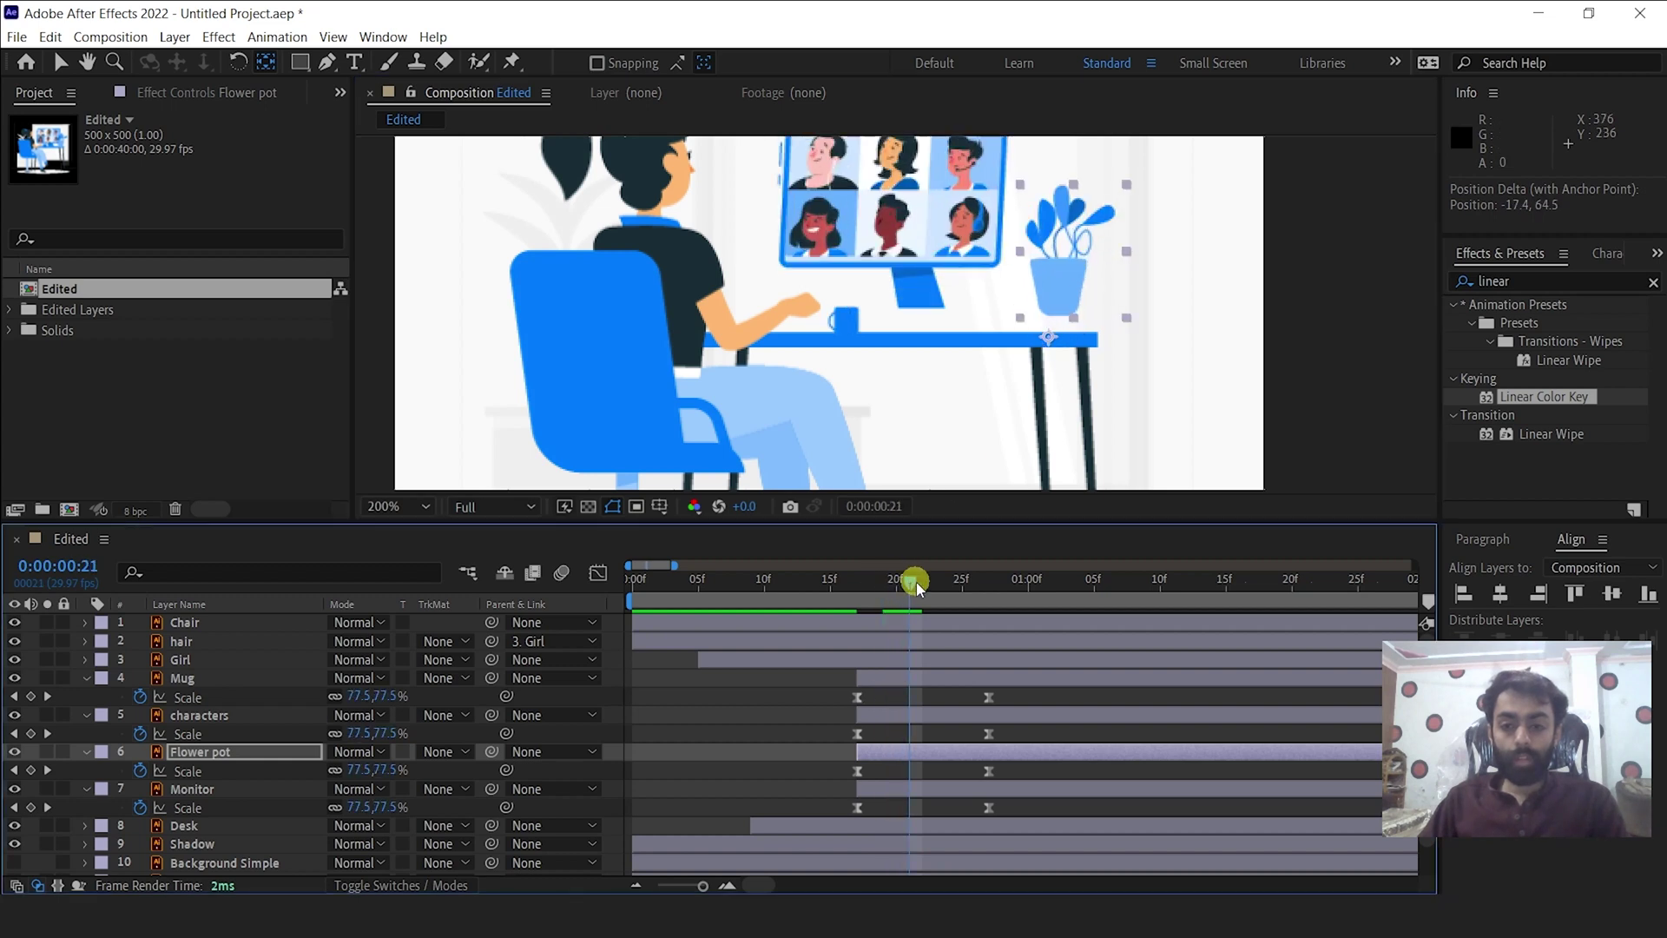
left_click_drag(1071, 278, 1052, 303)
left_click(1118, 734)
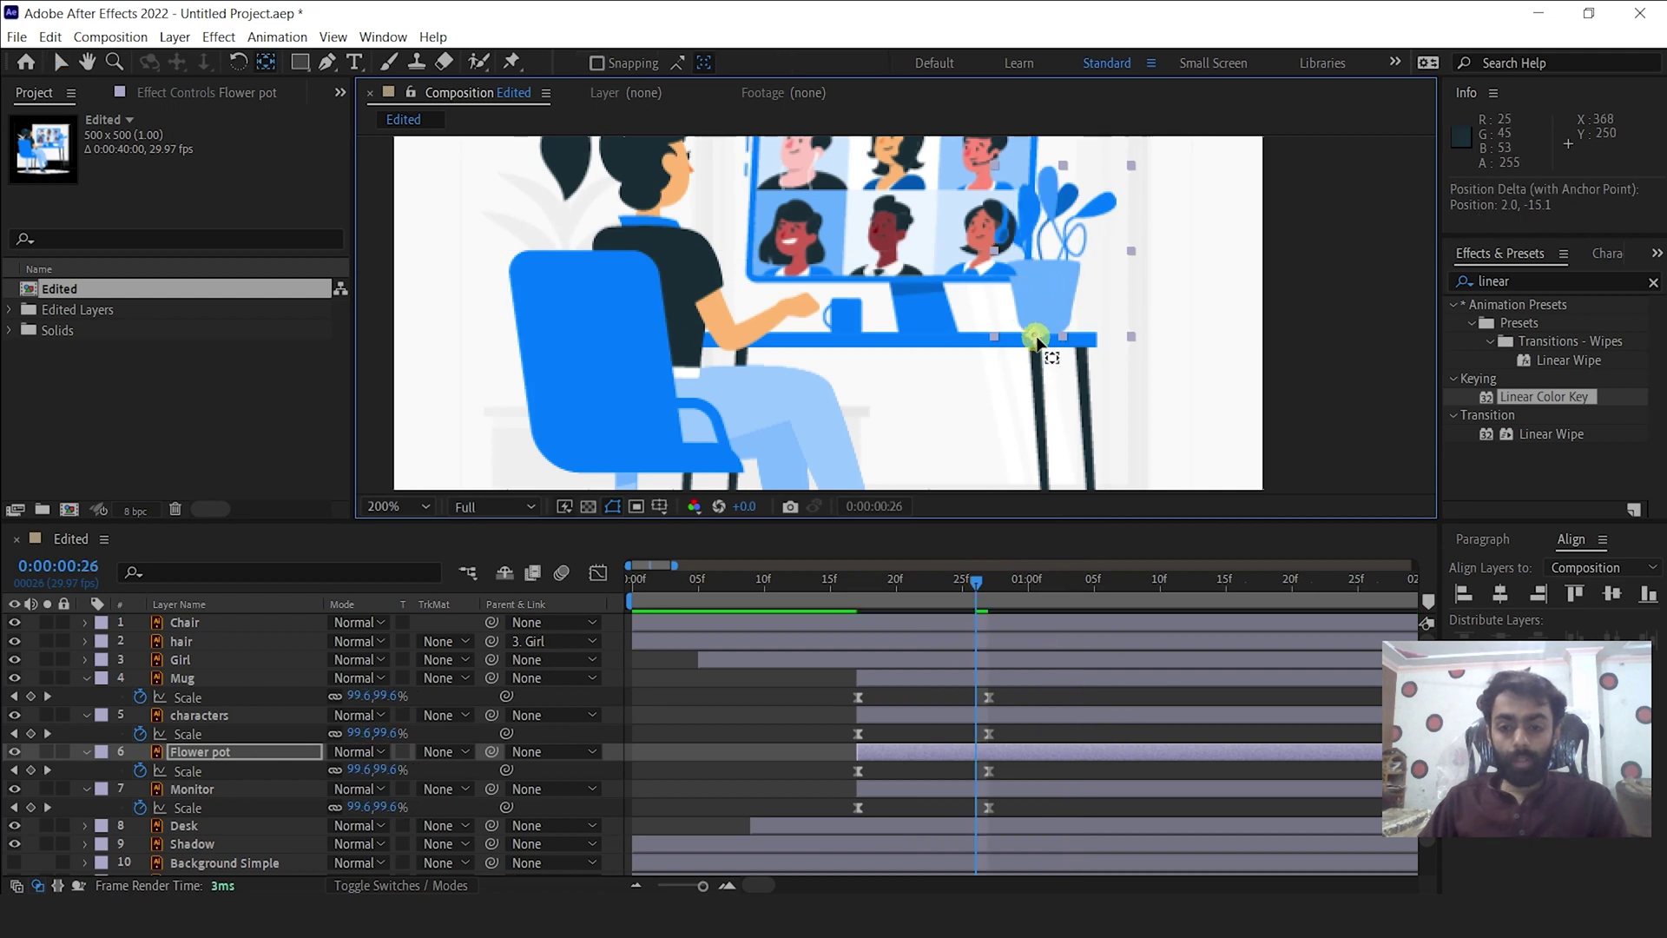
left_click(999, 599)
key("comma")
left_click_drag(955, 580, 1030, 581)
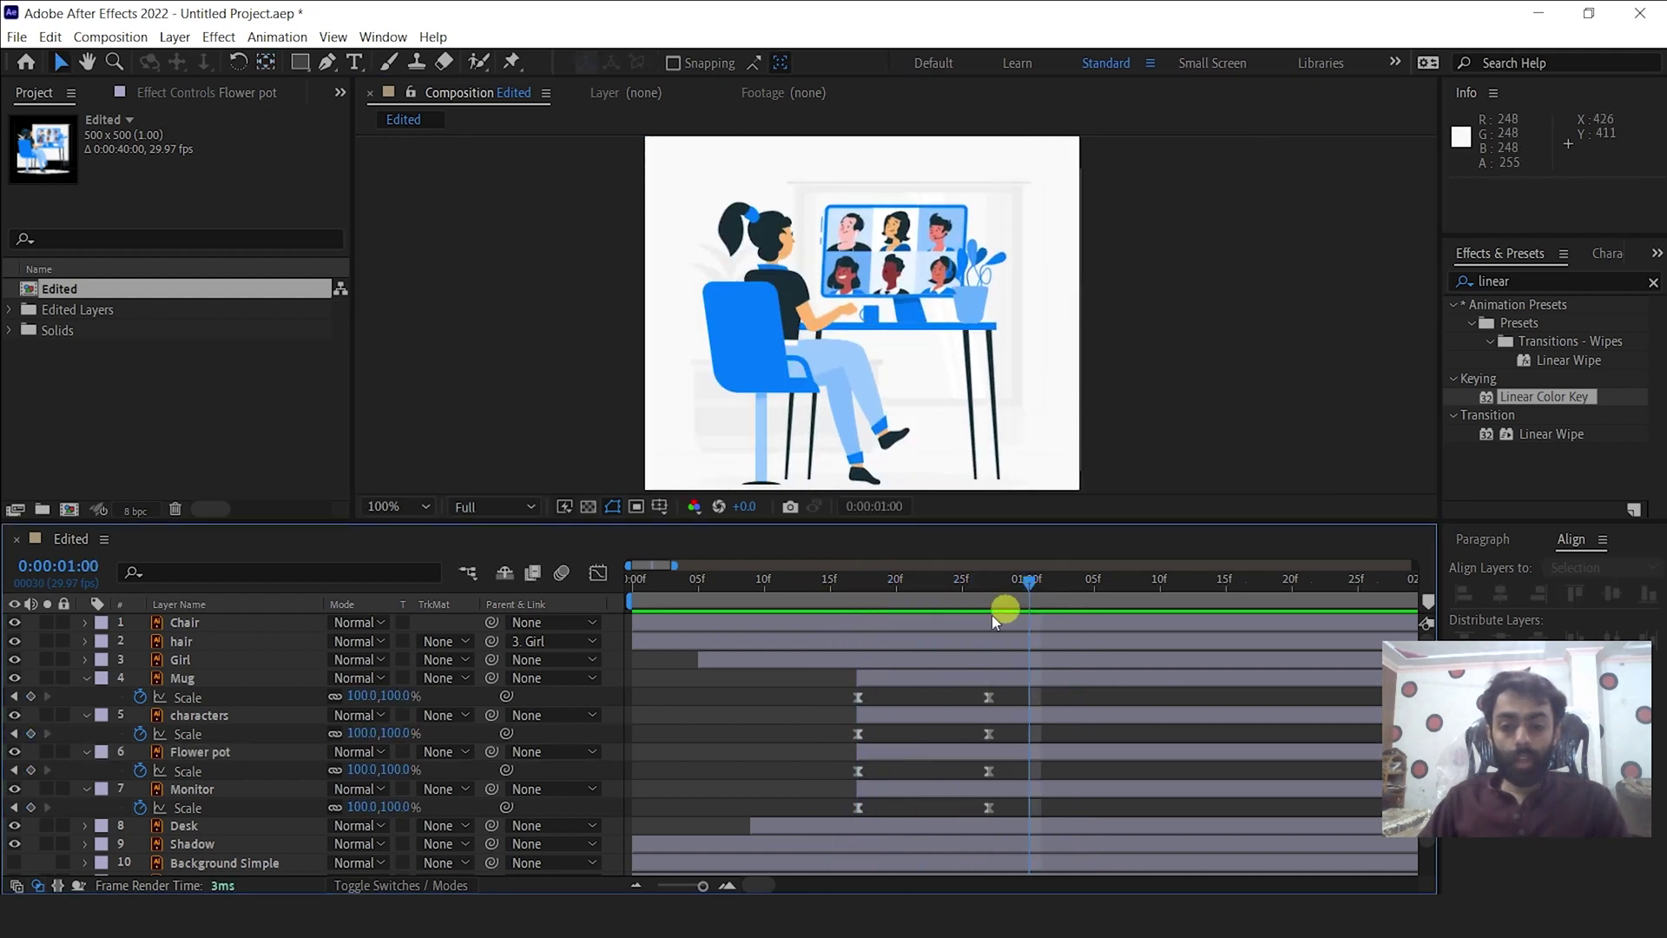
Move the Monitor layer's anchor point down to the foot of the monitor stand and check the scaling.
left_click(223, 790)
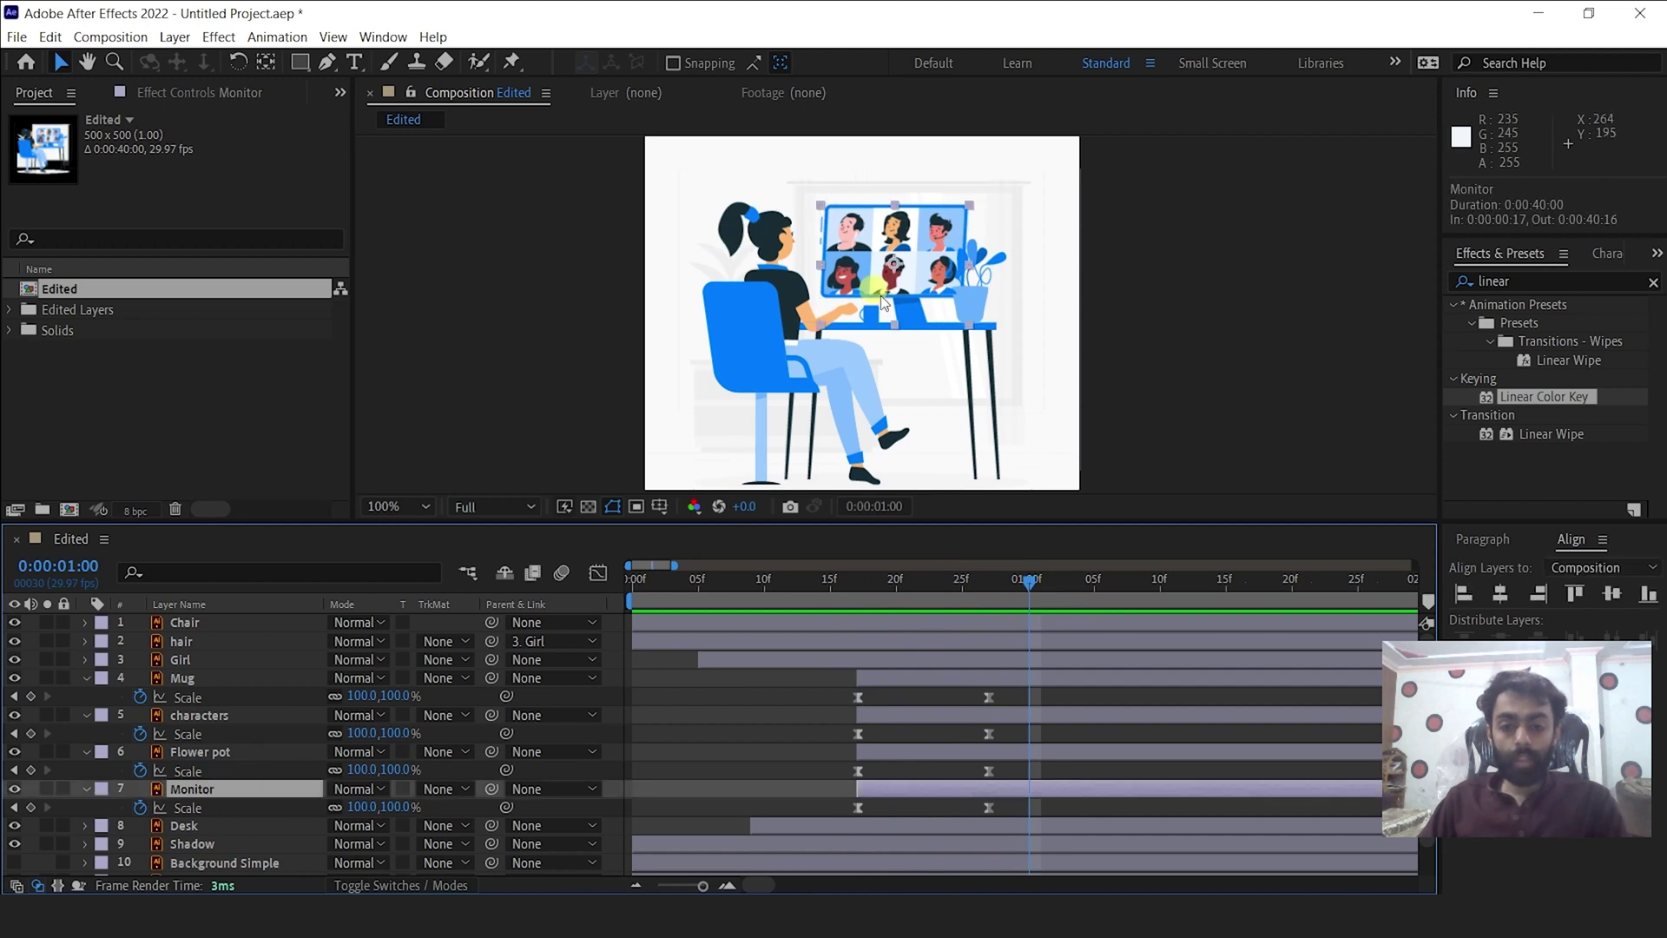
key("y")
left_click_drag(894, 263, 915, 325)
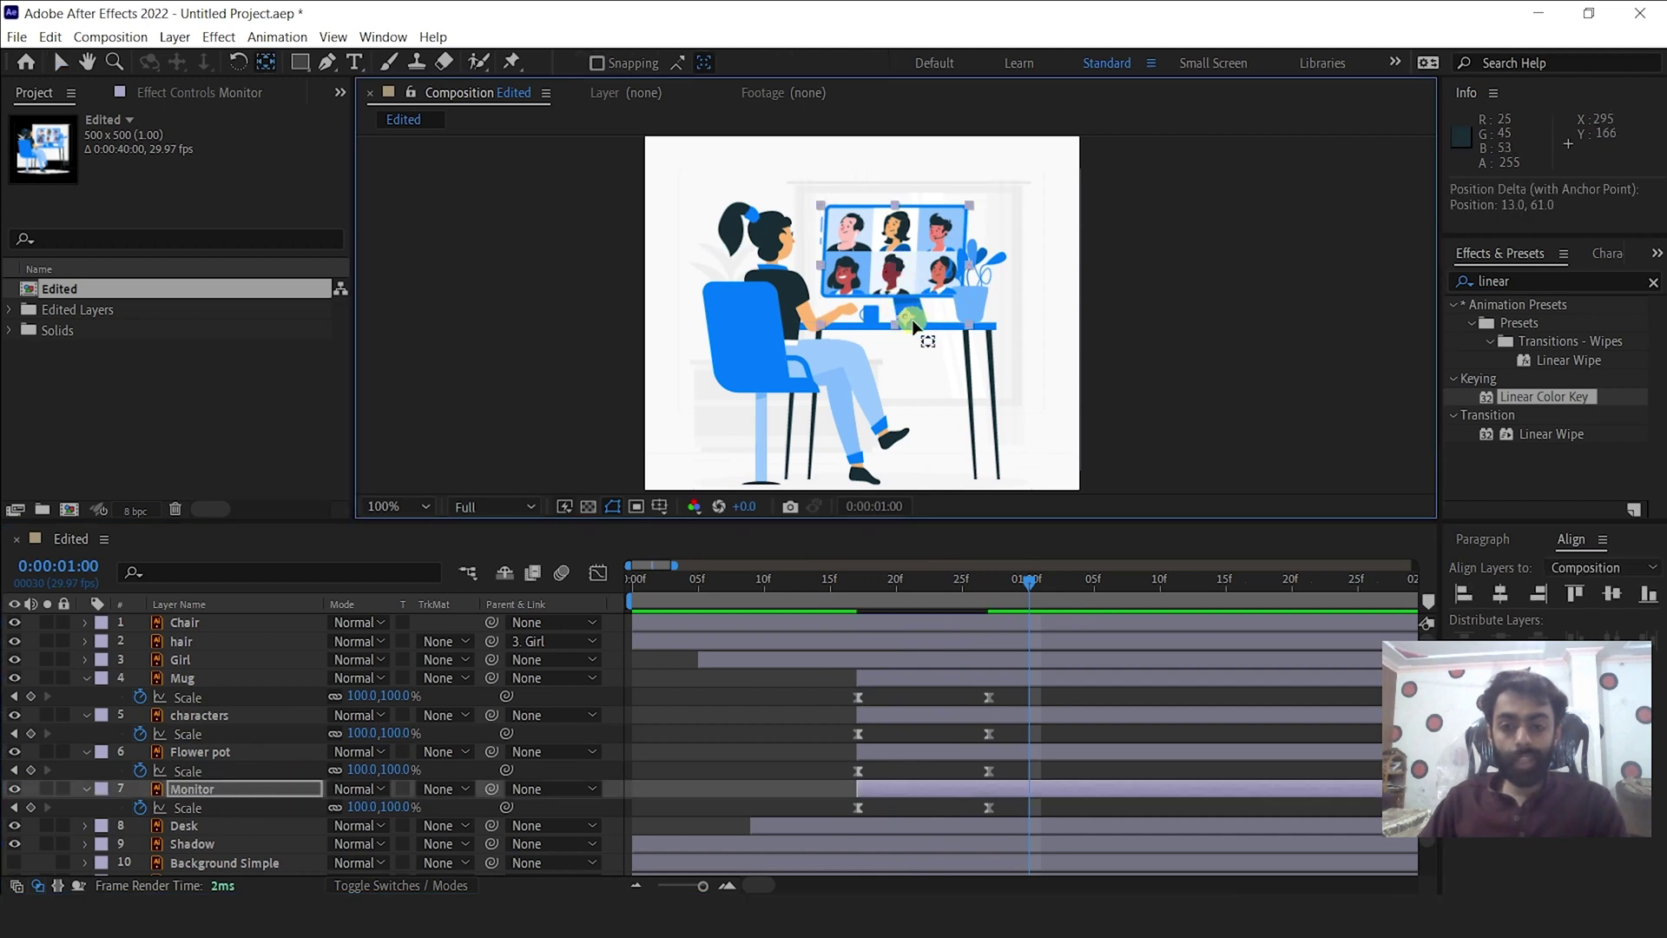
left_click(1010, 548)
left_click_drag(1027, 590, 988, 591)
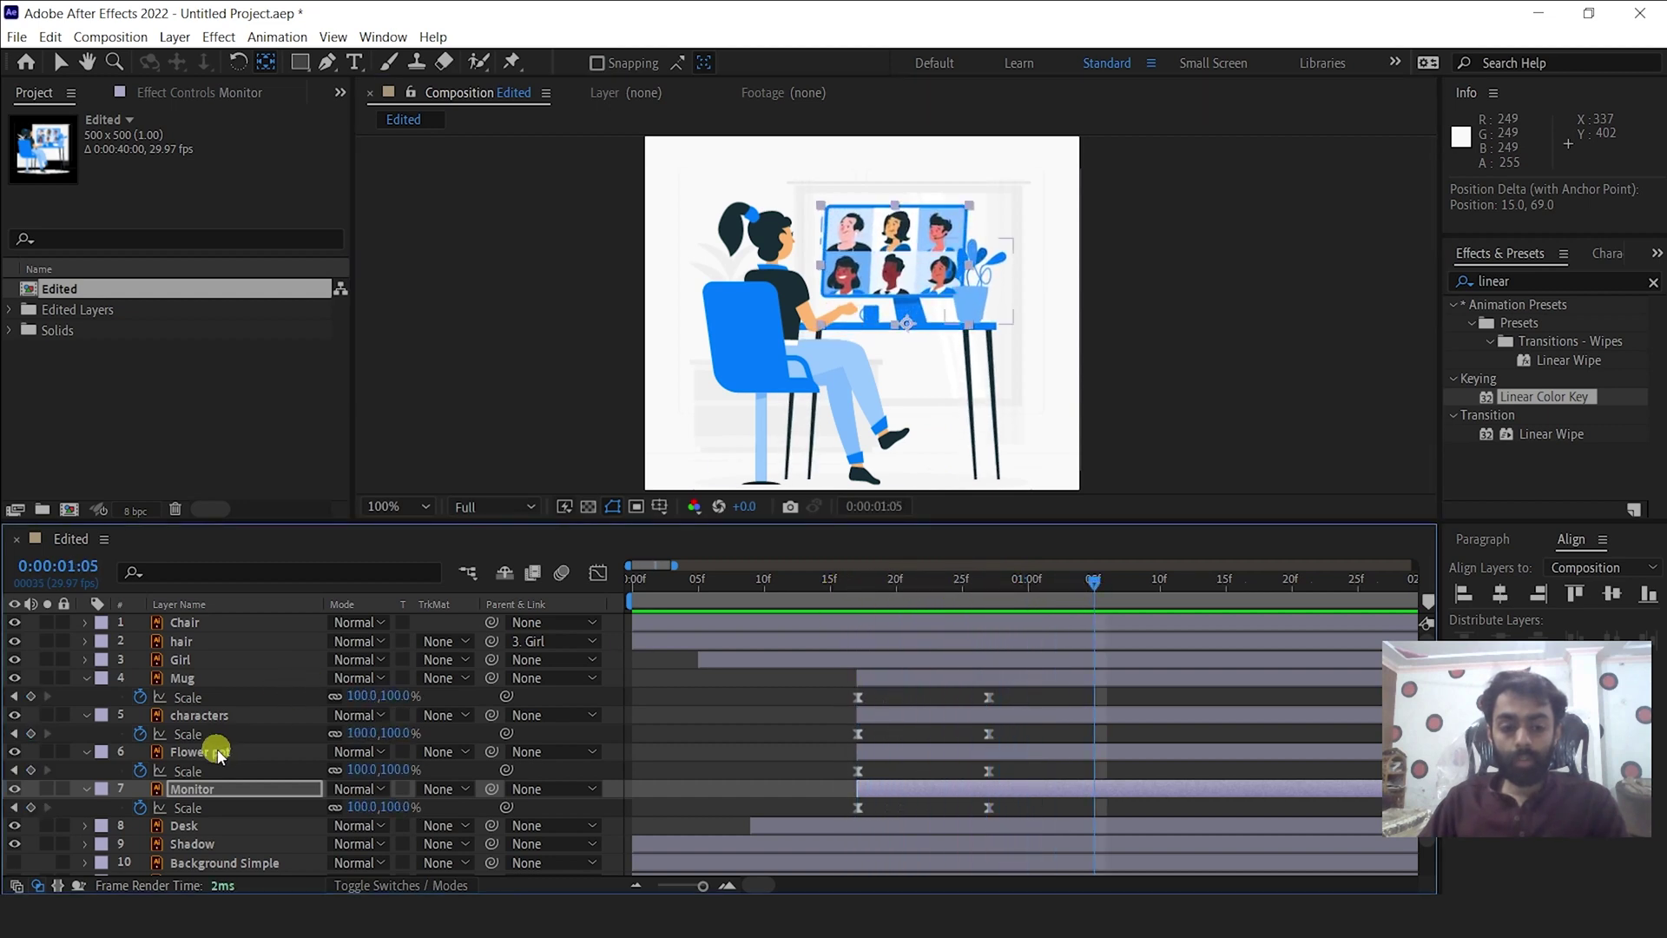
Shift the characters layer with its Scale keyframes to start at 0:00:00:24.
key("v")
left_click(236, 715)
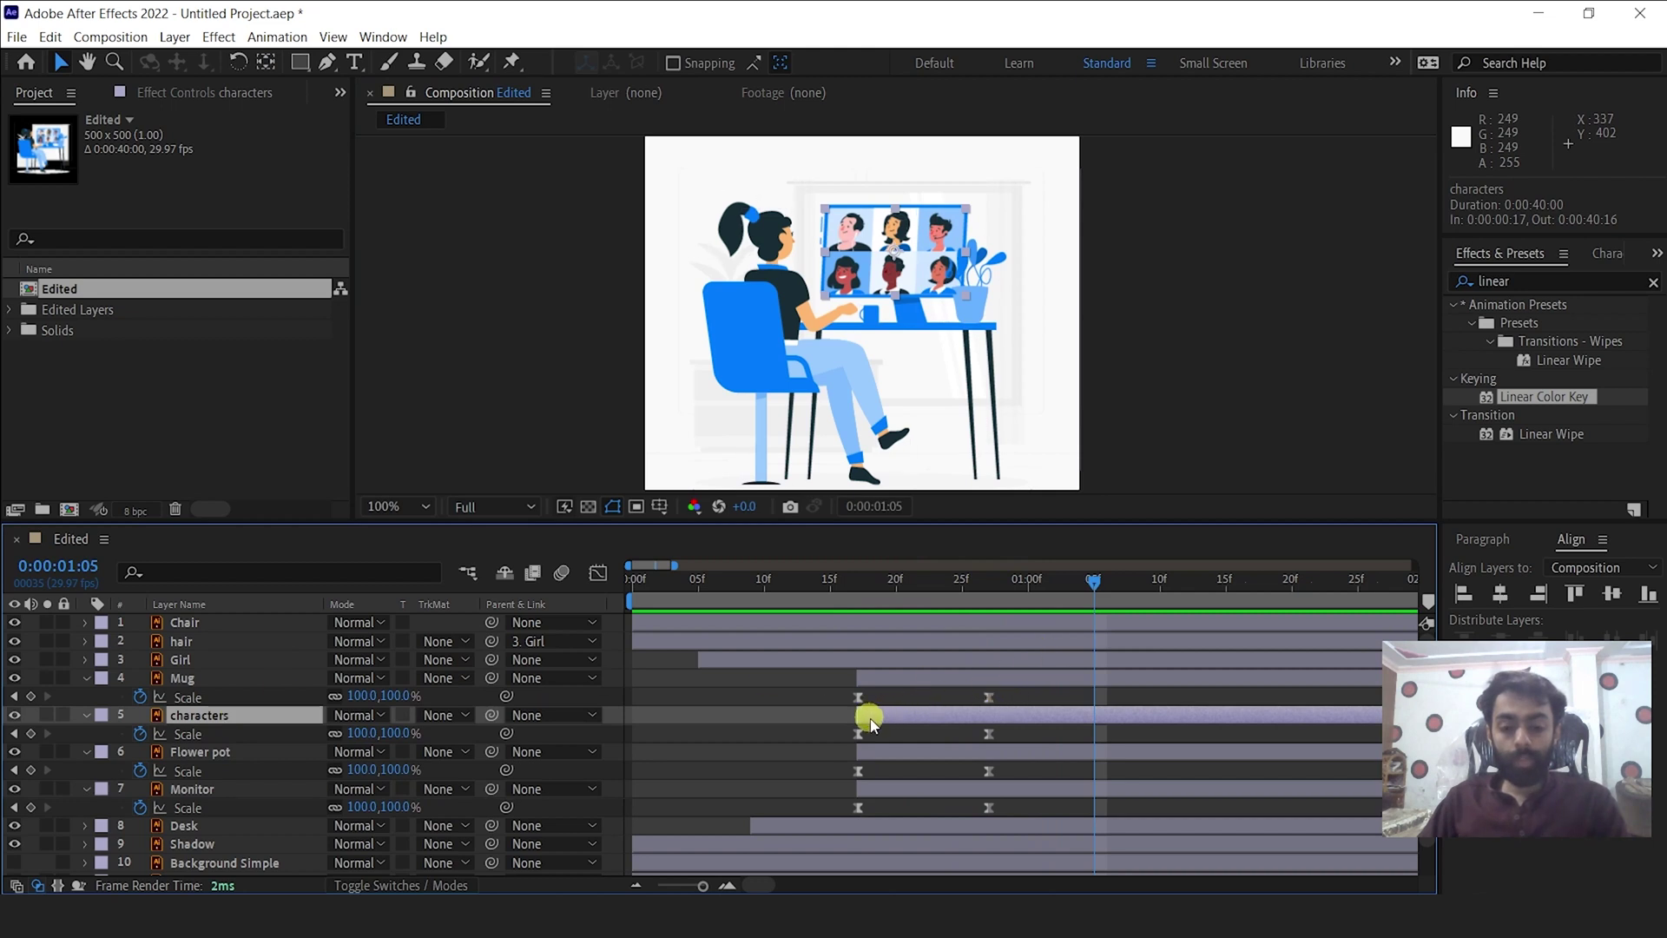
left_click_drag(876, 721, 956, 721)
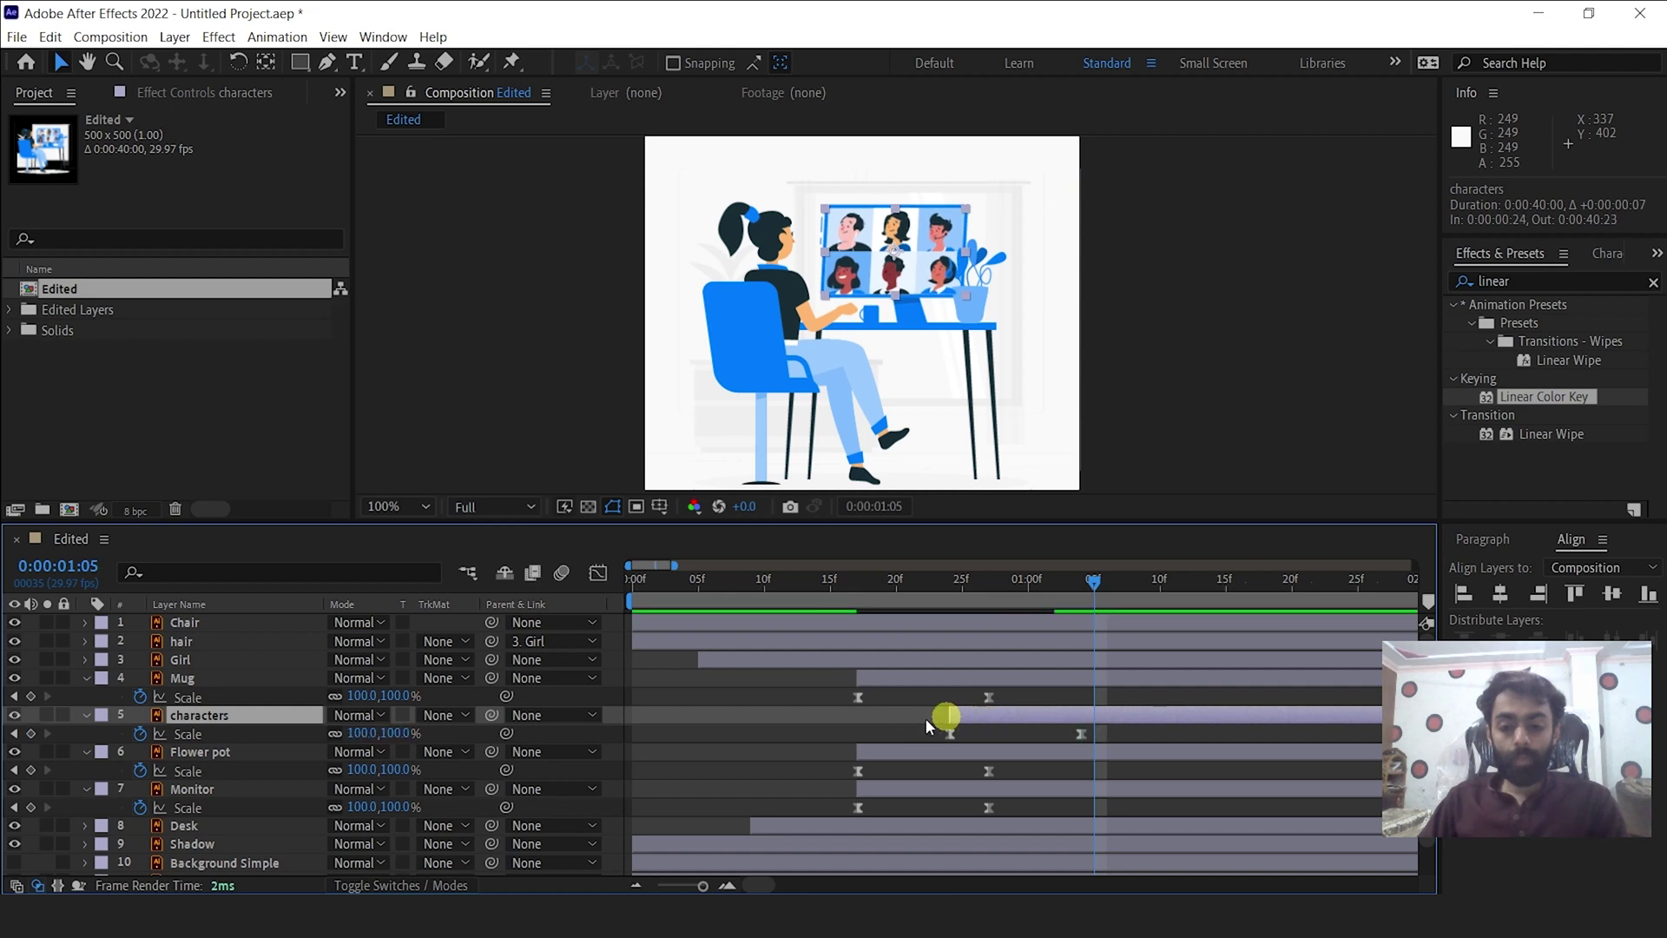
Shift the Flower pot layer with its Scale keyframes to start at 0:00:00:21.
left_click(228, 790)
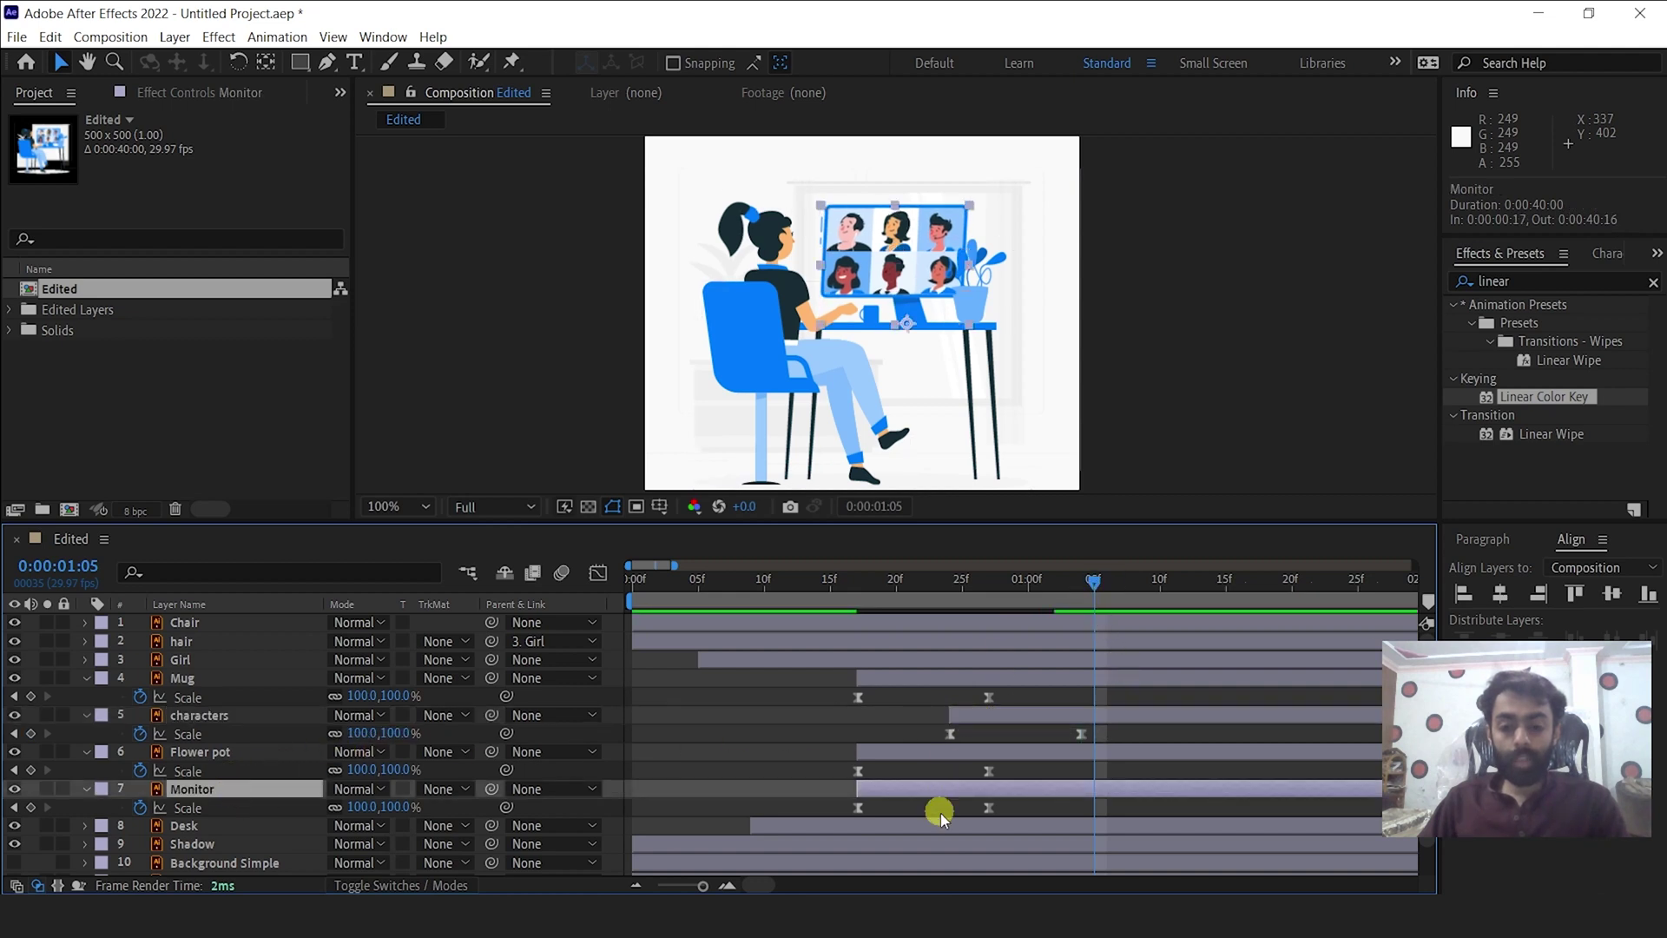
left_click_drag(1087, 604, 1009, 578)
left_click_drag(874, 751, 933, 758)
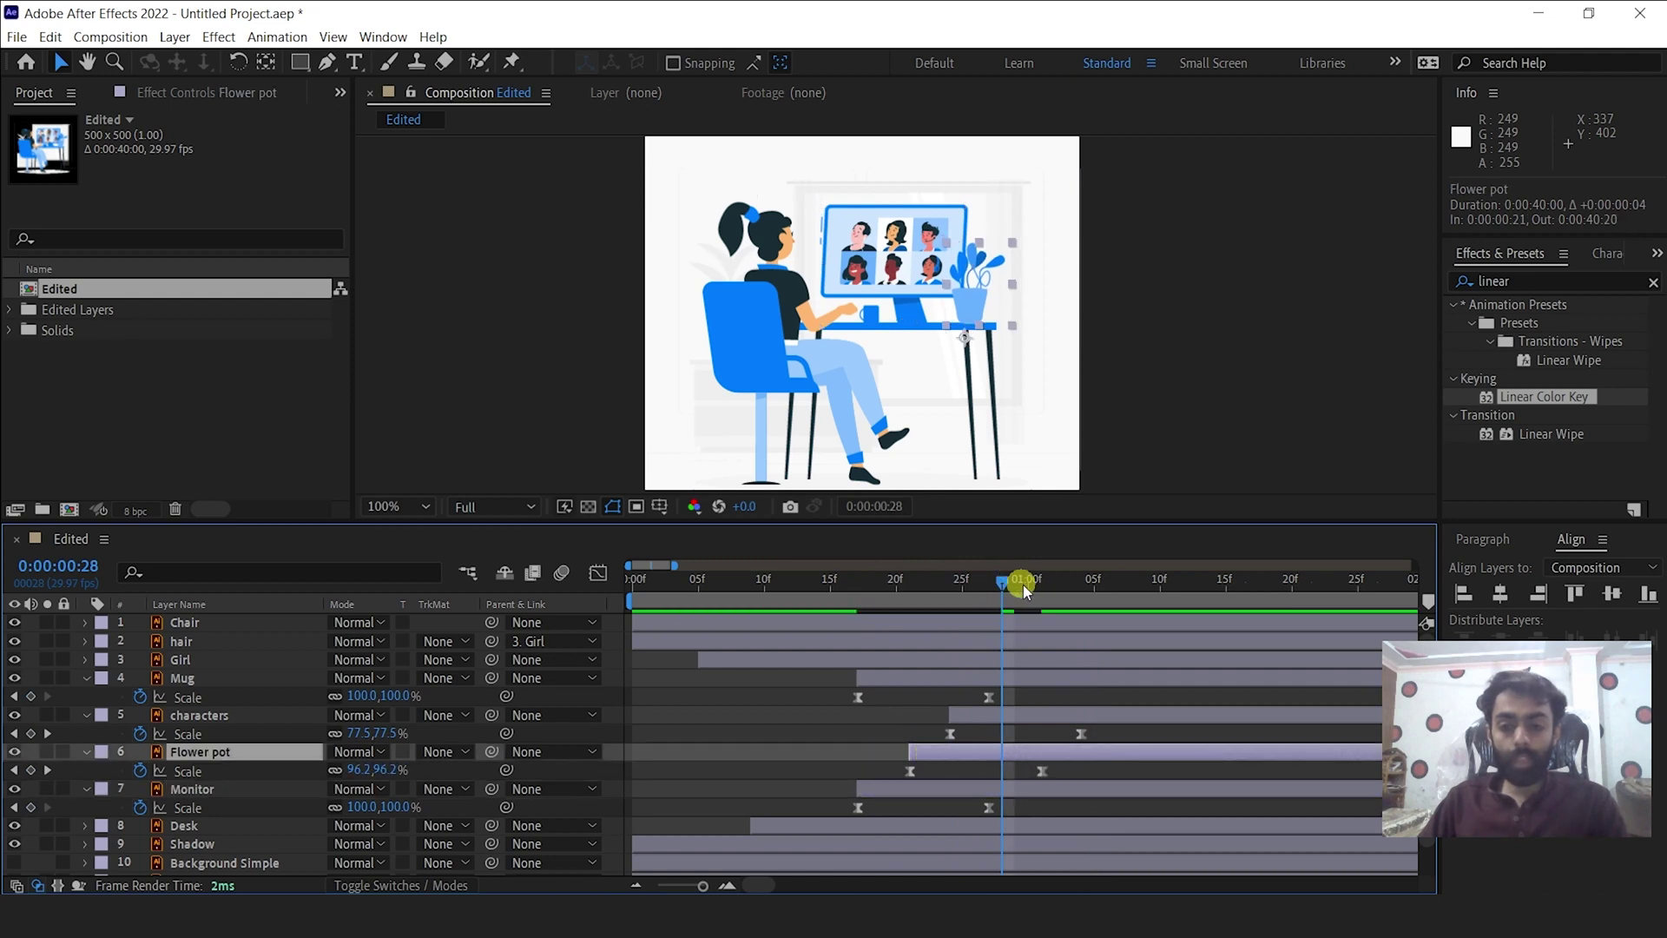
Collapse the layer properties, shorten the work area to slightly over two seconds, and preview the animation from the start.
left_click_drag(1003, 587, 789, 569)
key("space")
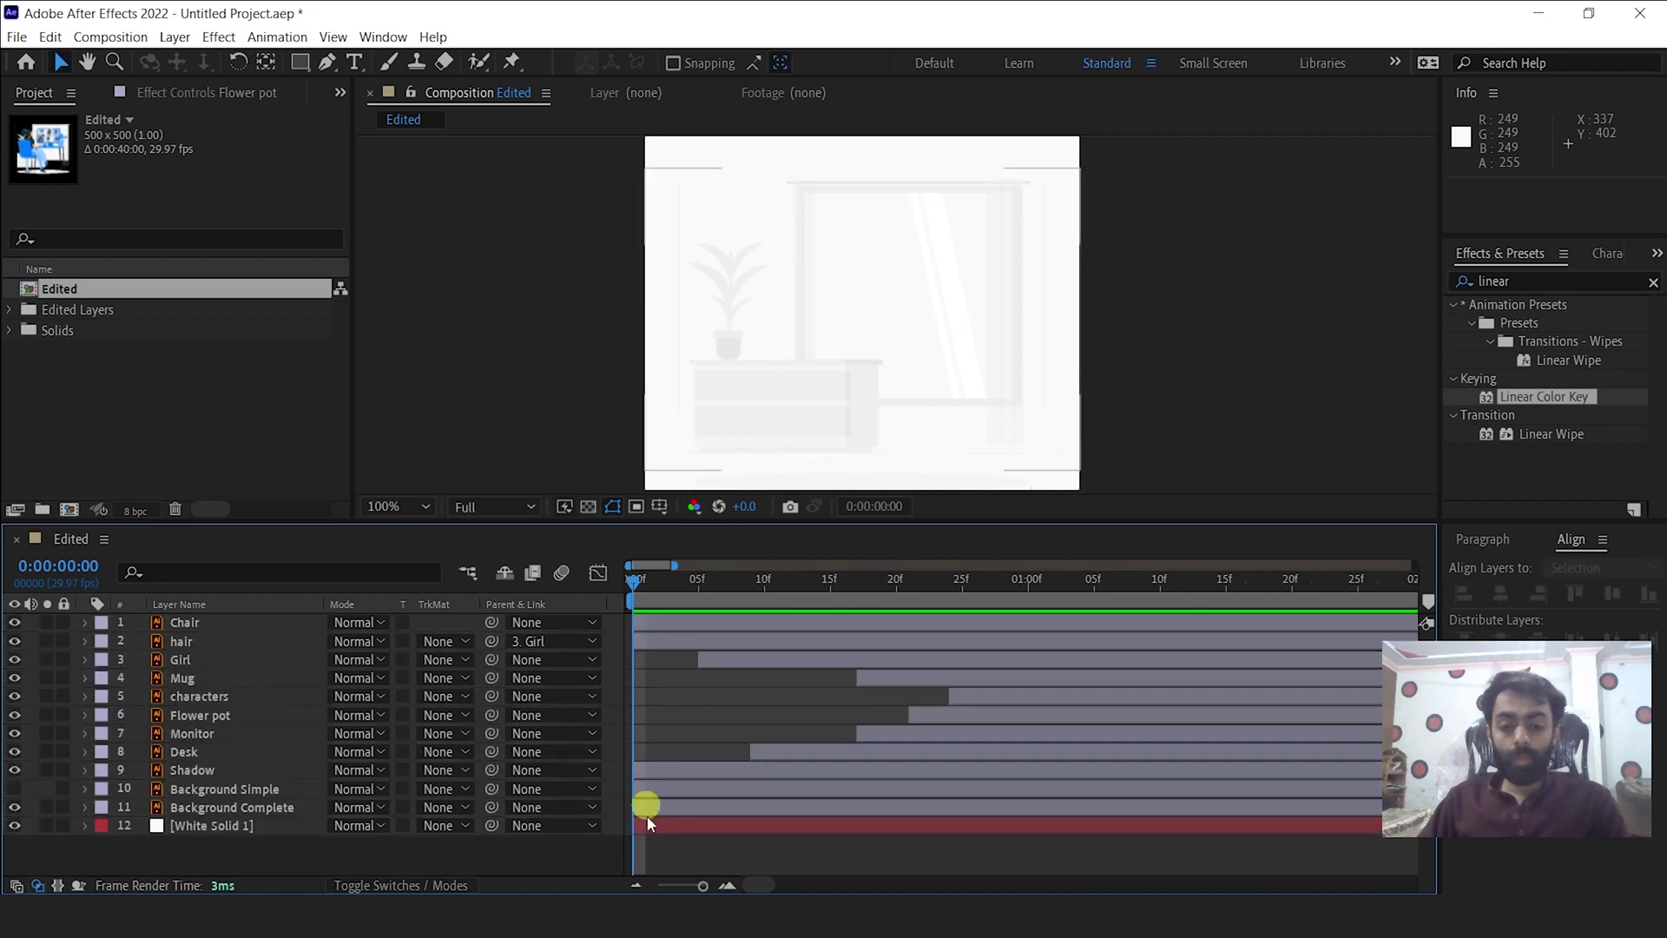
left_click(632, 884)
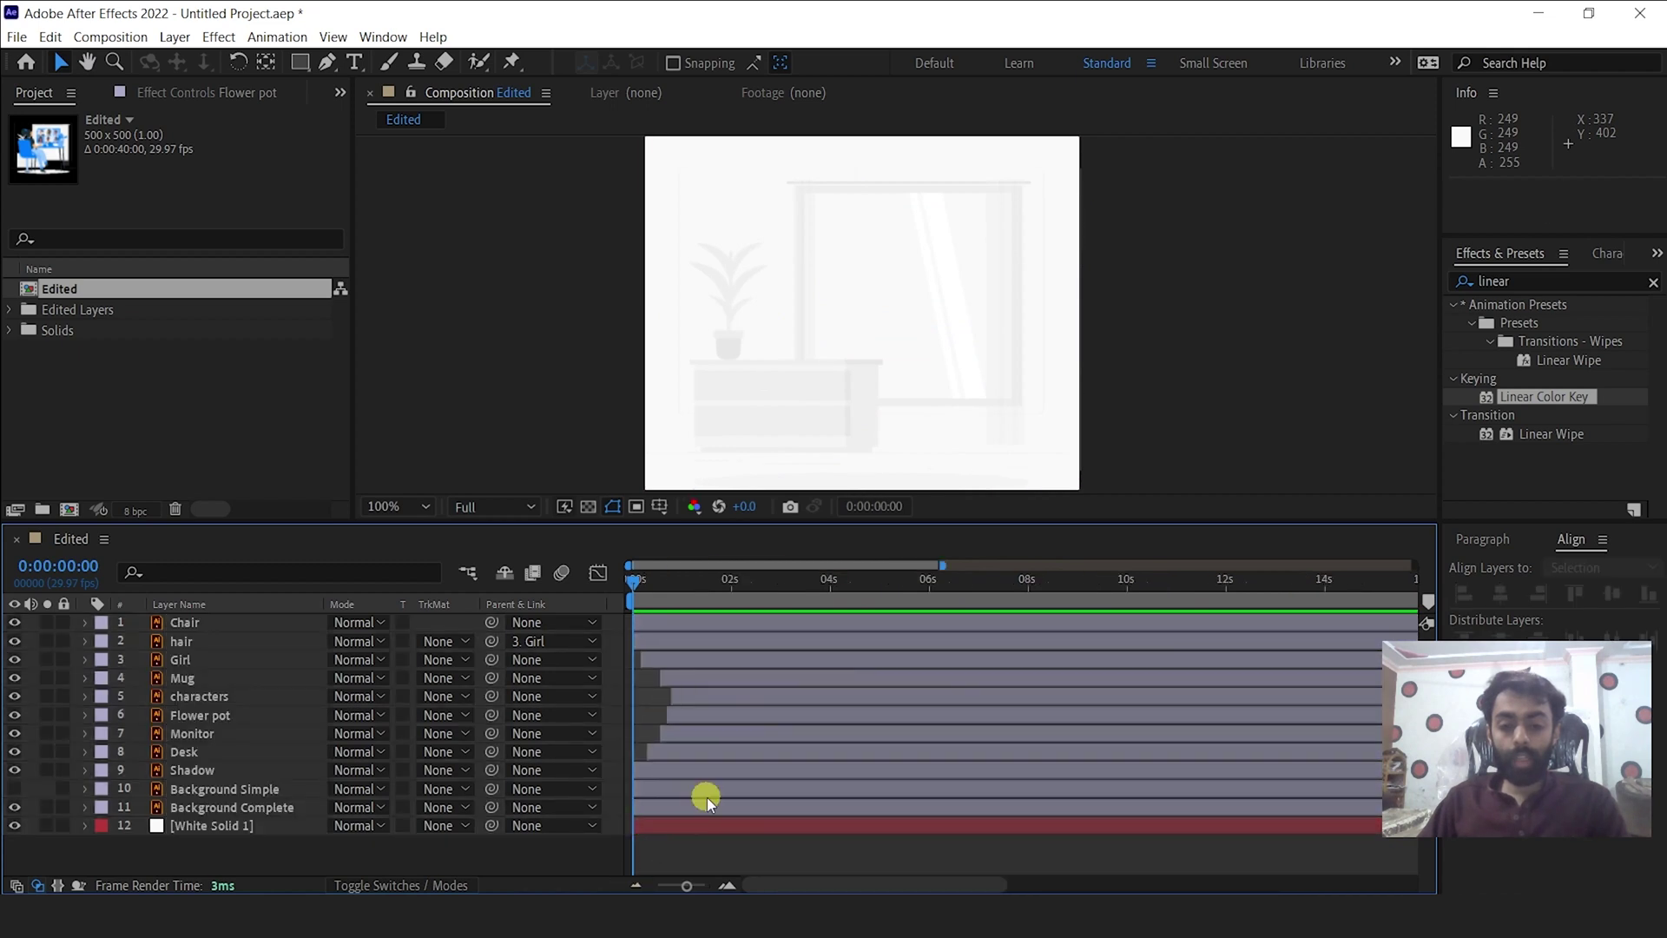
left_click_drag(631, 593, 532, 565)
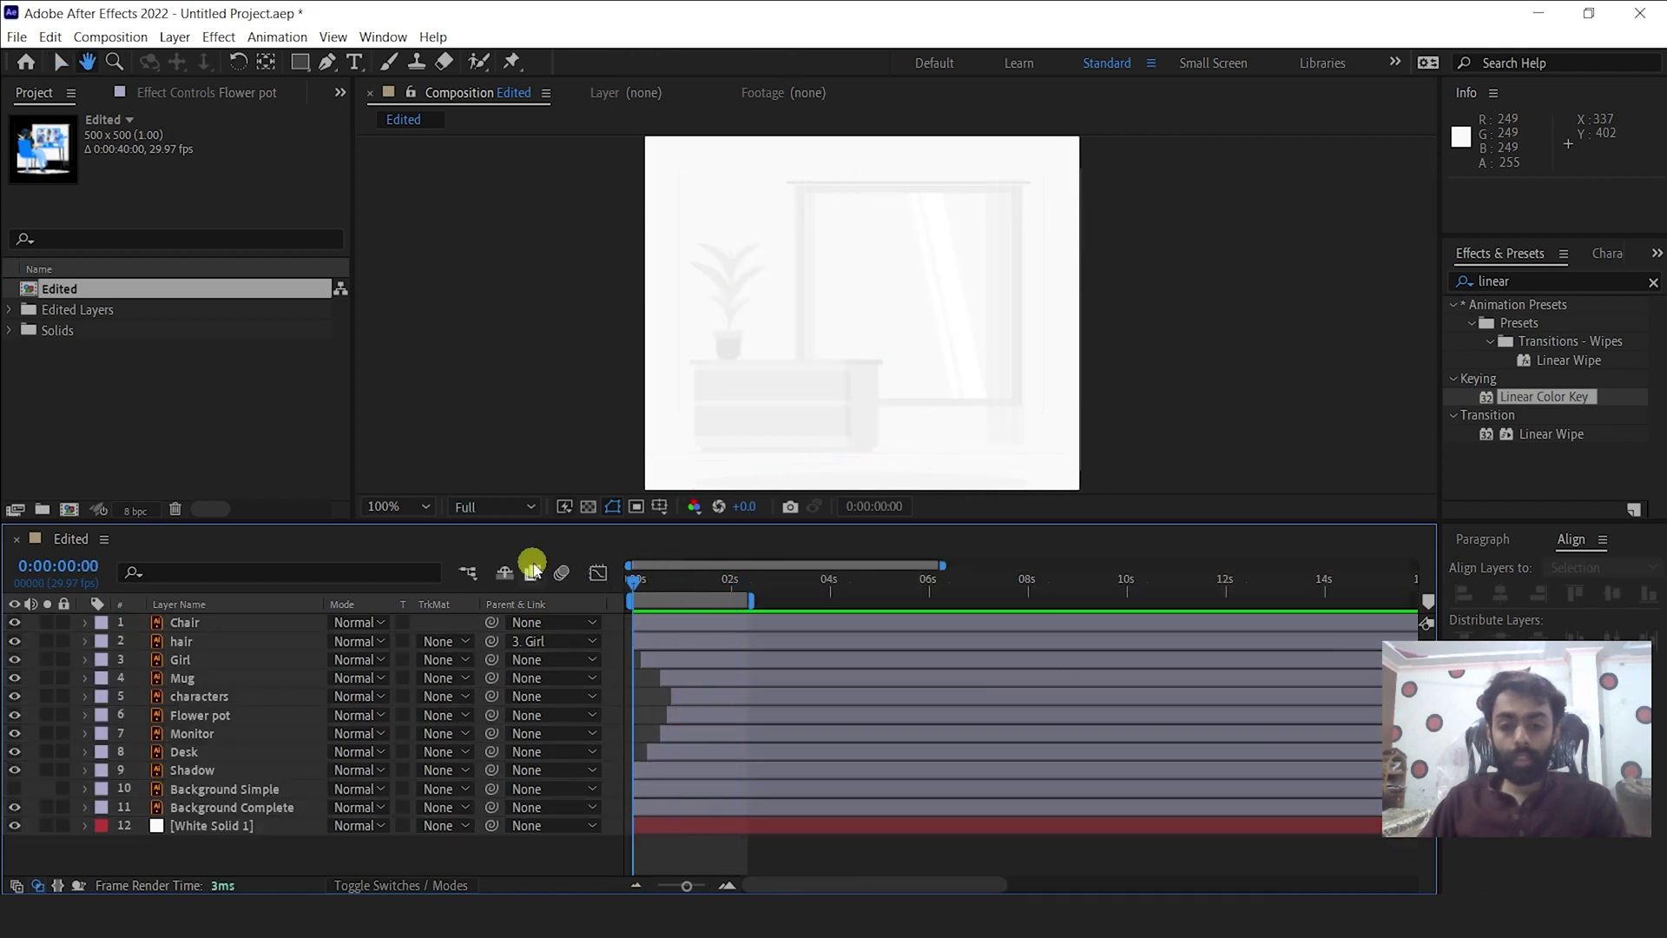
key("space")
key("comma")
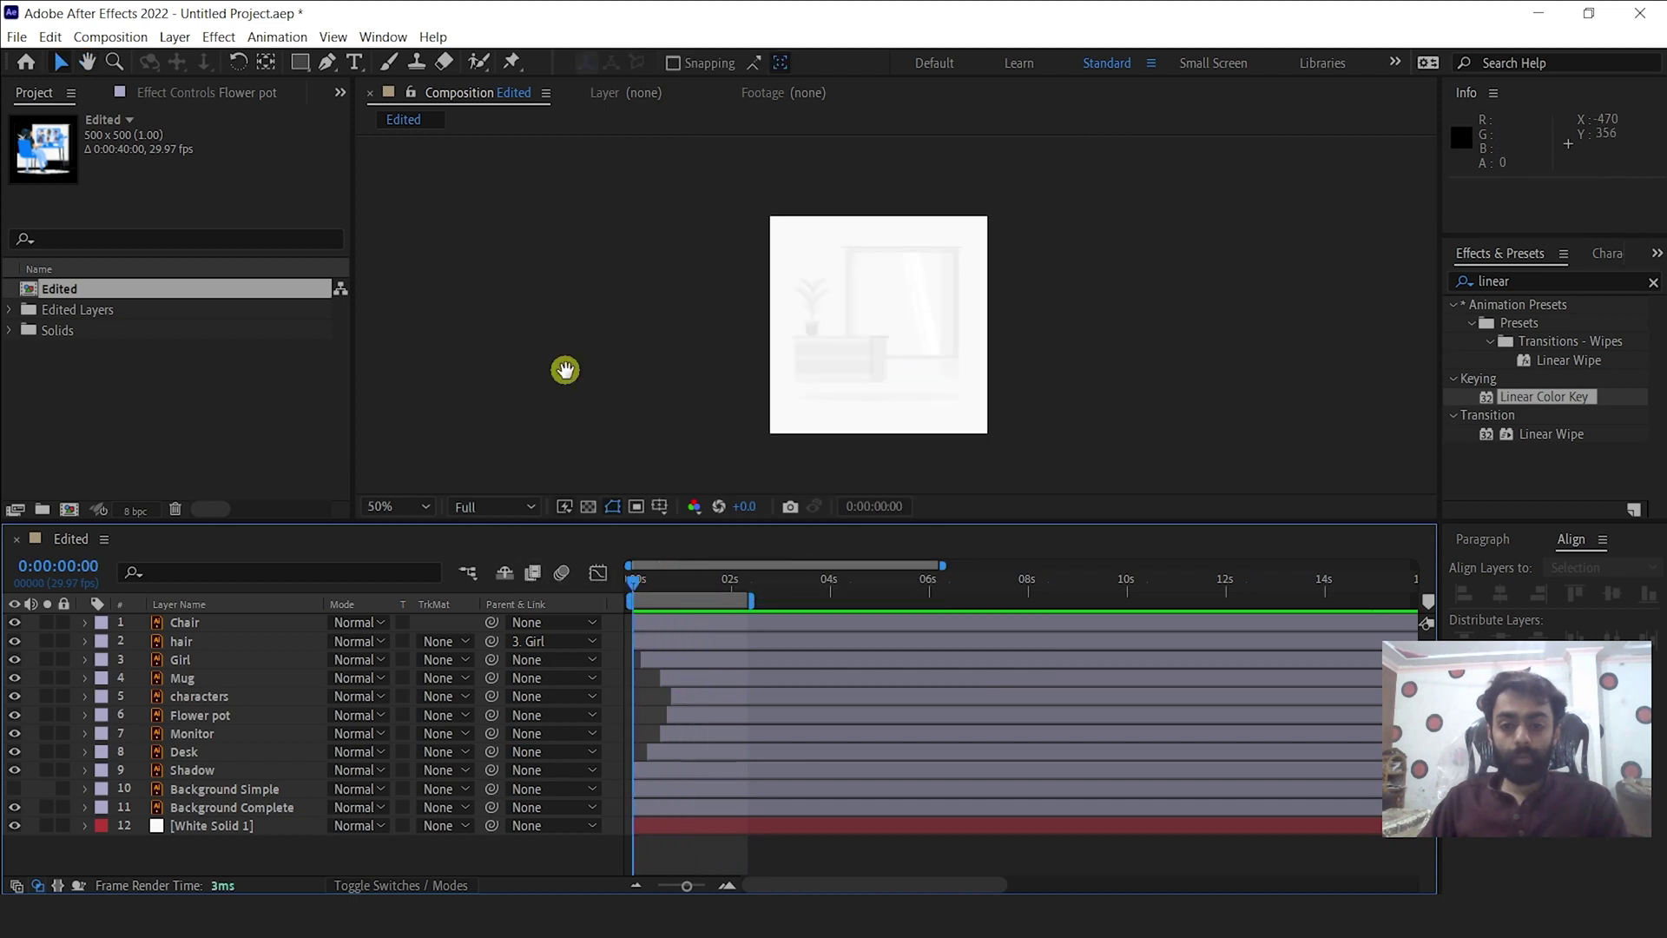
key("period")
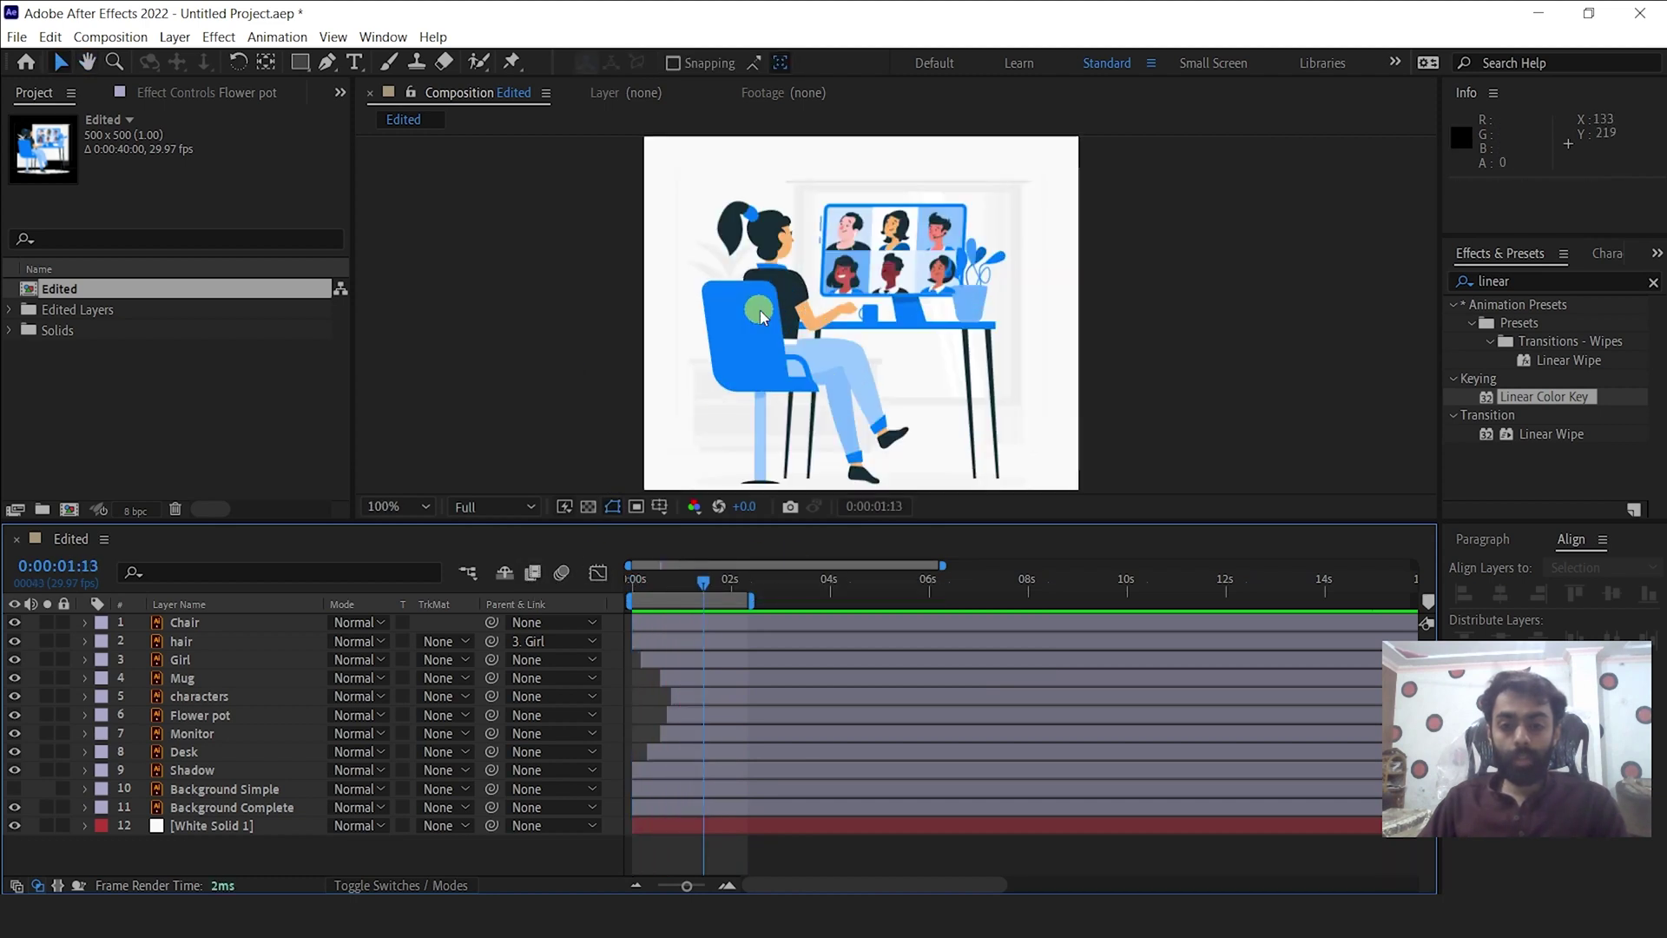
Place a Puppet pin on the hair layer at 0:00:01:06 where the blue hair tie meets the head.
left_click(760, 318)
key("space")
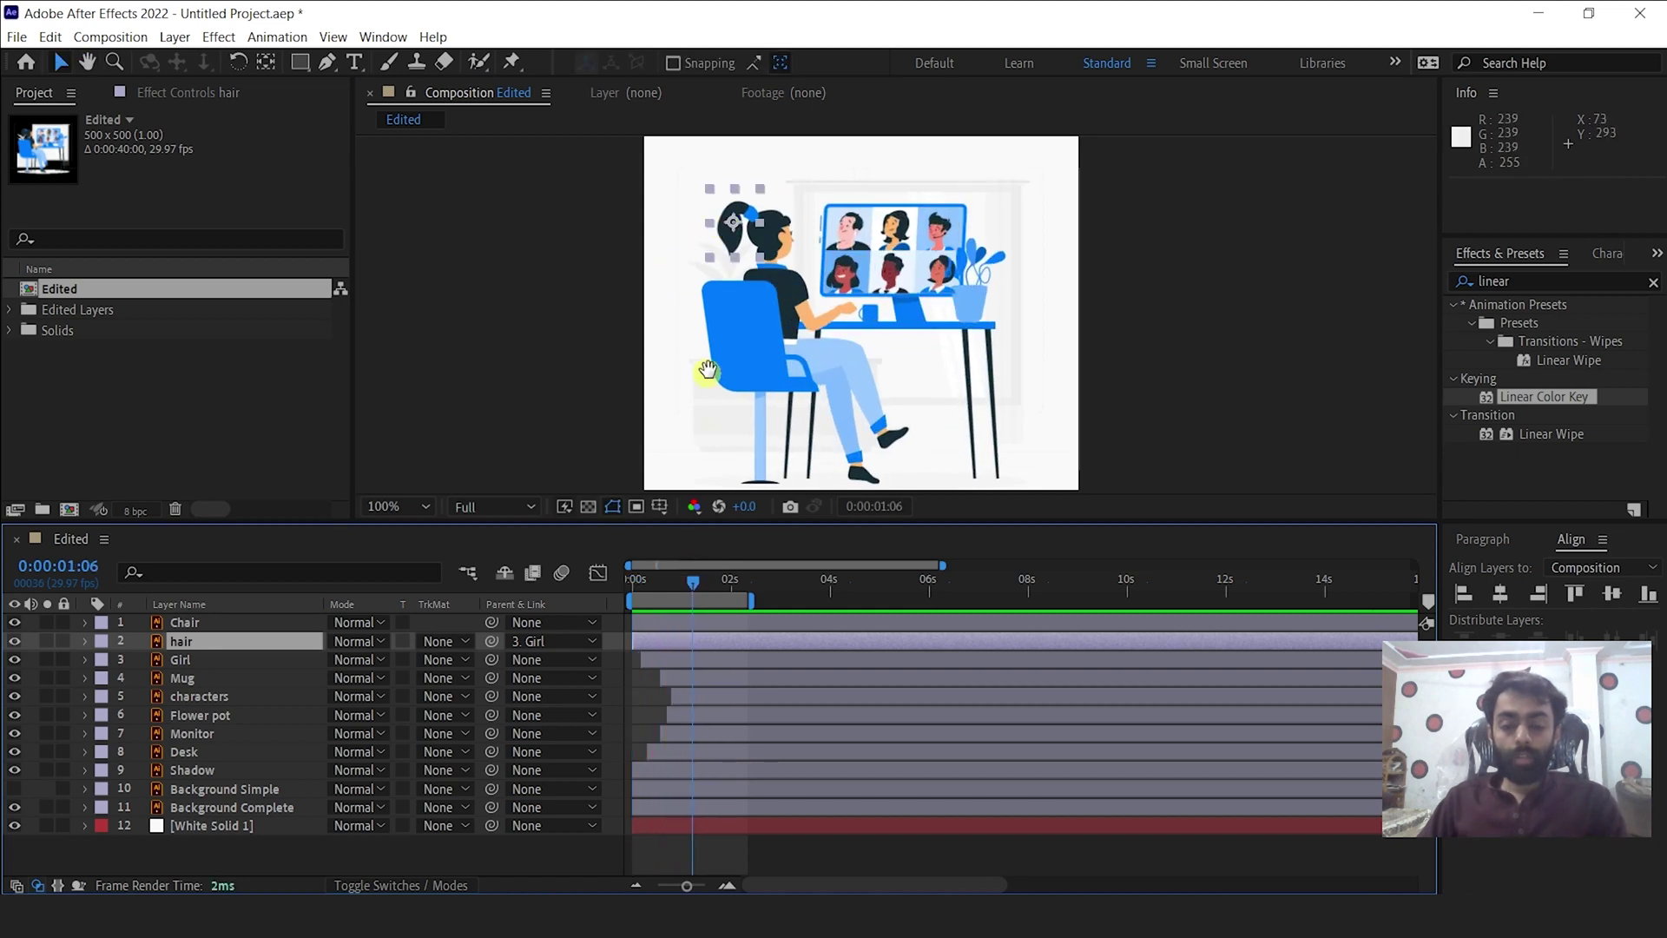
key("space")
left_click_drag(707, 381, 854, 424)
scroll(854, 424, "up", 3)
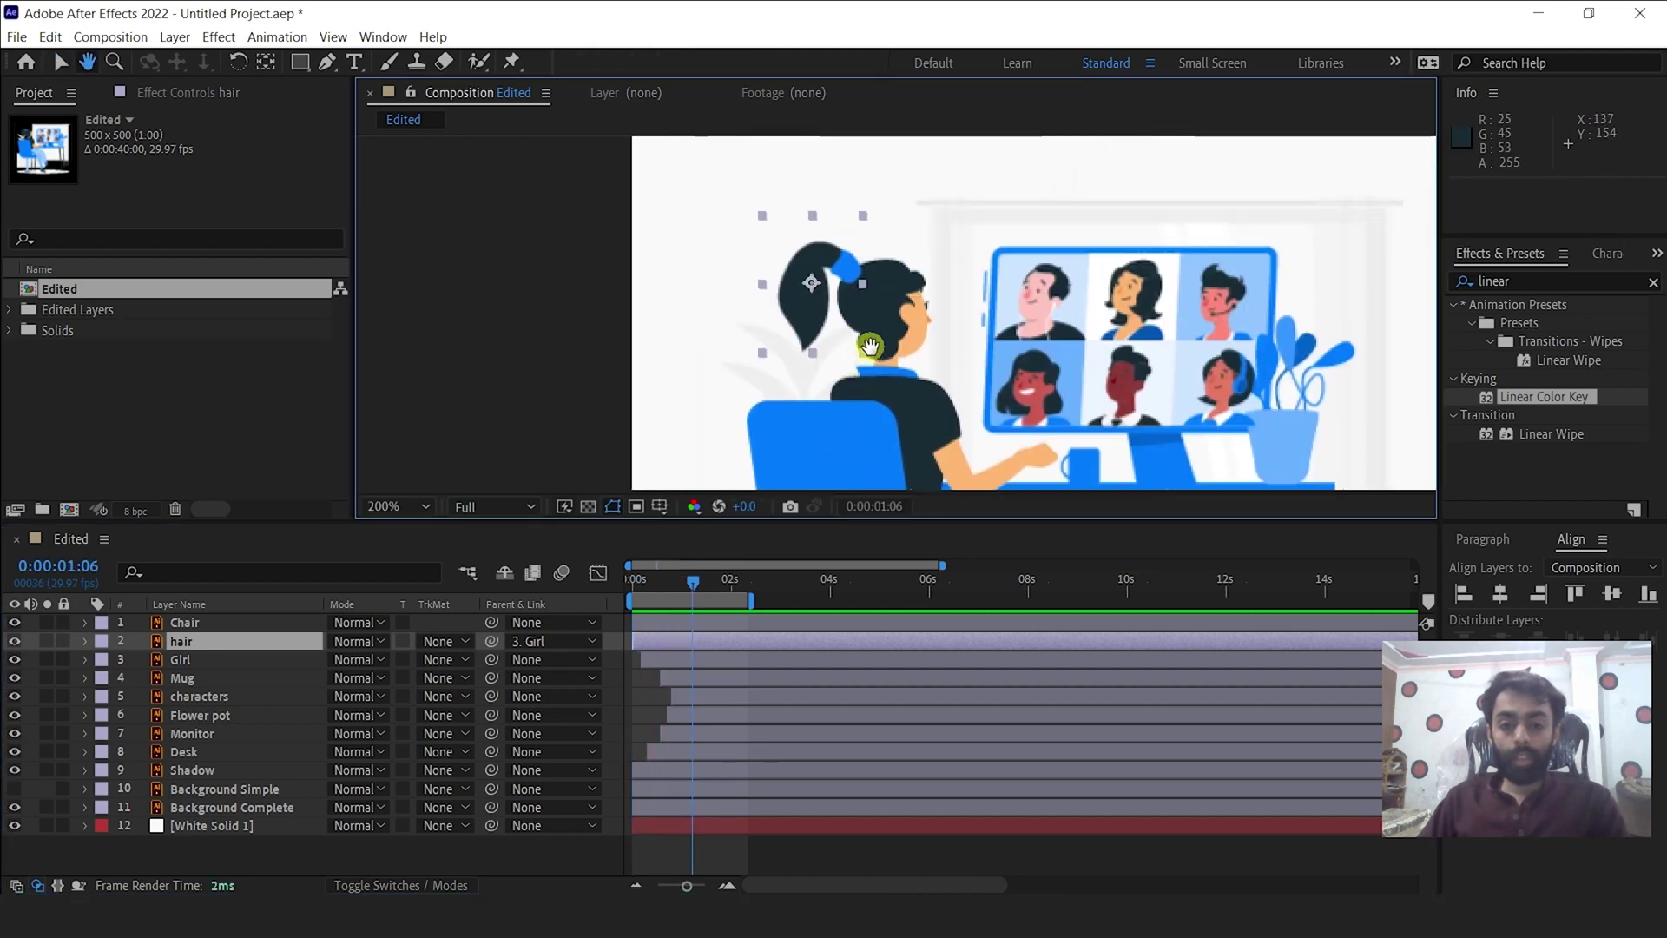
key("v")
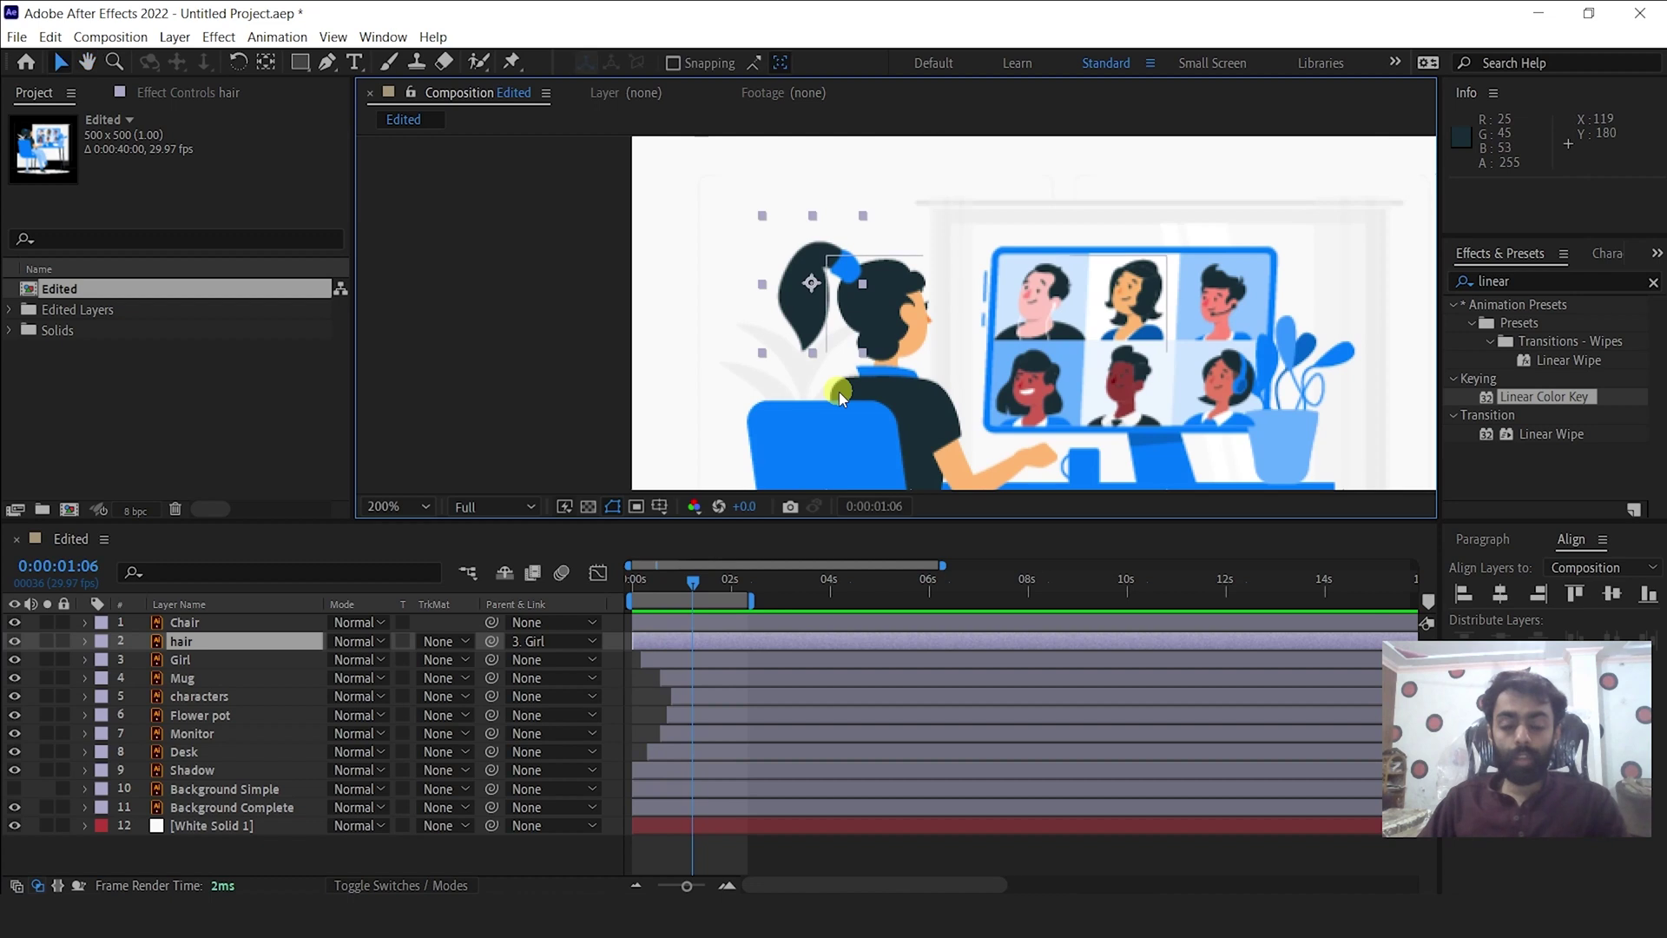
scroll(839, 396, "up", 2)
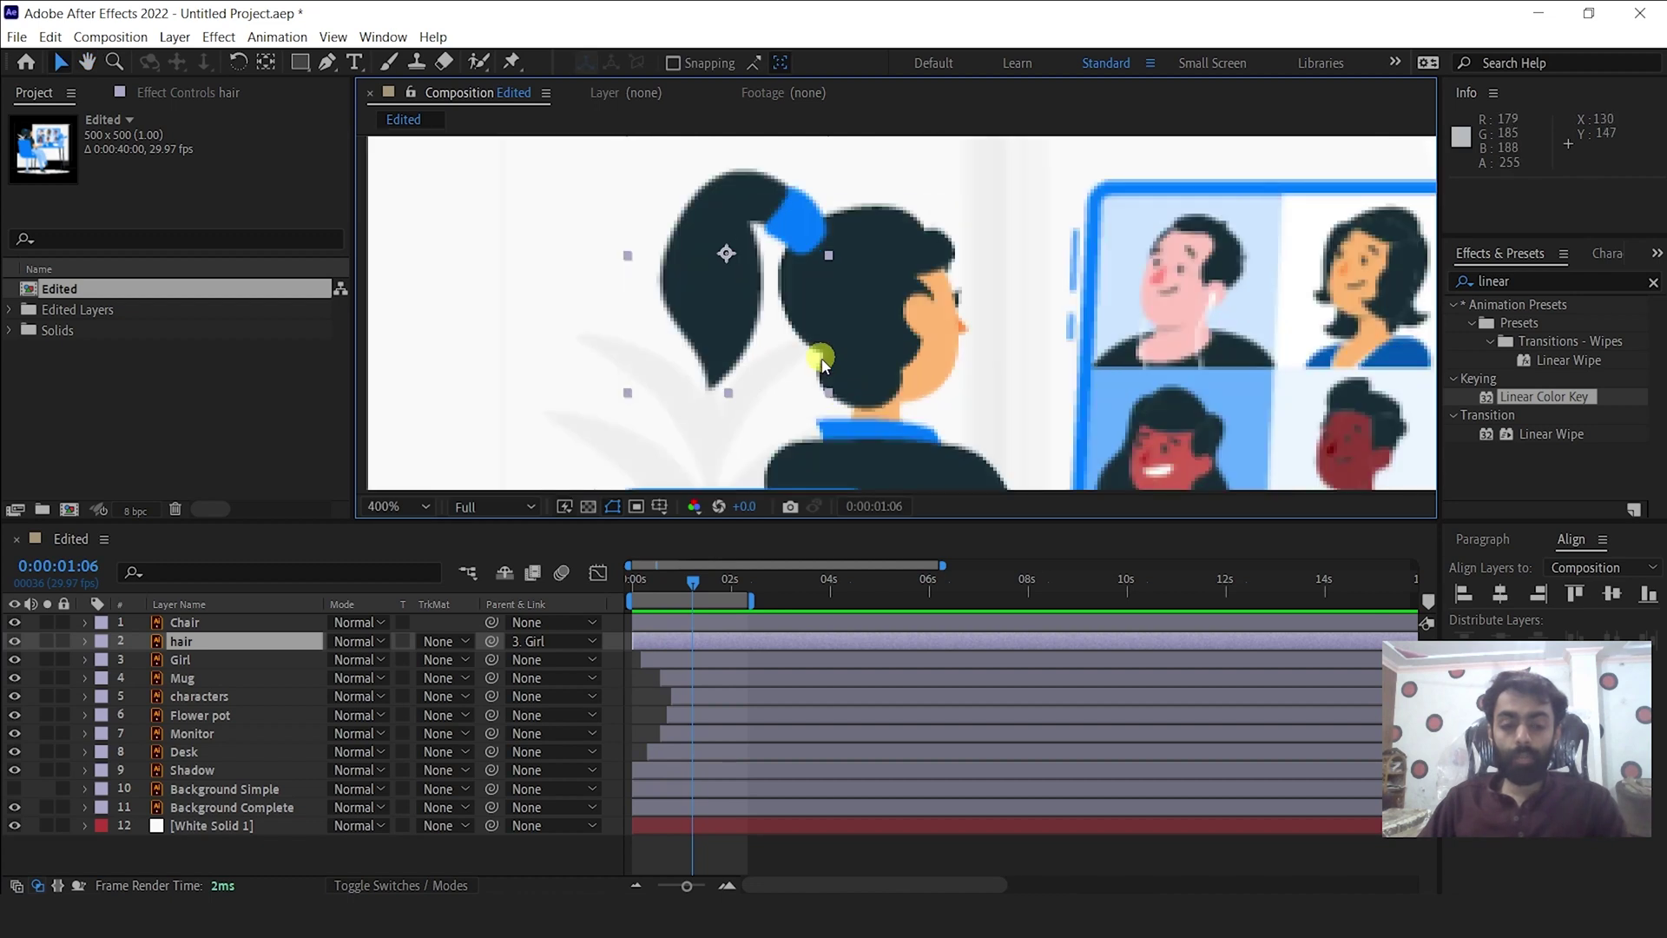
left_click(170, 643)
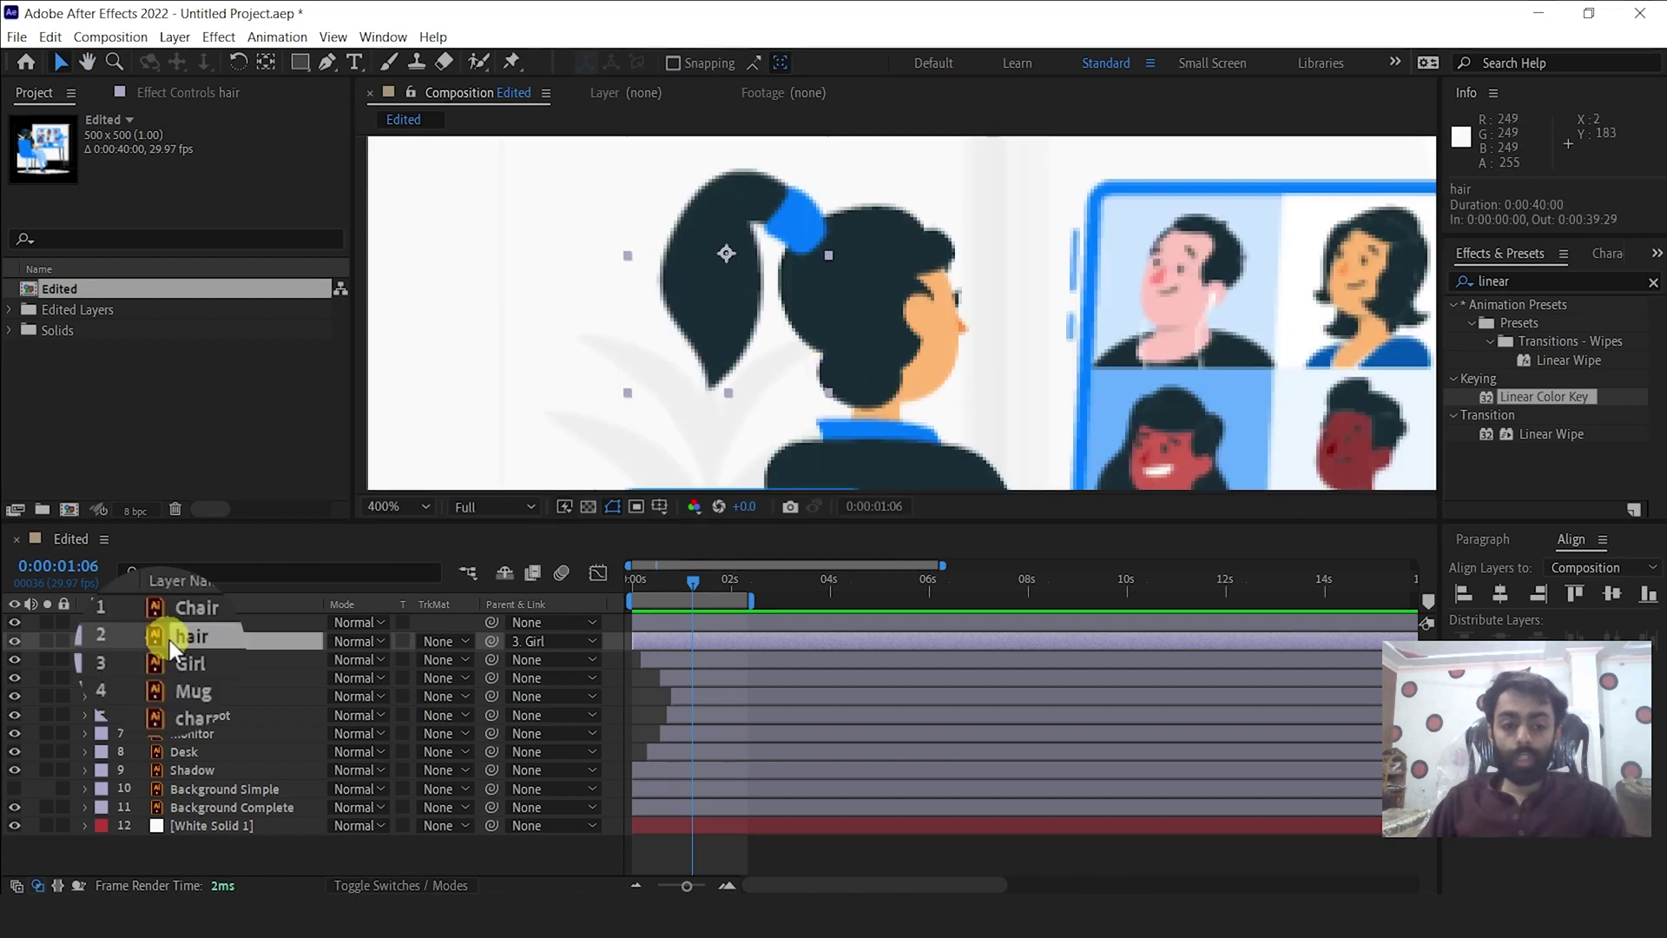
left_click(516, 55)
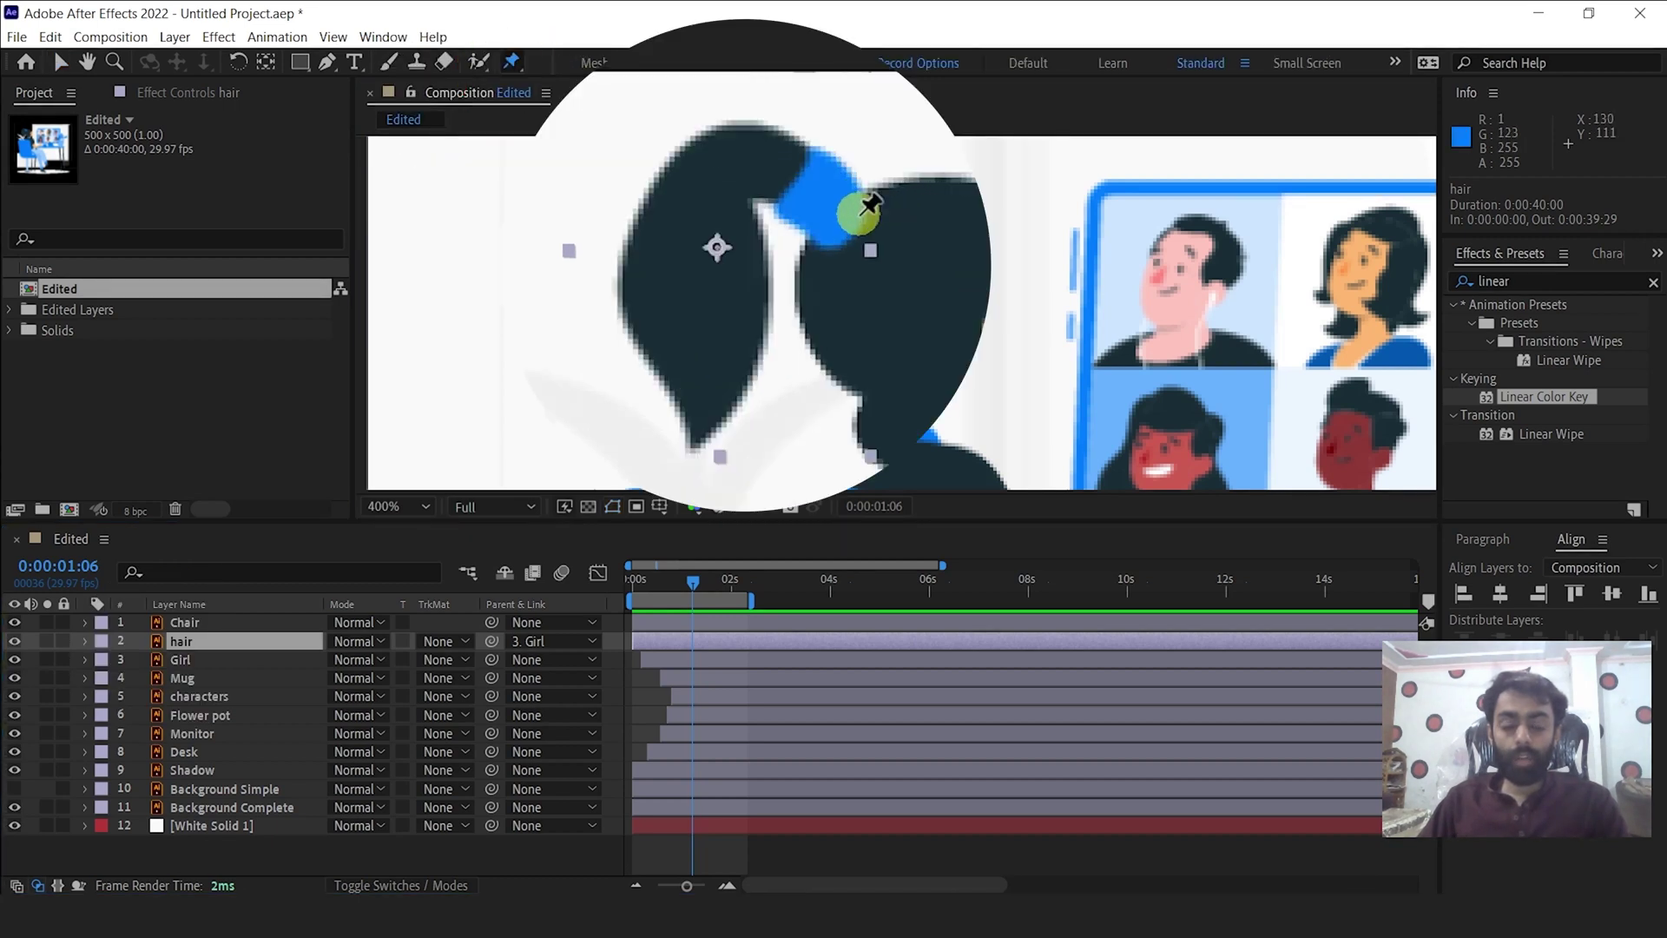
left_click(860, 214)
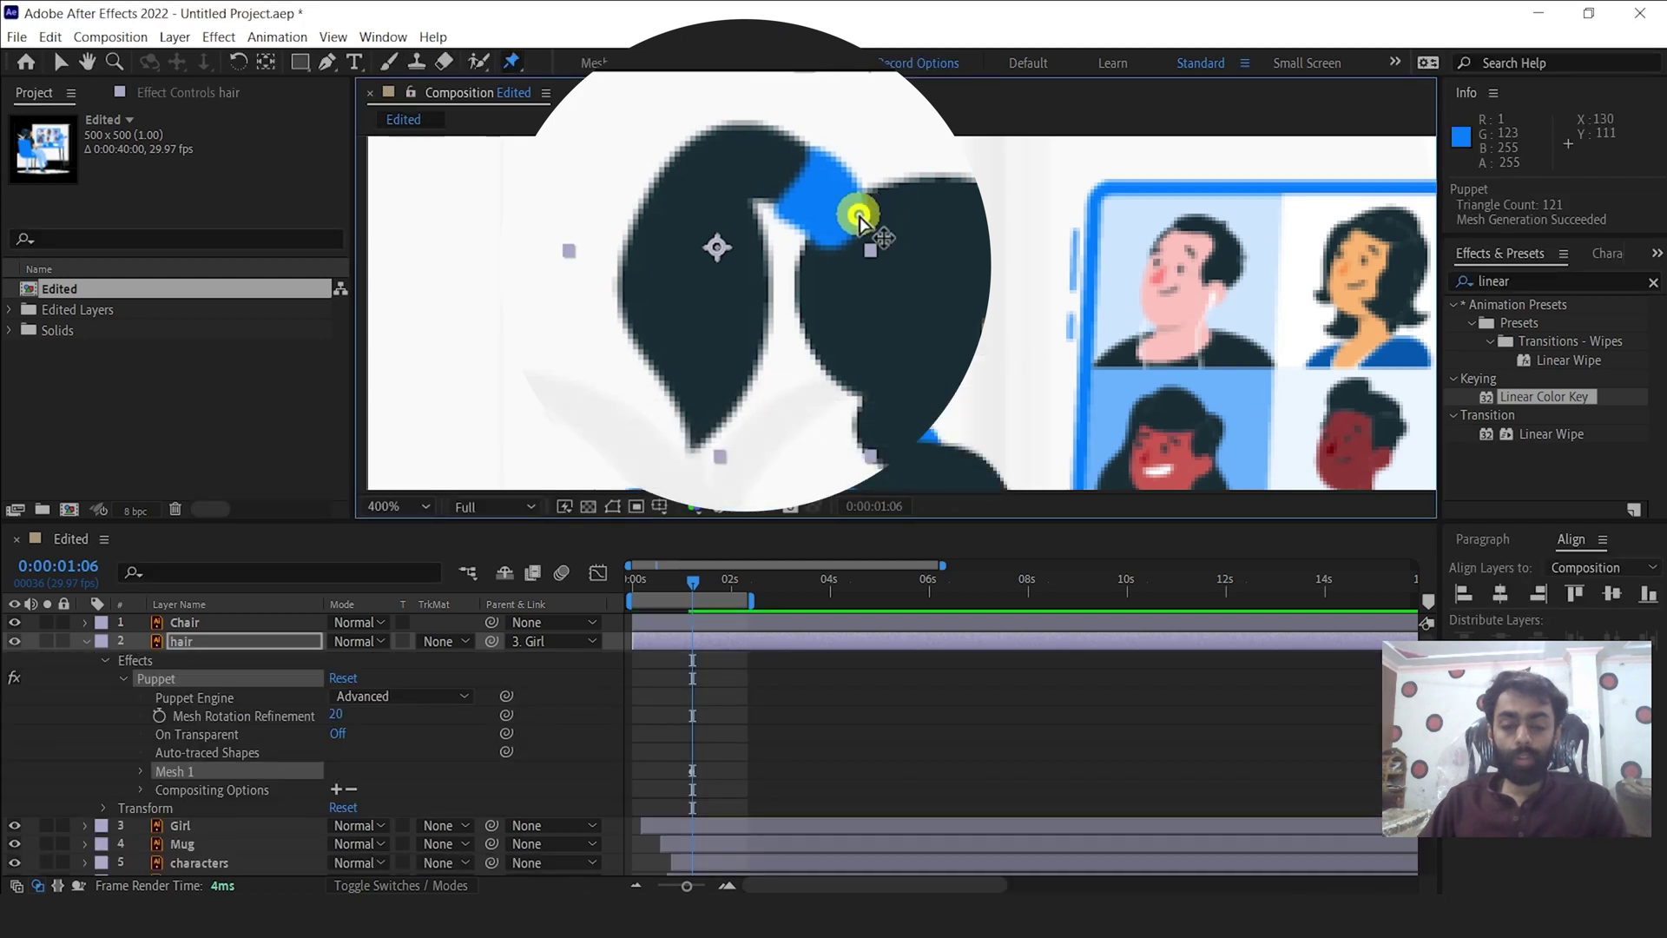
left_click(14, 641)
left_click(14, 640)
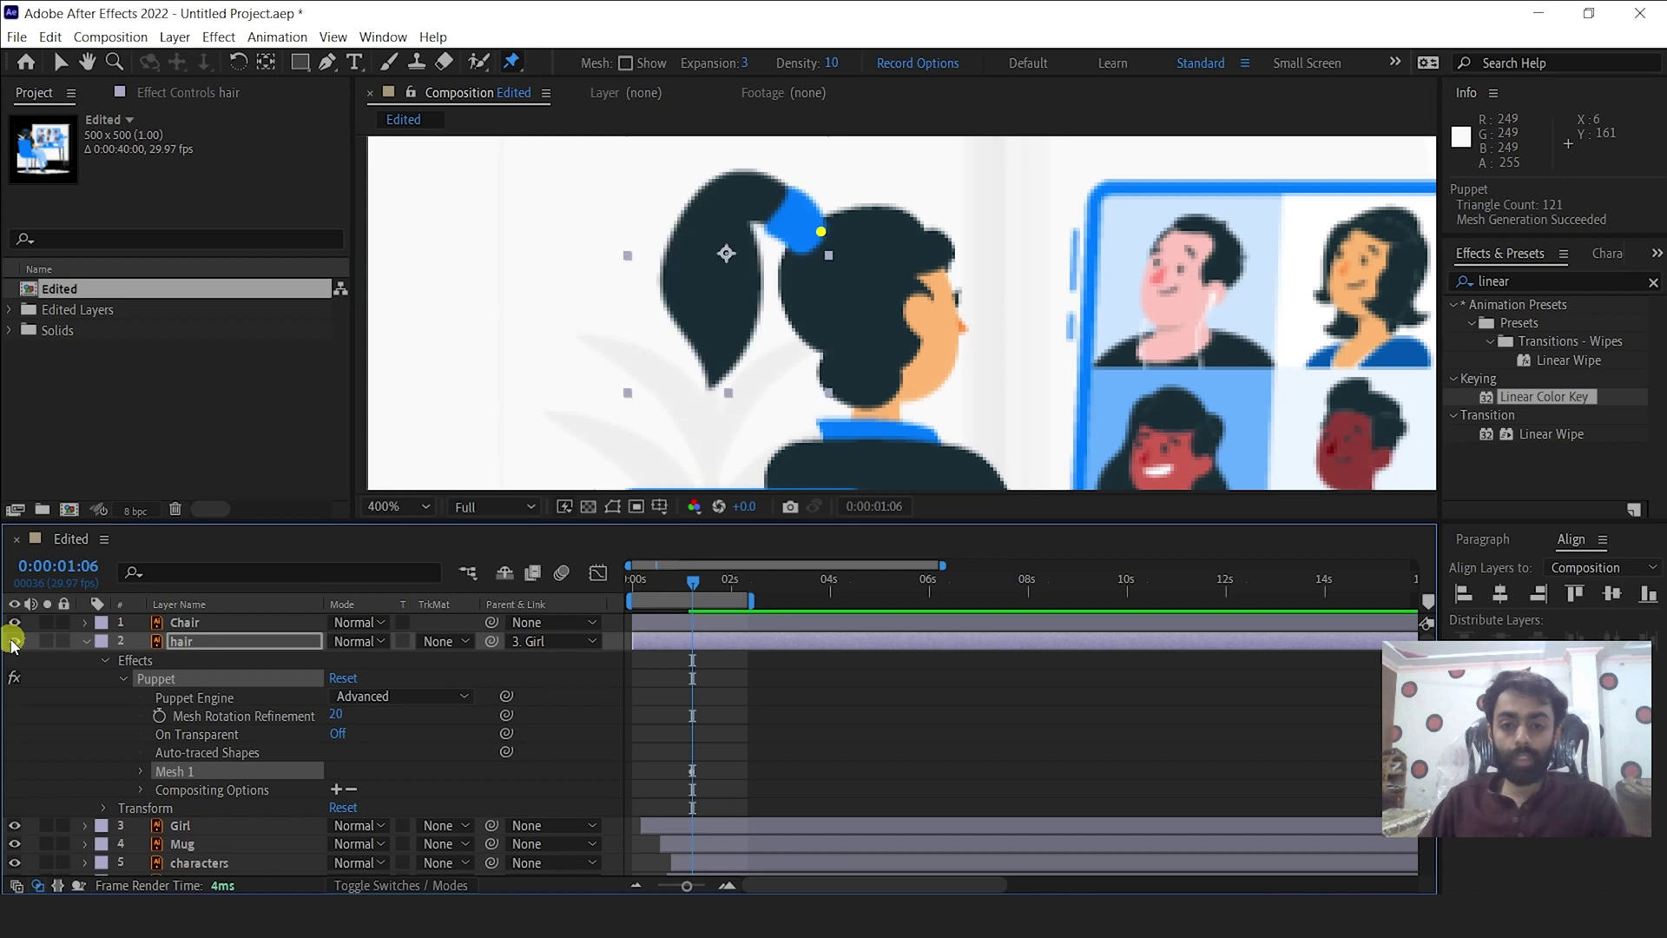
Add two more Puppet pins to the hair layer, in the upper middle and at the lower tip of the ponytail.
left_click(726, 244)
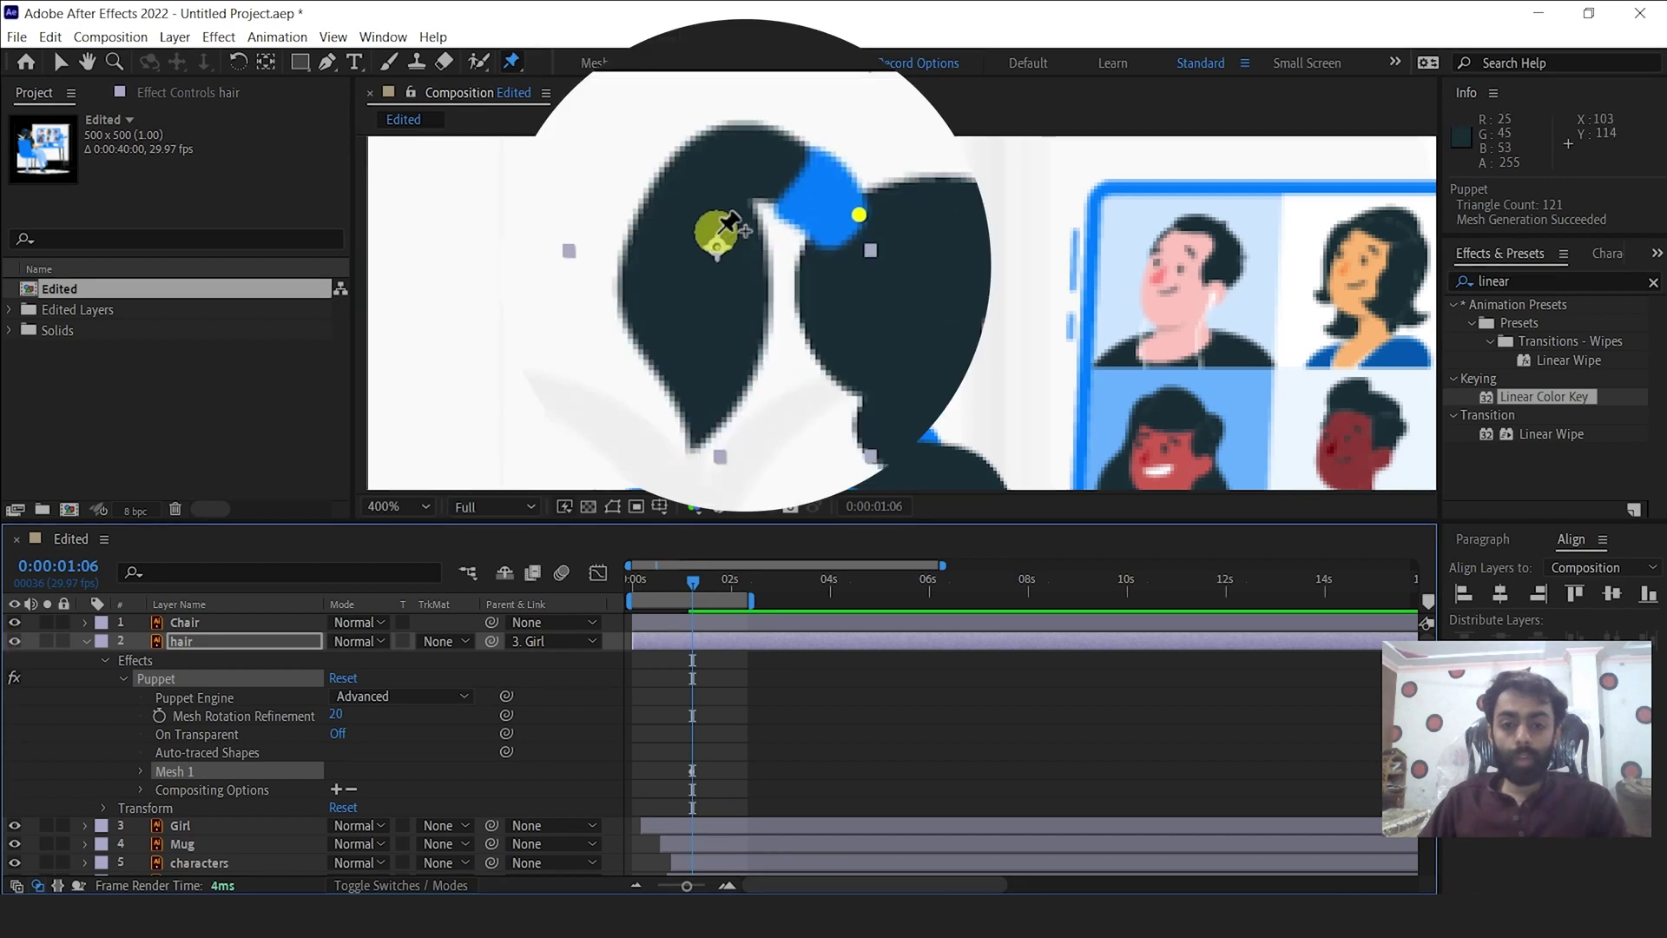
left_click(699, 431)
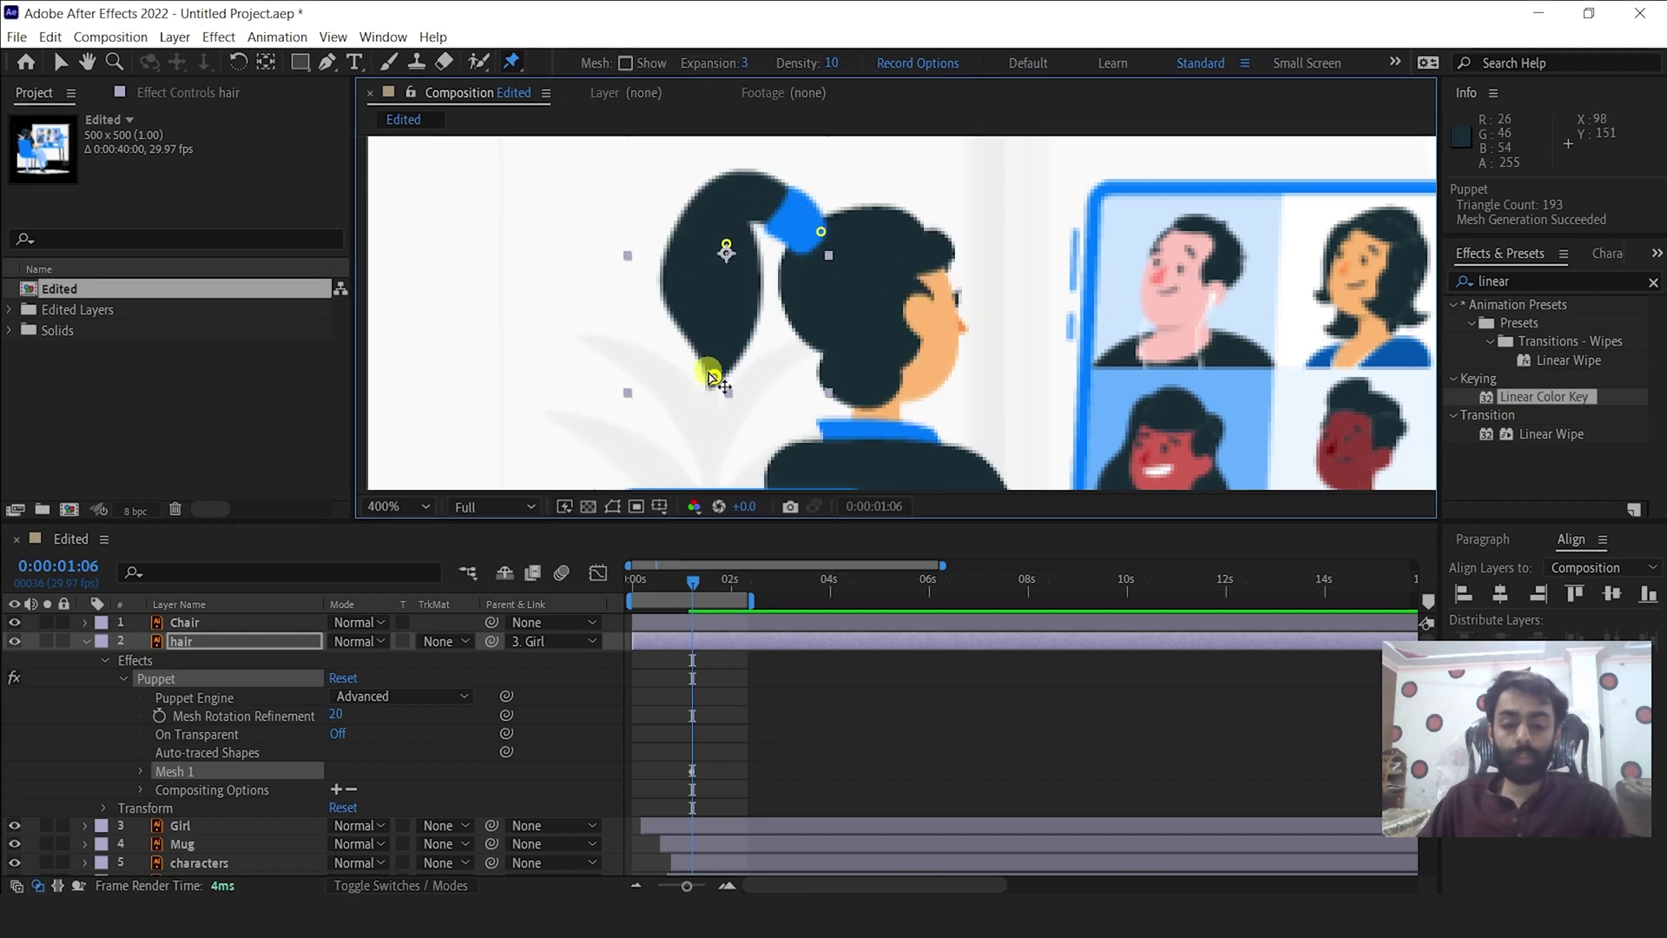
key("v")
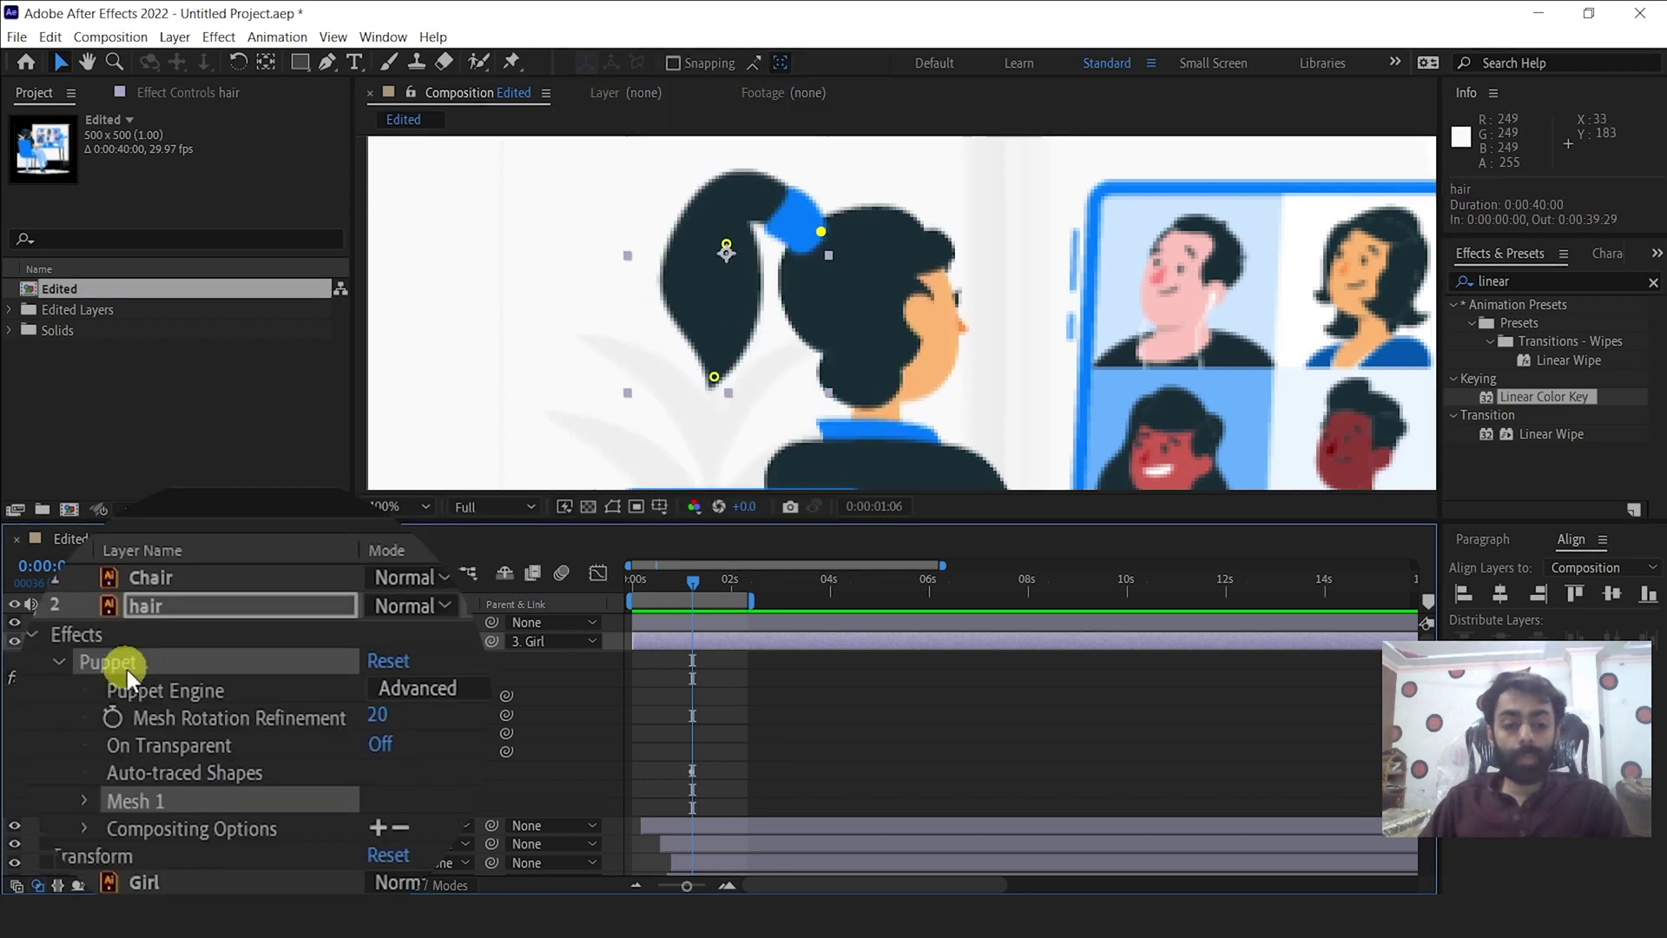
Inspect the Position property of Puppet Pin 1 in the hair layer's mesh and collapse the layer's properties.
left_click(84, 800)
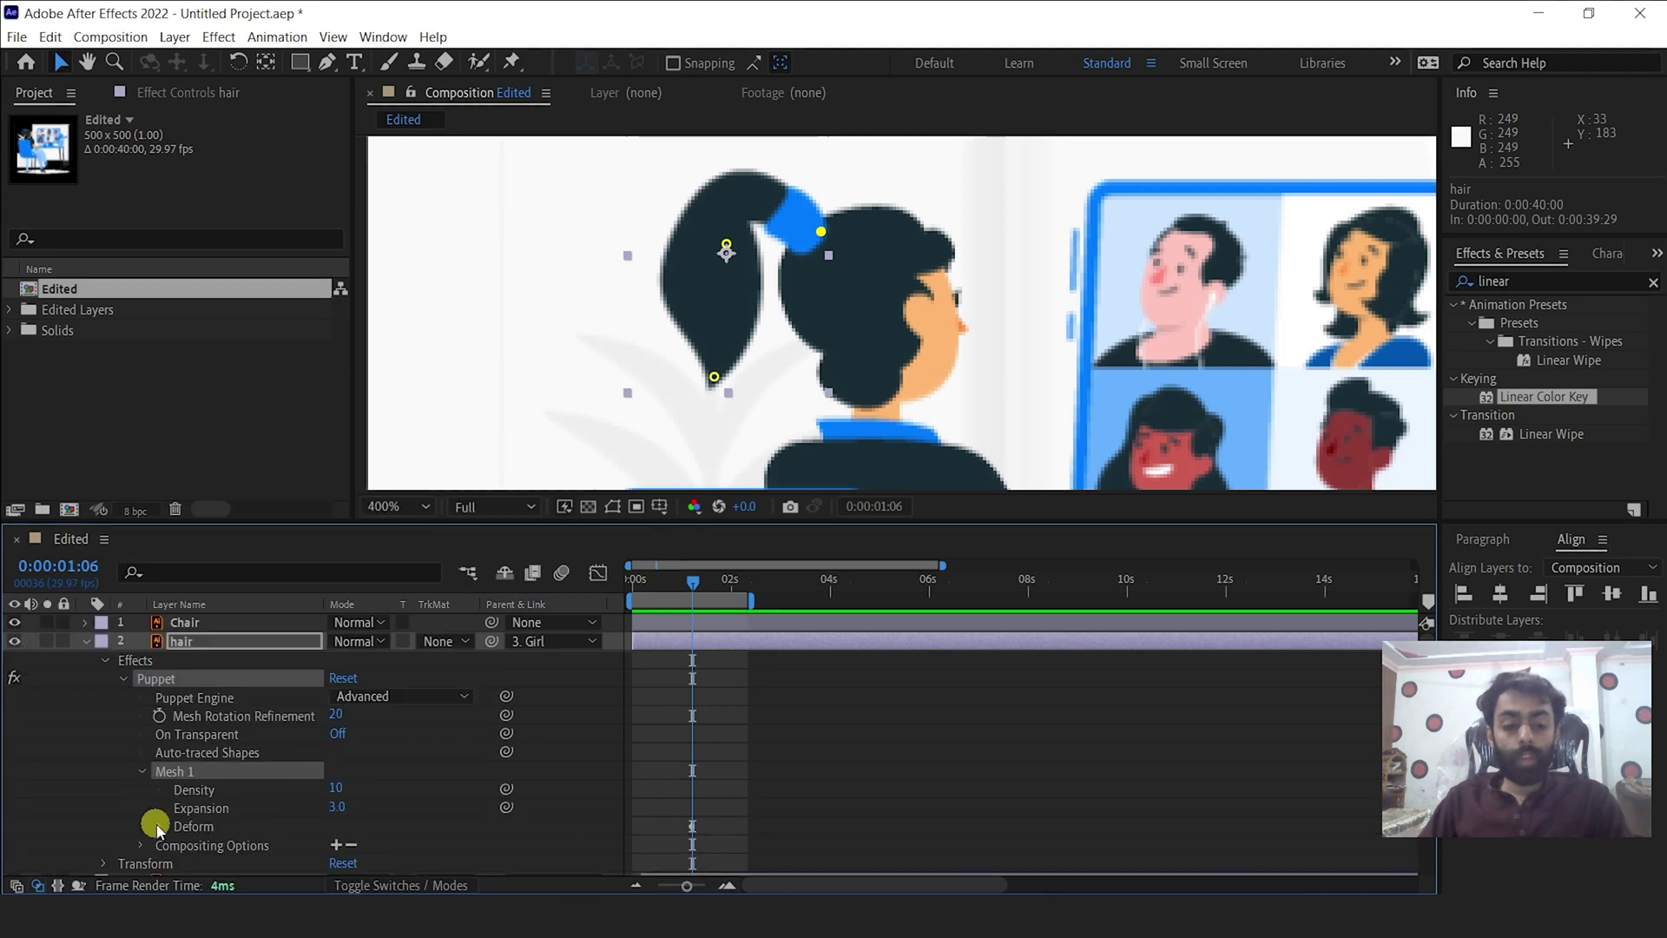
left_click(158, 821)
scroll(156, 829, "down", 1)
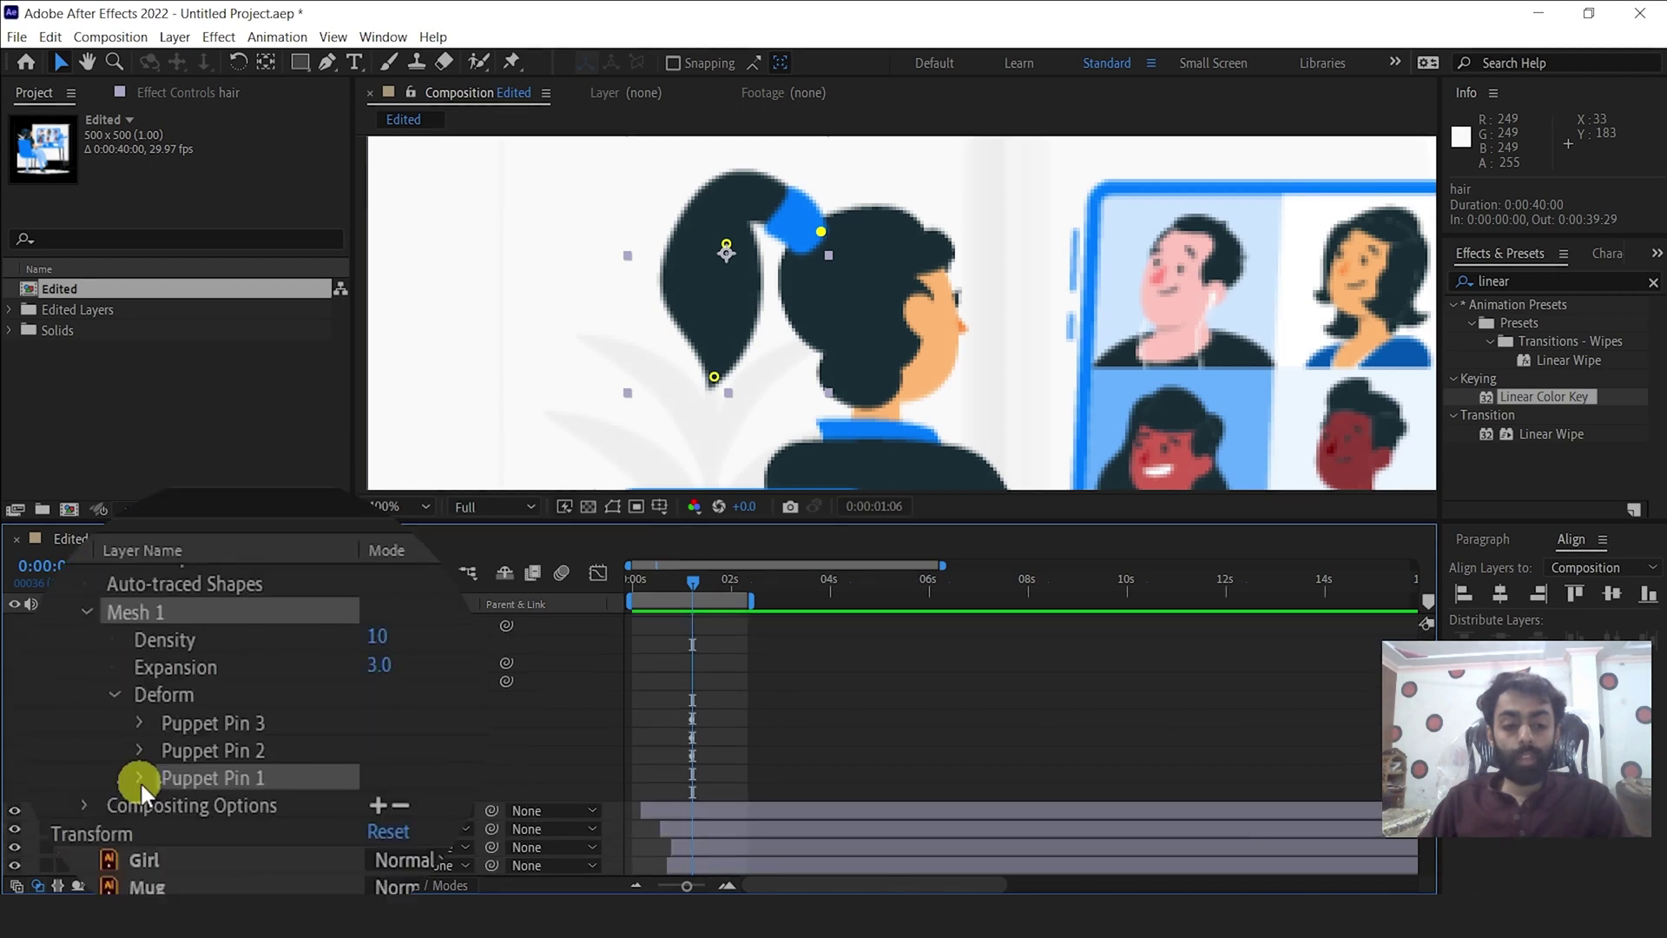
left_click(139, 778)
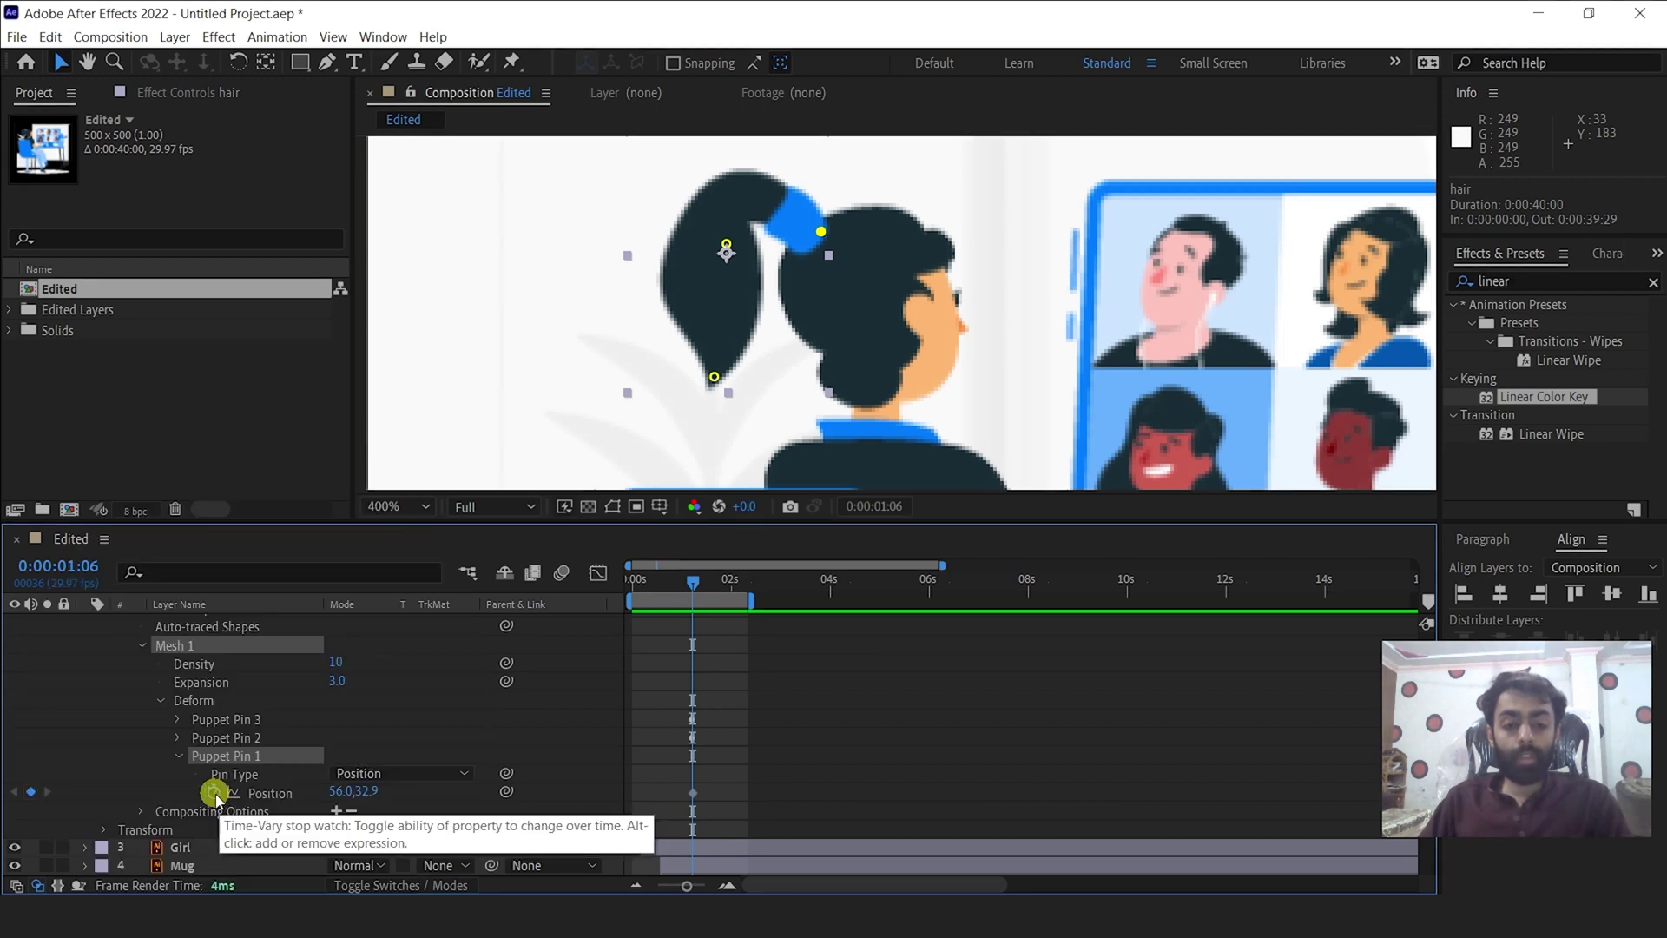
scroll(258, 744, "up", 2)
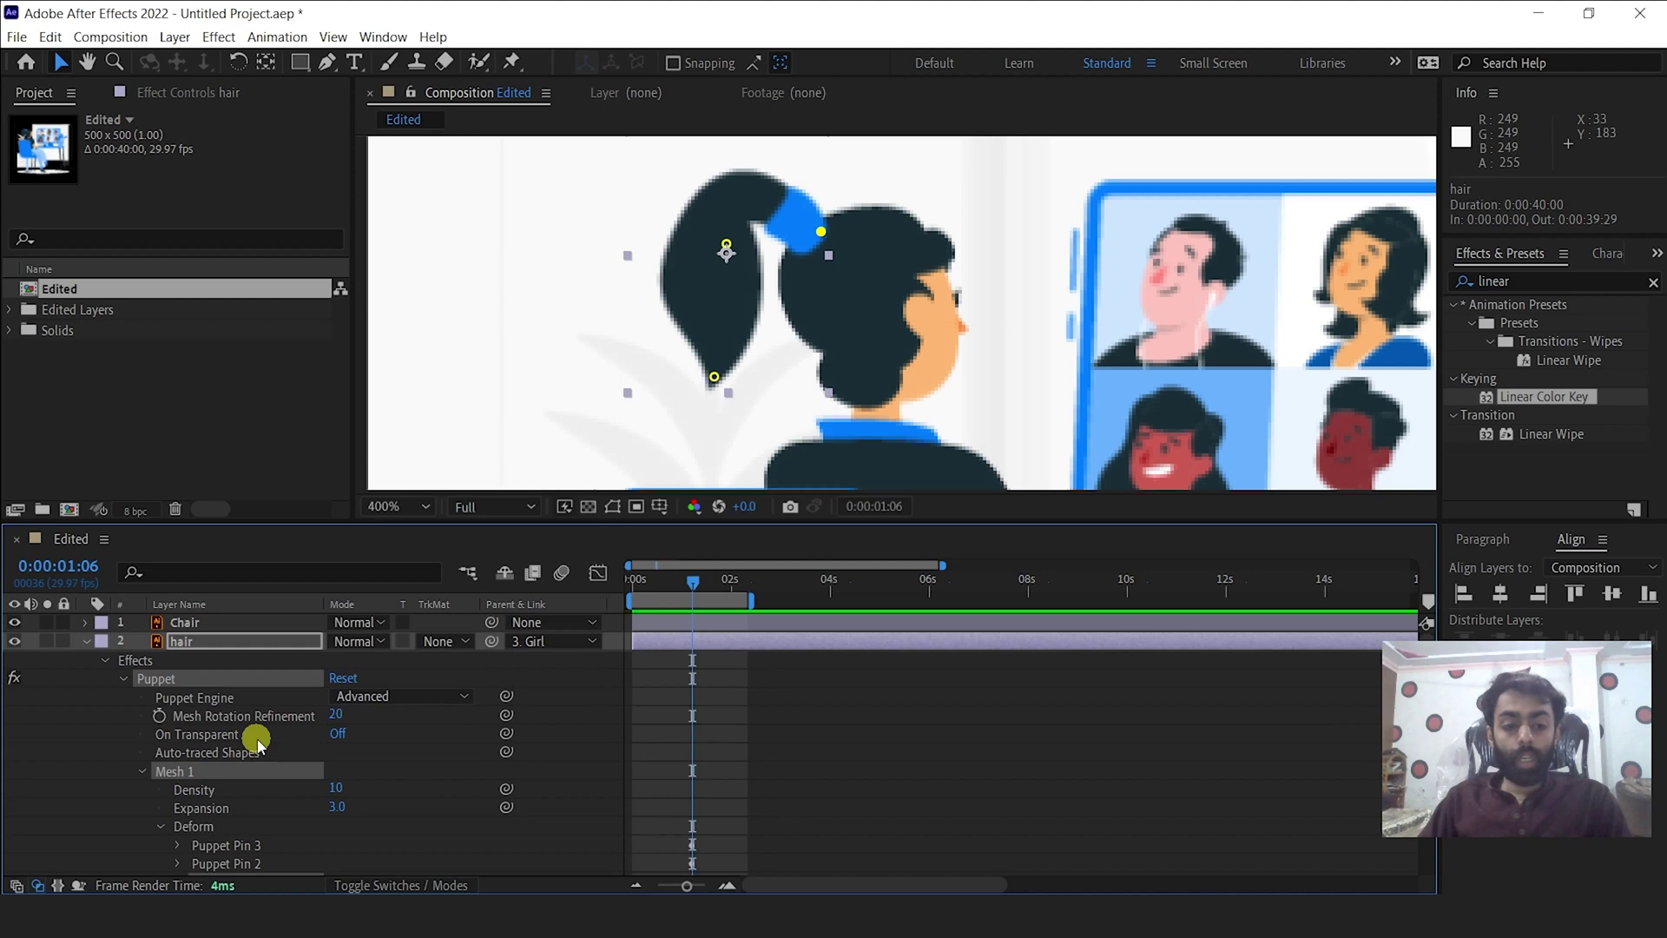
left_click(84, 641)
Run the AFPHairRig_03_51.jsx script on the hair layer at 0:00:00:12 with its bones applied to Puppet Pins.
key("j")
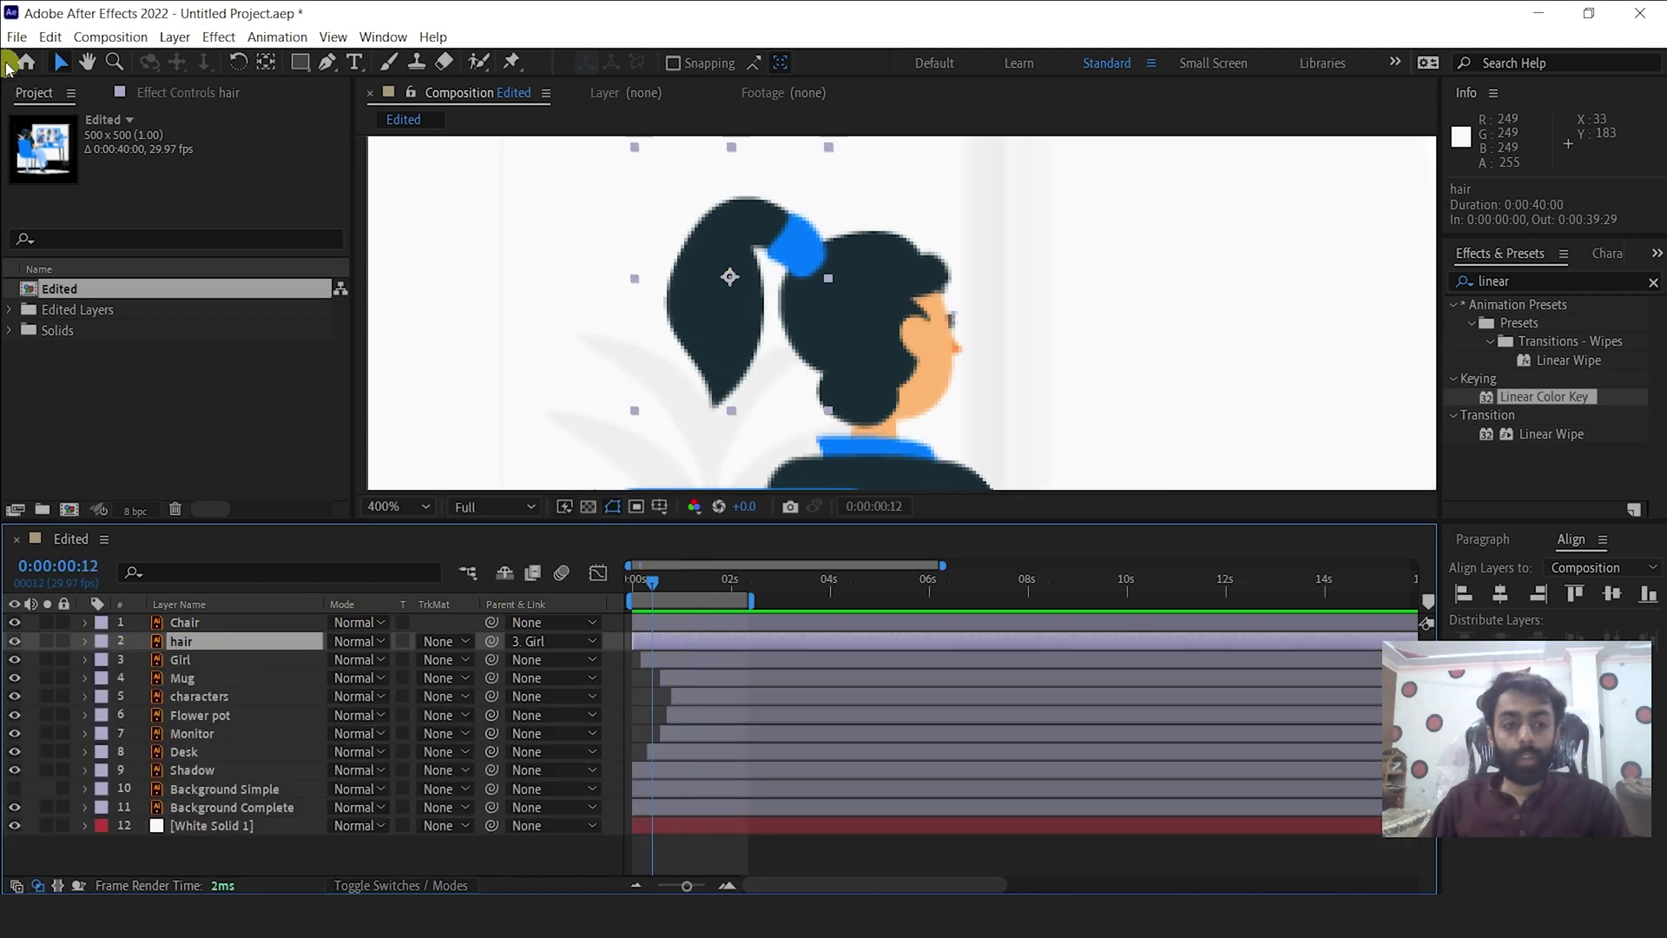
left_click(17, 37)
mouse_move(164, 579)
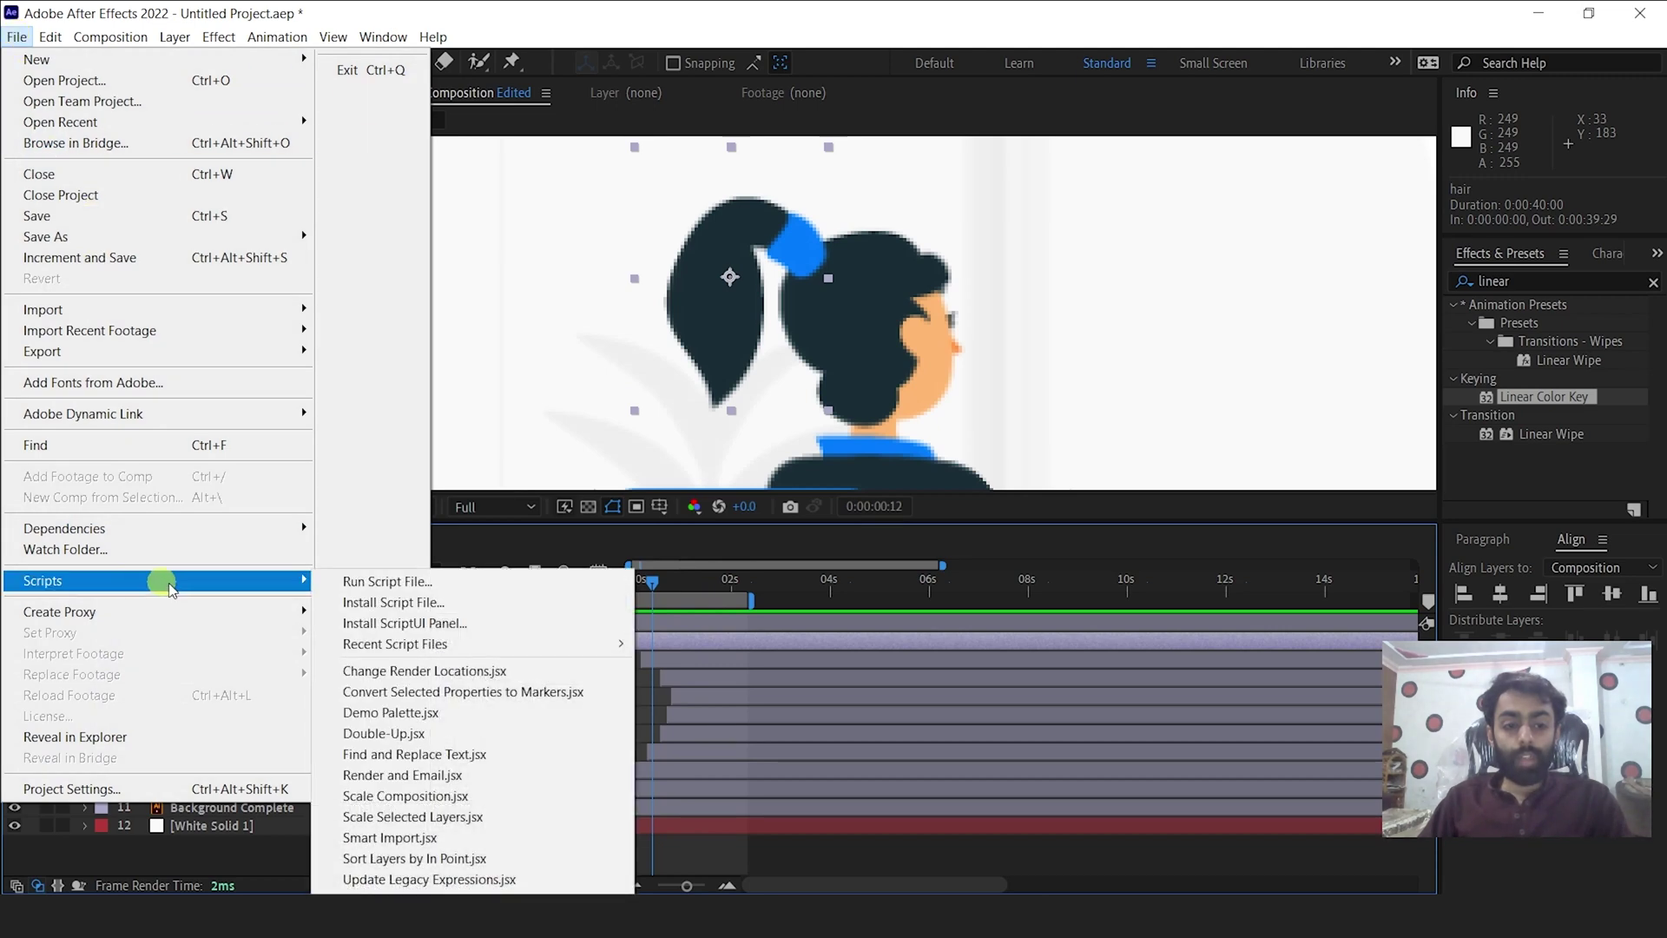
left_click(353, 578)
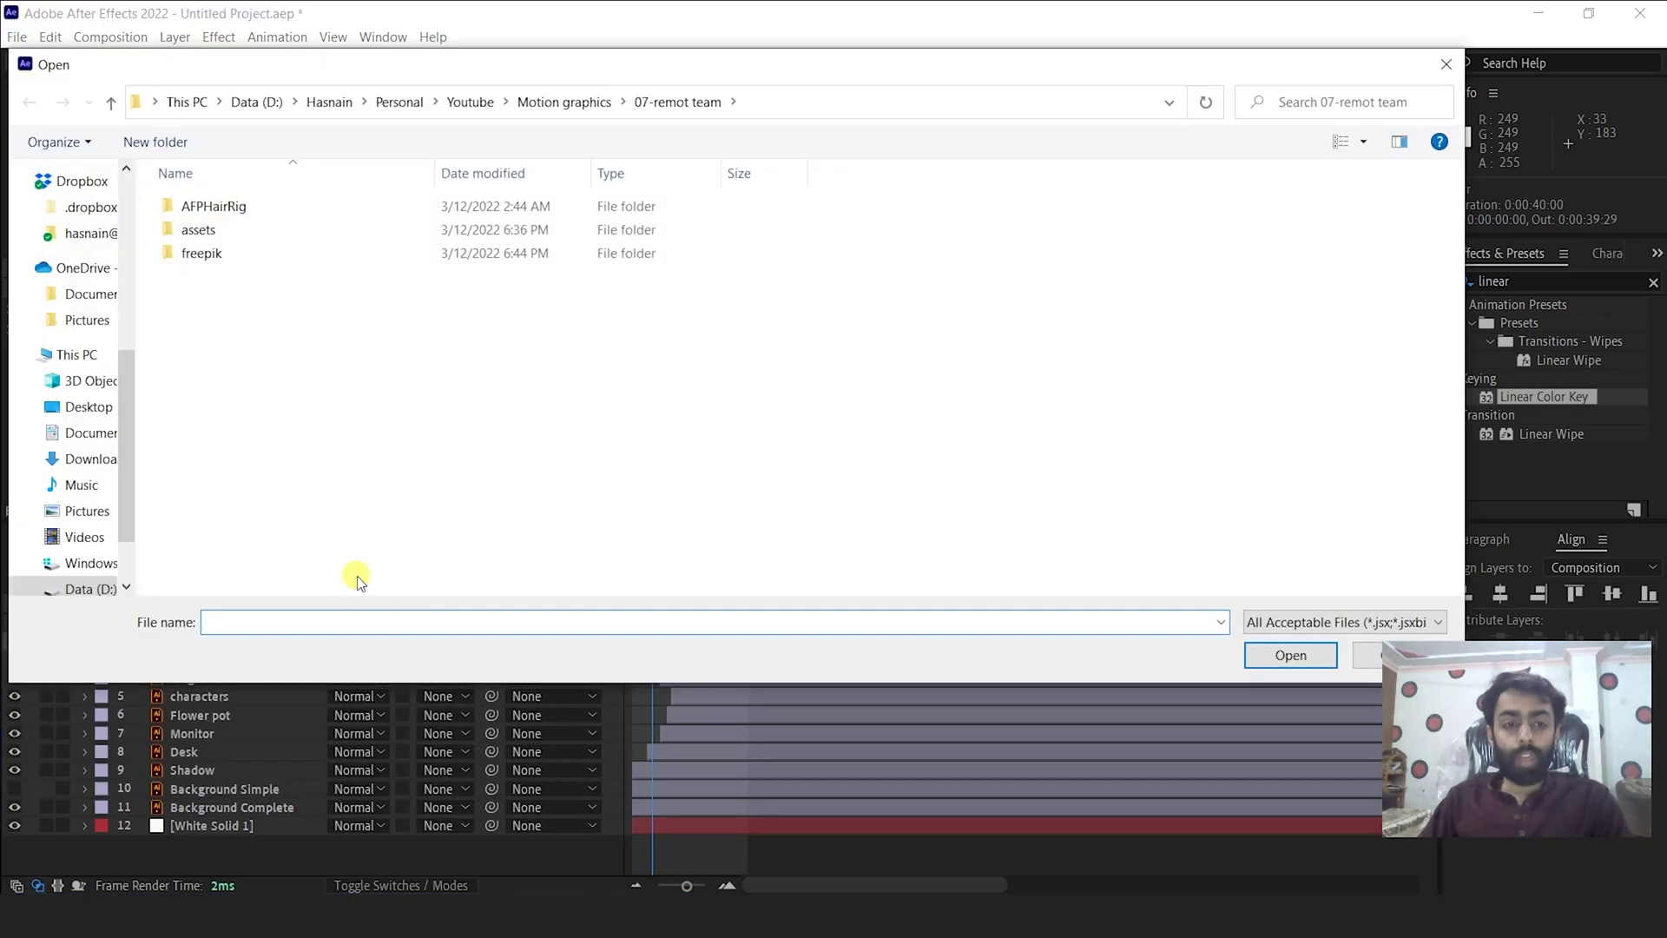
double_click(239, 207)
left_click(240, 208)
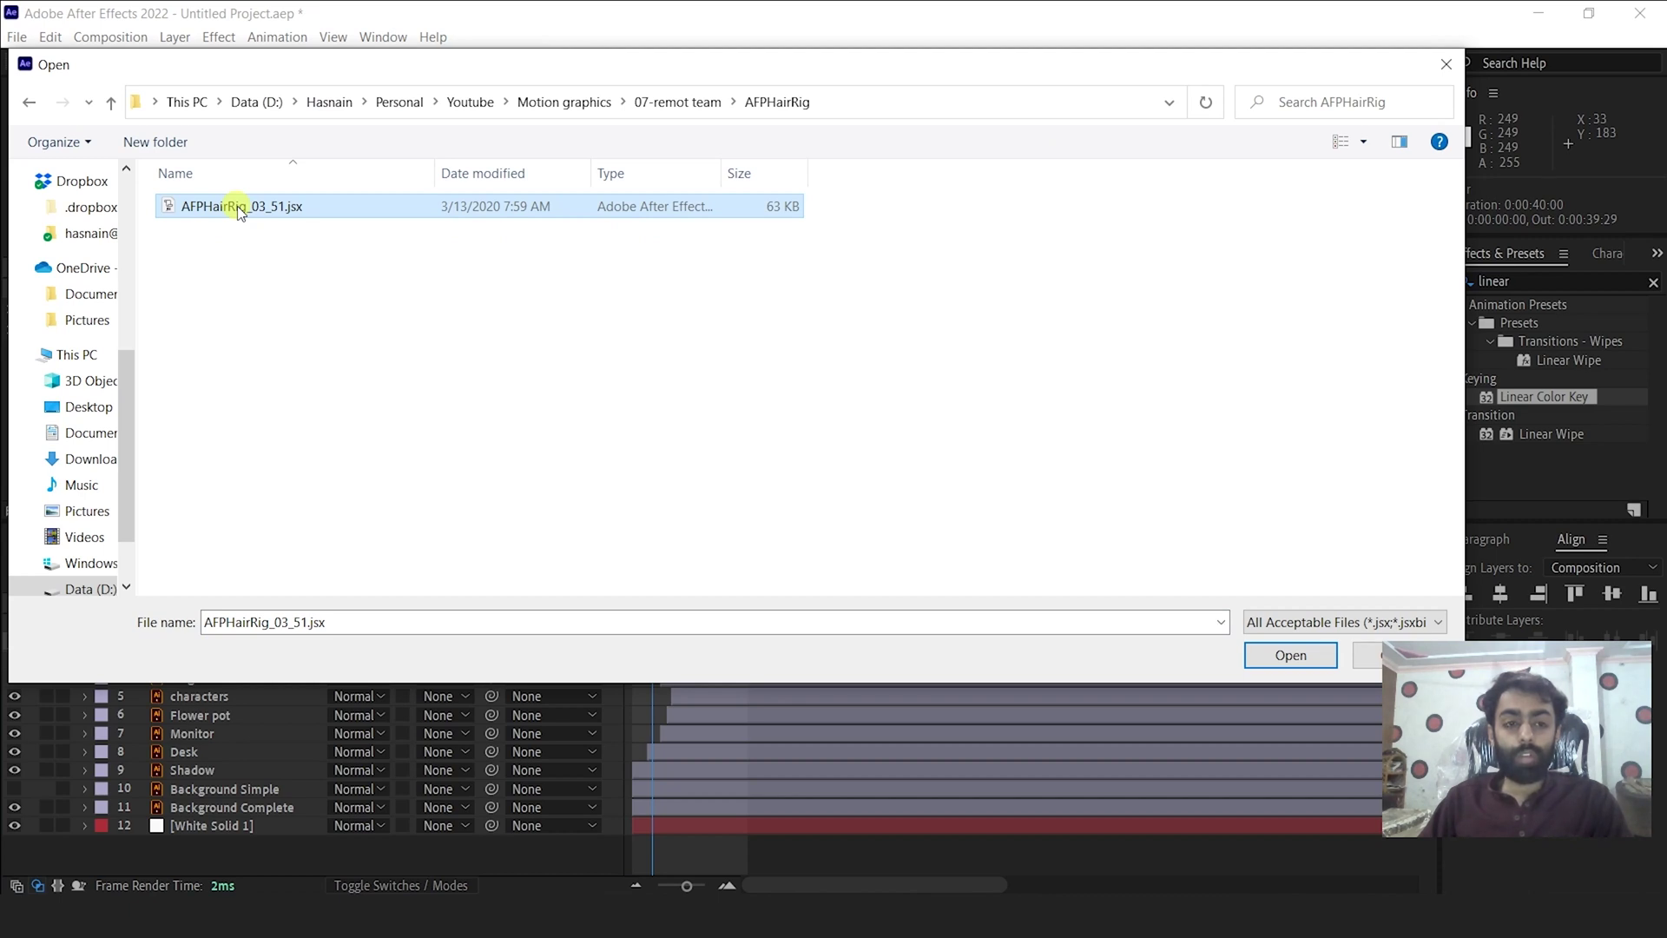
left_click(1308, 660)
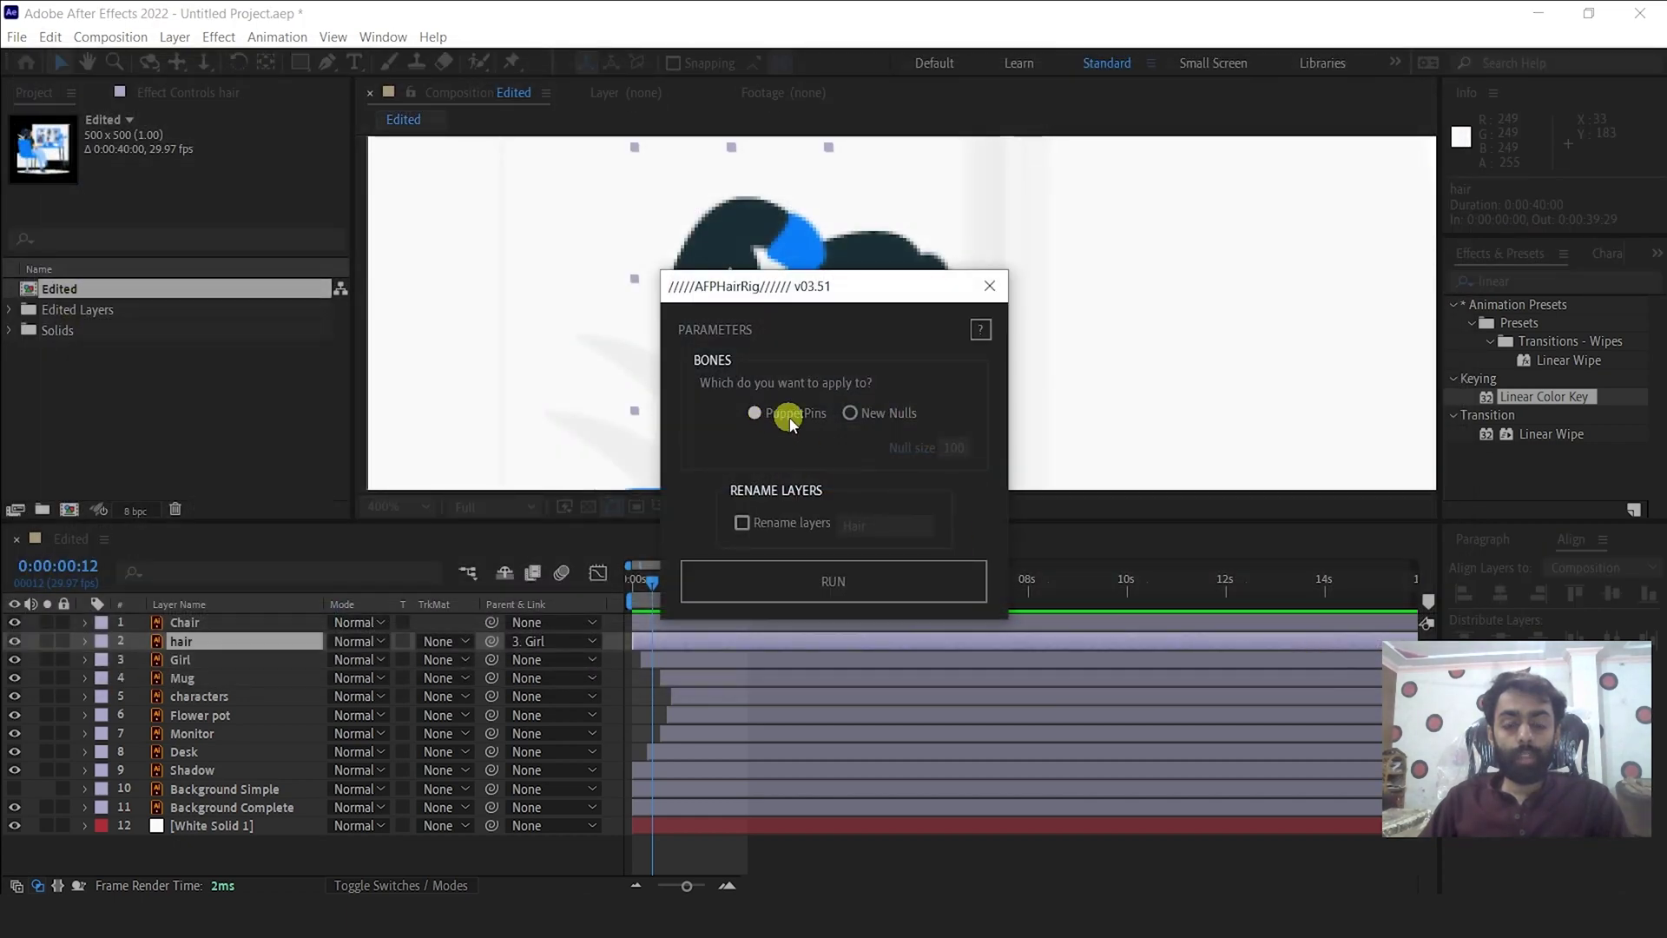
left_click(833, 584)
Preview the animation from the start to check the rigged ponytail's movement.
left_click_drag(655, 582, 616, 580)
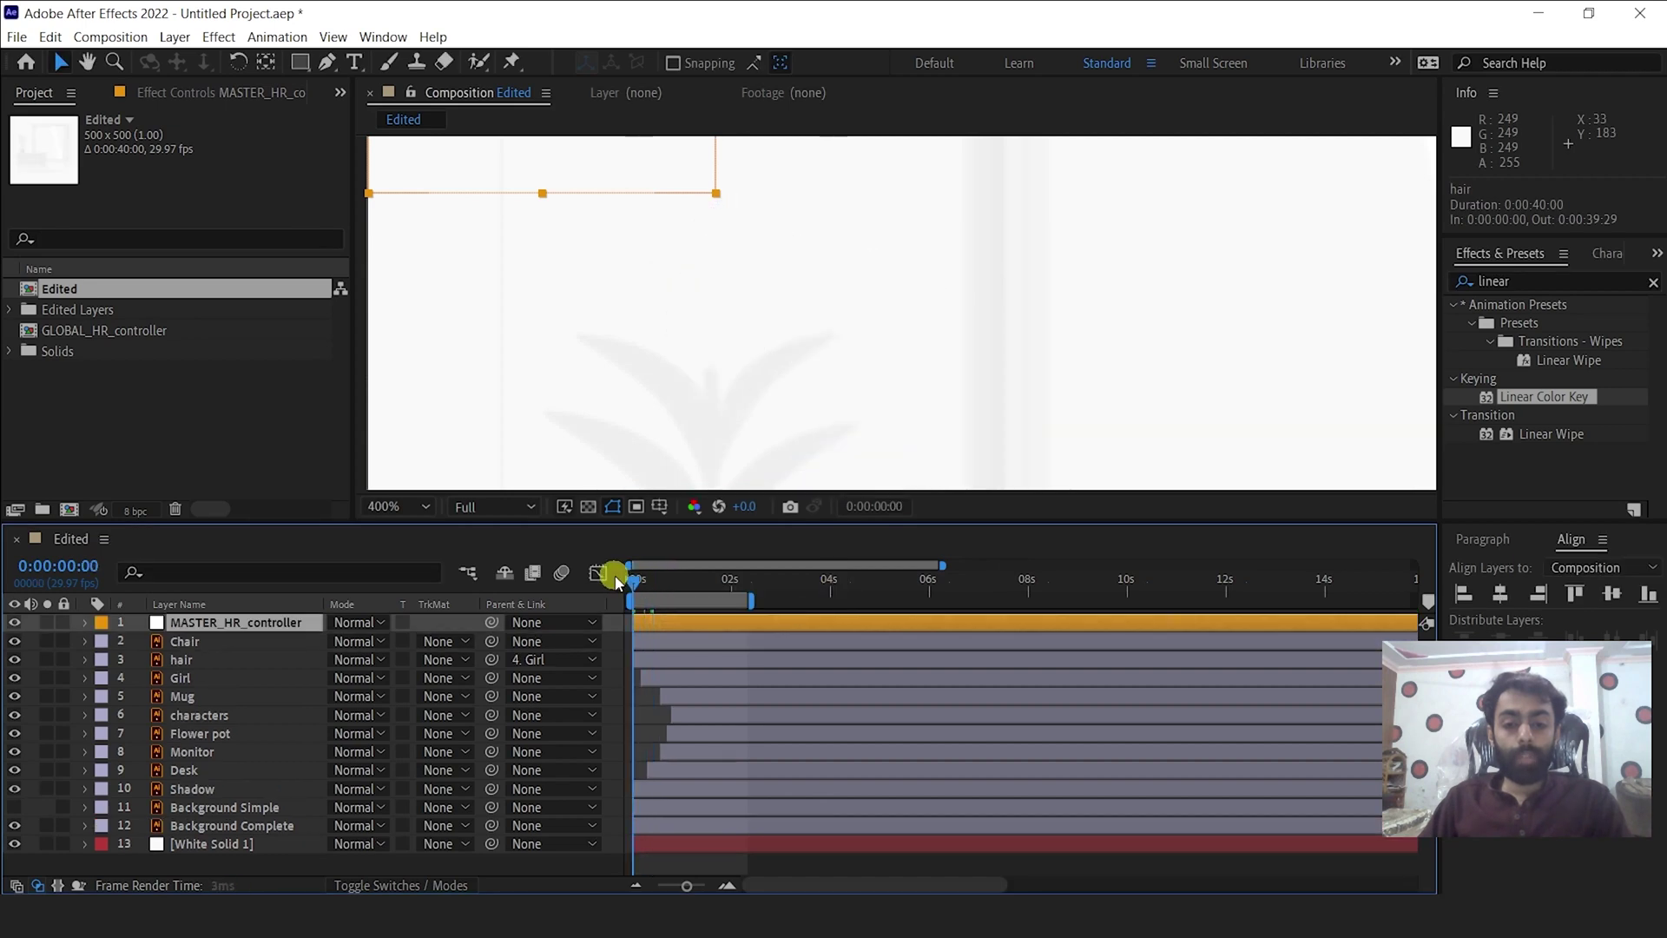
scroll(639, 297, "down", 2)
key("space")
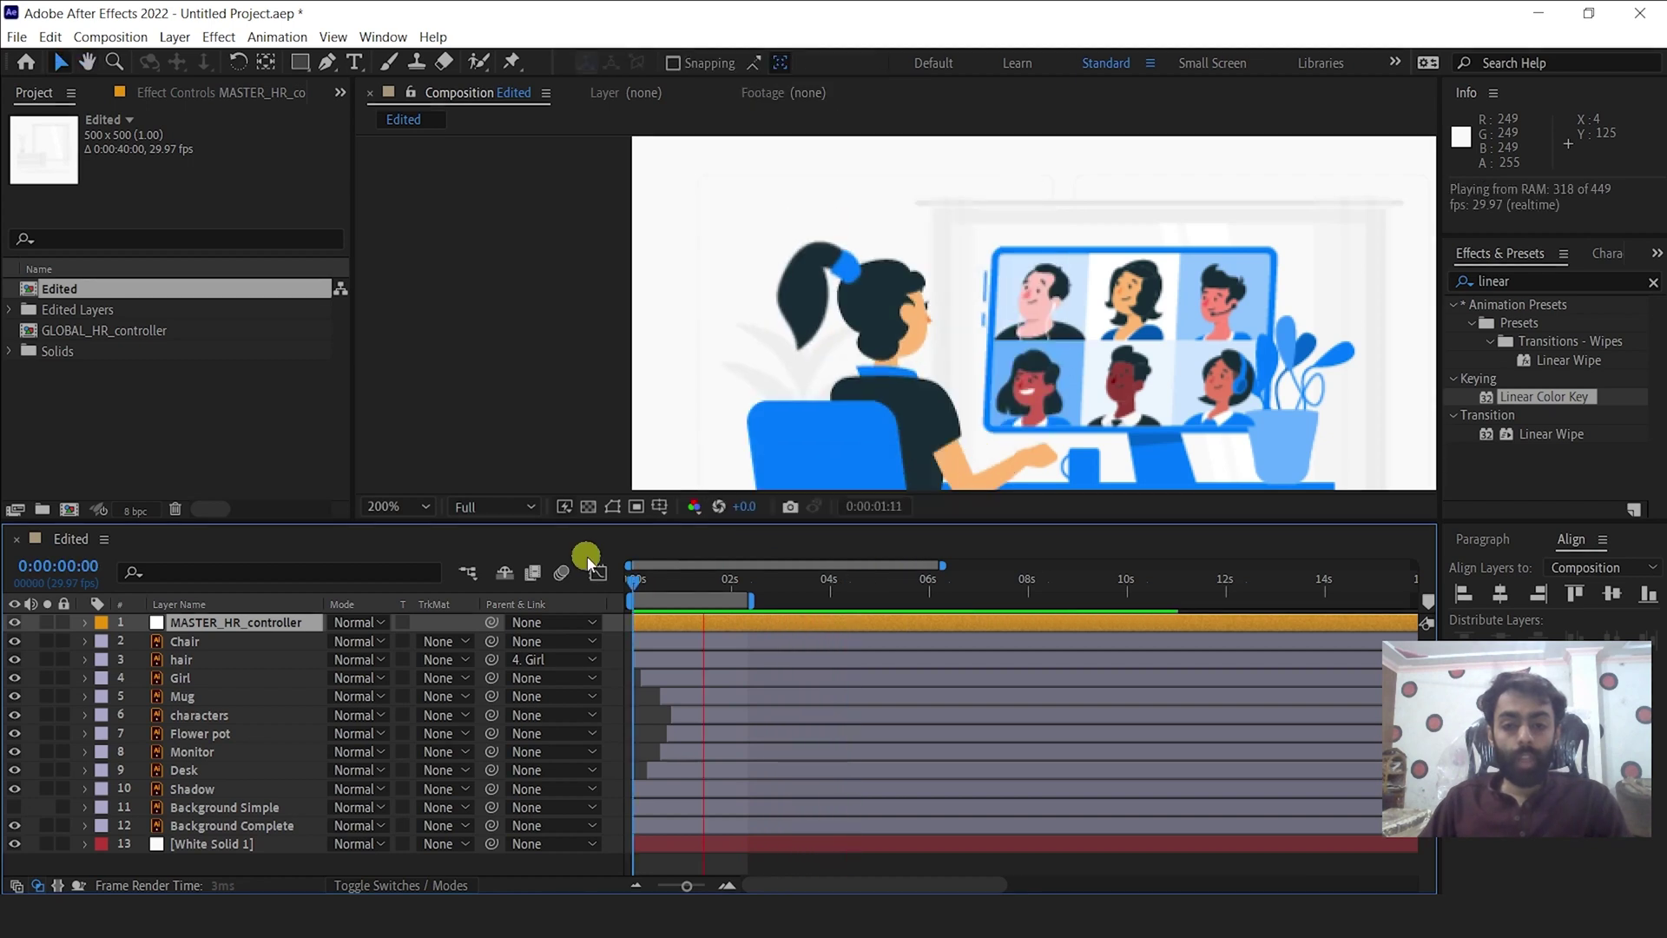
left_click(665, 622)
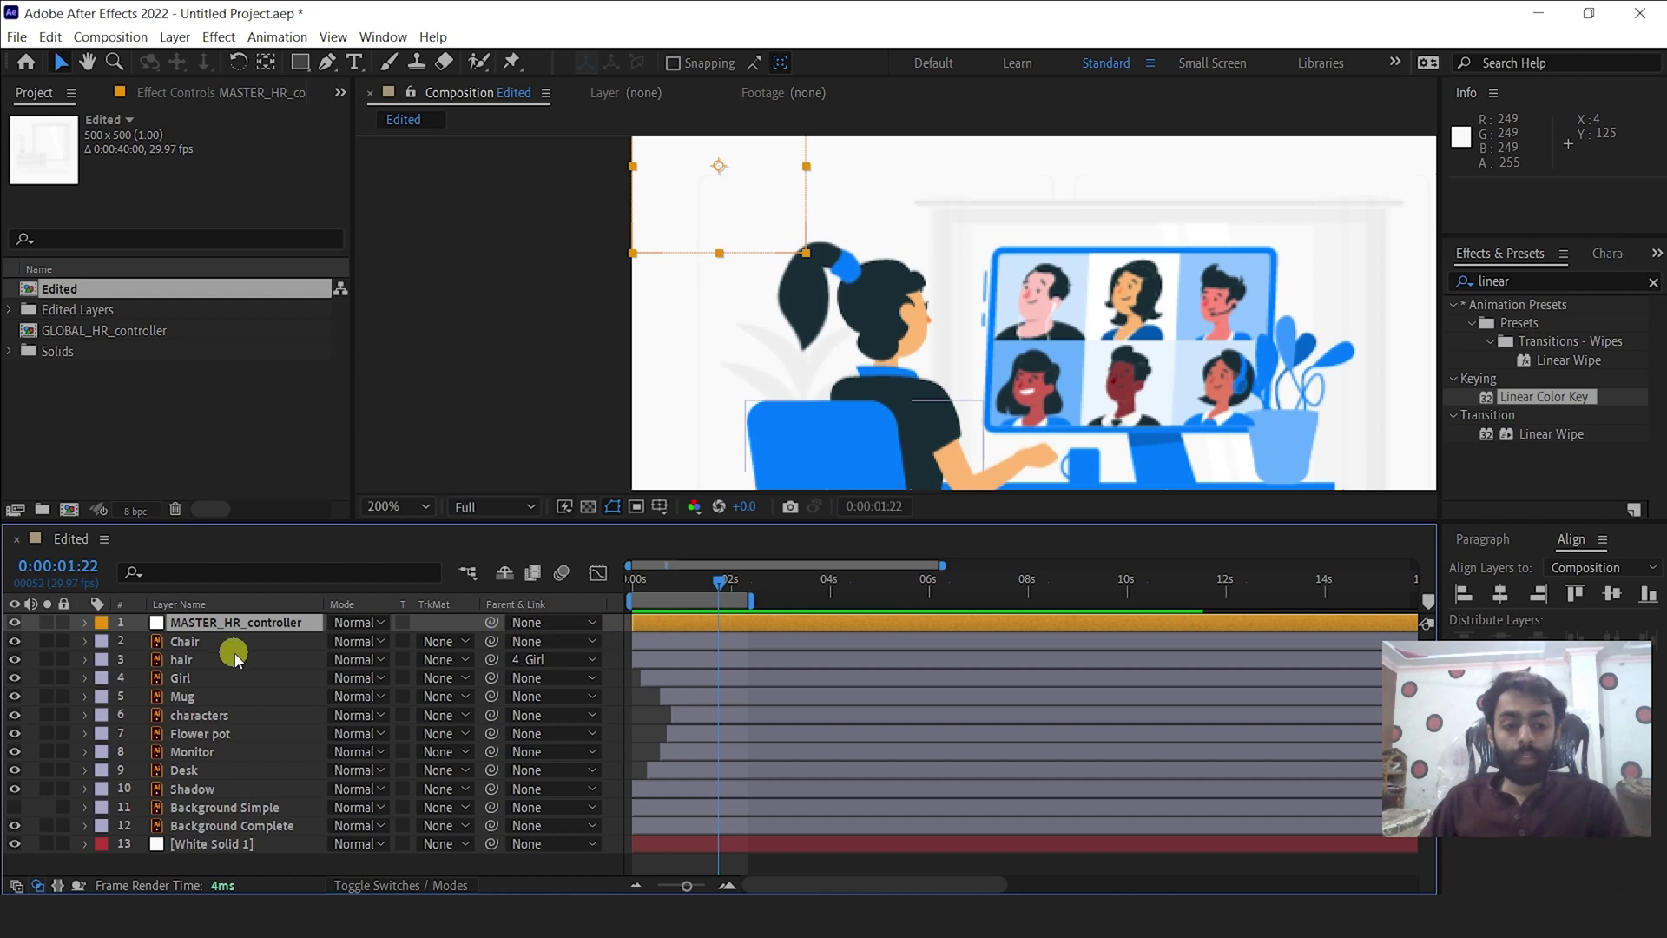
Set the hair layer's Amp slider to 10 and preview the ponytail swing from the start.
left_click(188, 660)
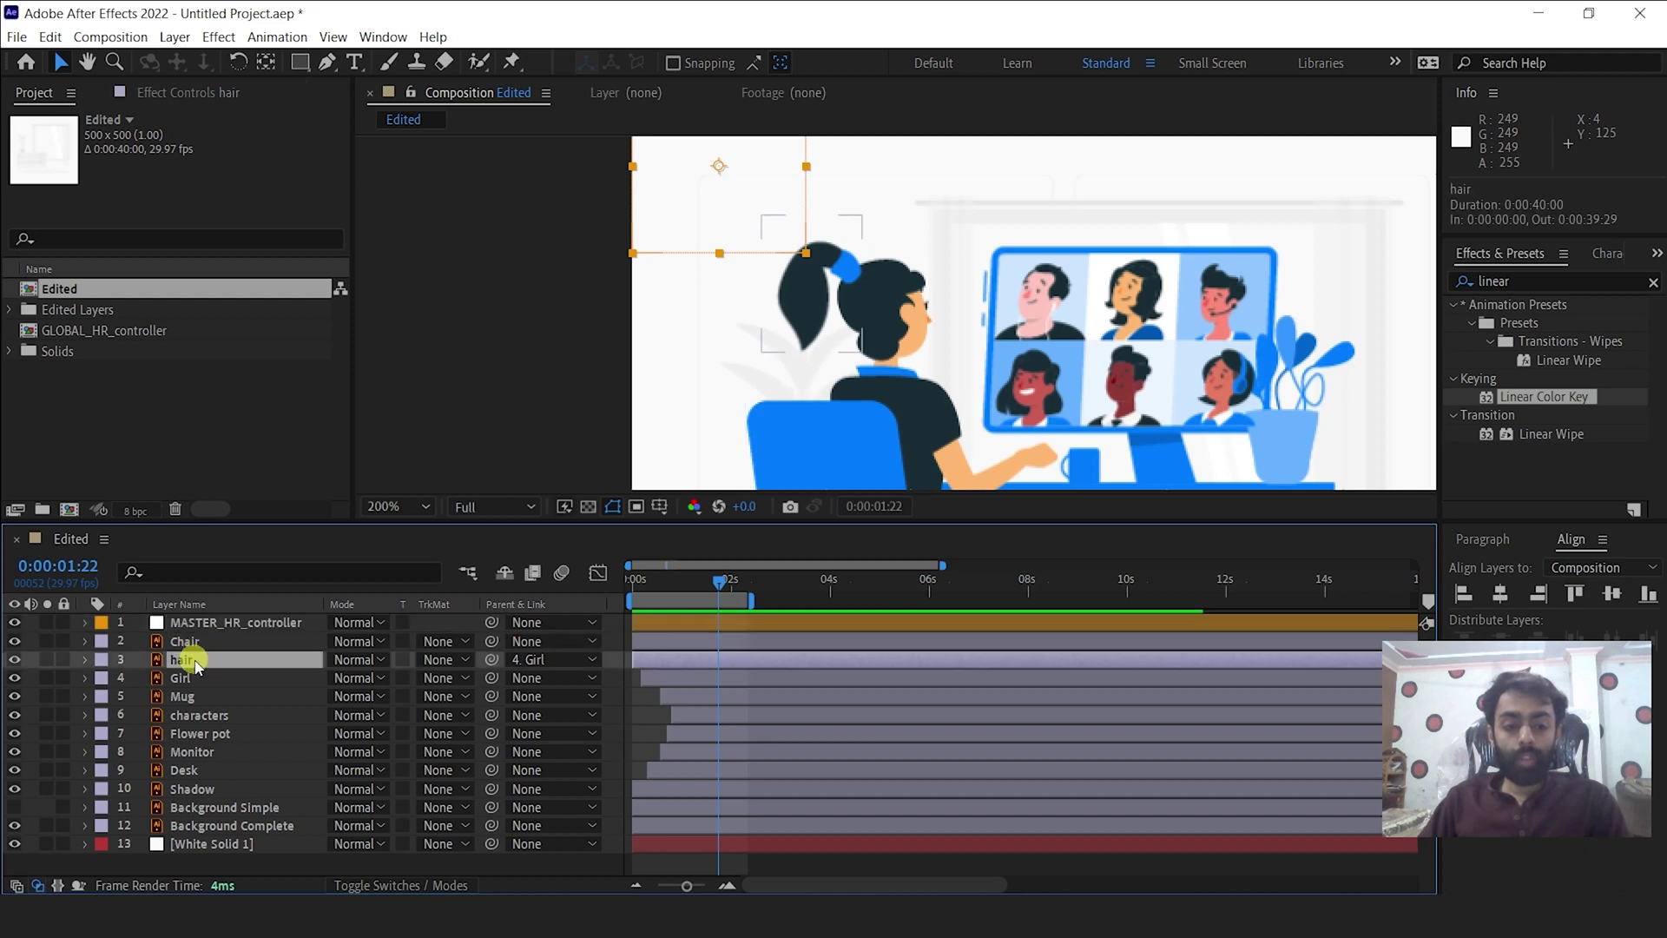
left_click(161, 94)
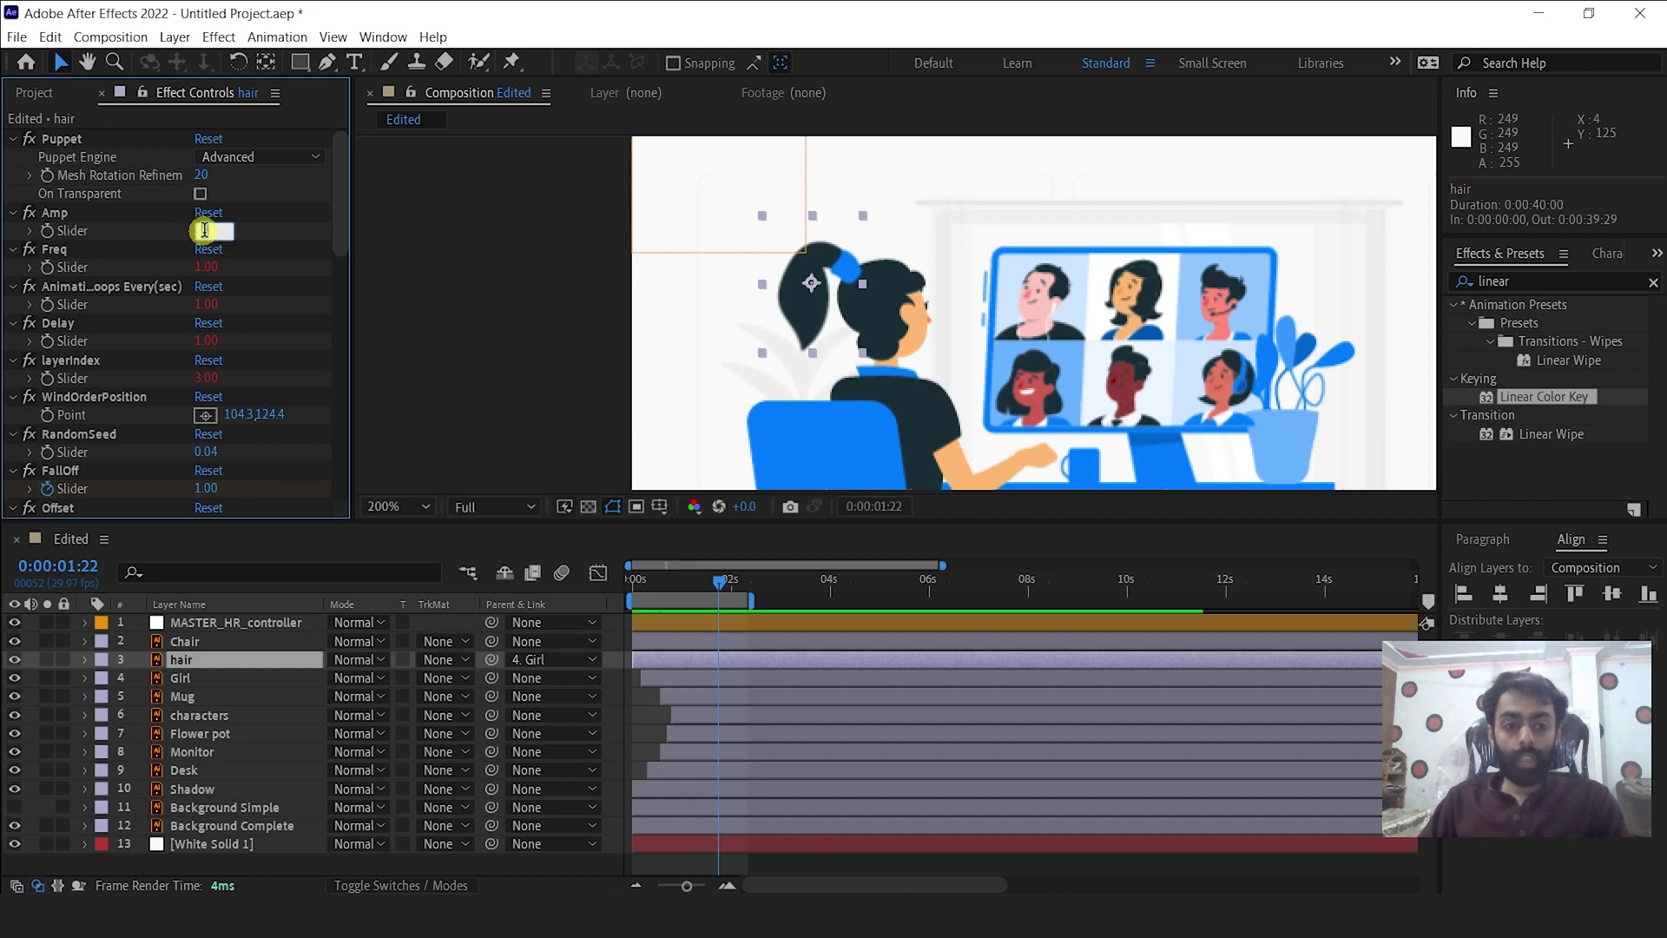
type("10")
key("Return")
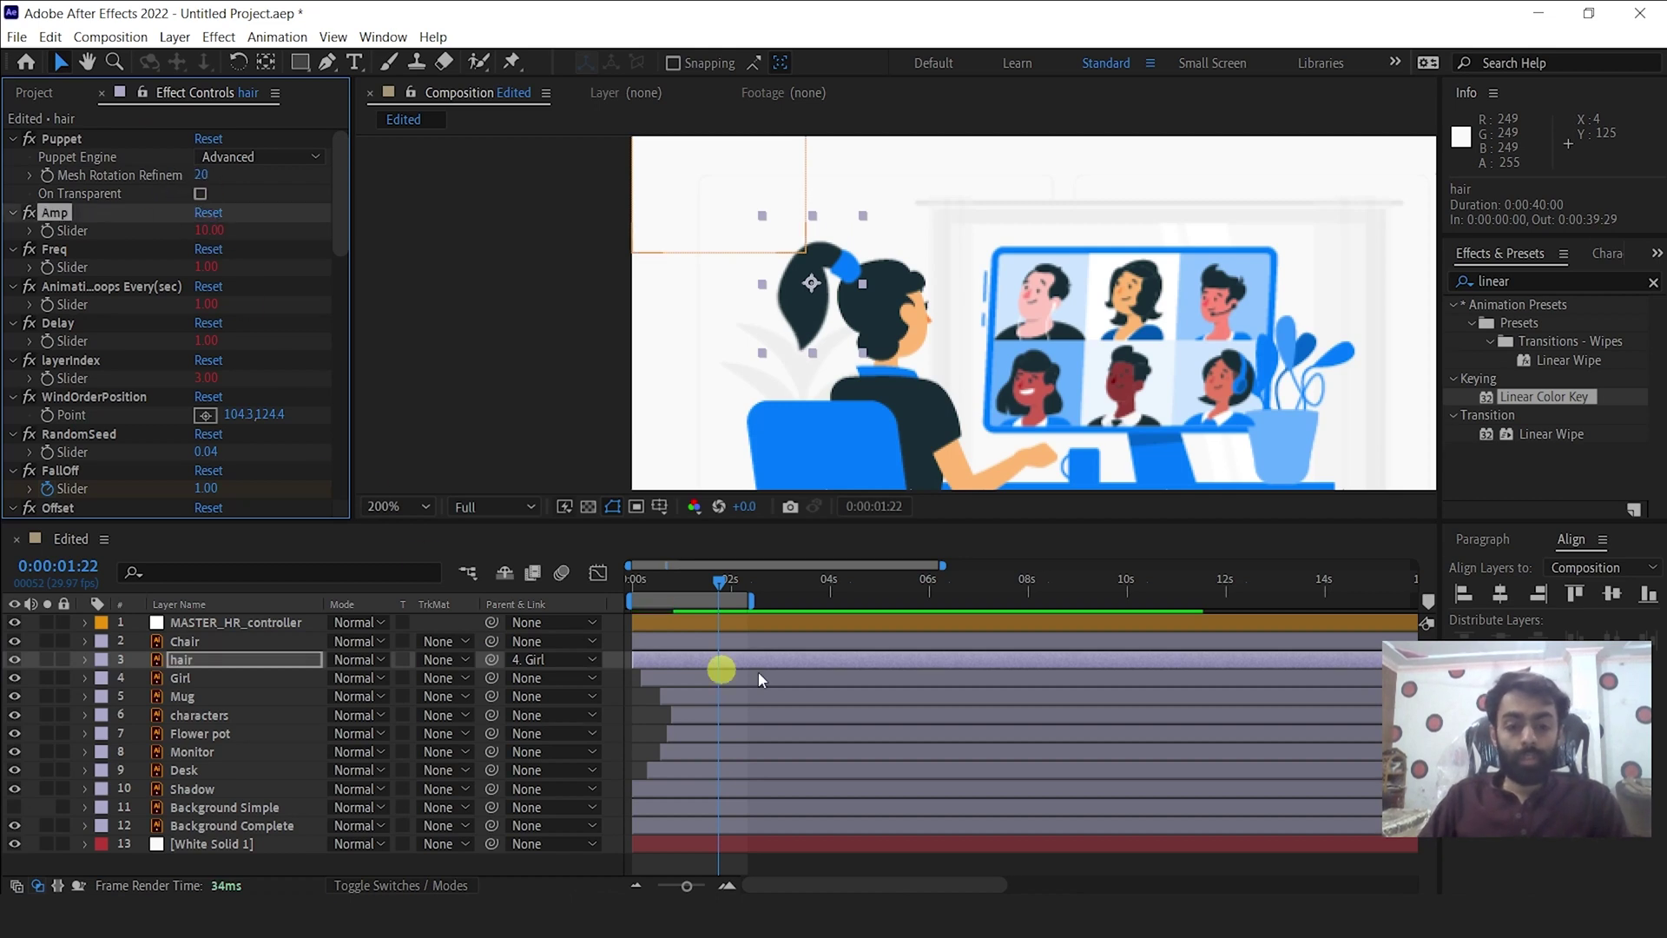
left_click_drag(718, 580, 612, 599)
key("space")
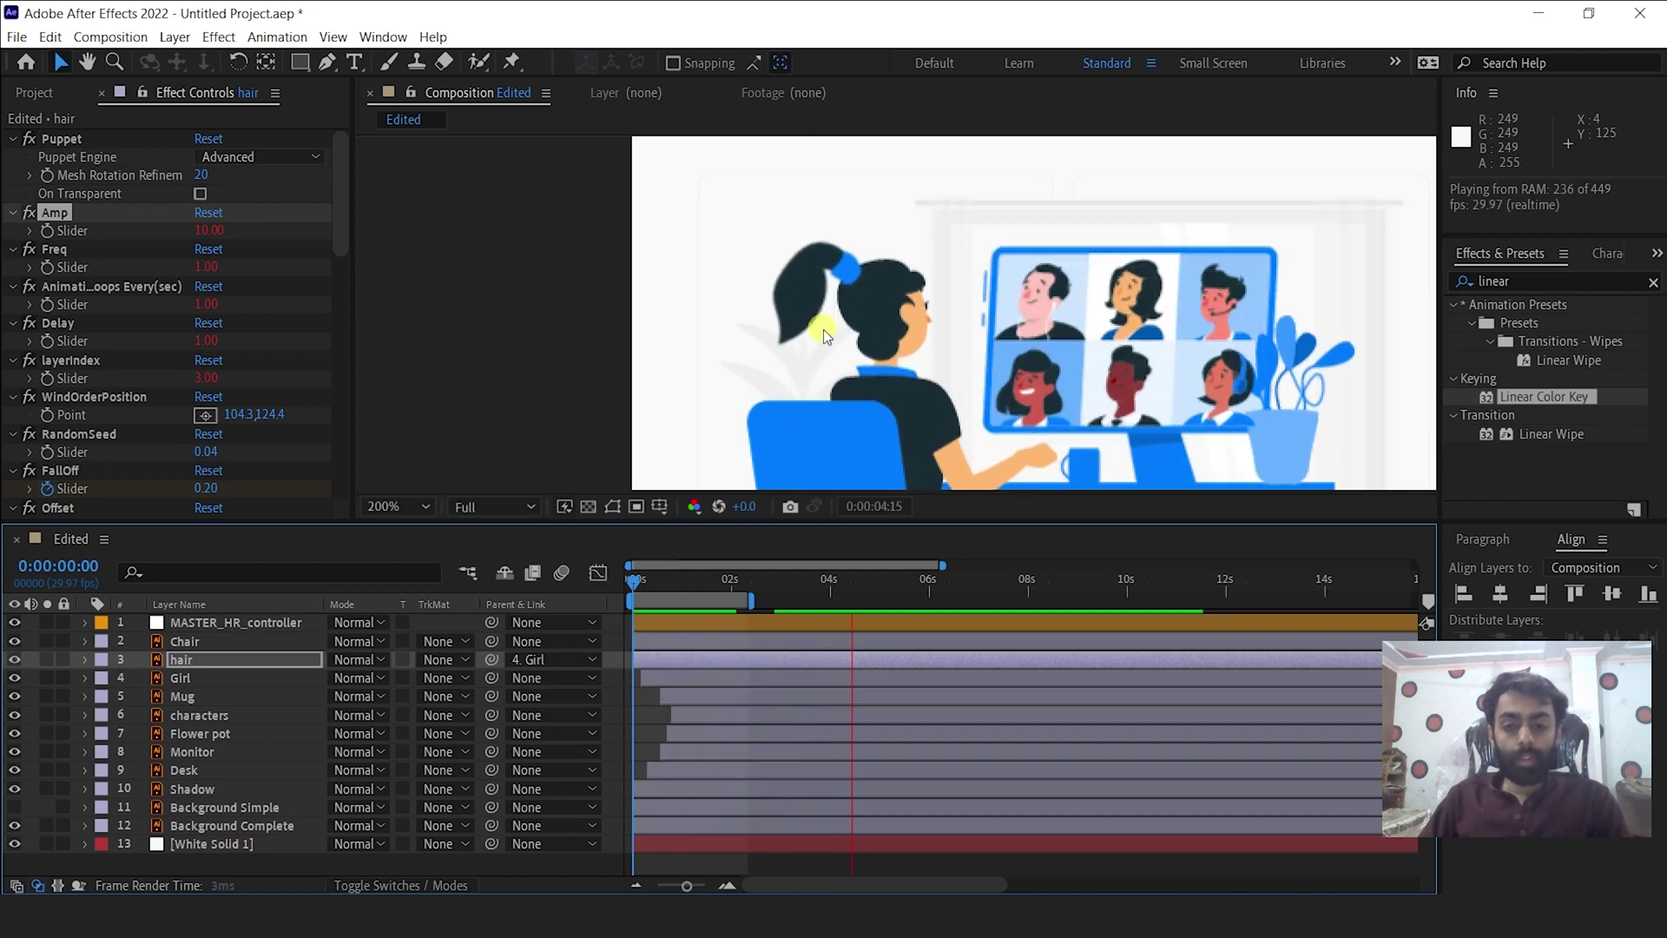
left_click(823, 330)
Set the hair layer's Amp slider to 5 and preview the animation from the start.
left_click(205, 229)
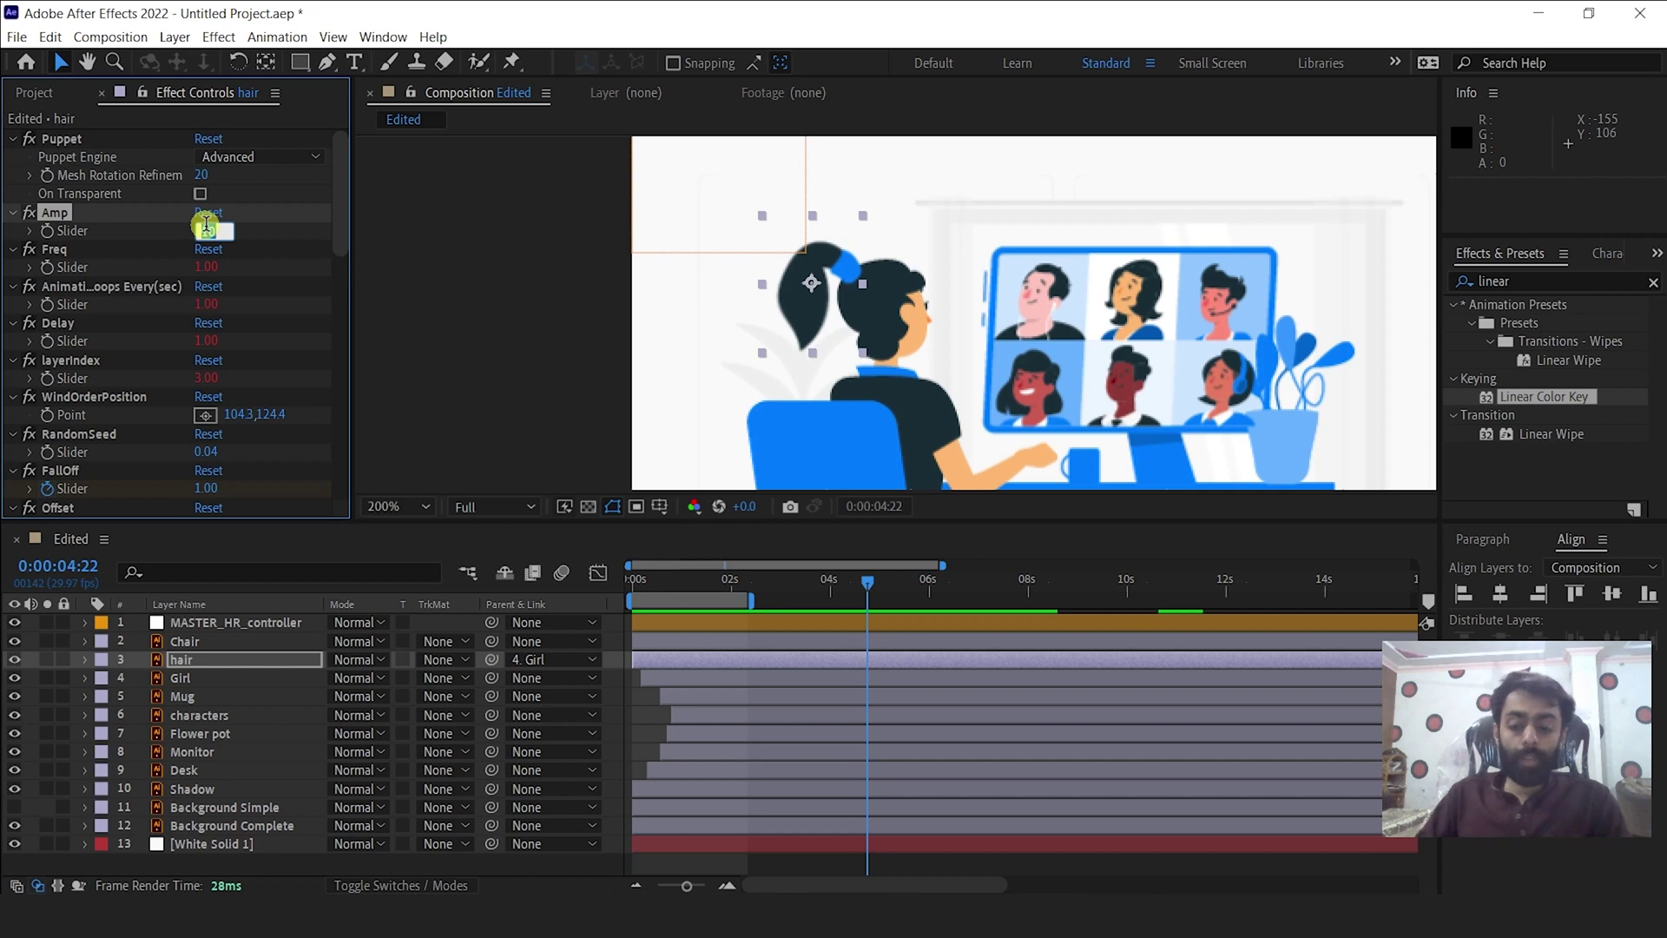
type("5")
key("Return")
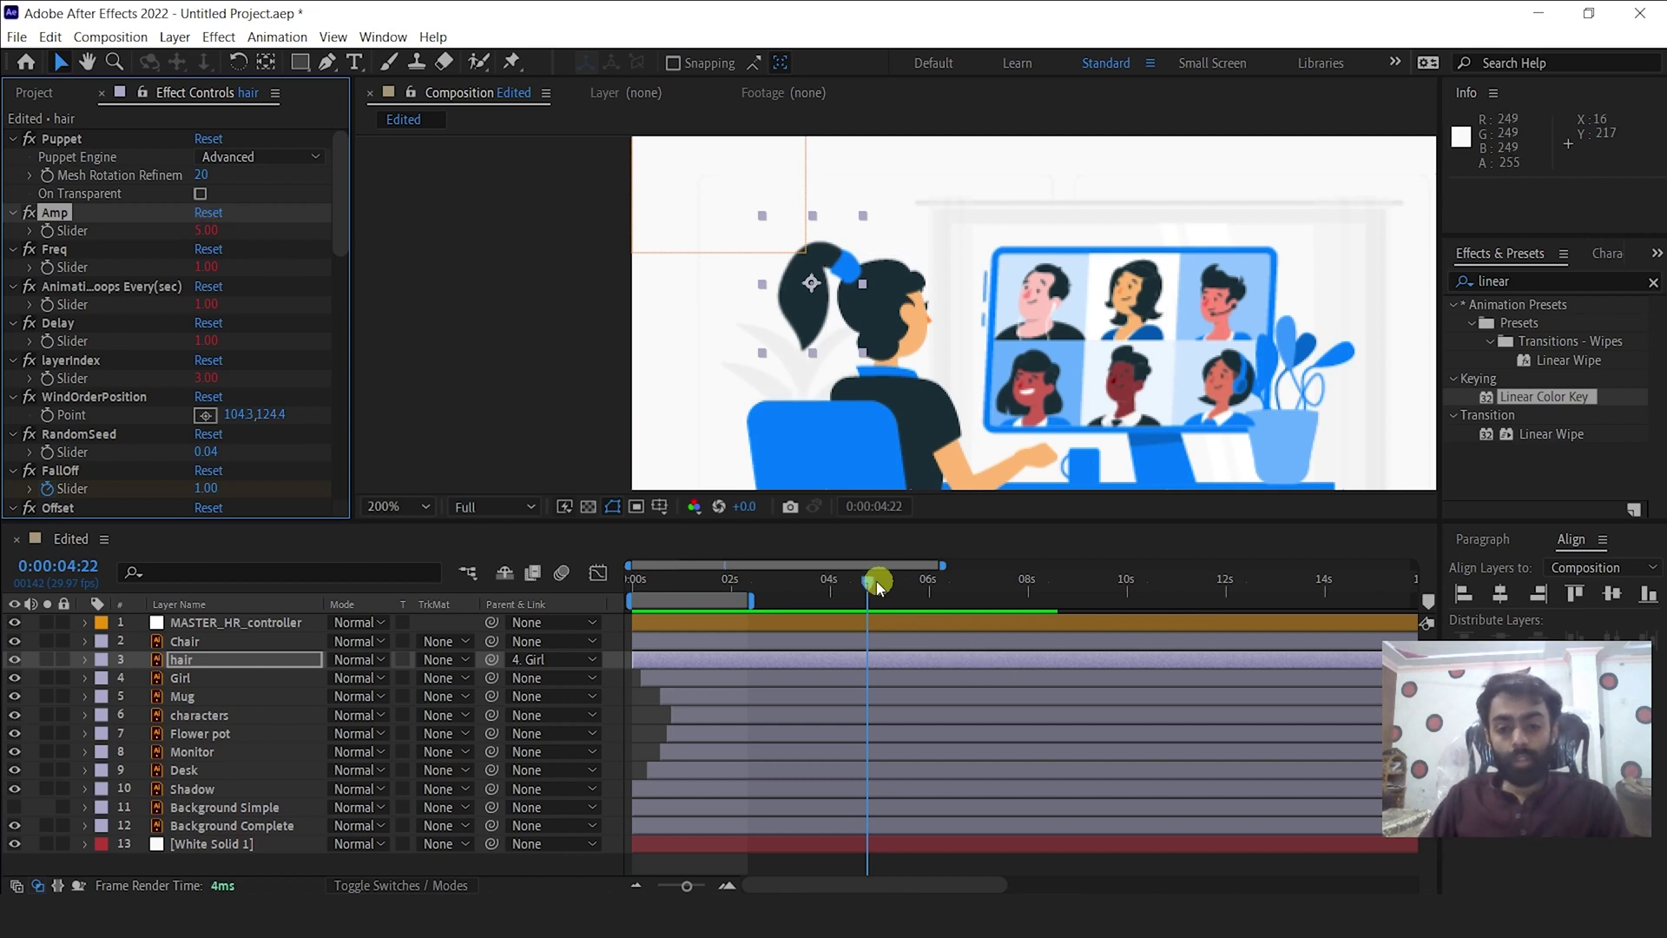
left_click_drag(875, 580, 633, 580)
scroll(866, 230, "down", 2)
key("space")
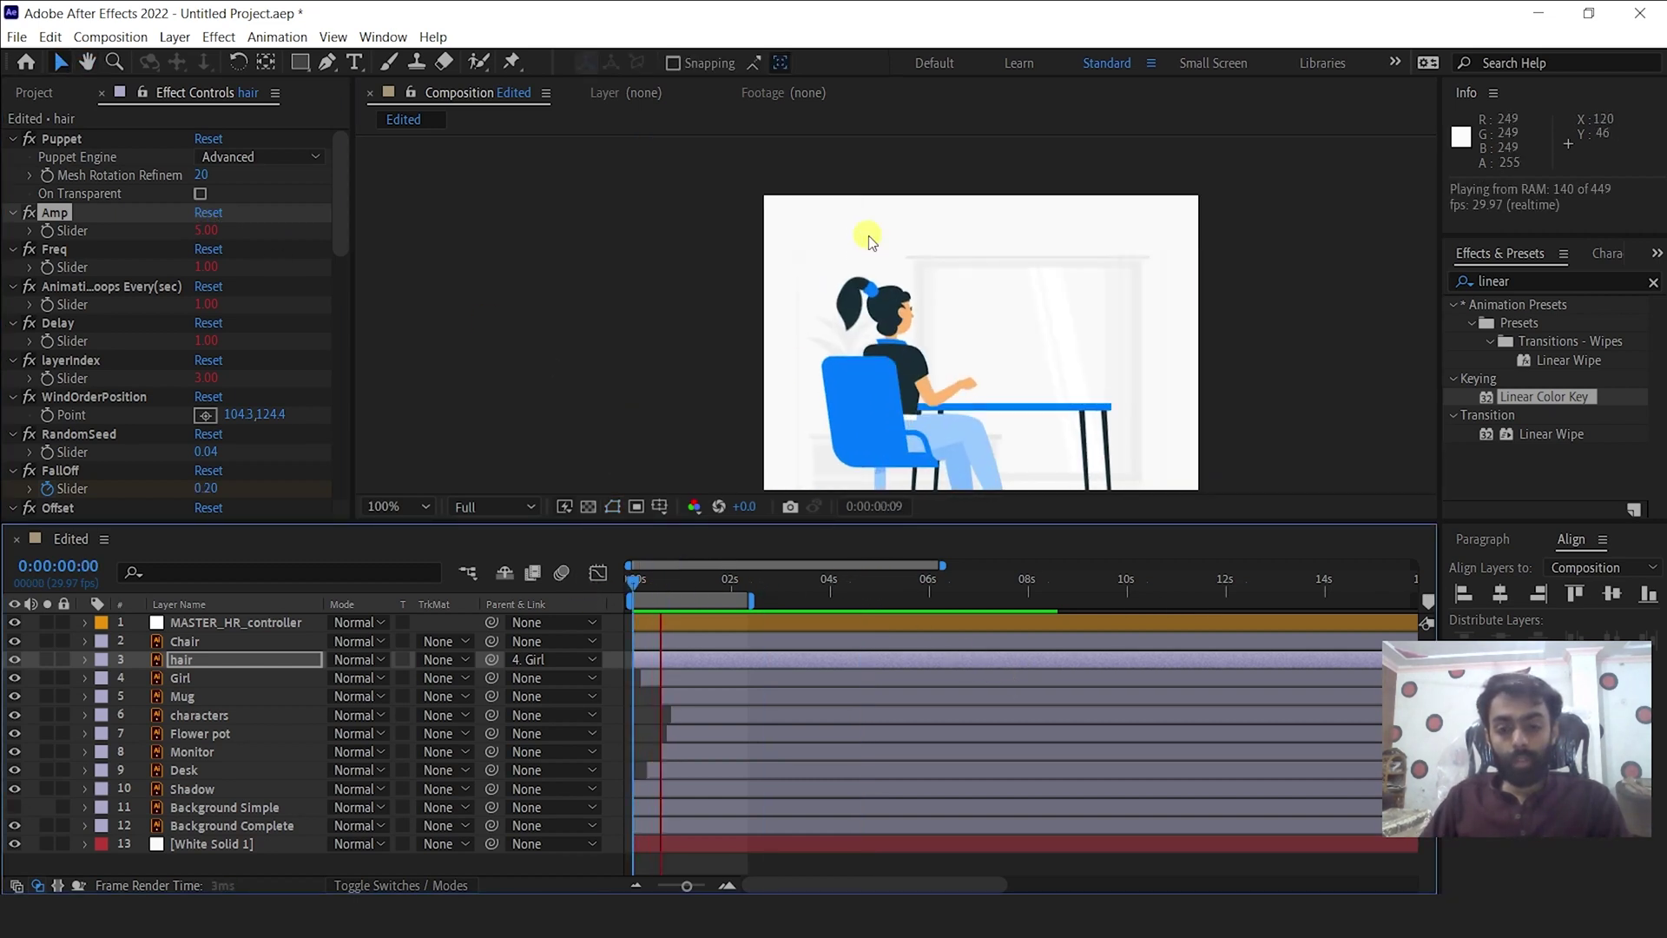
key("space")
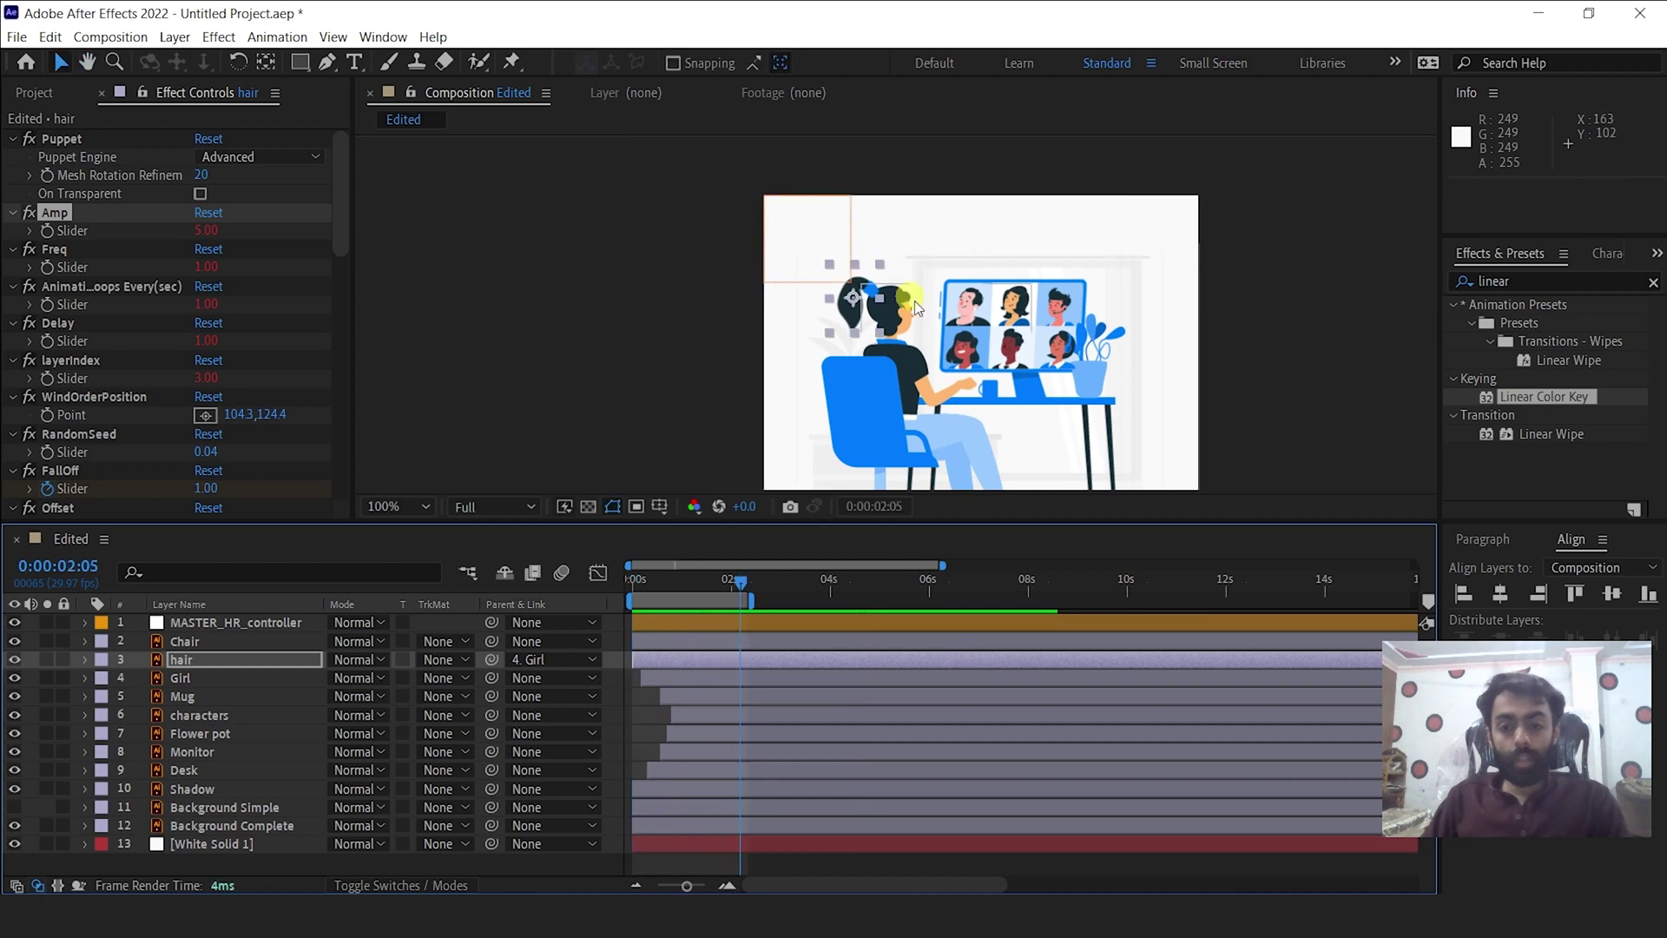
Select the Flower pot layer and preview the whole animation from the start.
left_click(1129, 382)
scroll(617, 337, "up", 2)
scroll(617, 337, "down", 2)
key("Home")
key("space")
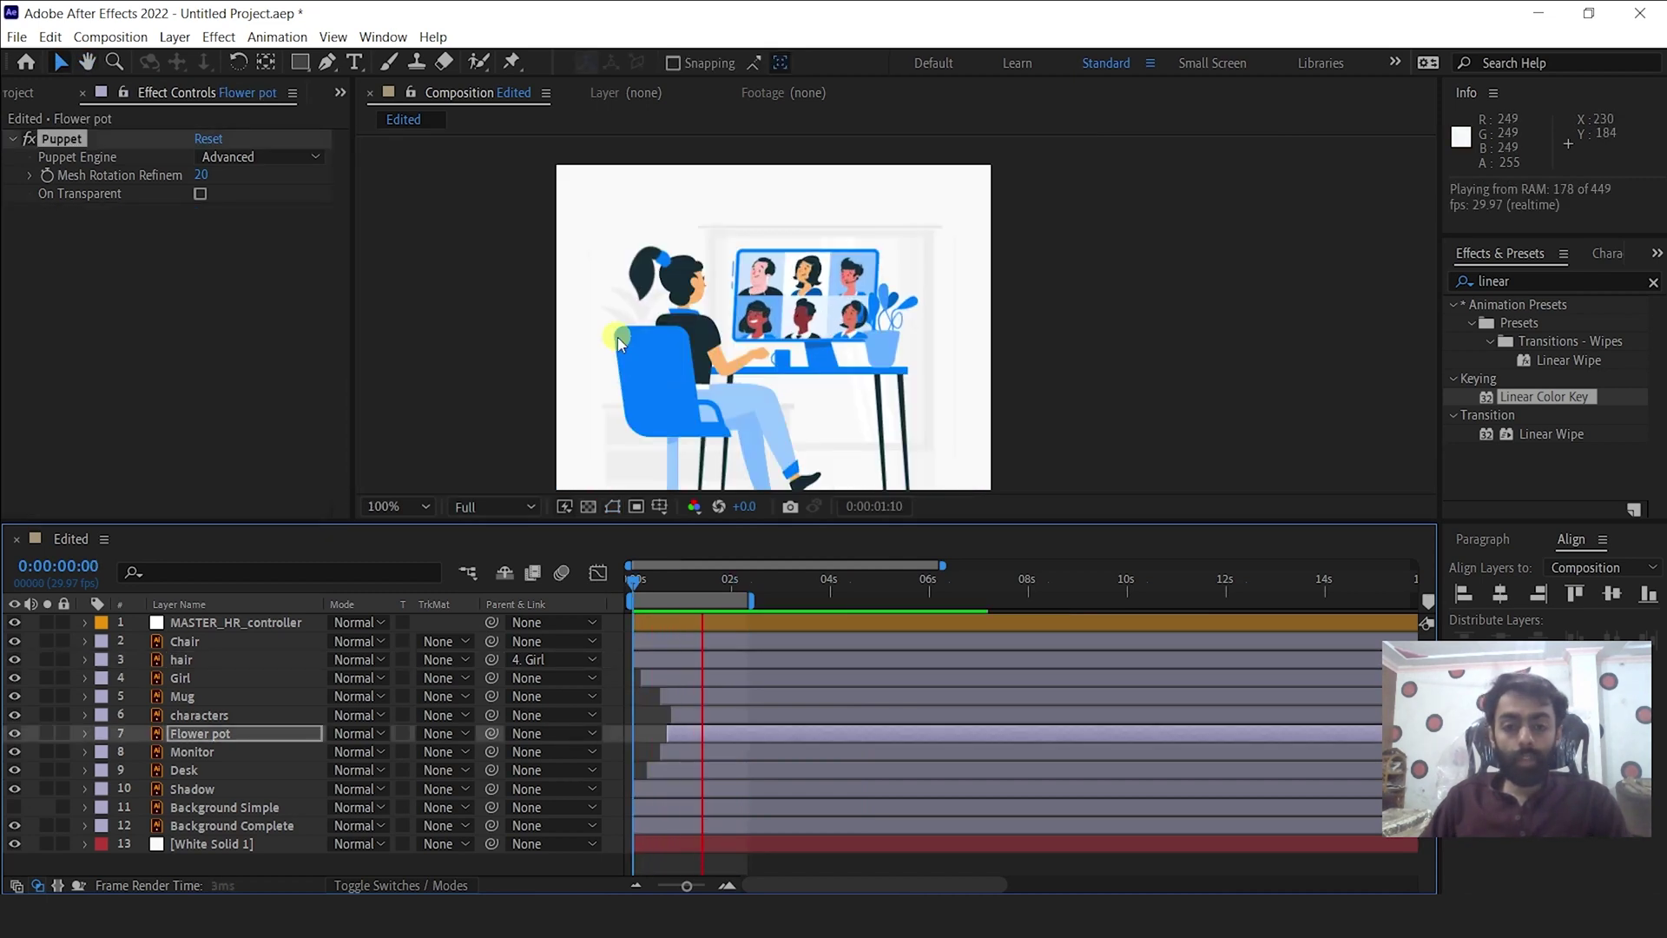
left_click(732, 603)
Place Puppet pins on the Flower pot layer at 0:00:01:06, three along the pot's rim and one on each of three leaves.
mouse_move(692, 579)
left_mouse_down()
mouse_move(665, 579)
mouse_move(694, 585)
left_mouse_up()
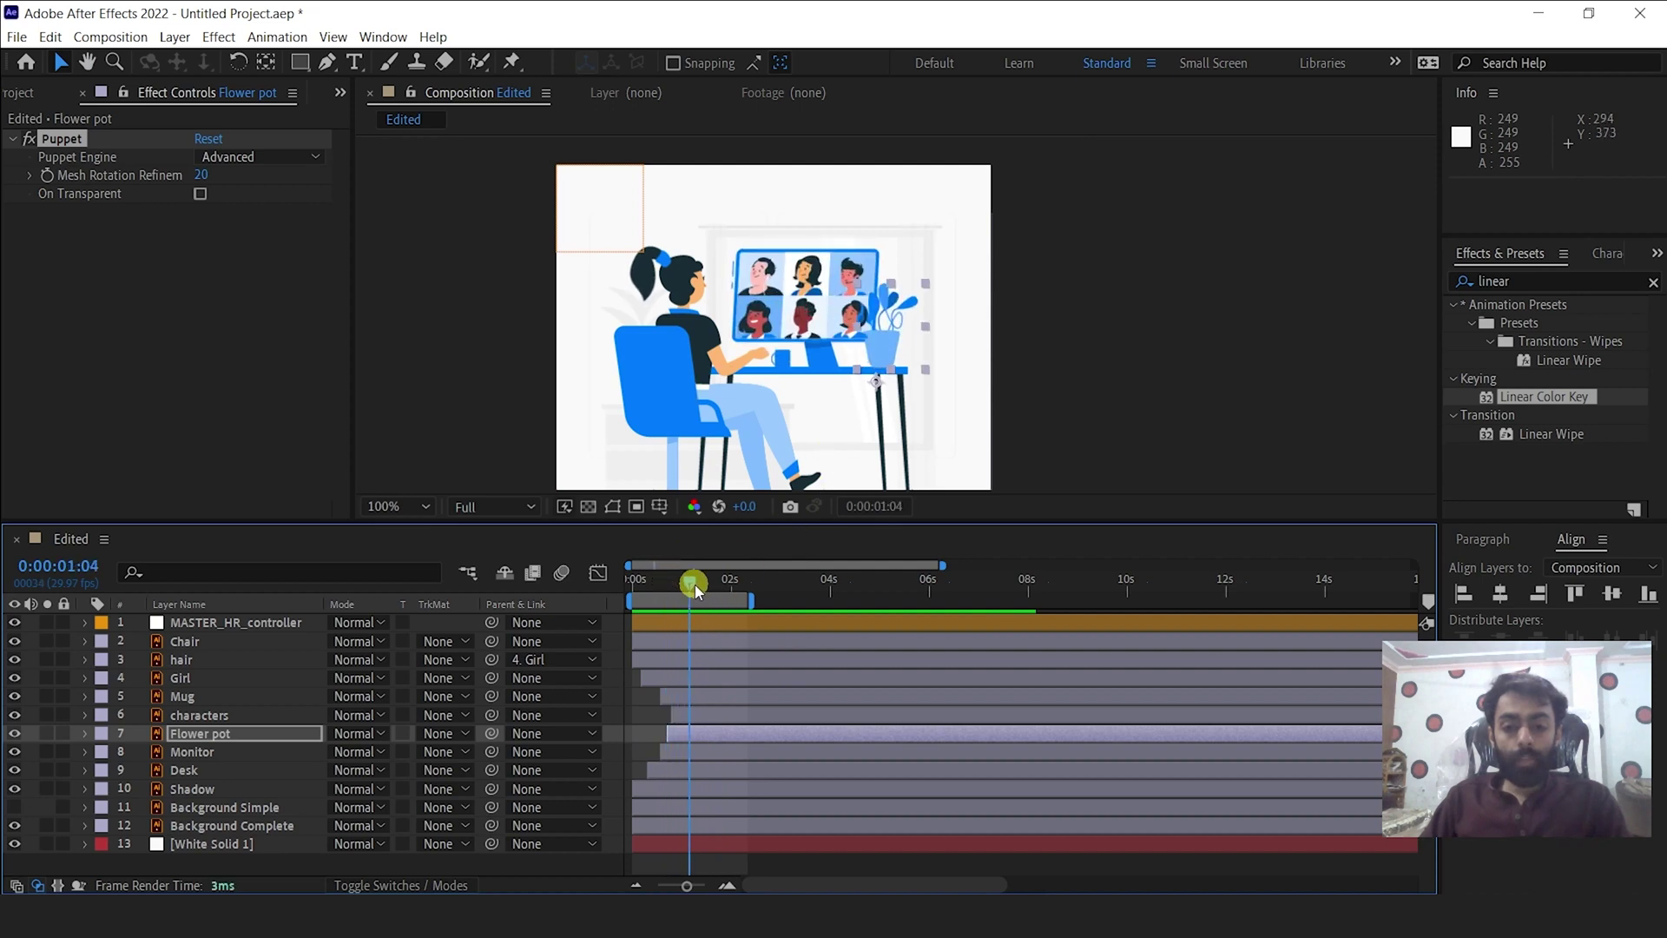
scroll(862, 369, "up", 2)
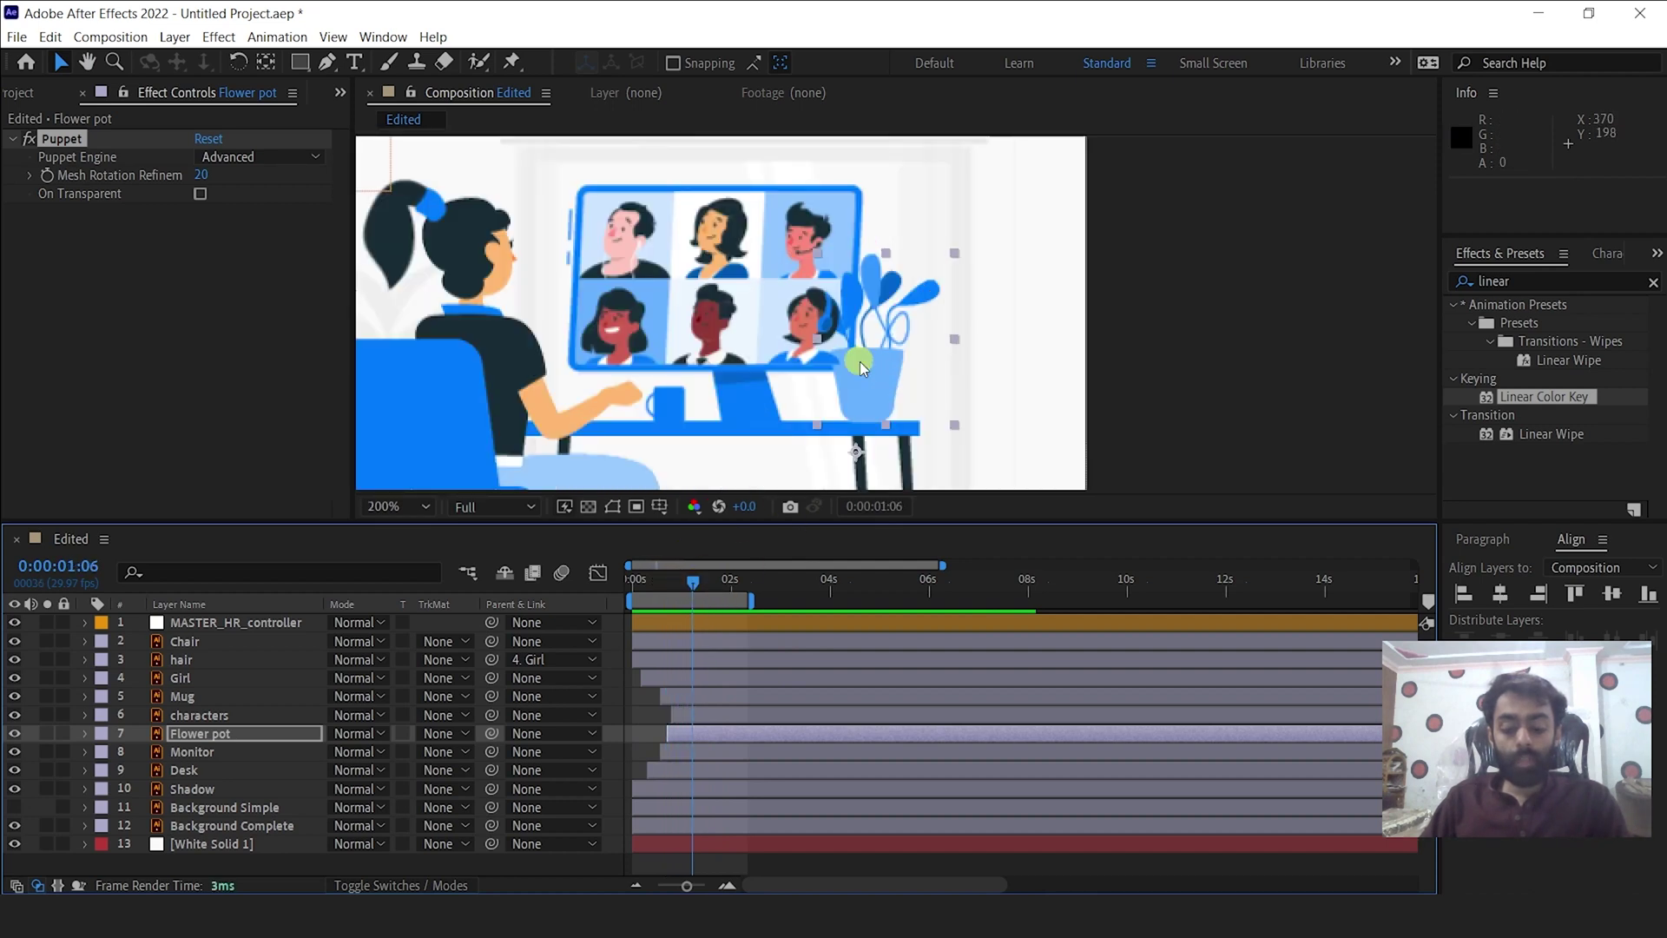
left_click(212, 737)
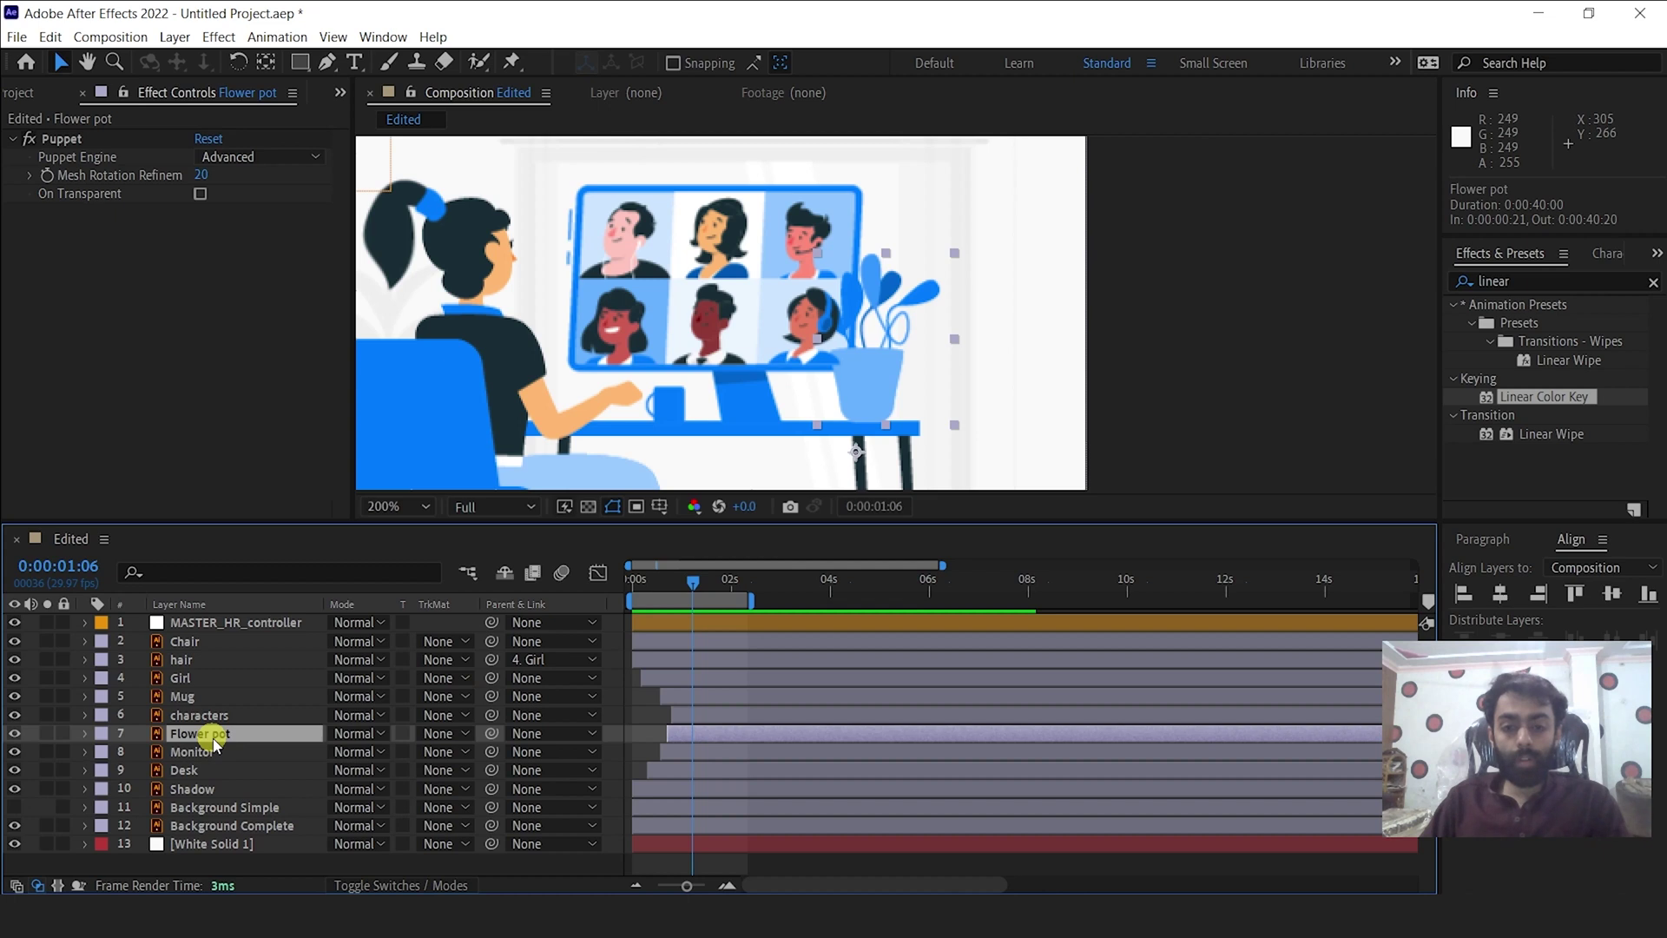
key("period")
left_click(511, 61)
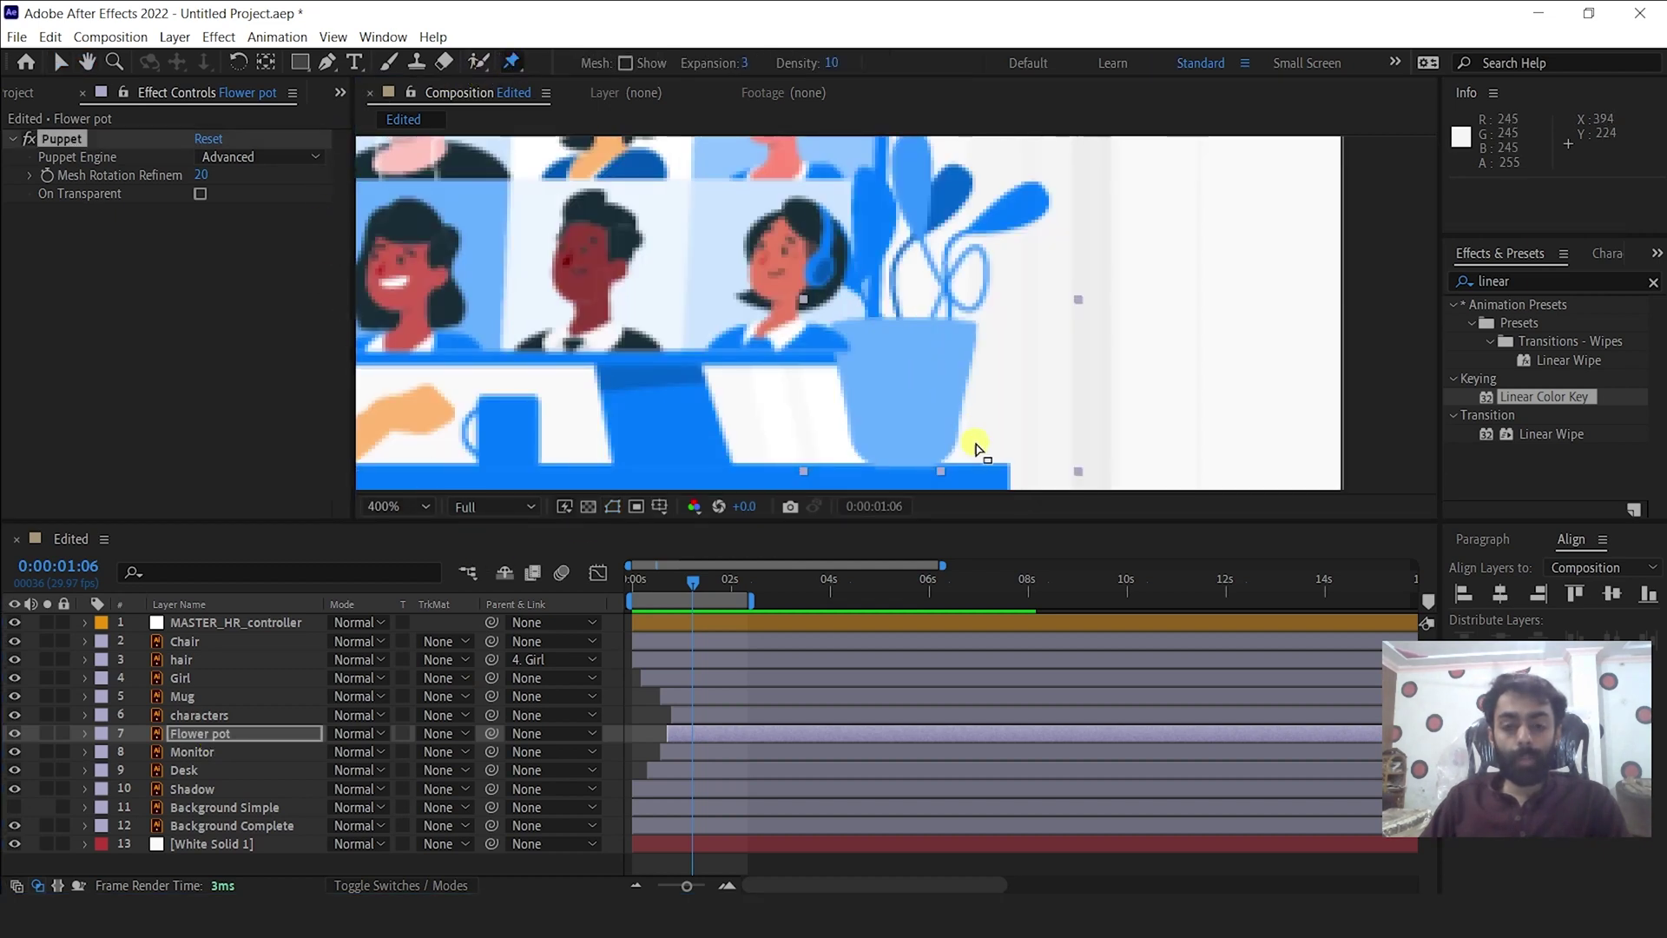
left_click(853, 328)
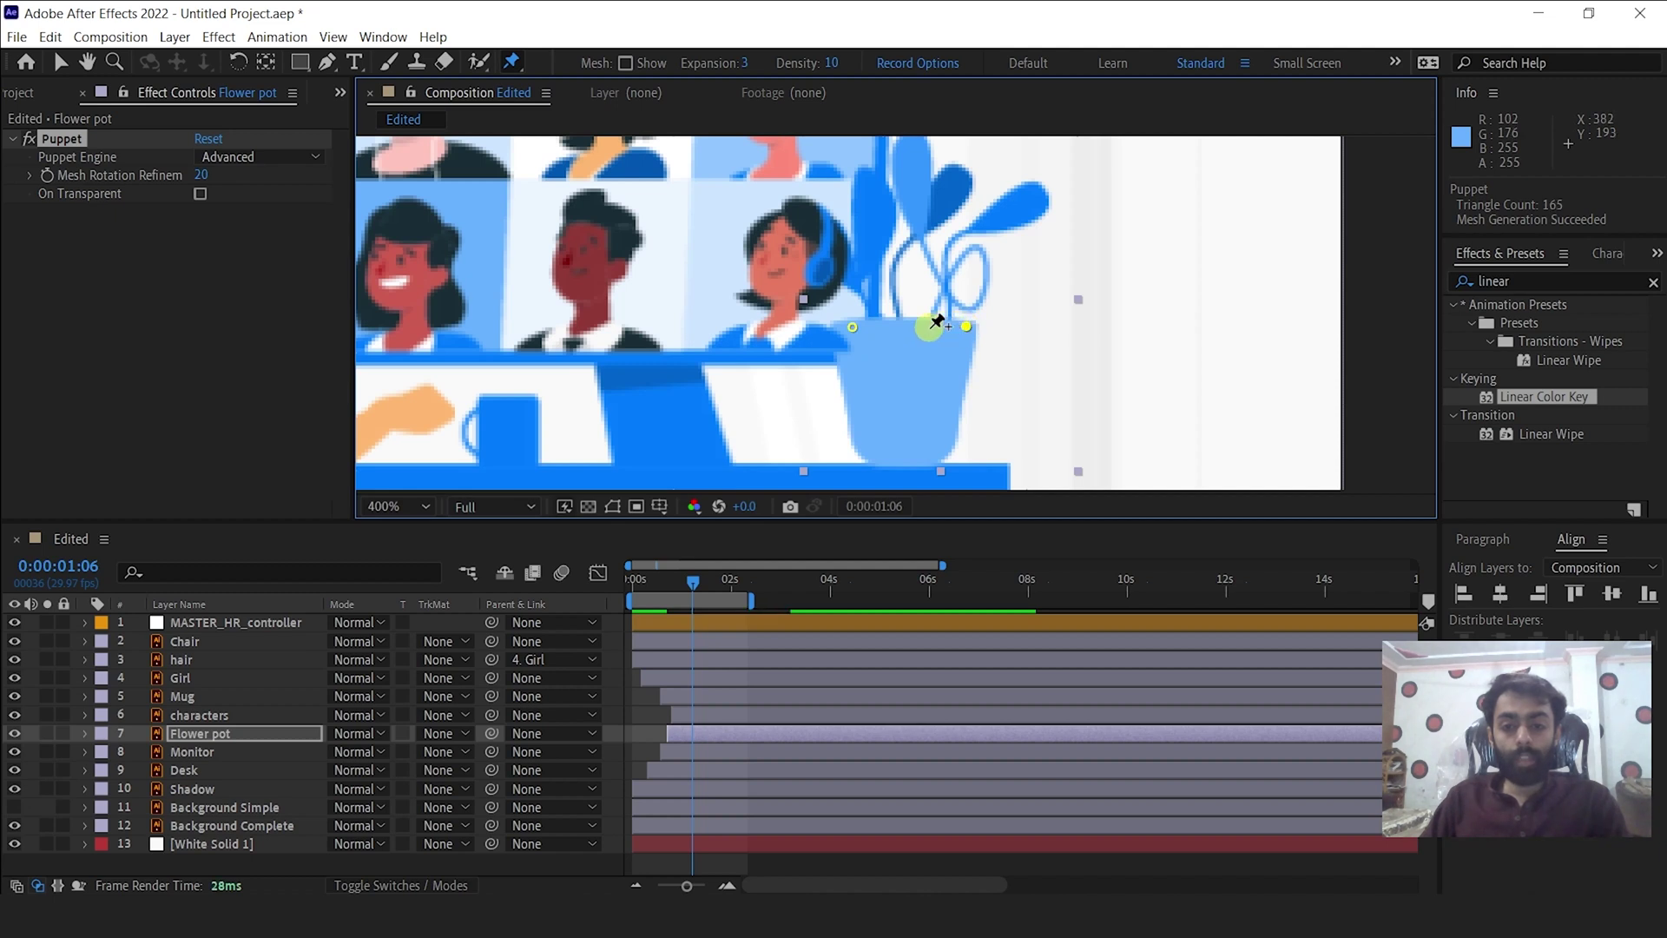
left_click(868, 200)
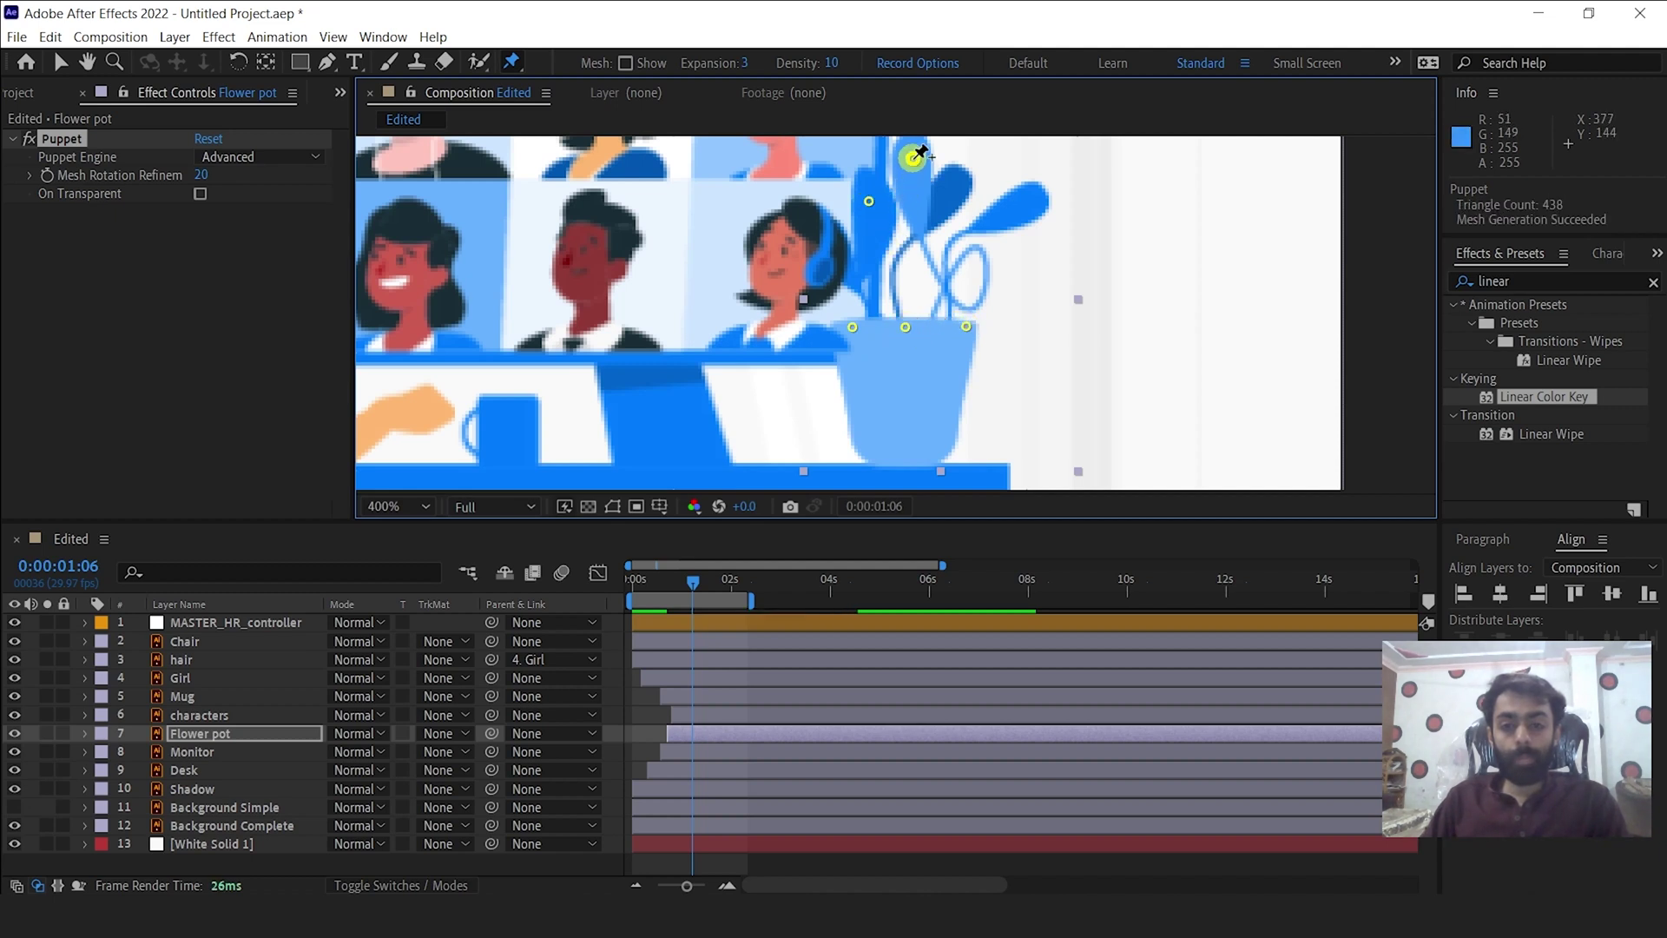
left_click(1030, 200)
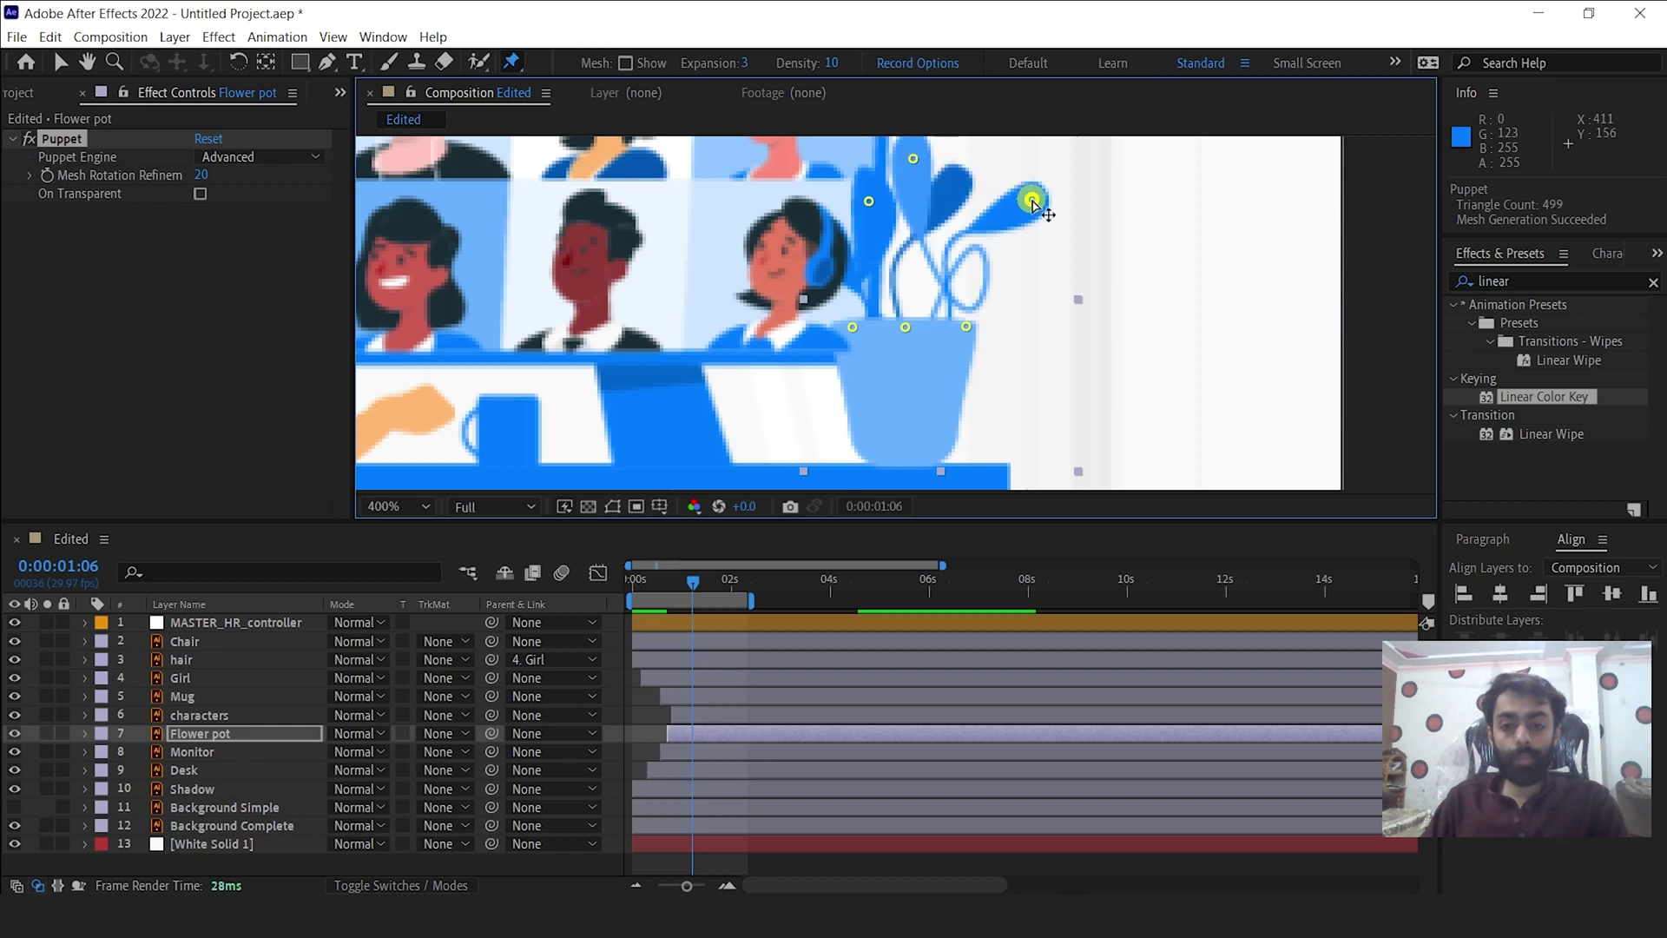
Turn off Position keyframing for the three Puppet pins along the Flower pot's rim, keeping the leaf pins keyframed.
key("u")
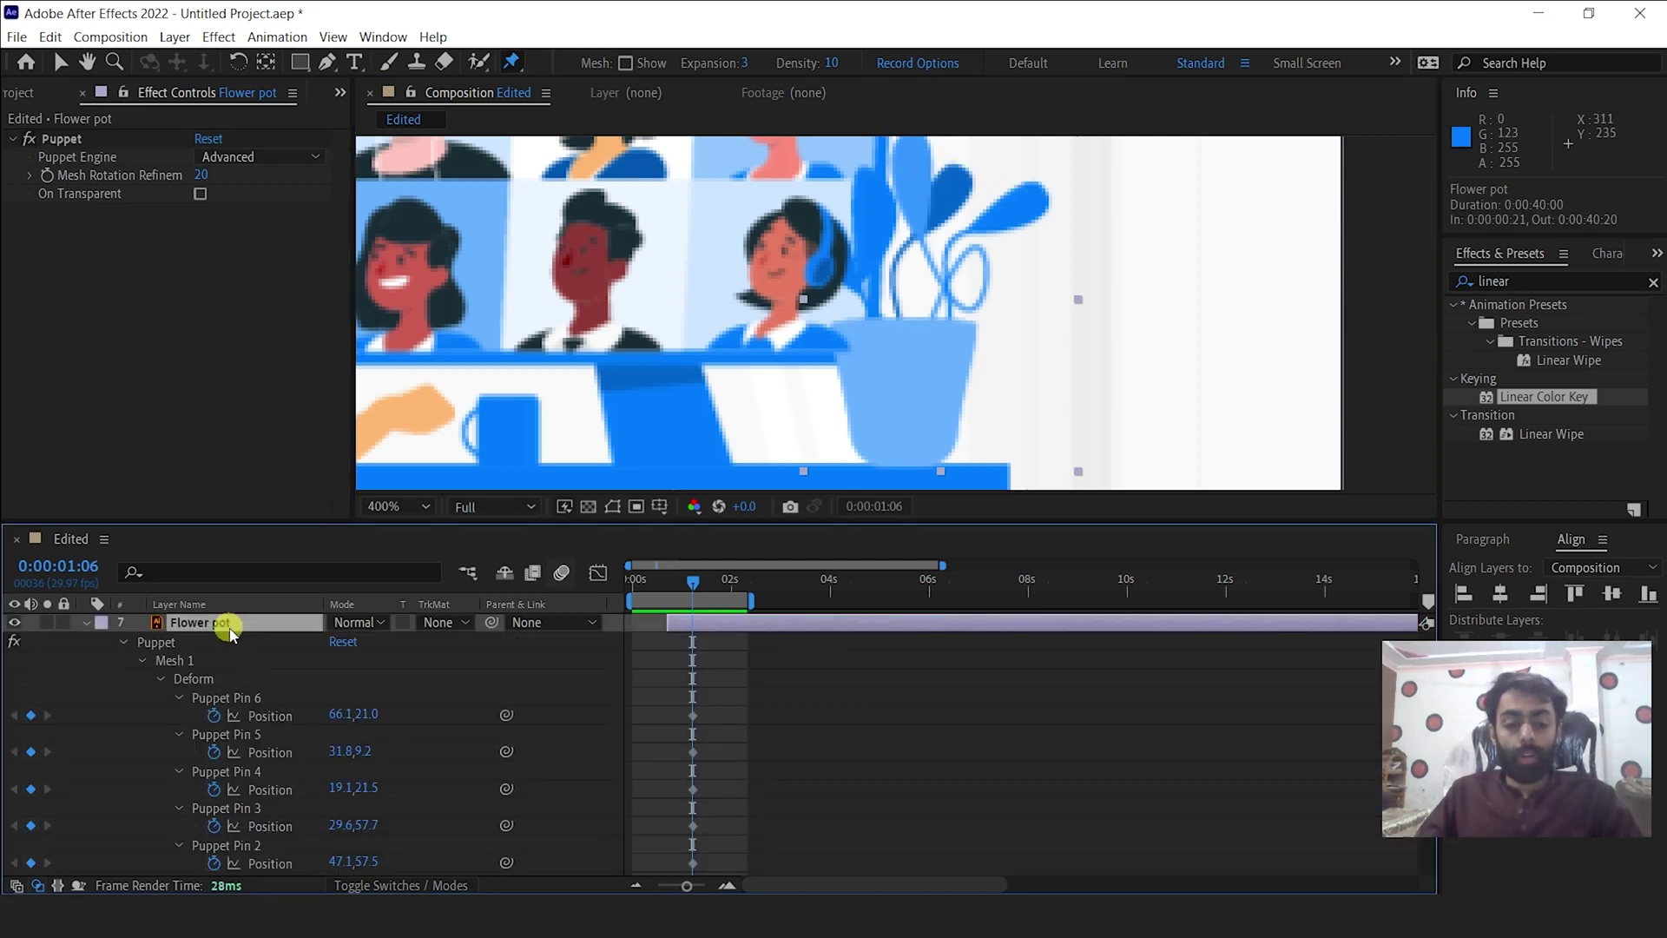
scroll(230, 632, "down", 2)
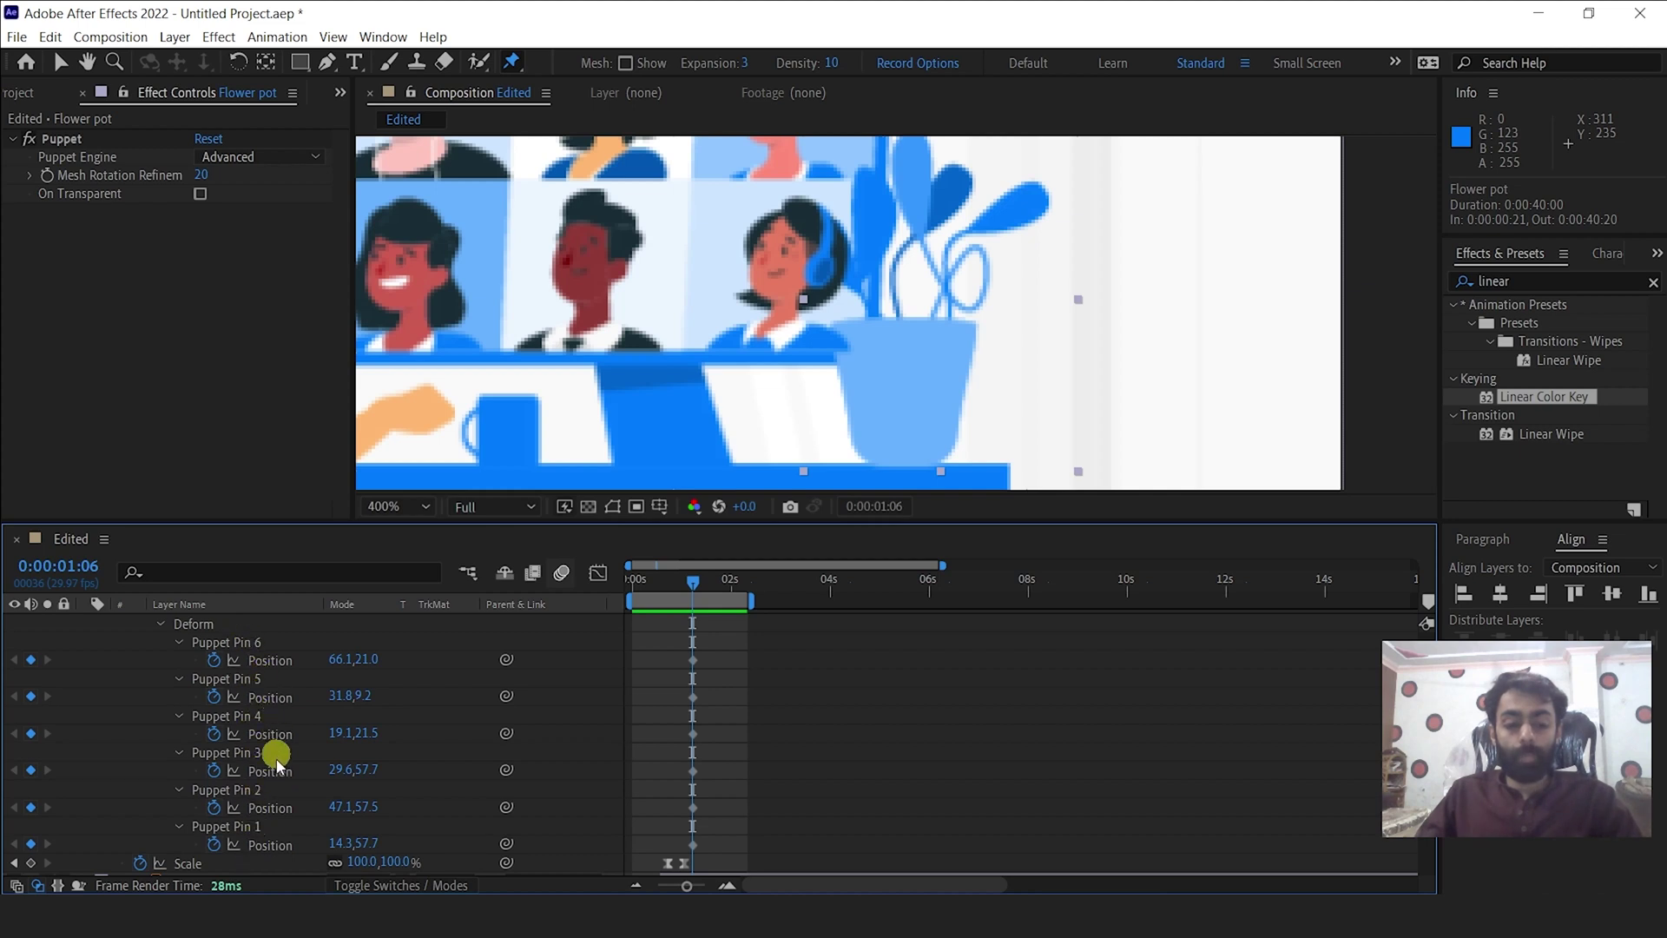
scroll(224, 708, "up", 2)
left_click(163, 646)
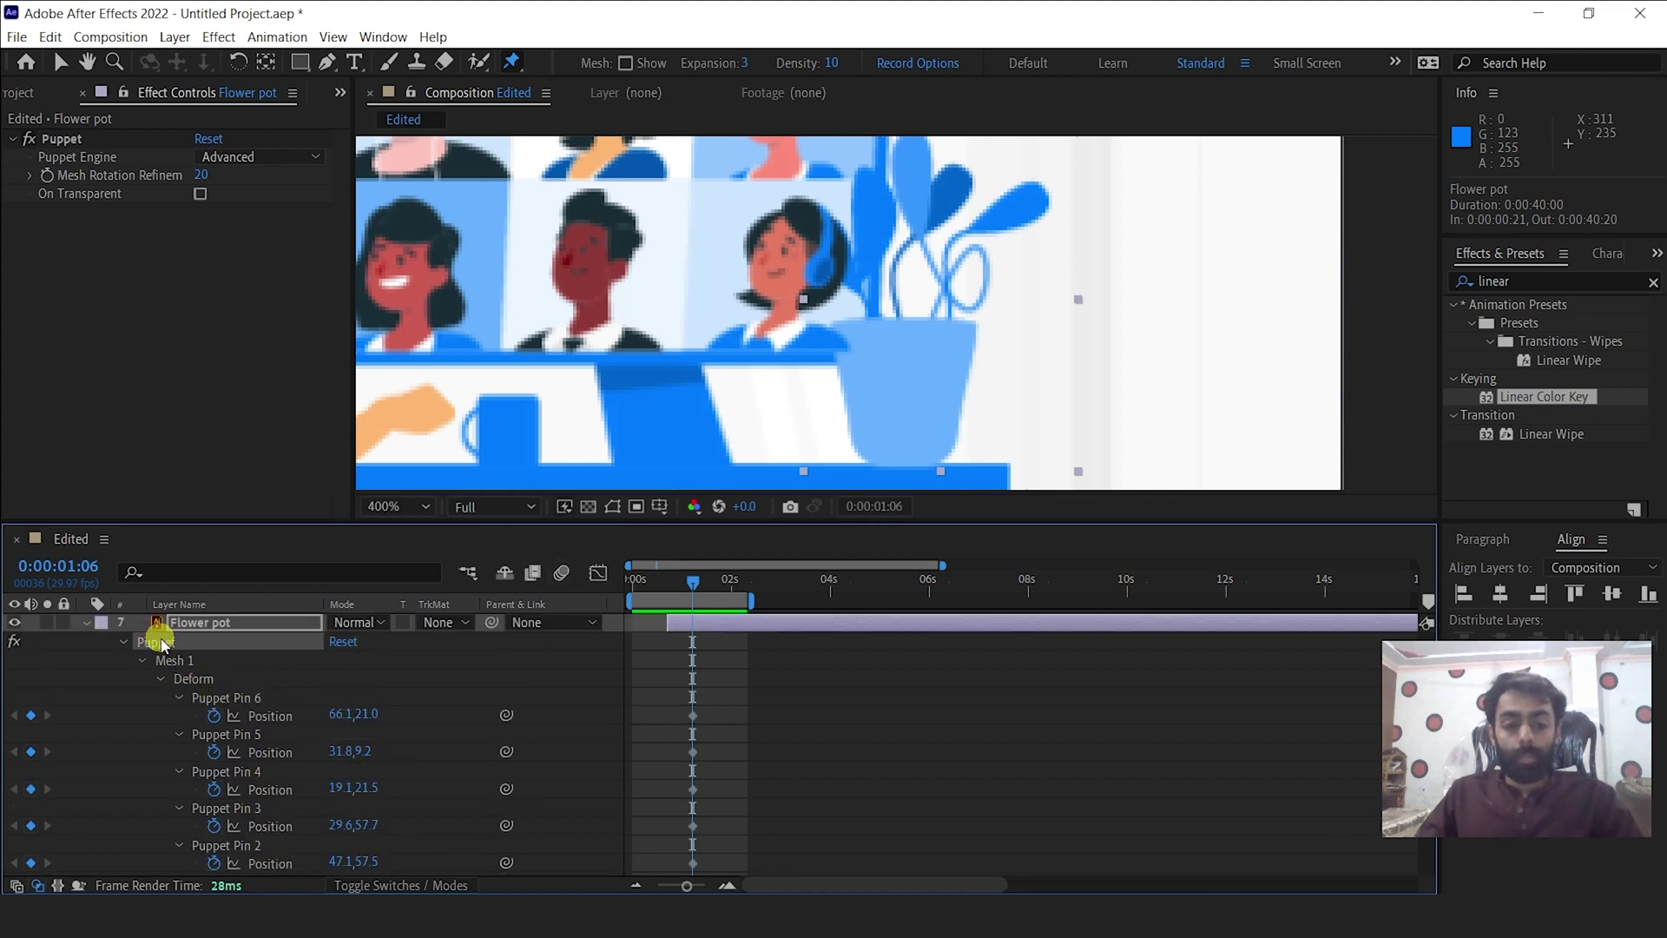
left_click(853, 329)
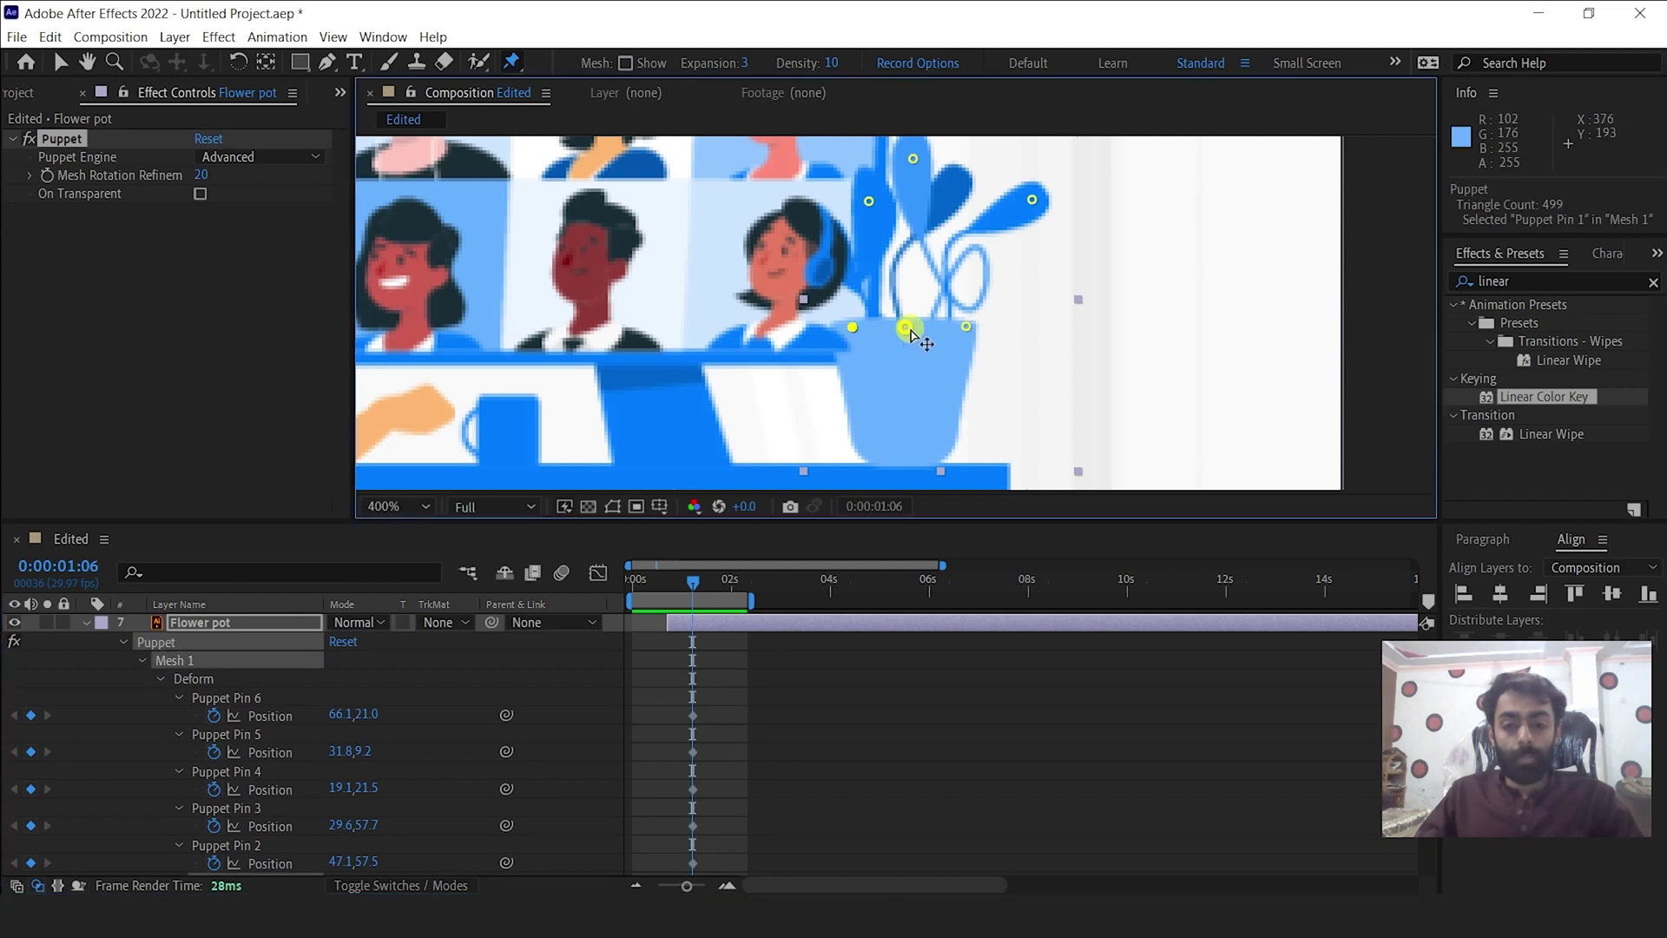
scroll(260, 763, "down", 2)
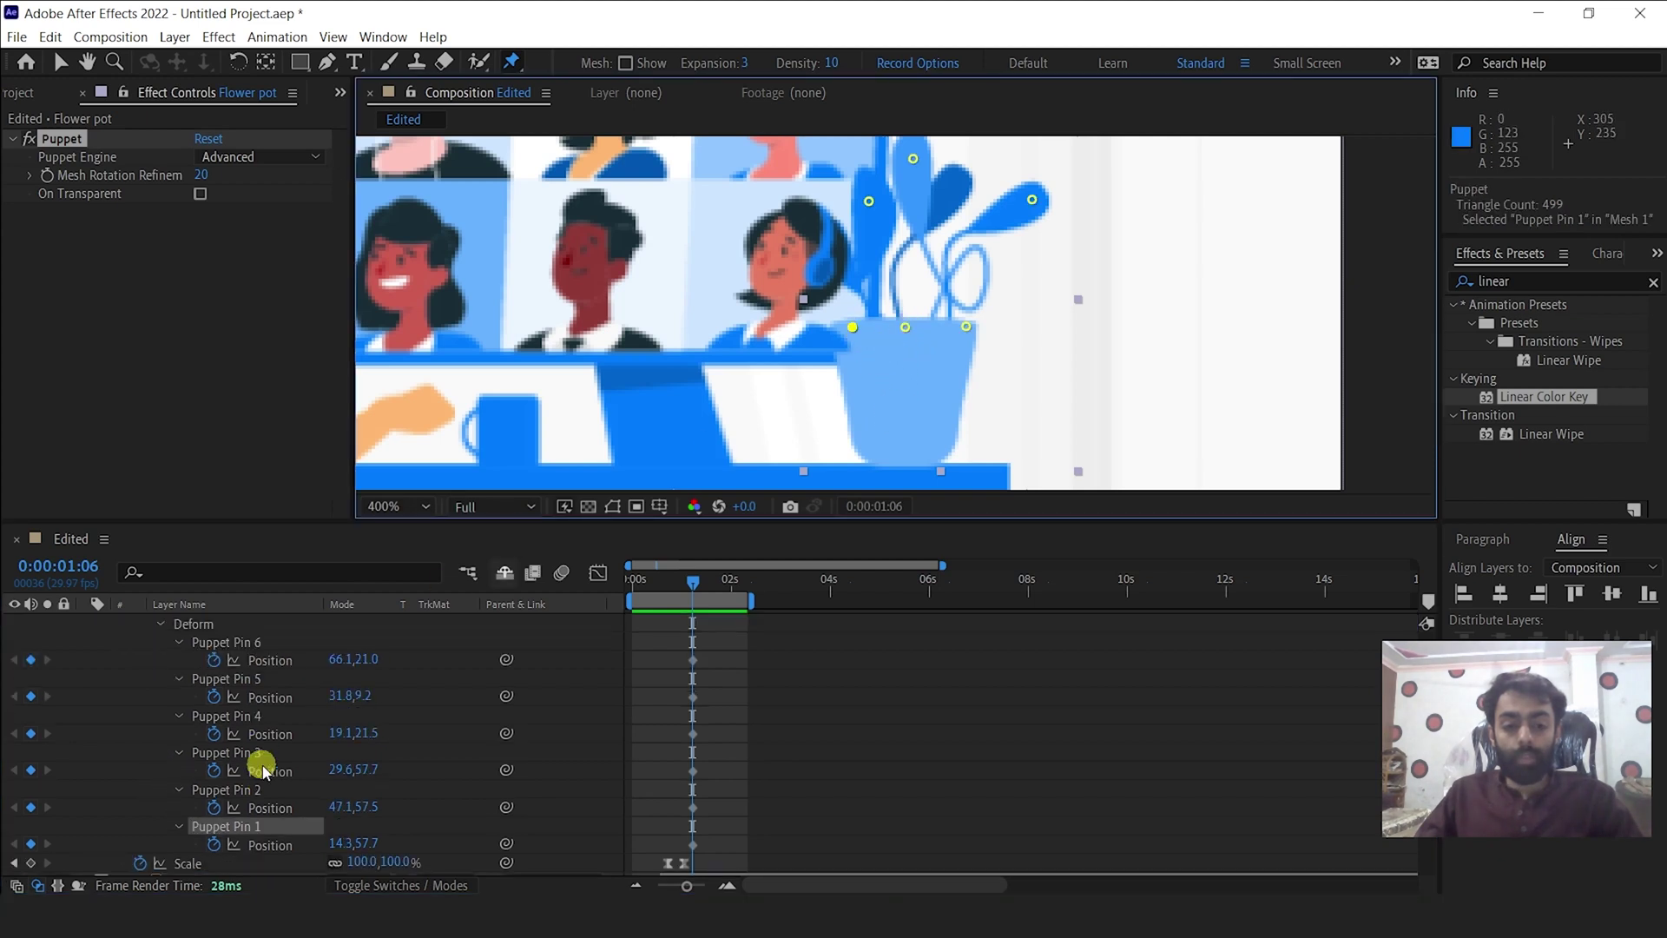
left_click(217, 844)
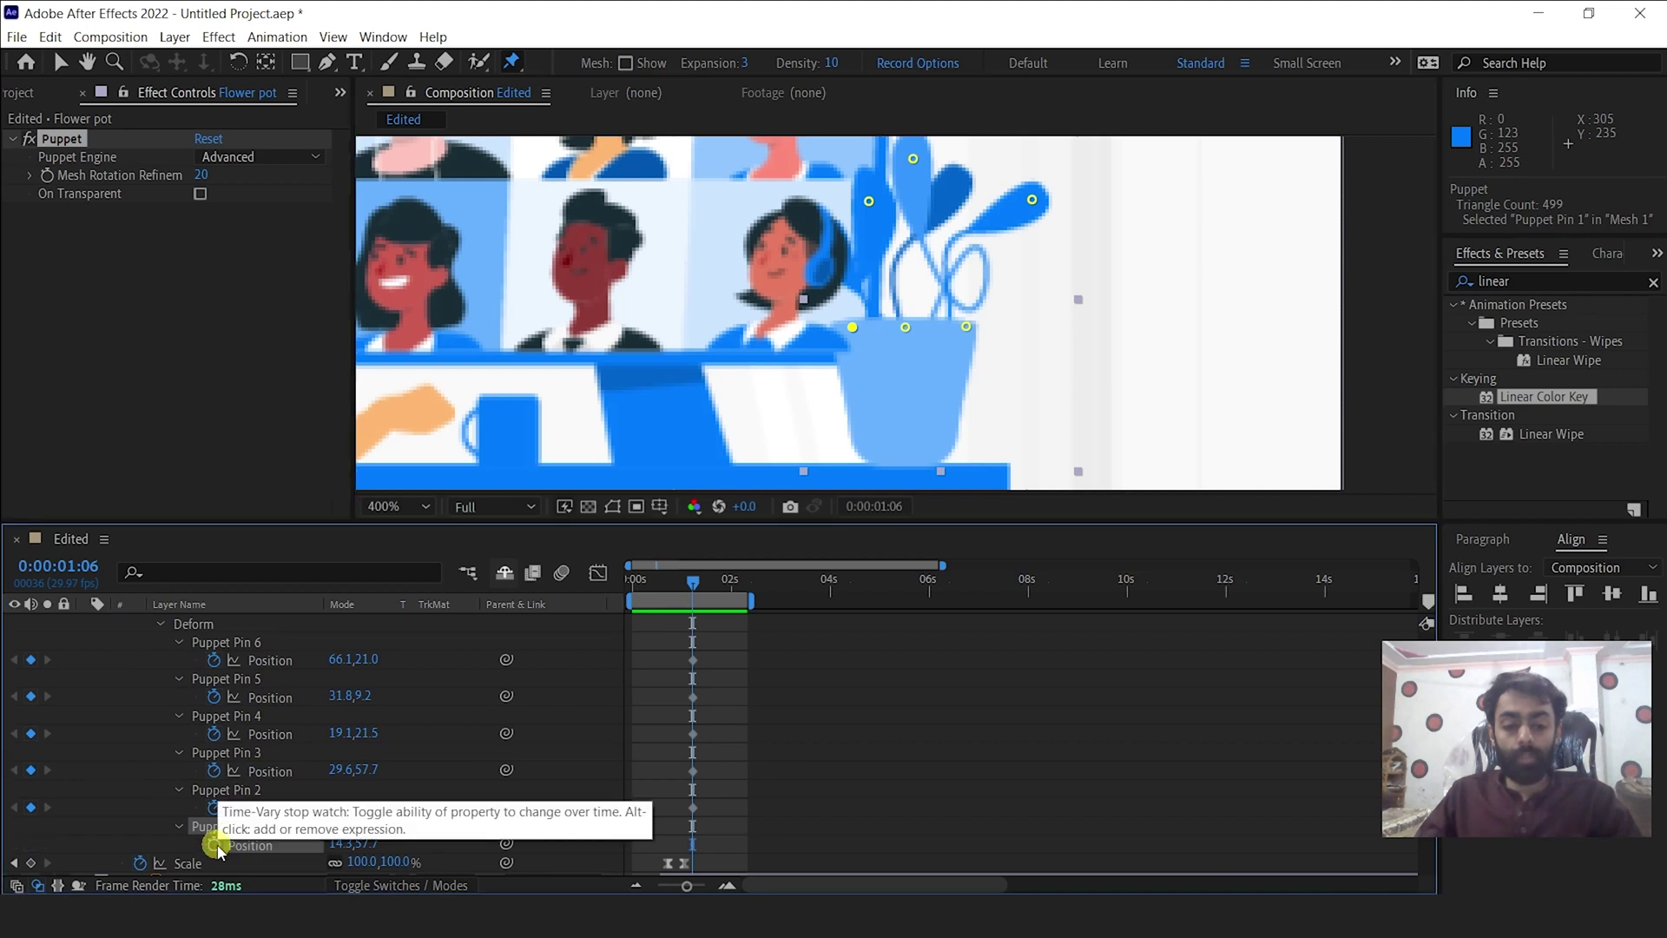
left_click(905, 327)
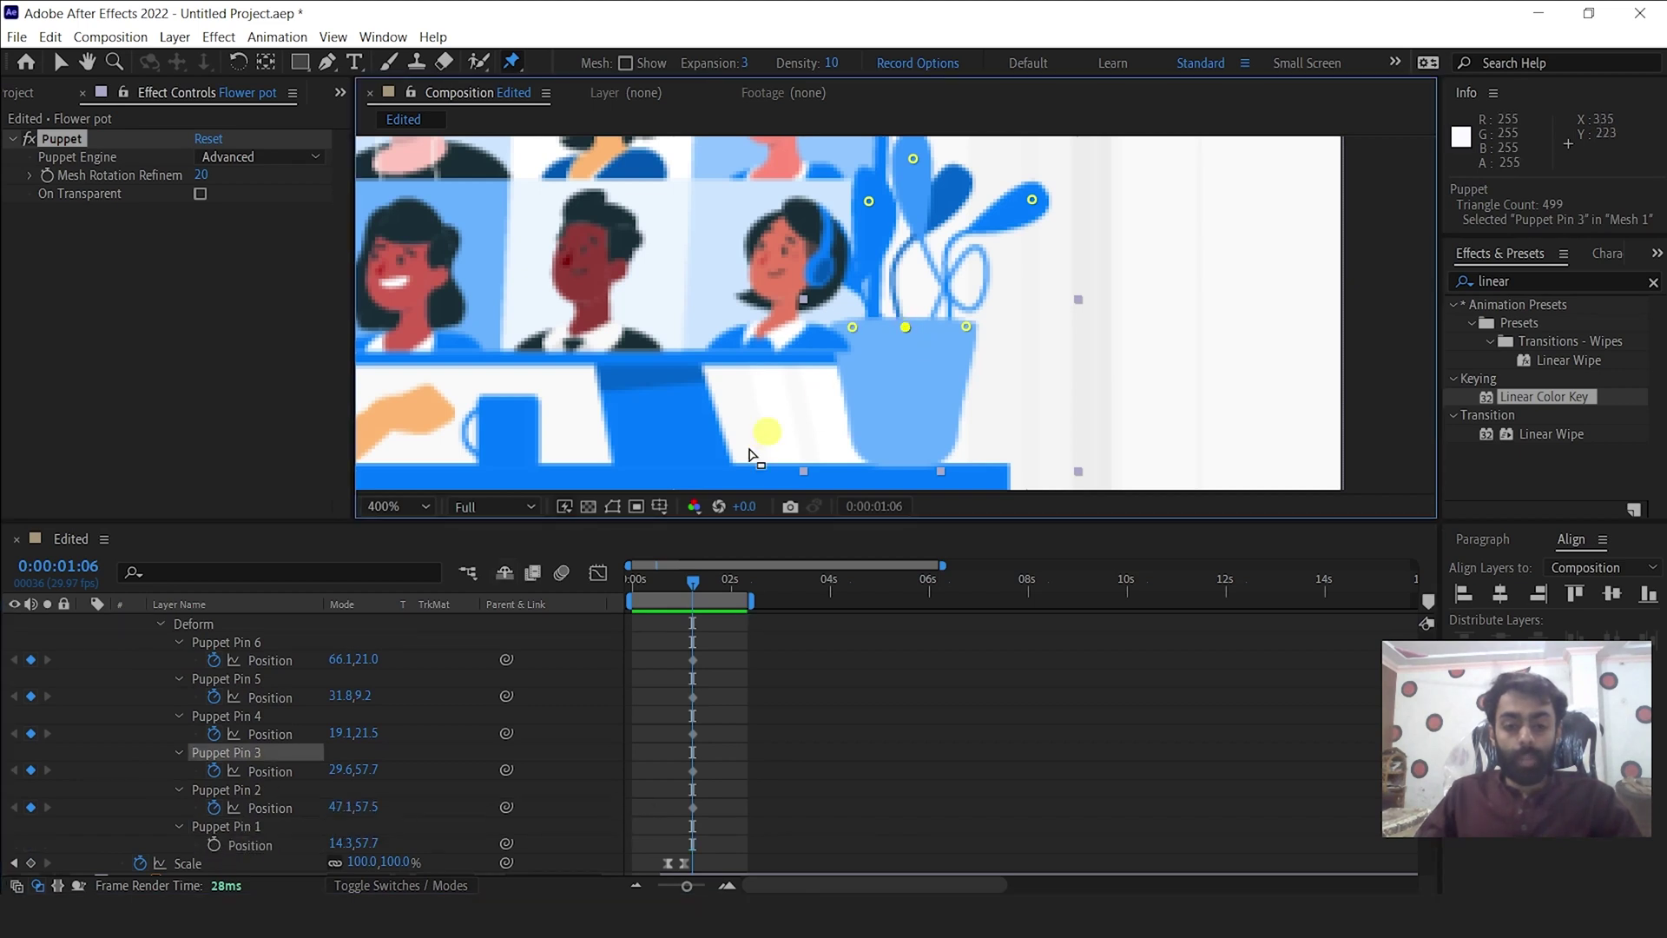
left_click(214, 770)
left_click(966, 327)
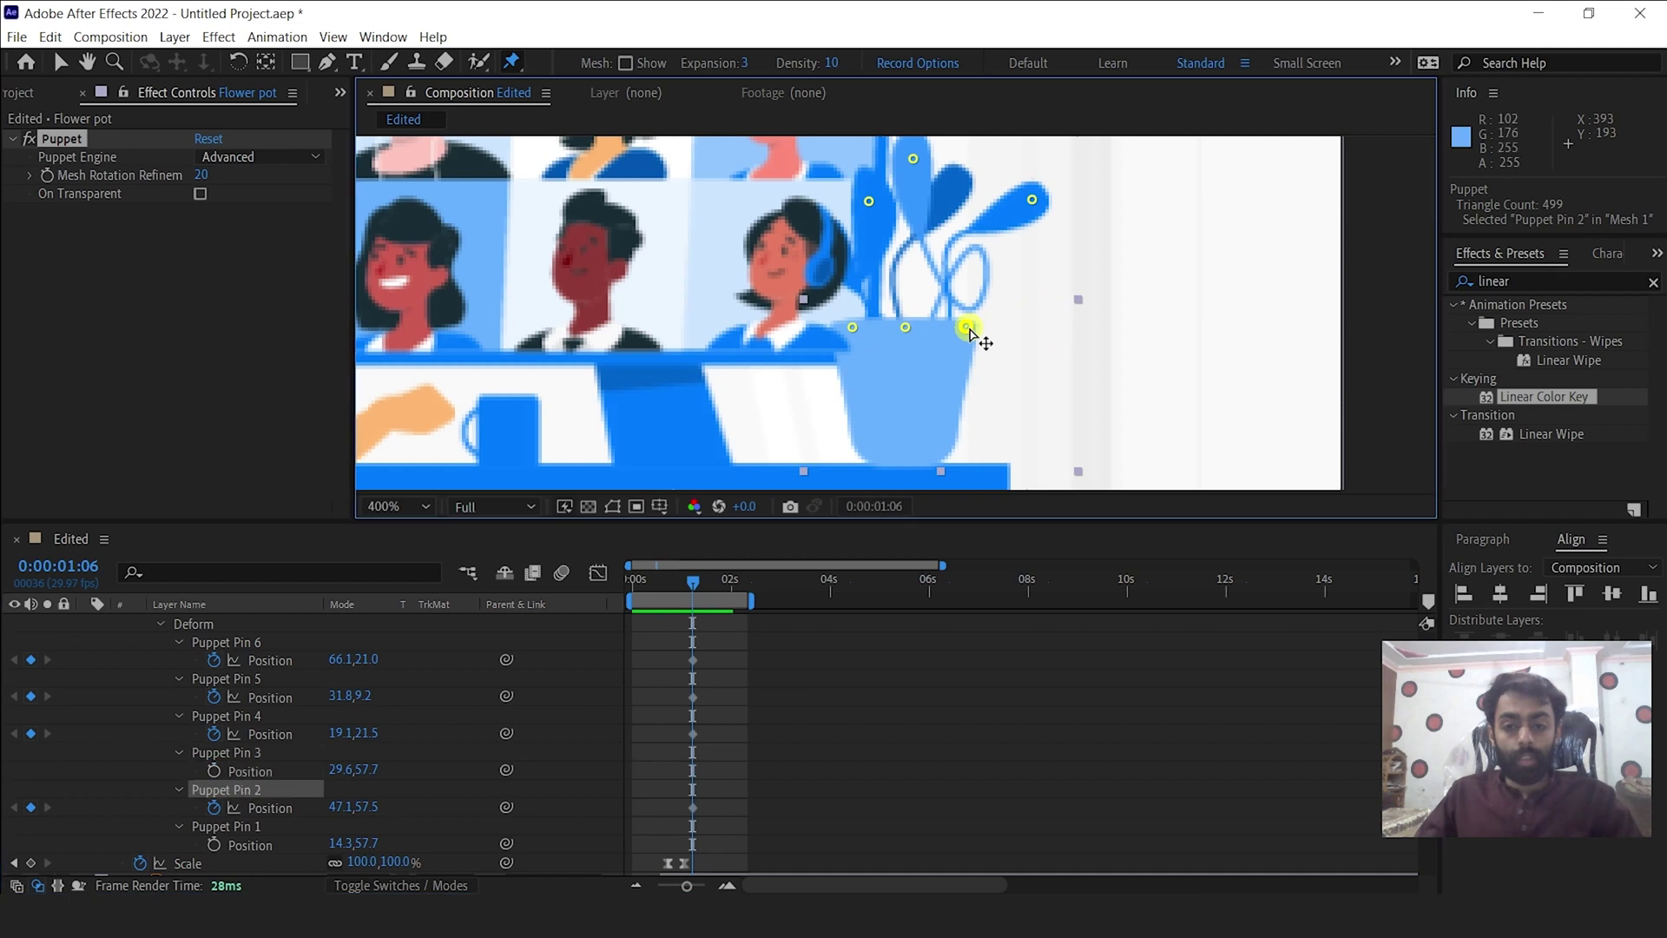
left_click(213, 808)
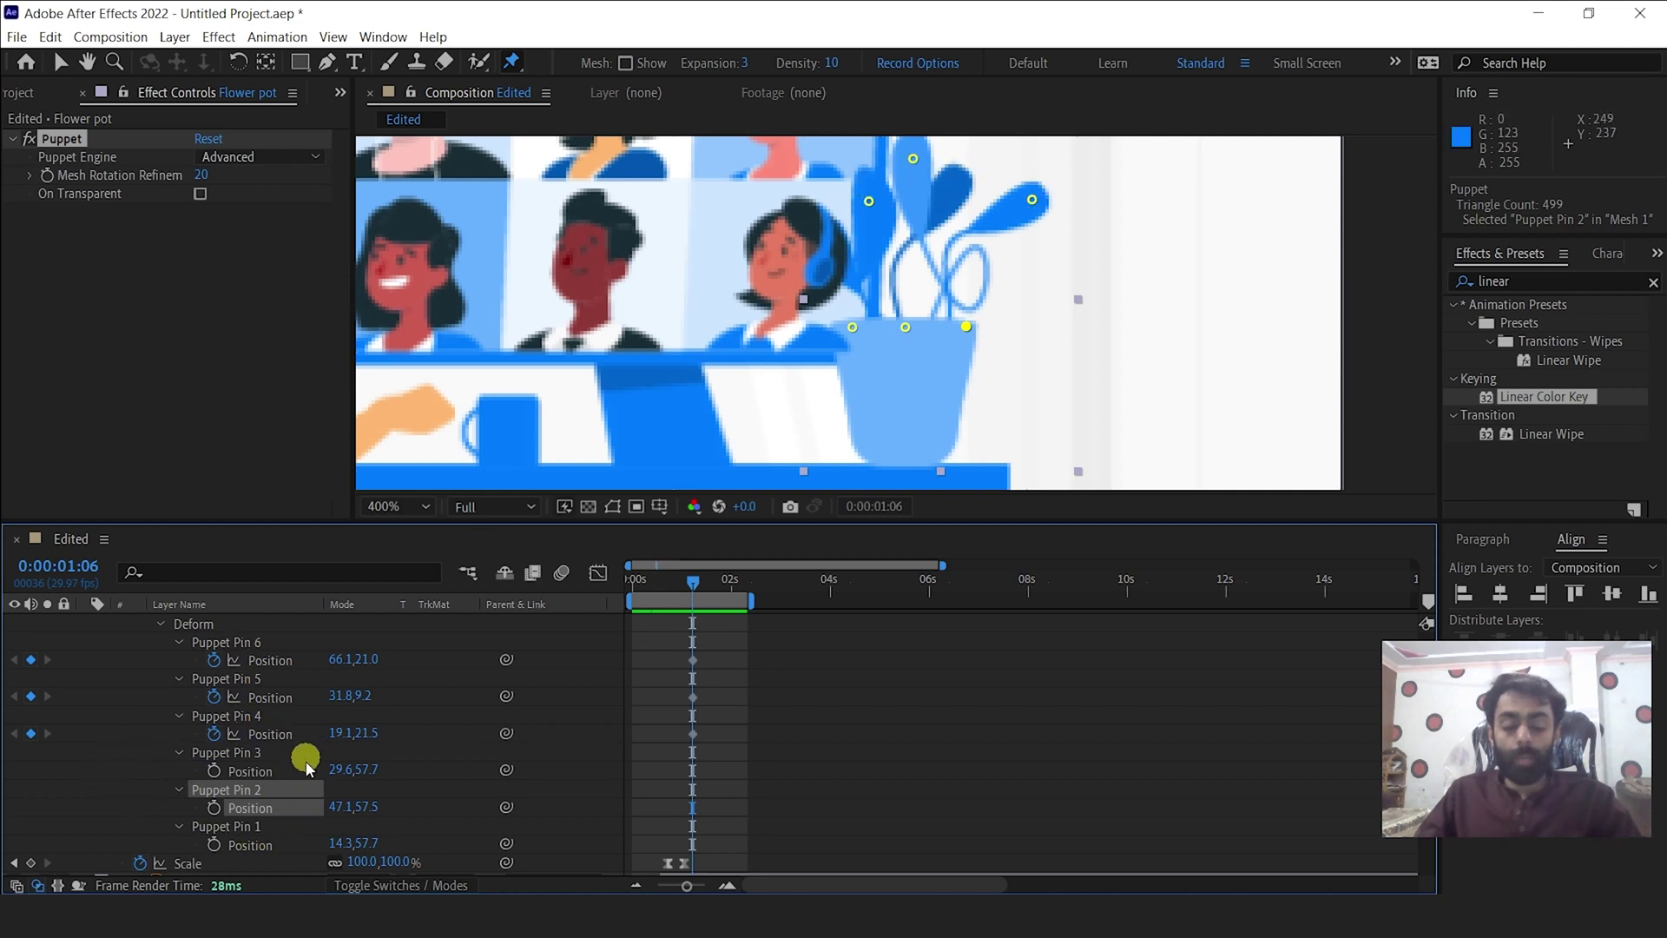
scroll(217, 833, "up", 3)
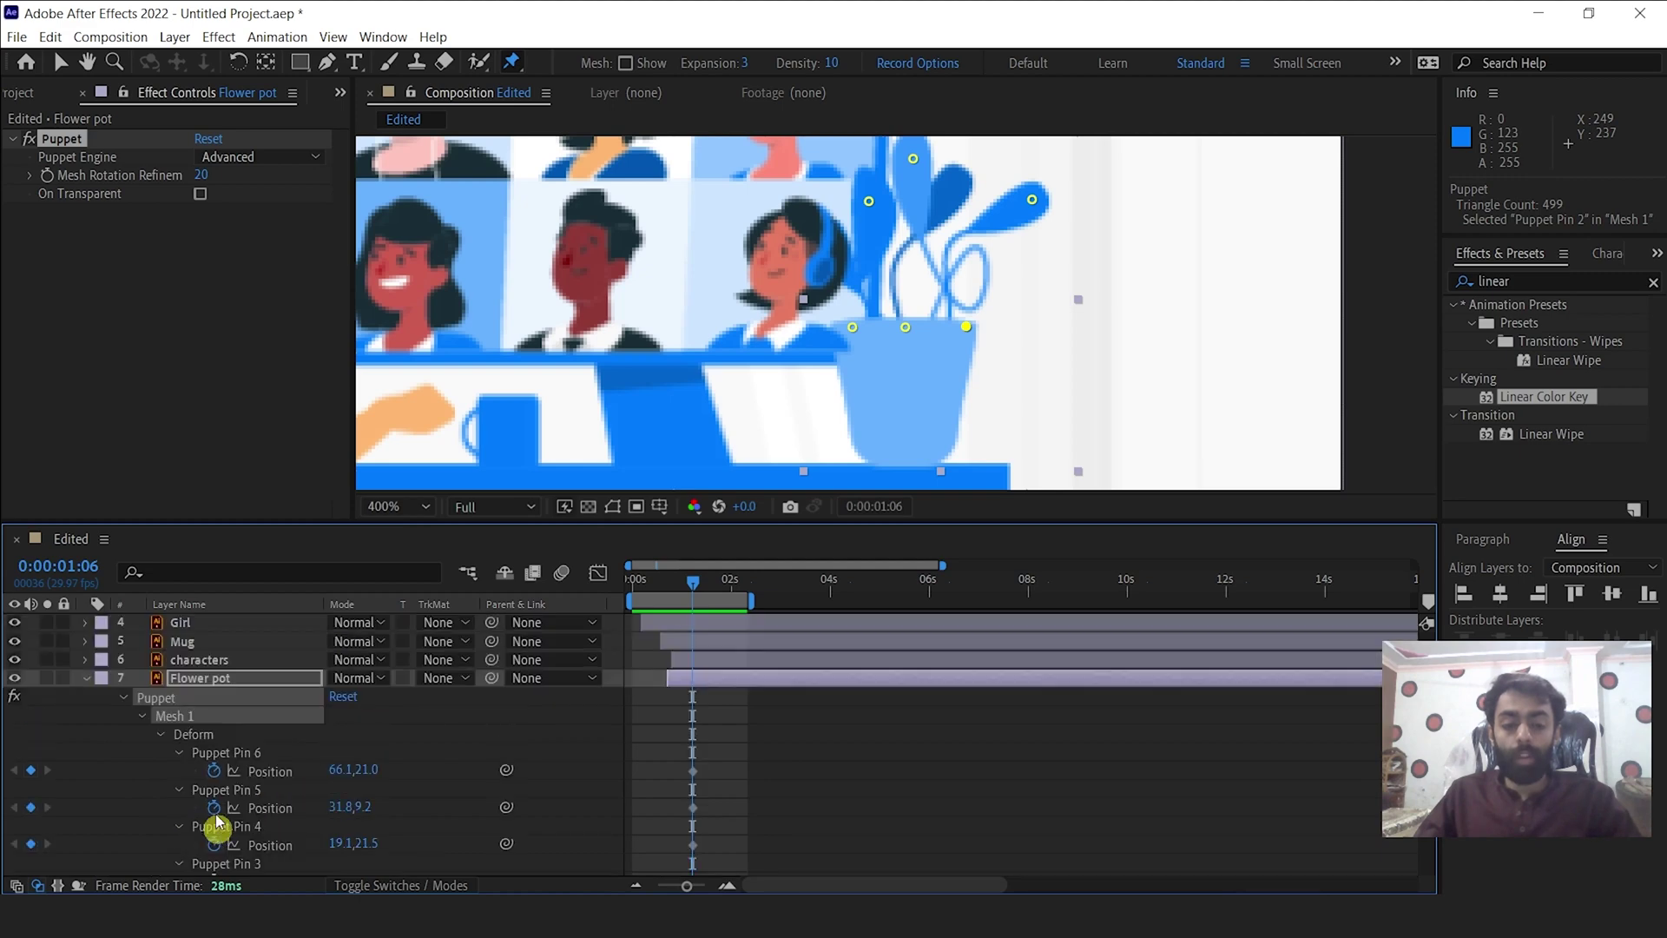
left_click(85, 677)
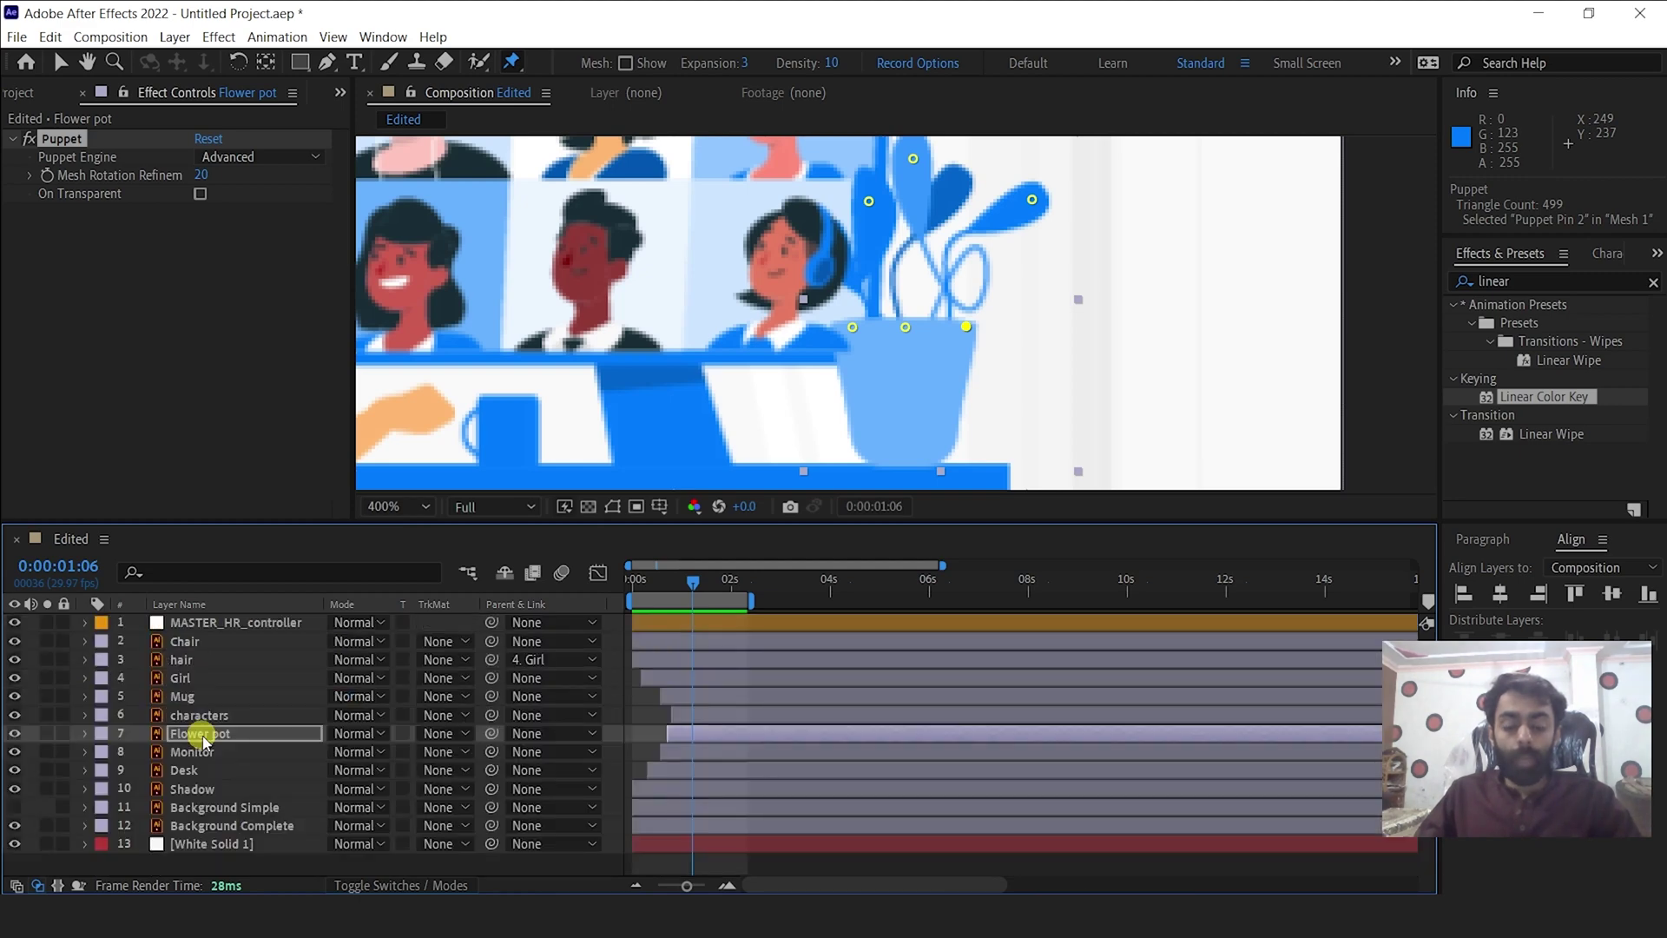
Run the AFPHairRig_03_51.jsx script on the Flower pot layer, applying the rig to its PuppetPins.
left_click(198, 734)
left_click(17, 37)
mouse_move(221, 580)
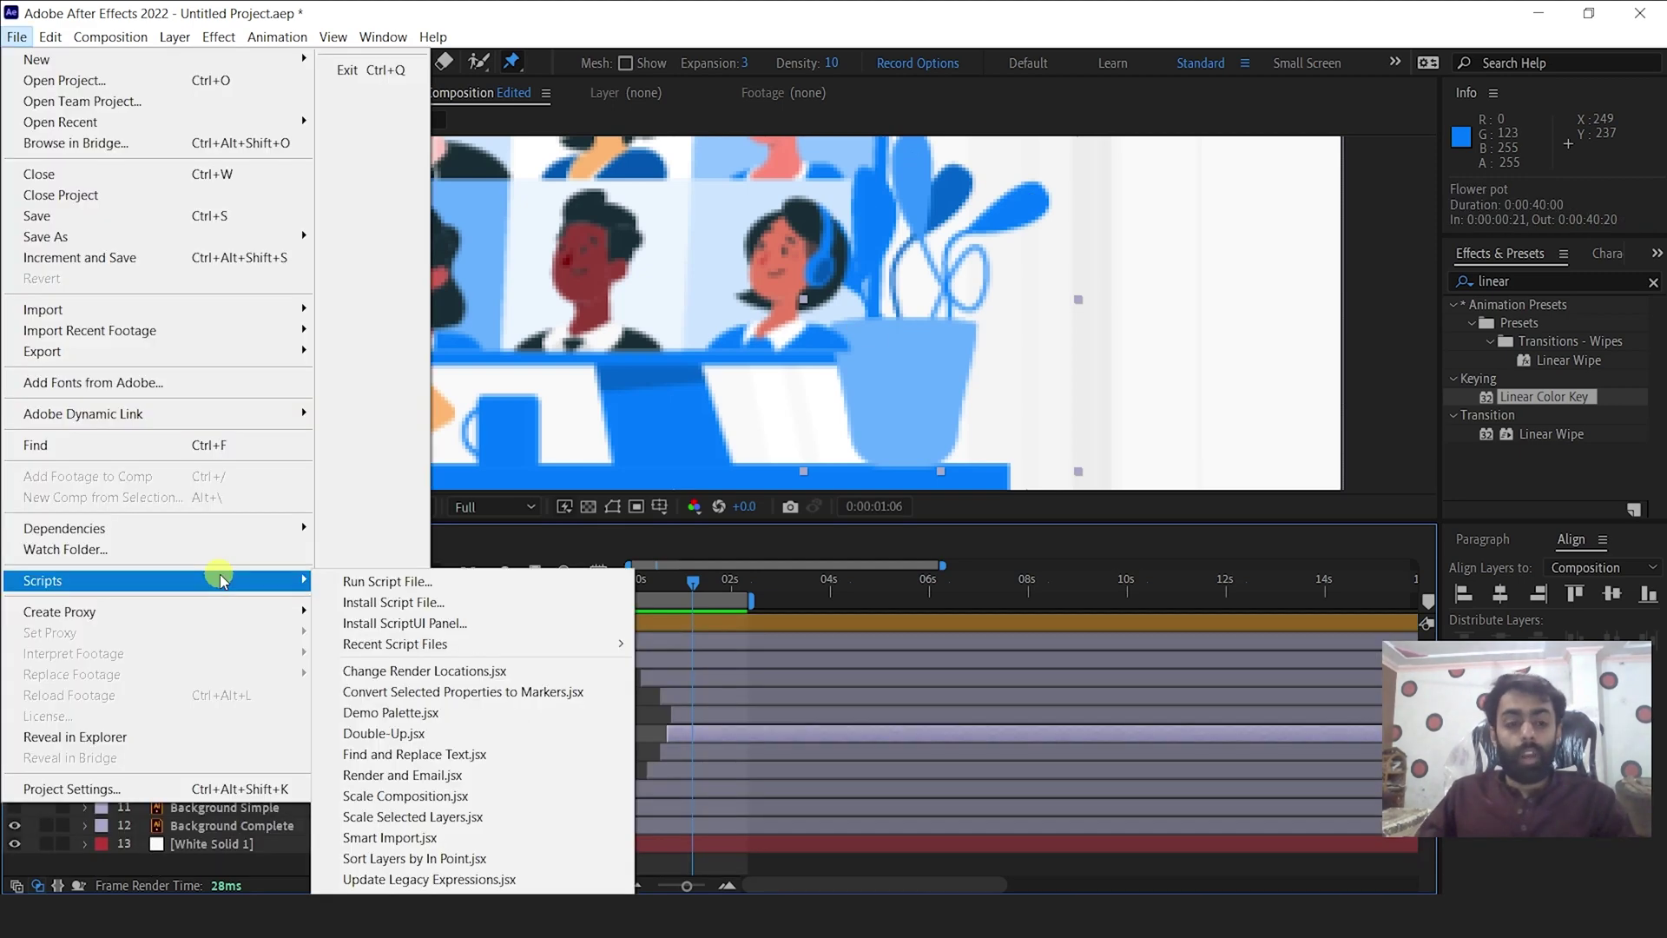
left_click(387, 581)
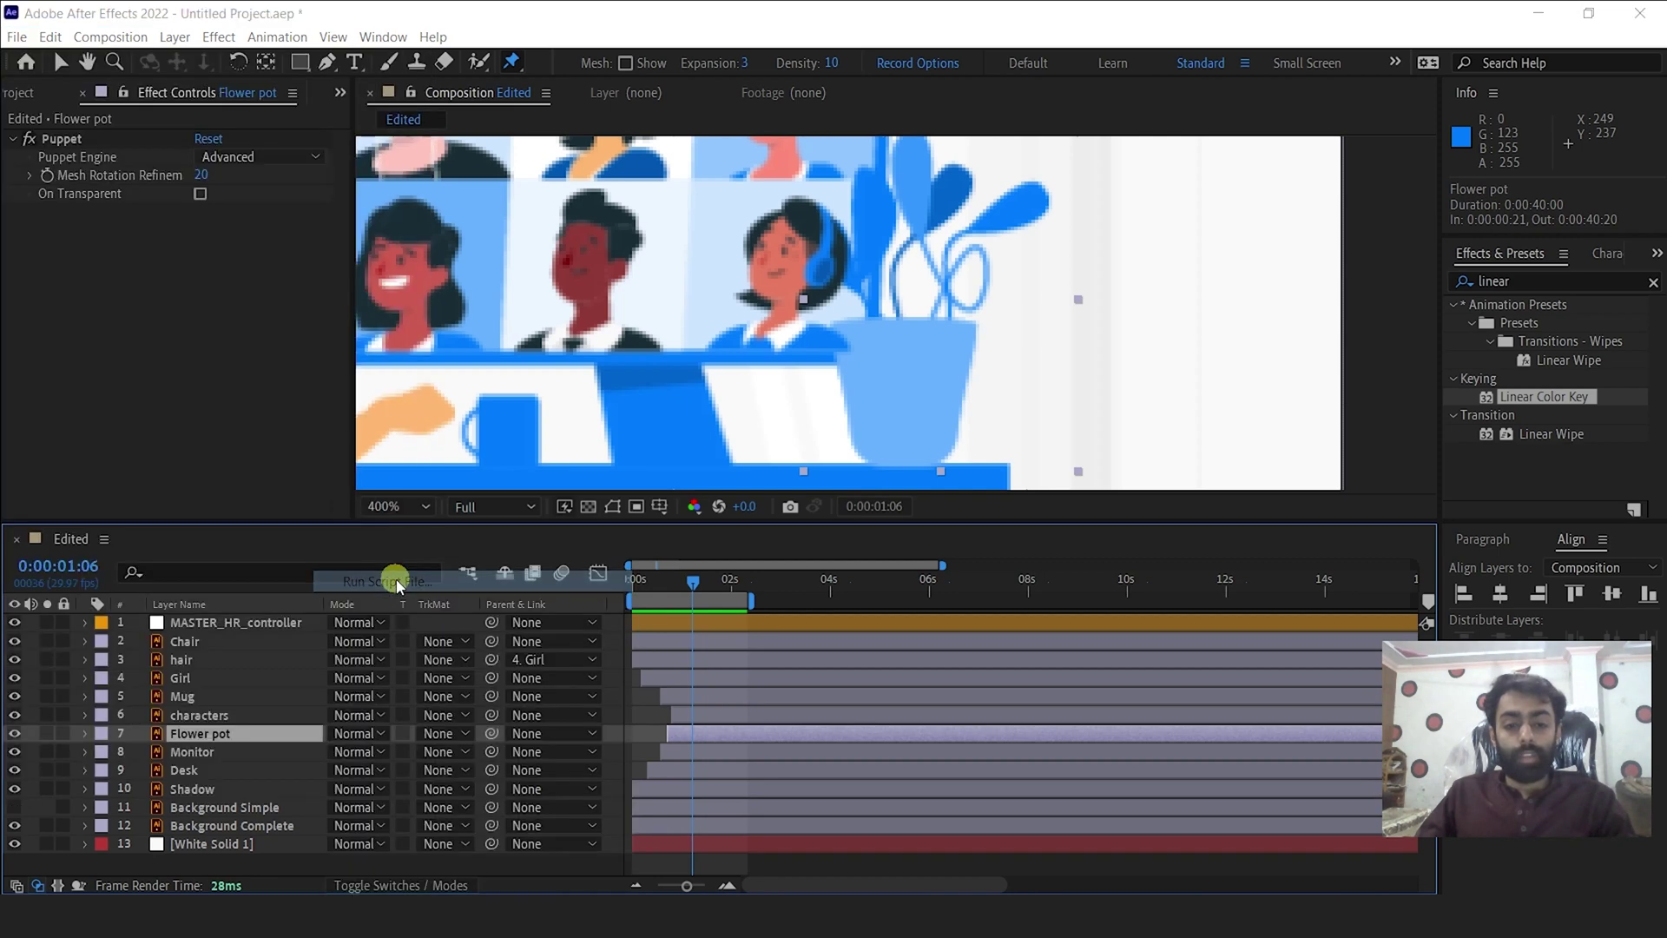
left_click(308, 206)
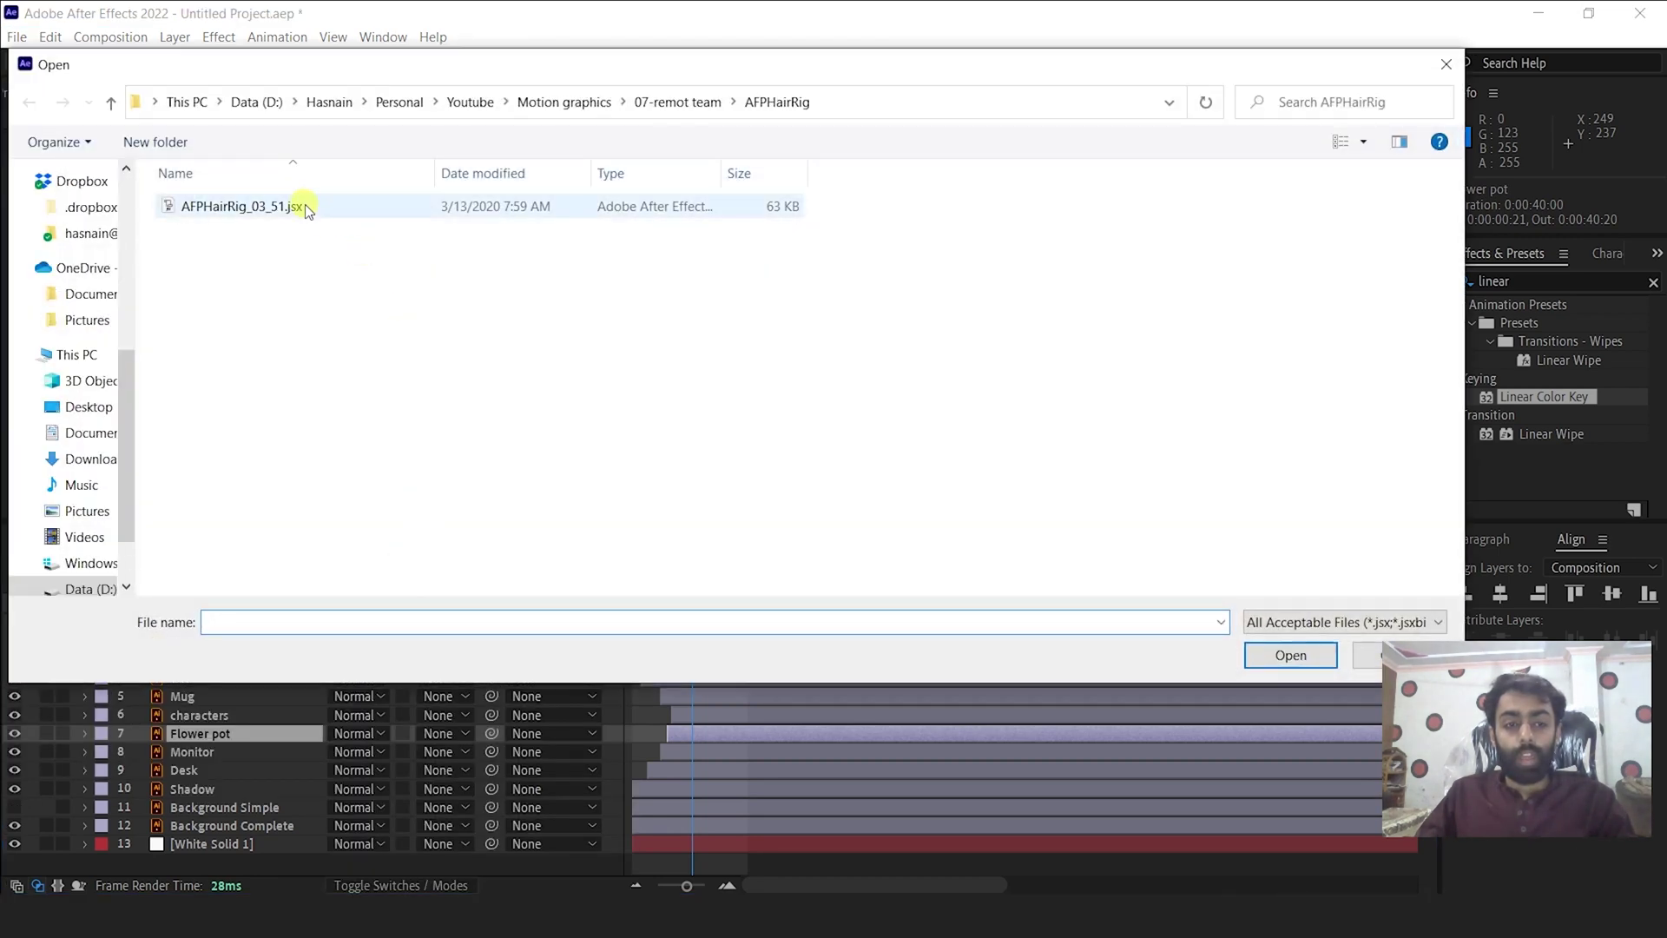
left_click(1311, 660)
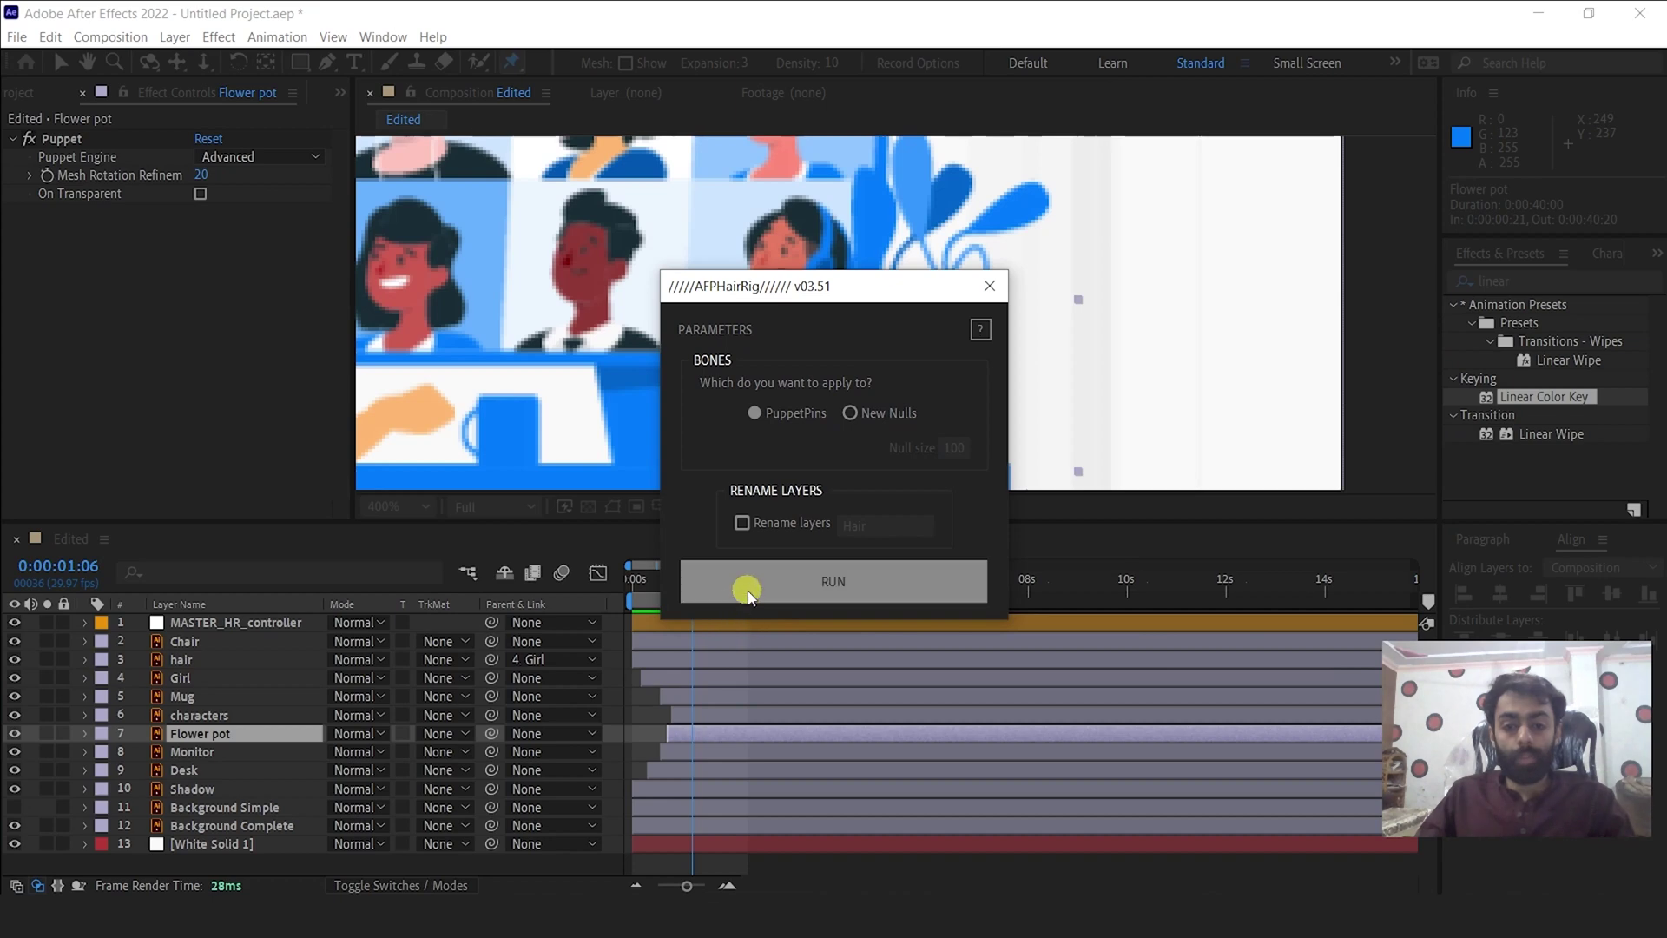
left_click(744, 583)
Preview the rigged plant's leaf movement with the whole composition in view.
key("space")
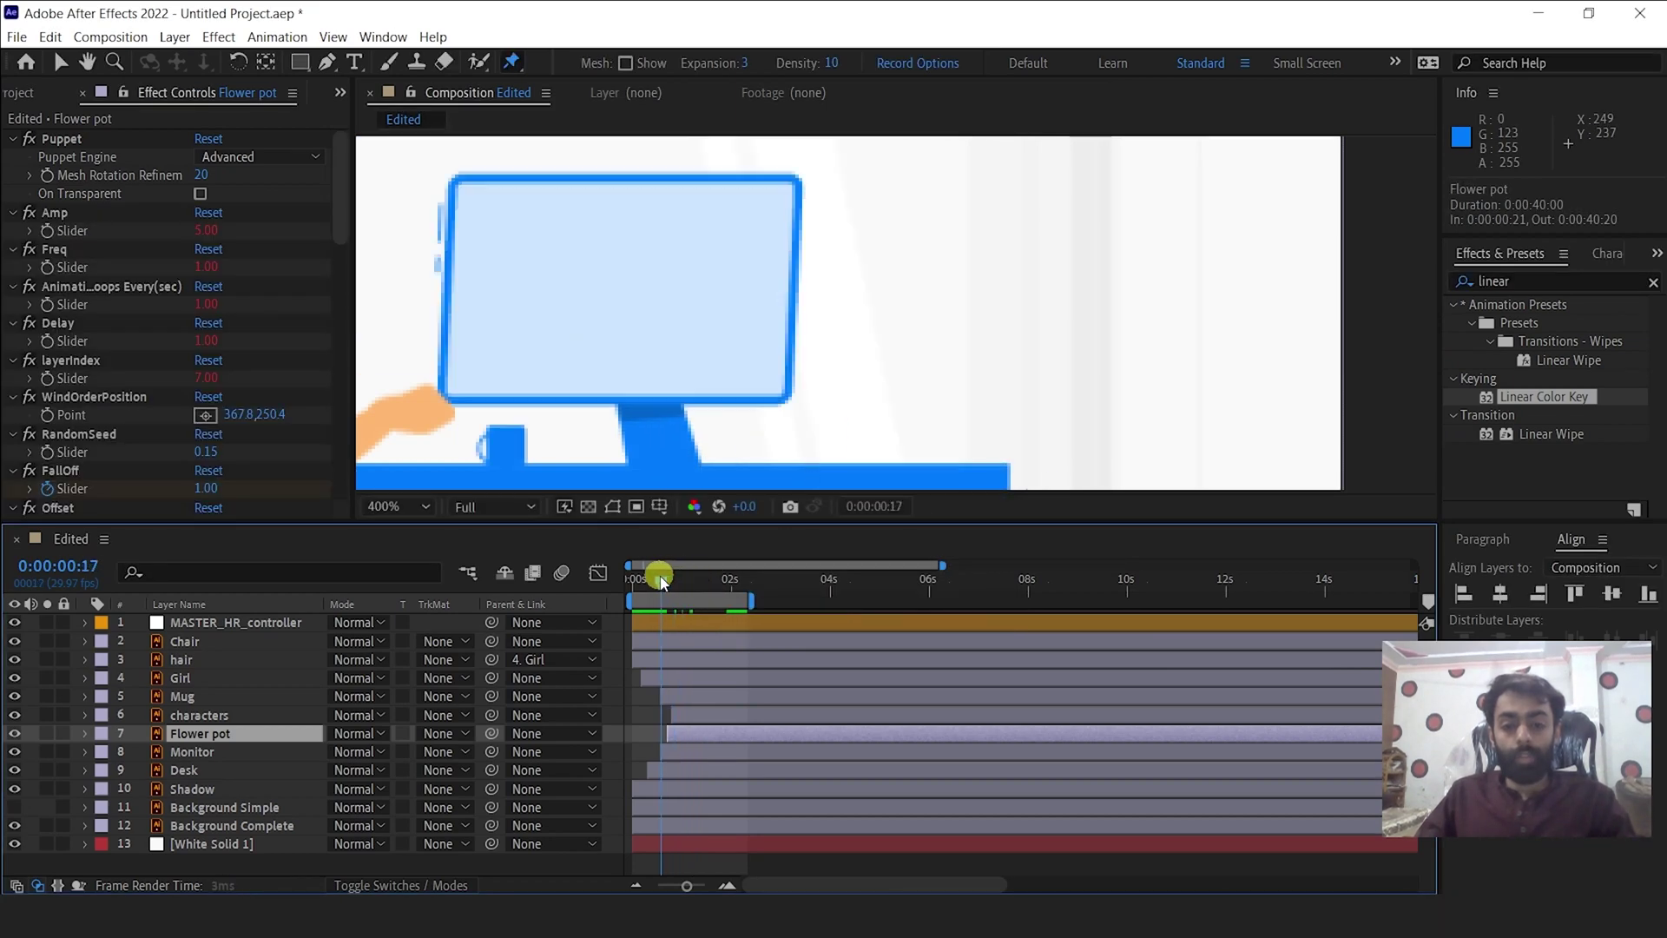
scroll(726, 312, "down", 4)
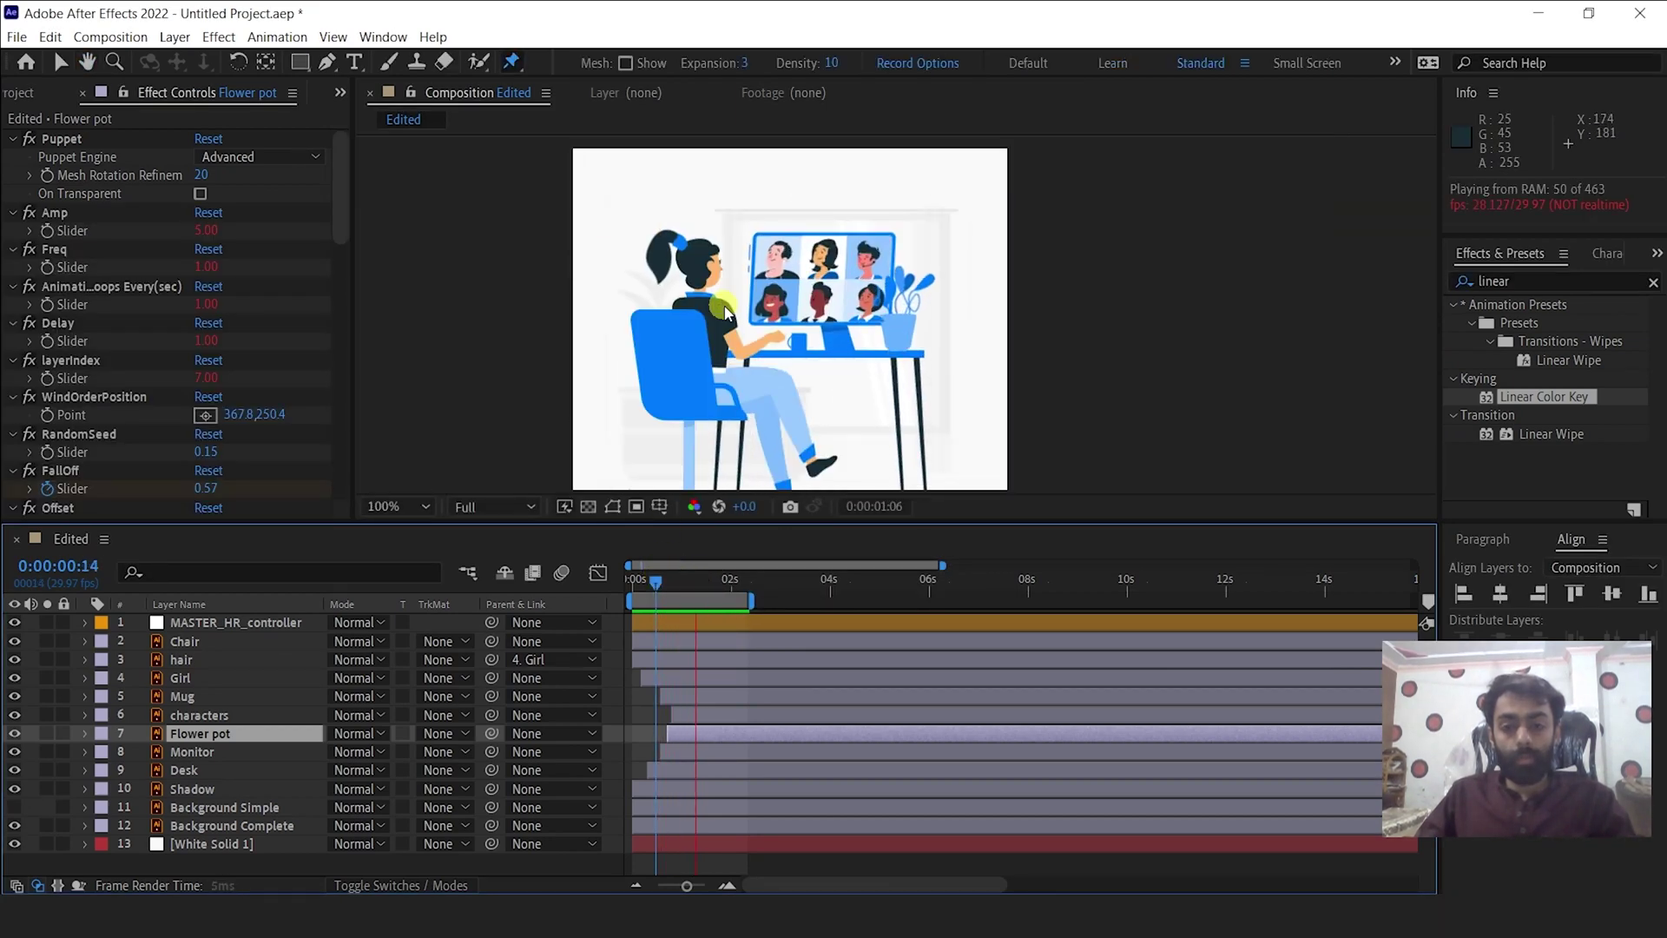
key("space")
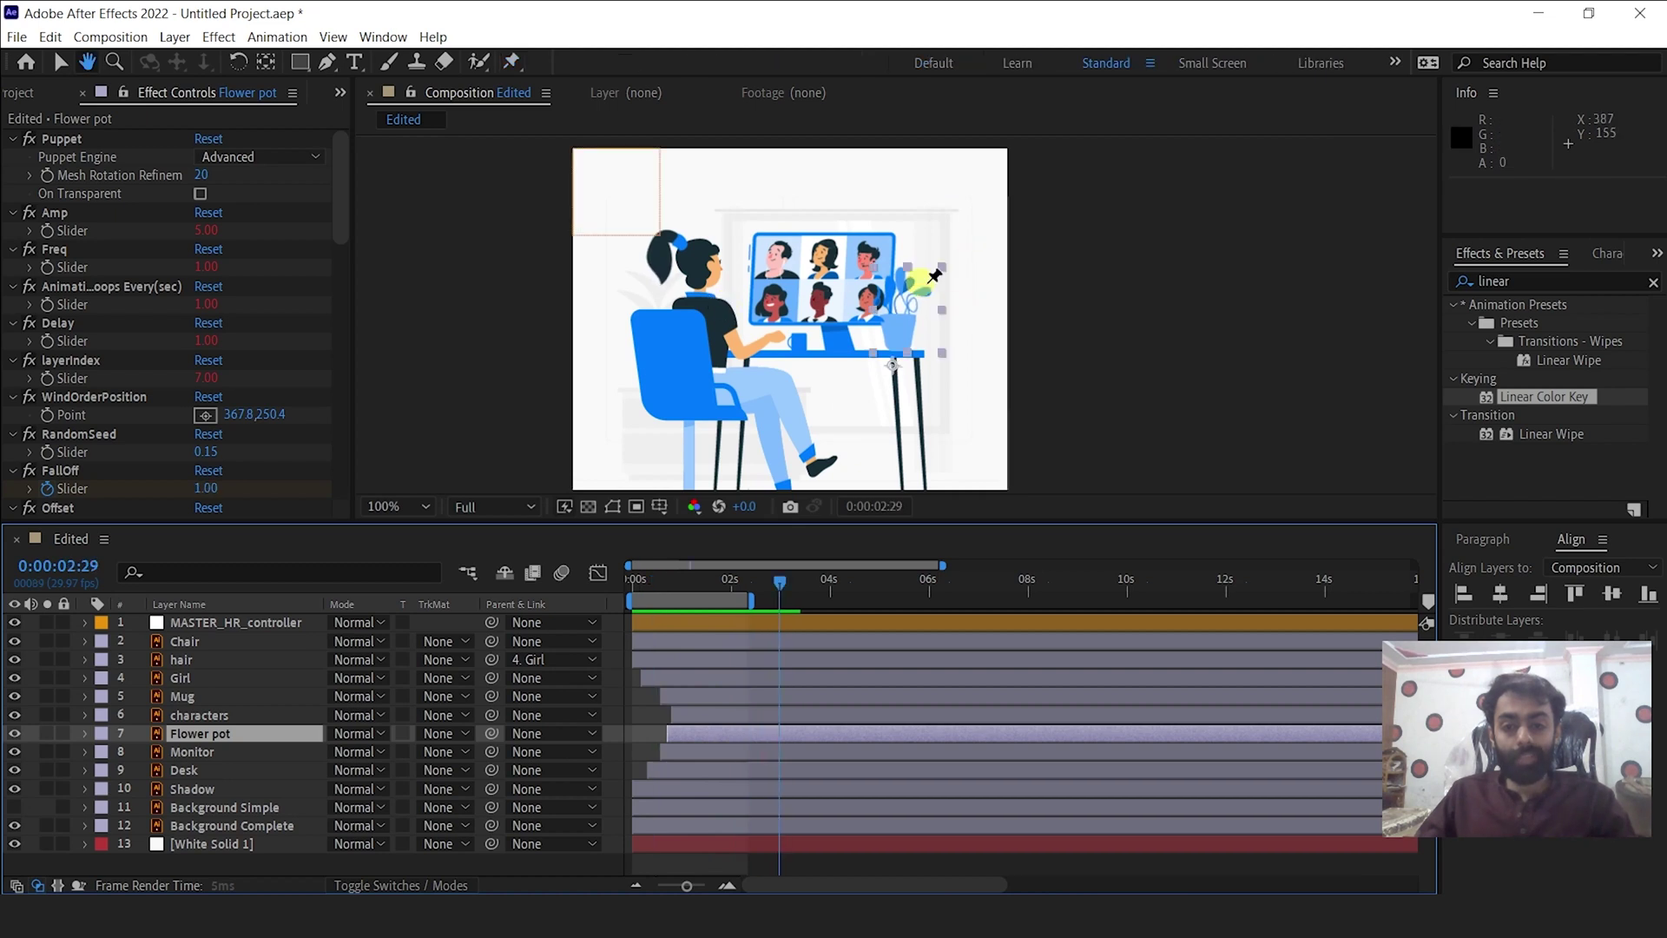
Set the Flower pot layer's Amp slider to 2 and preview the animation from the start.
left_click_drag(788, 585, 705, 580)
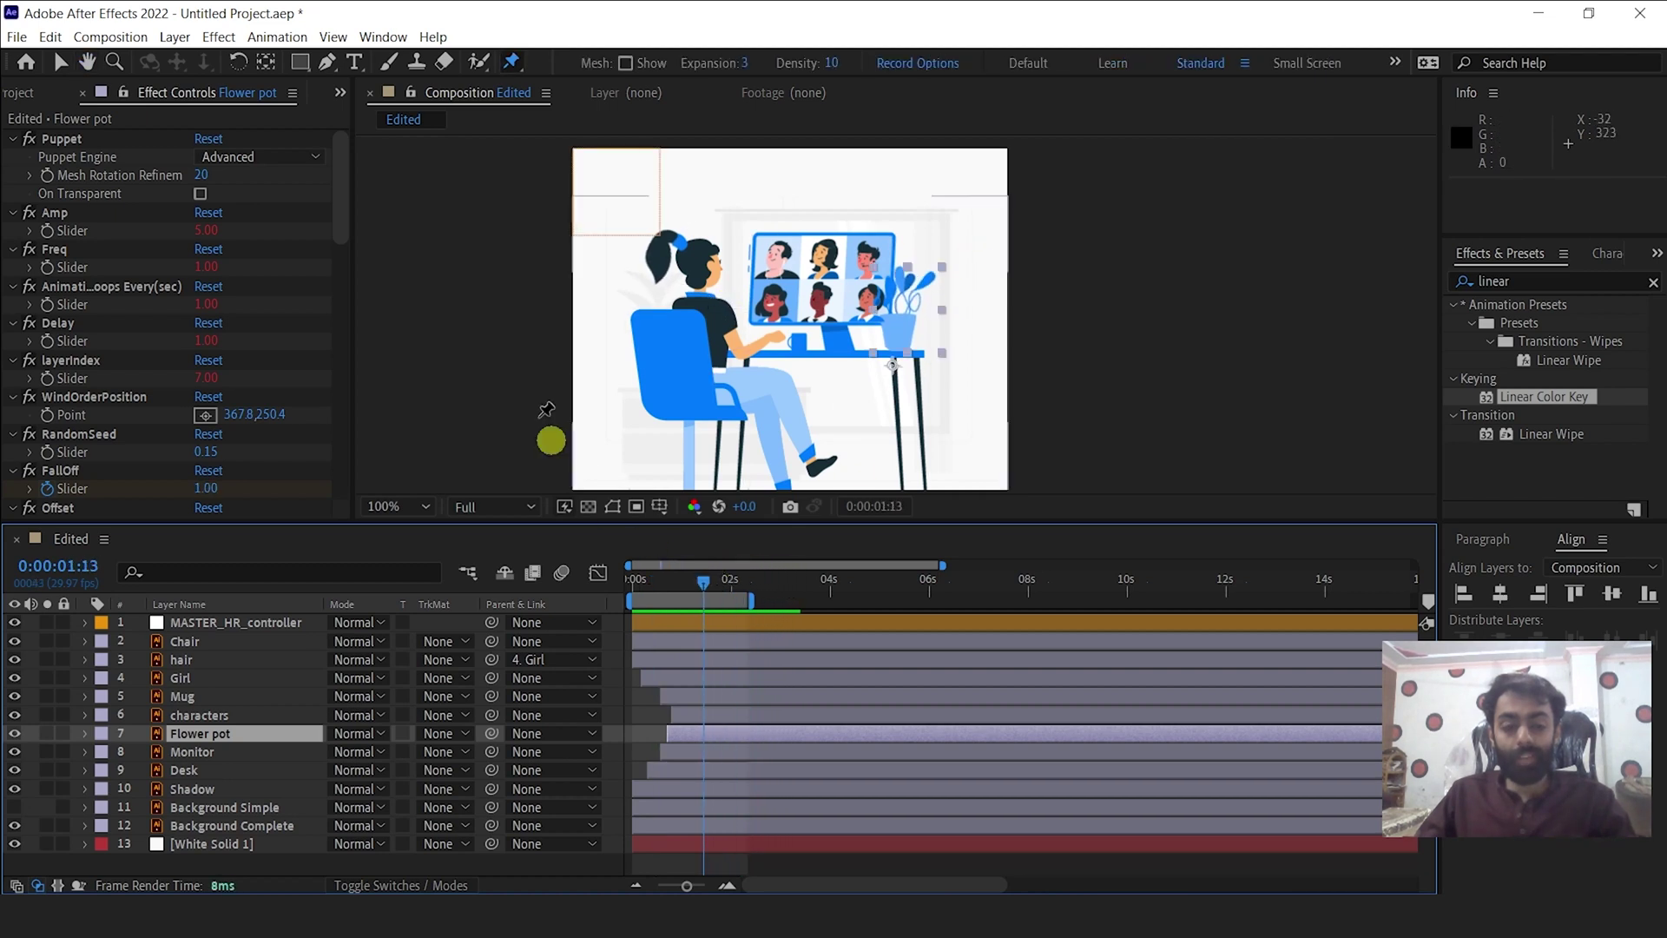
left_click(208, 231)
type("2")
key("Return")
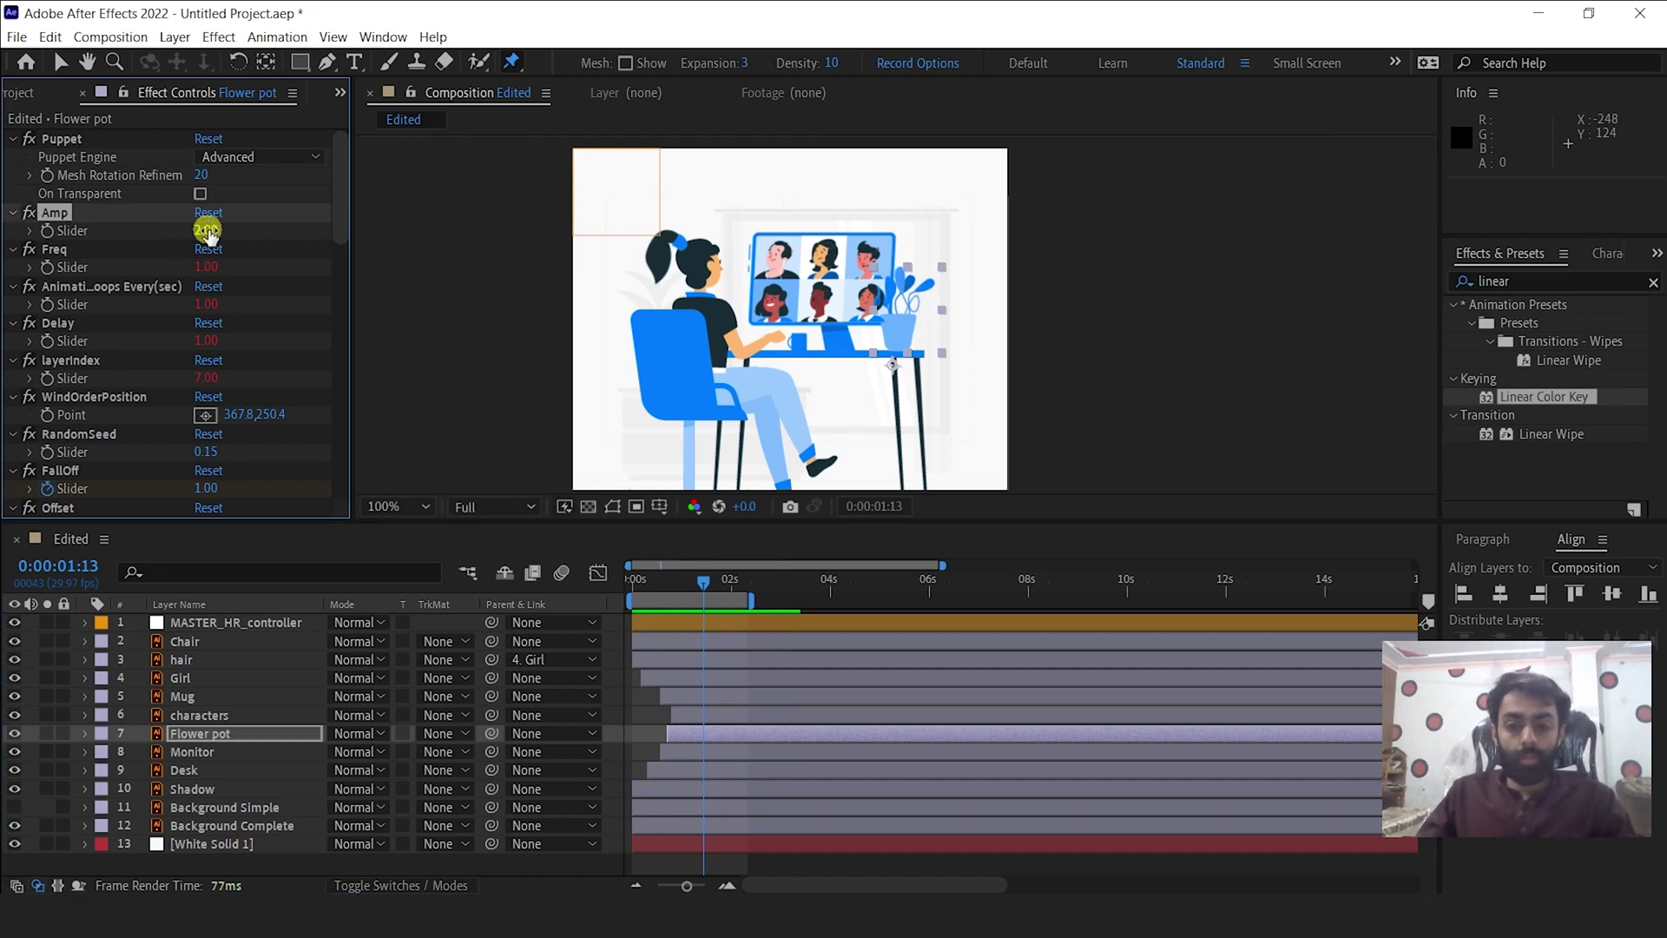
left_click(627, 578)
key("space")
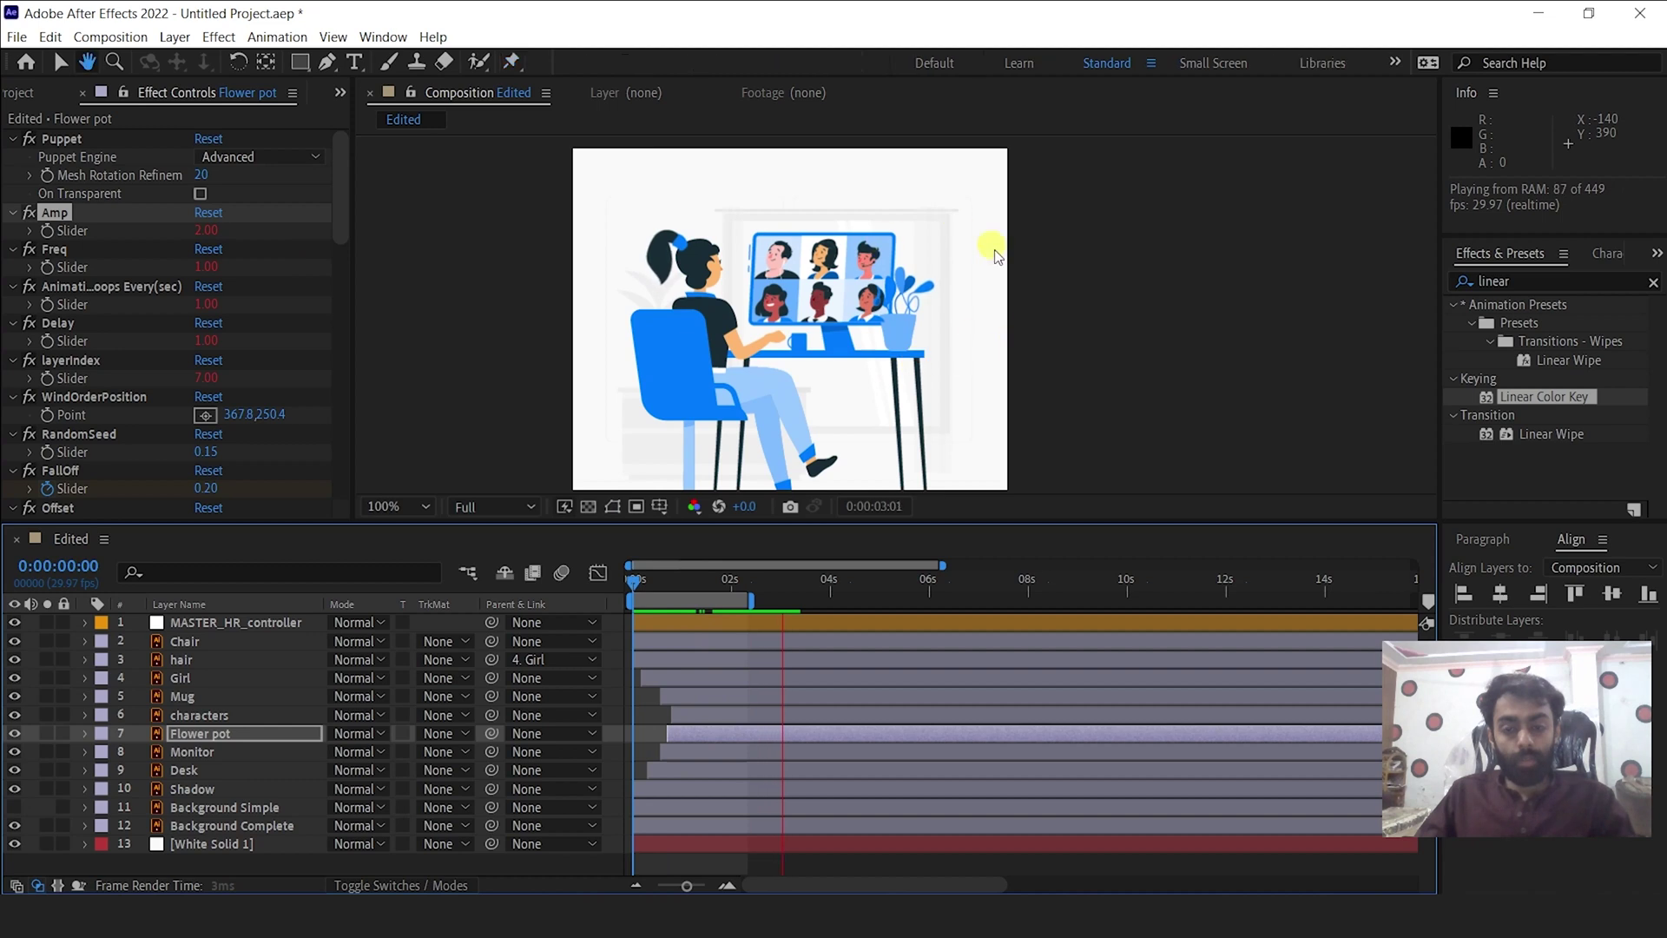
key("space")
left_click_drag(781, 583, 633, 580)
key("space")
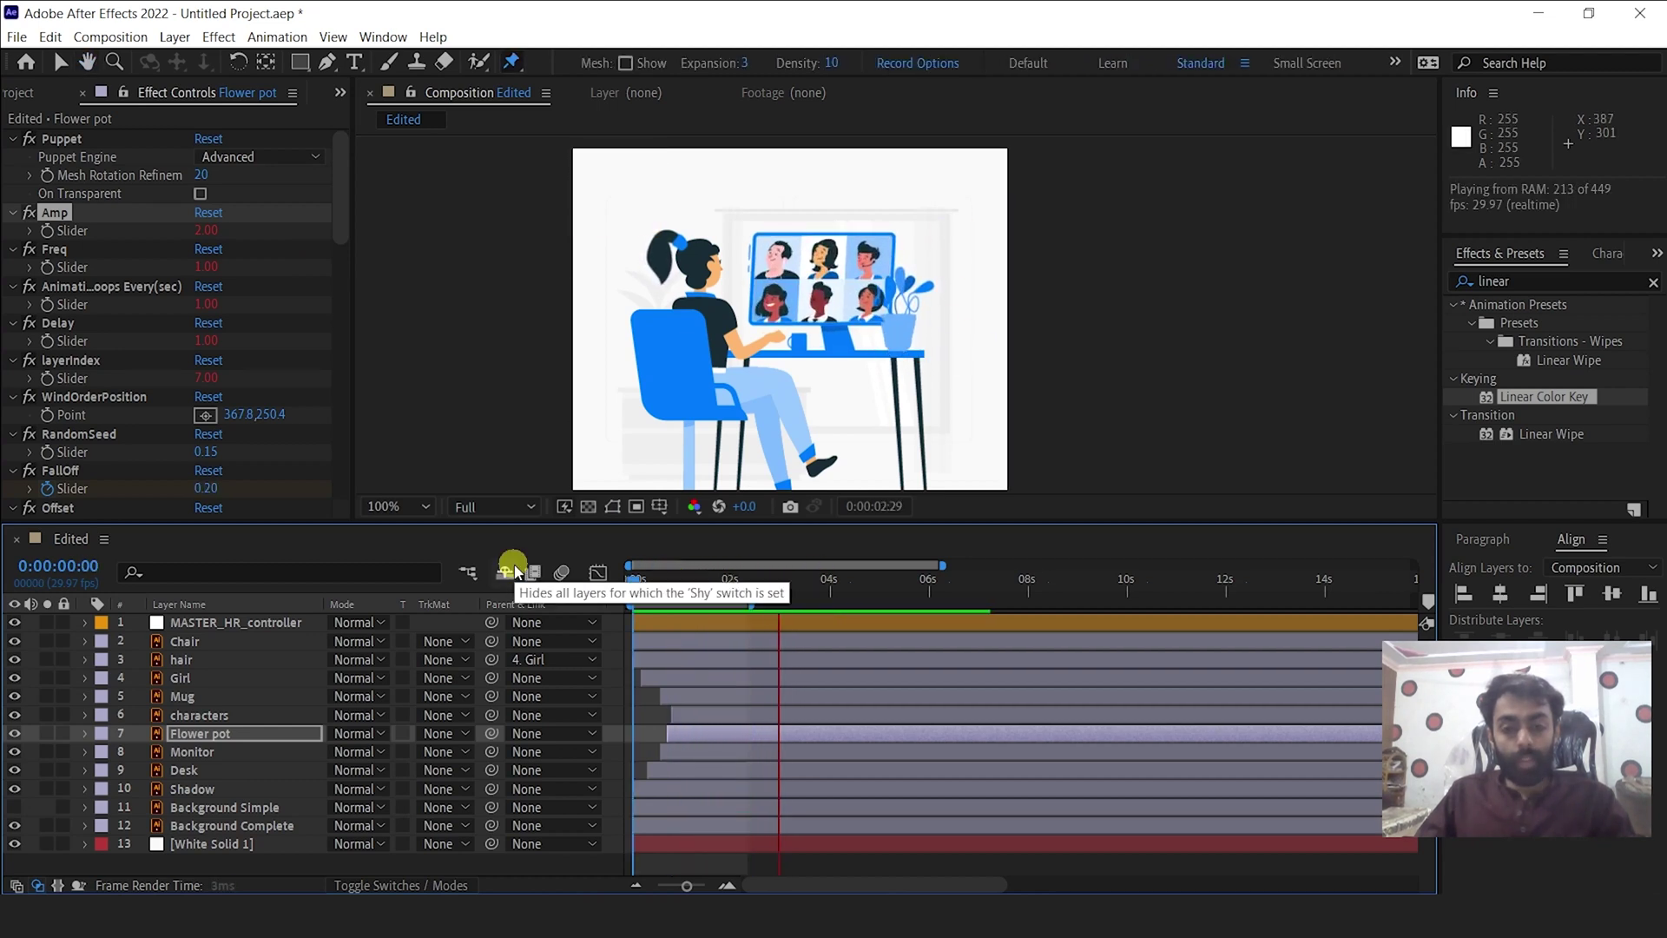
key("space")
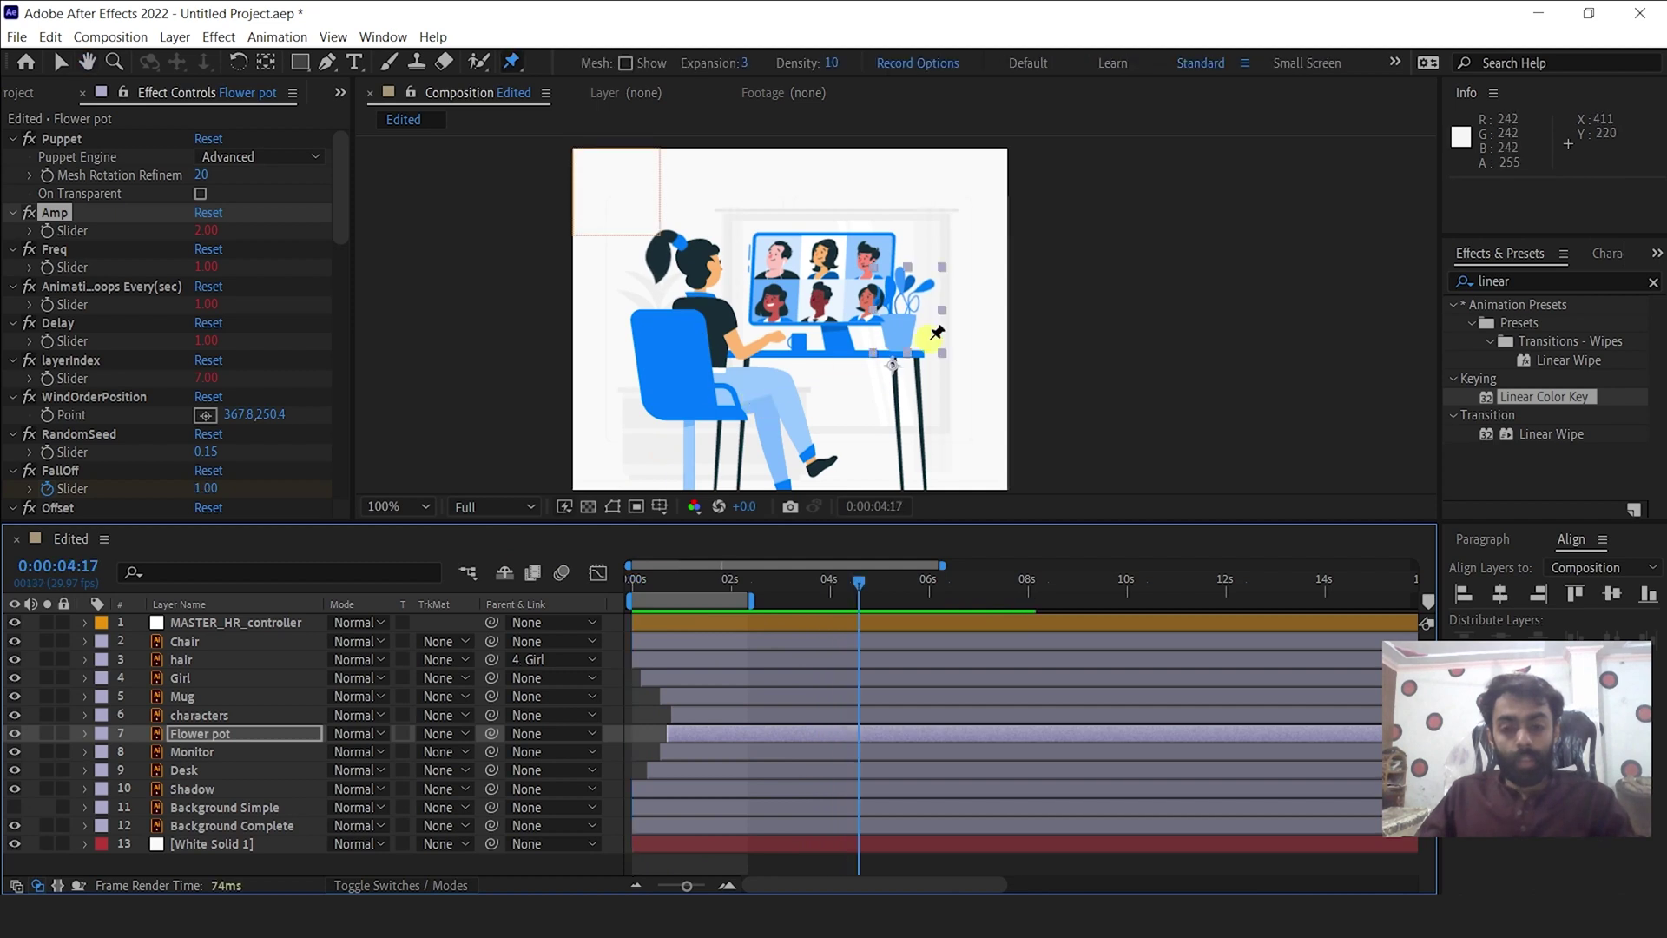
Examine the plant's sway up close by replaying the animation from the start.
scroll(901, 311, "up", 1)
left_click(889, 252)
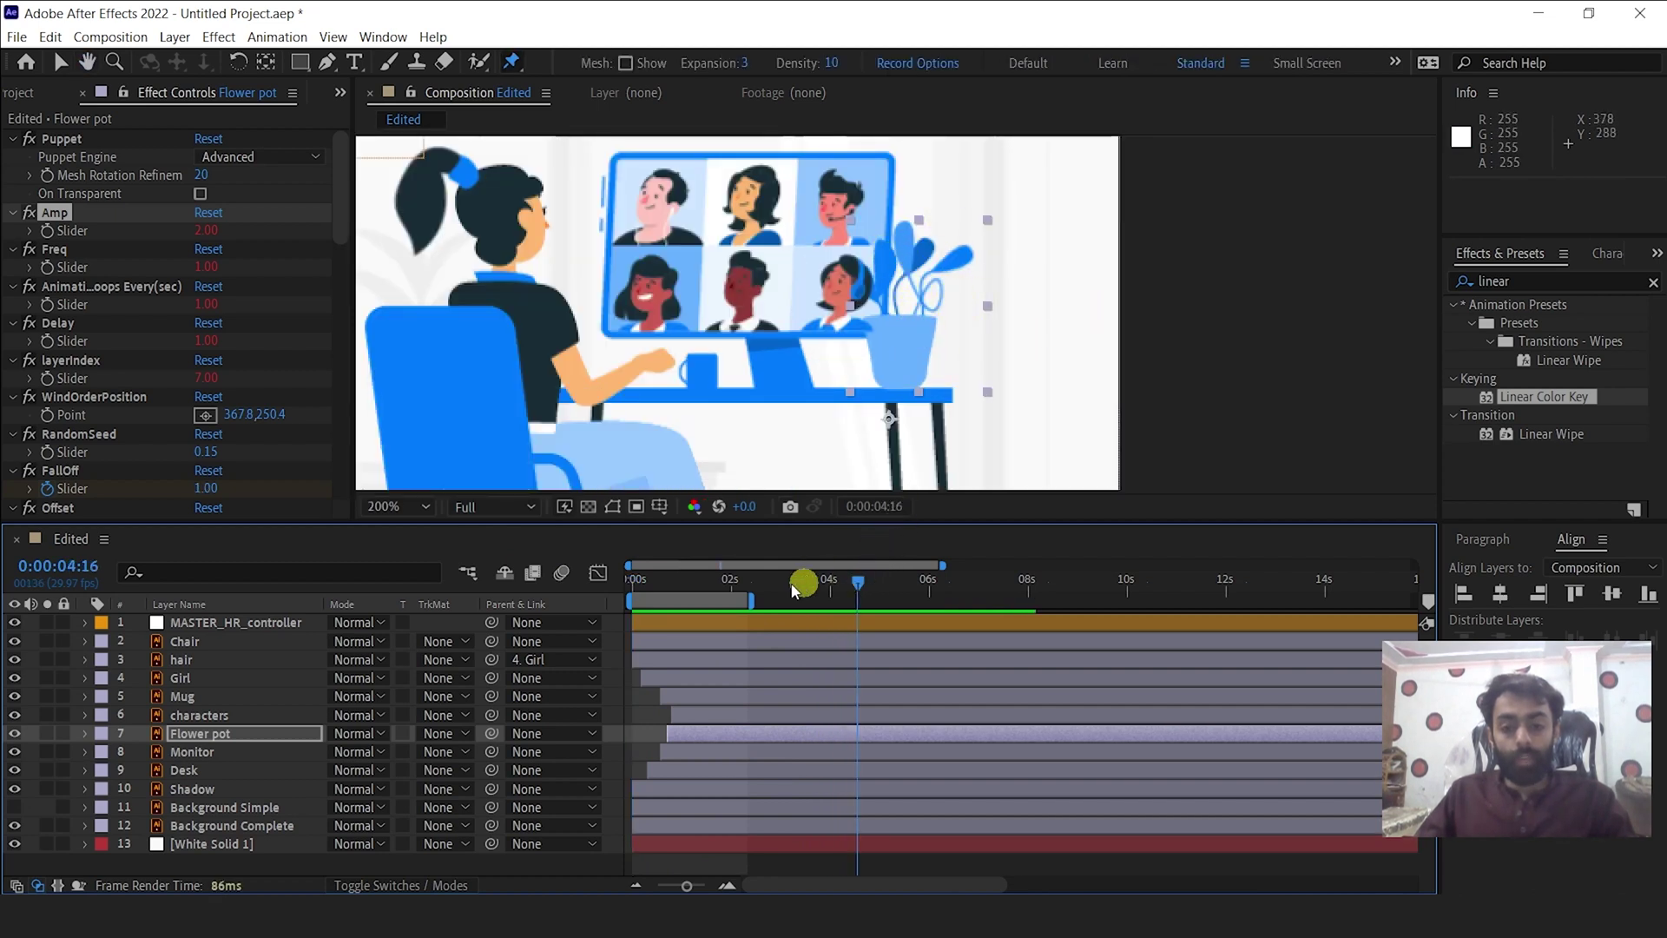
key("Home")
key("space")
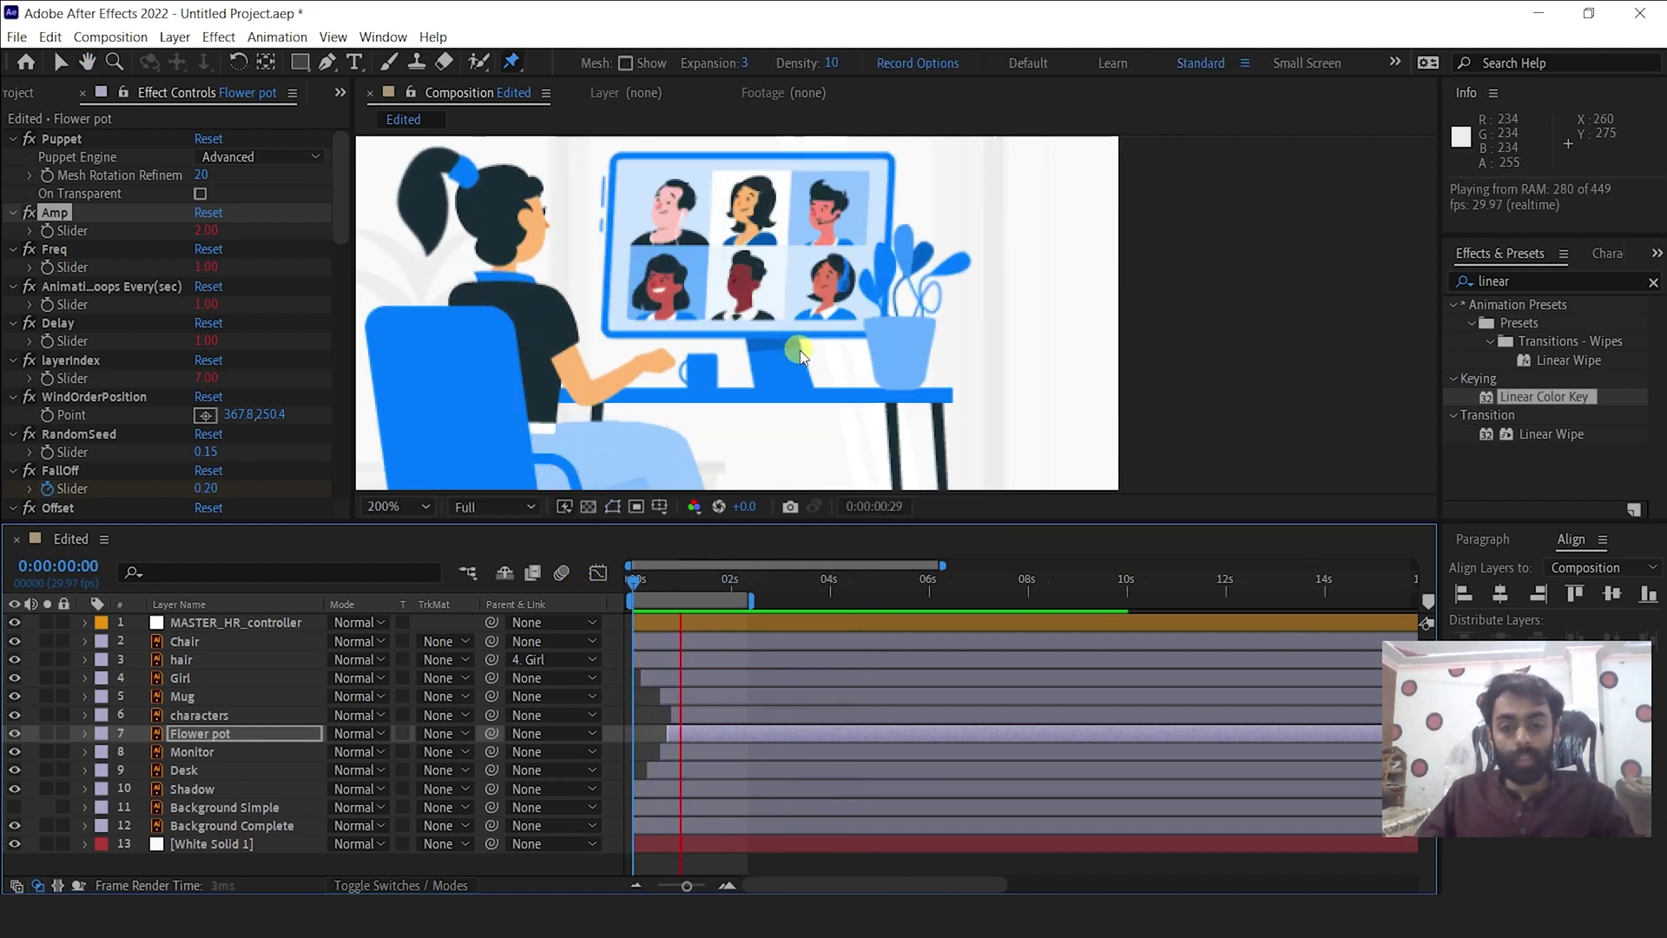
left_click_drag(752, 573, 627, 577)
key("space")
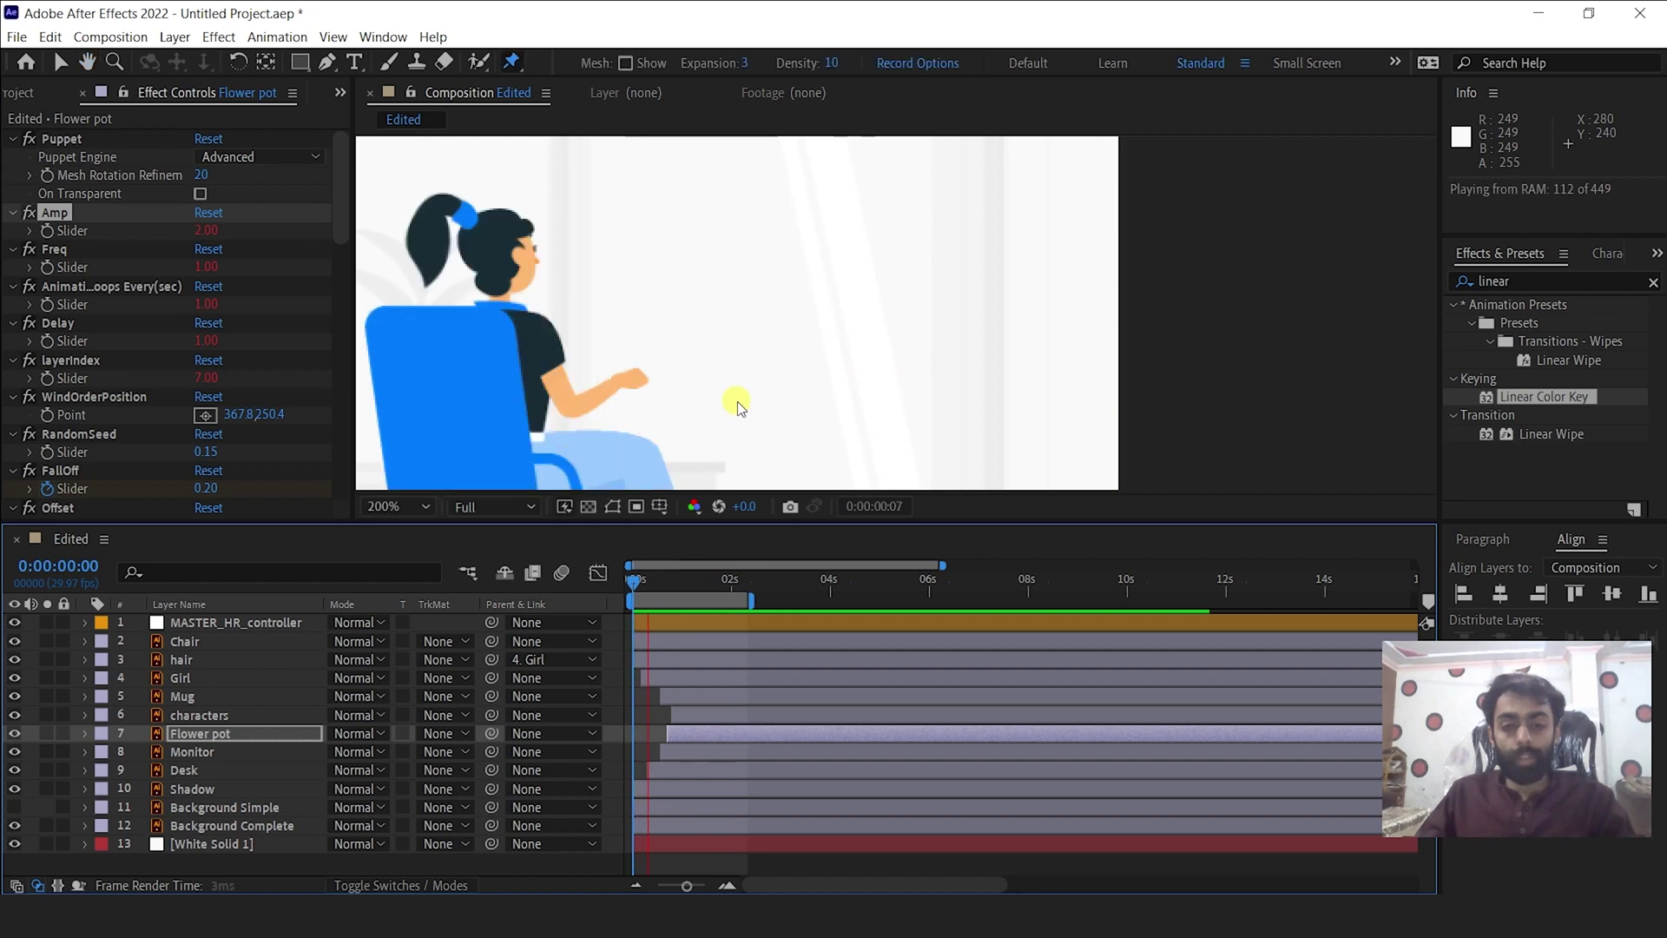
key("space")
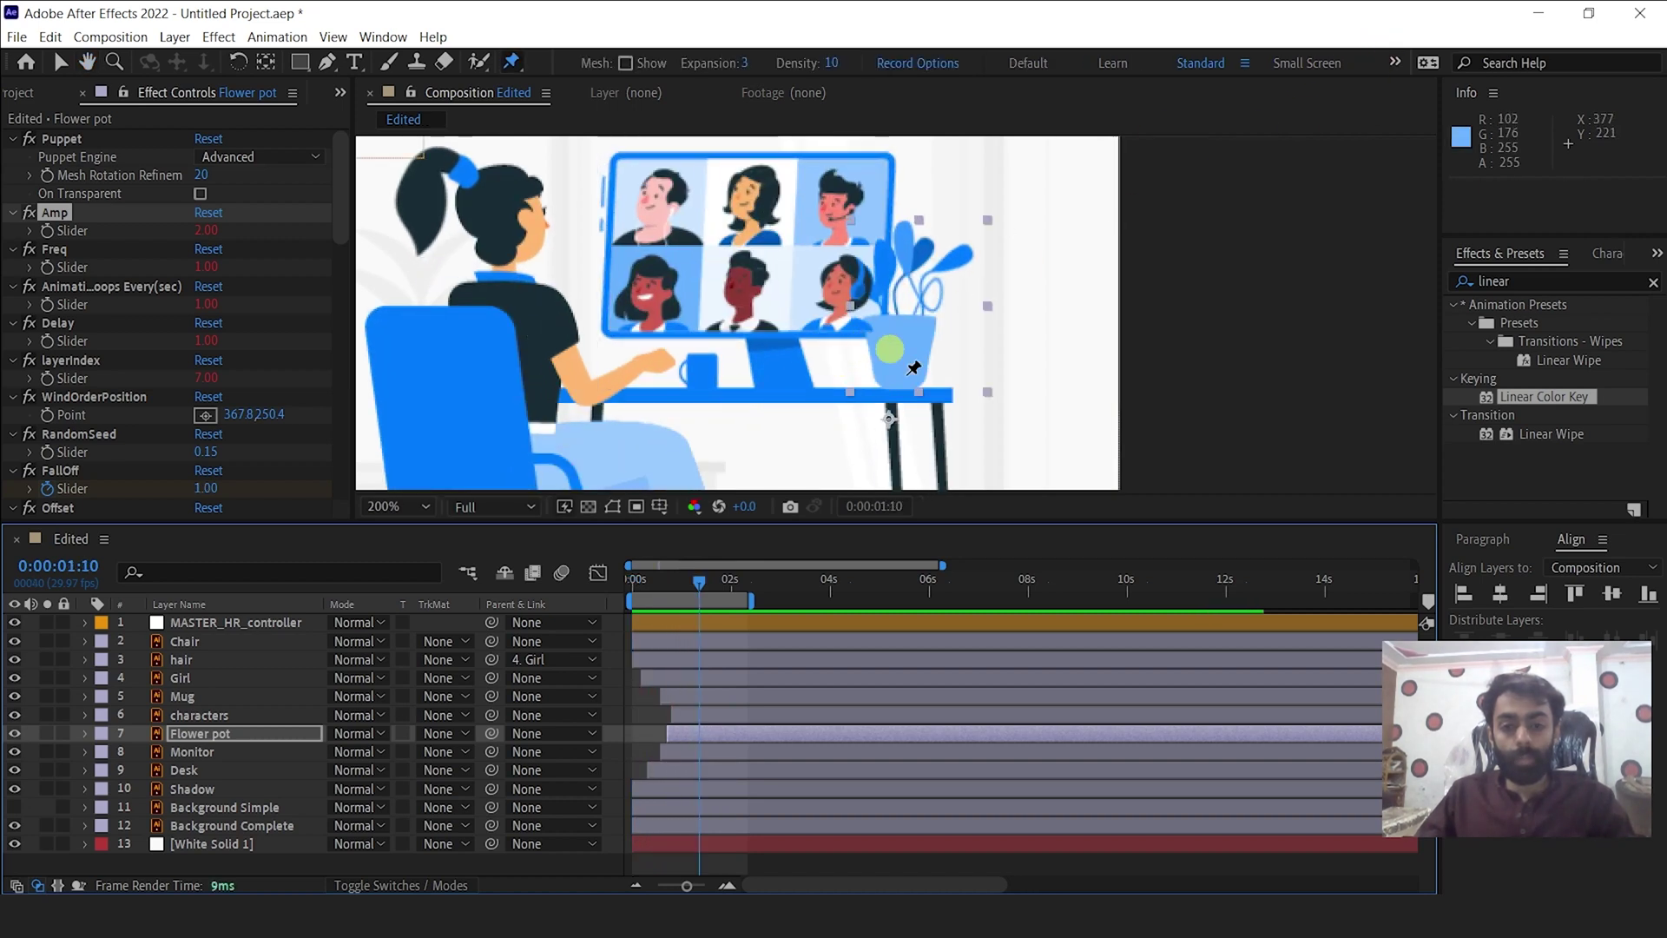
left_click_drag(679, 582, 602, 576)
key("space")
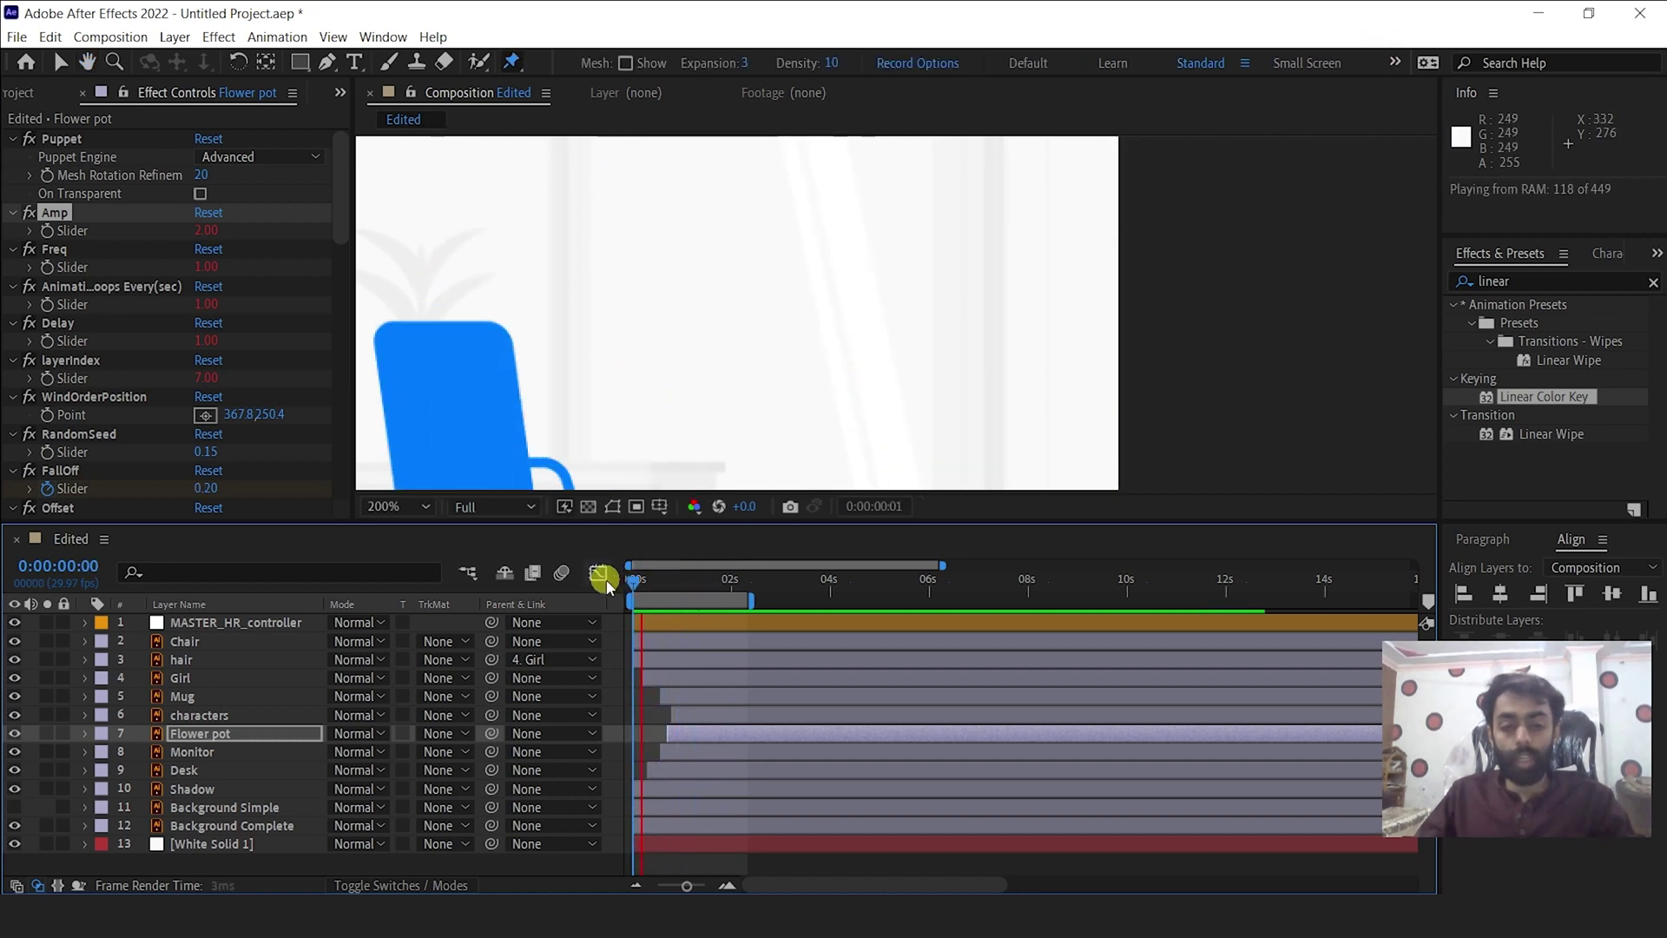
Switch to the Selection tool, deselect the Flower pot layer and replay the full animation.
scroll(603, 330, "down", 4)
scroll(602, 330, "up", 2)
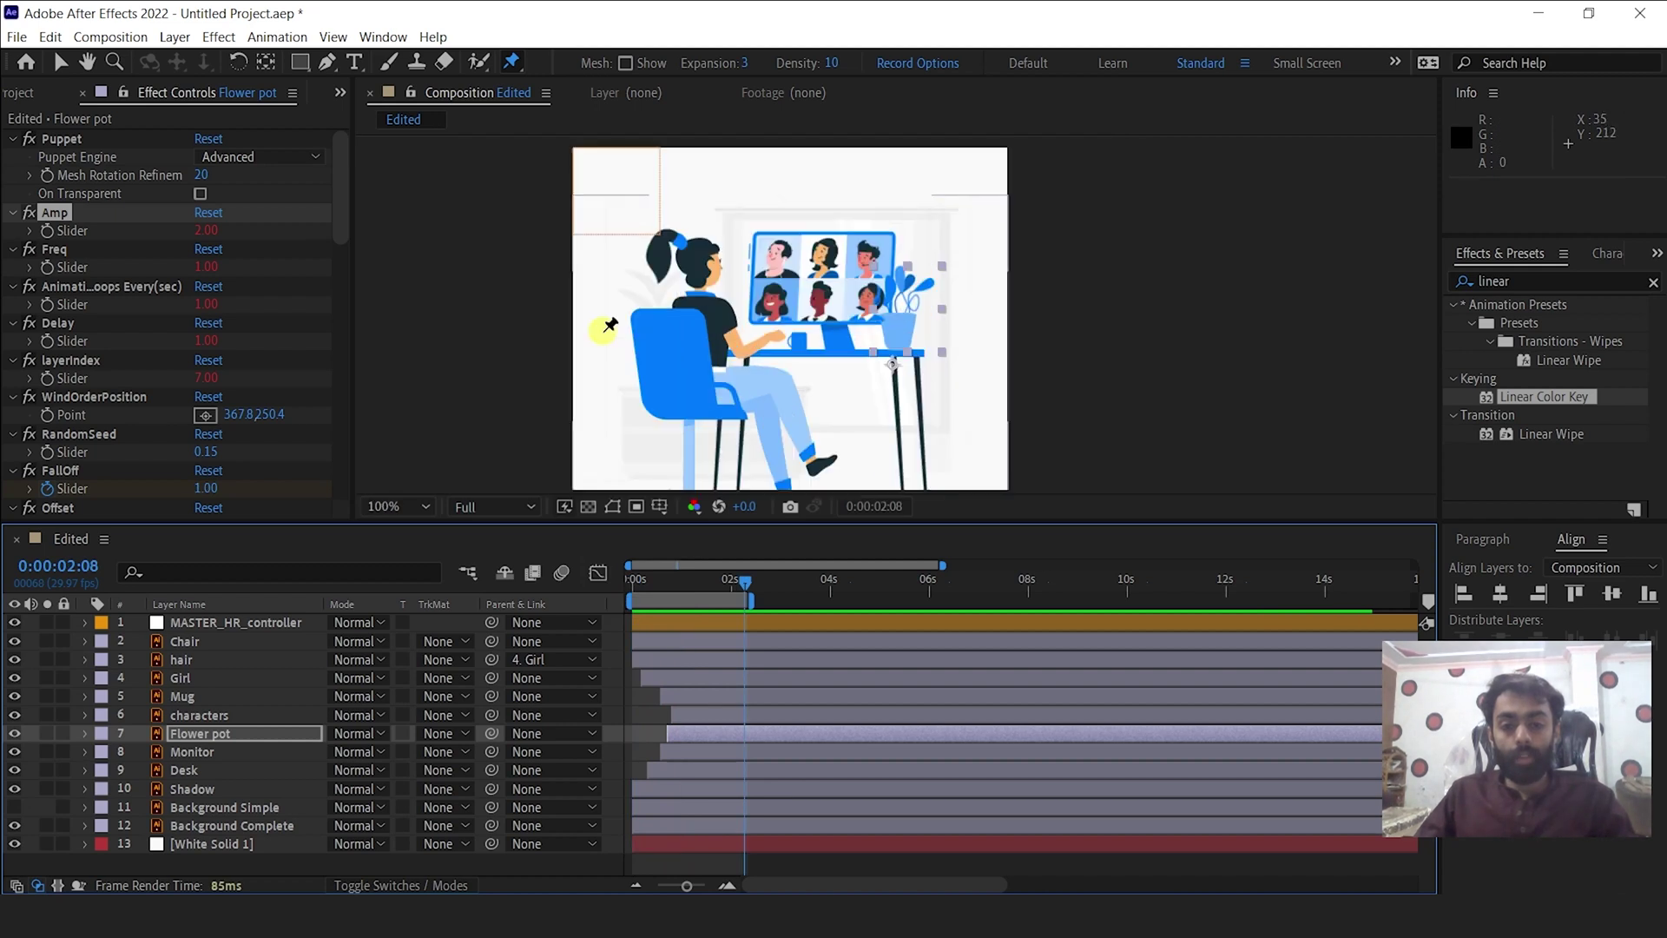
scroll(602, 330, "down", 2)
key("v")
left_click(642, 719)
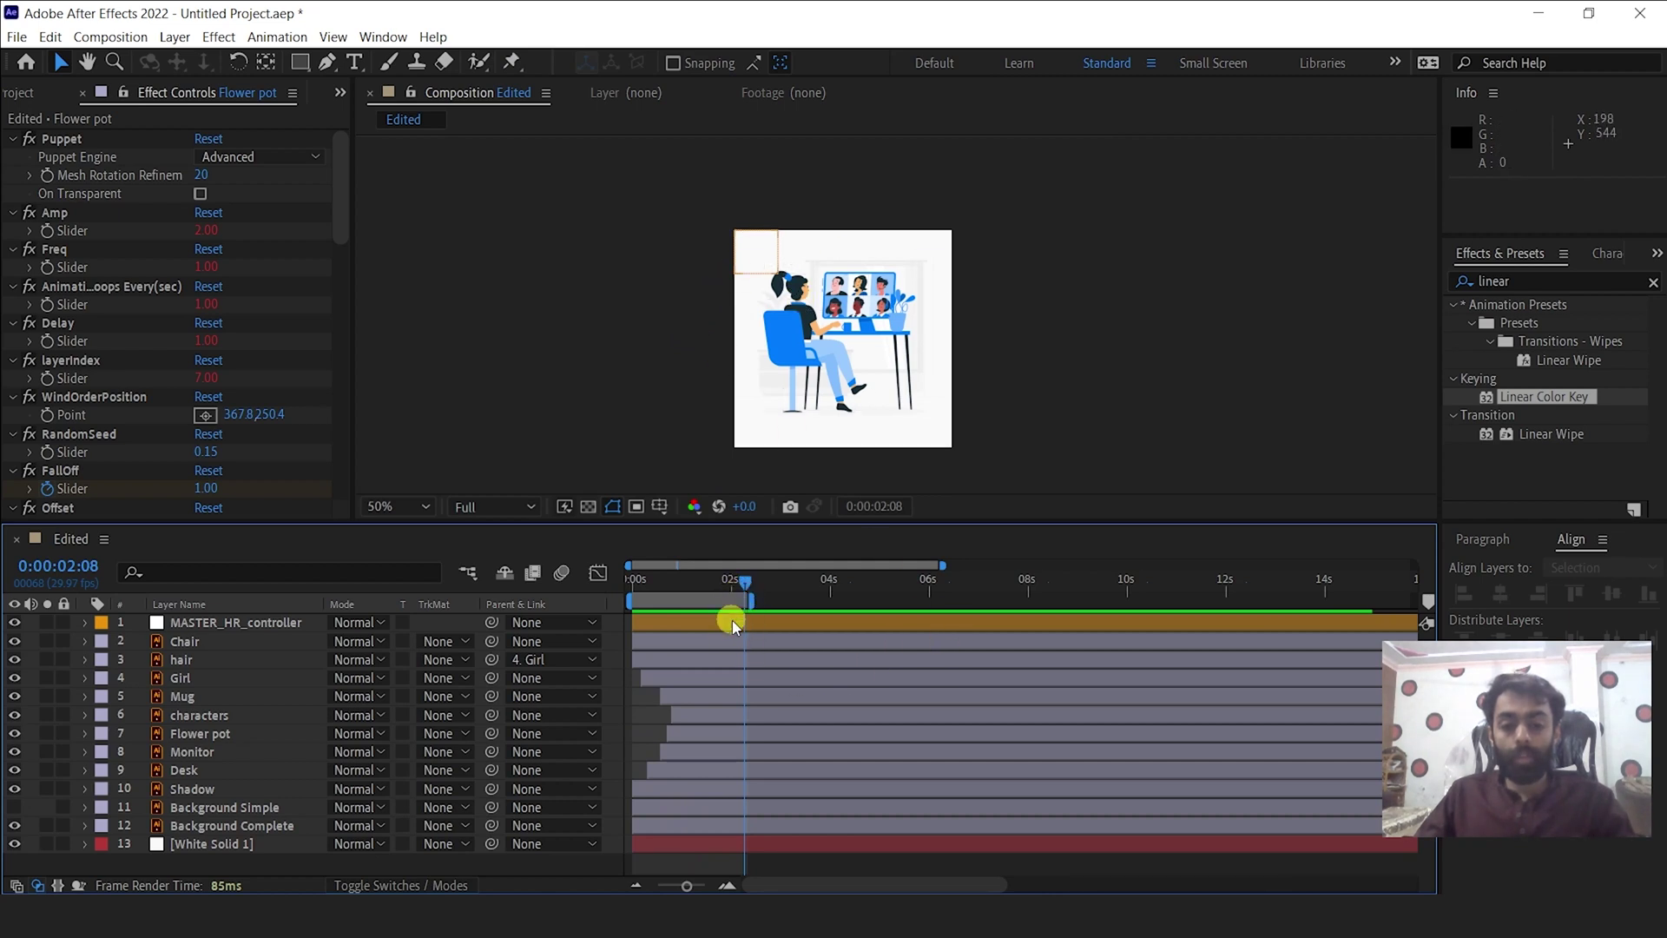
left_click_drag(745, 590, 712, 580)
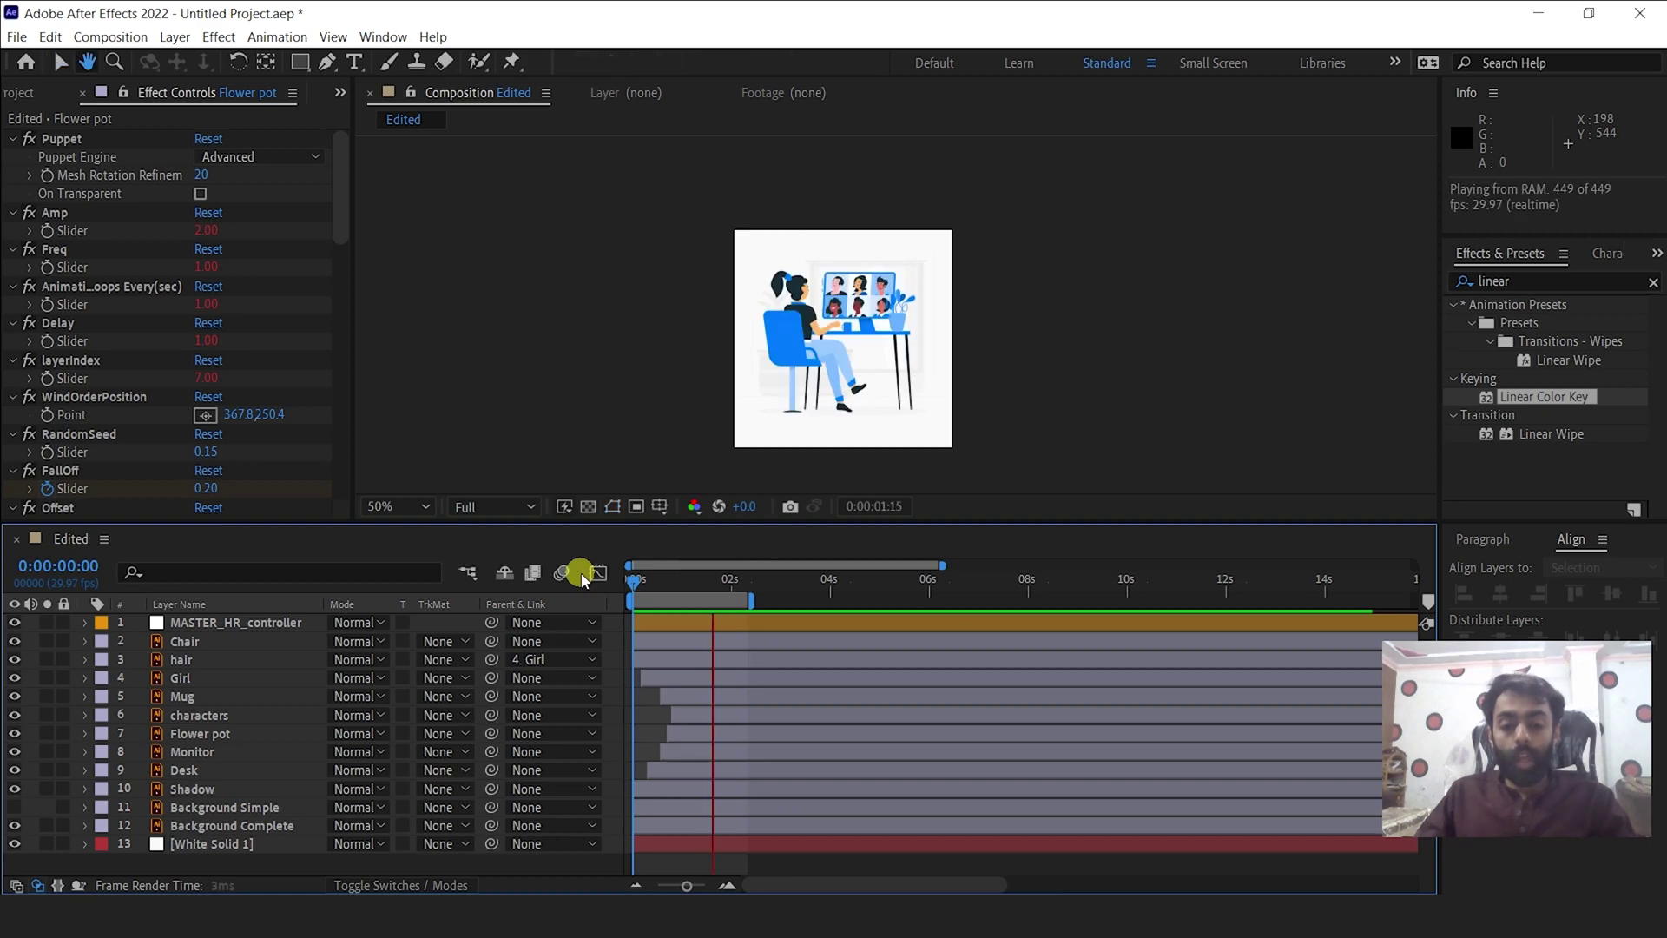
key("space")
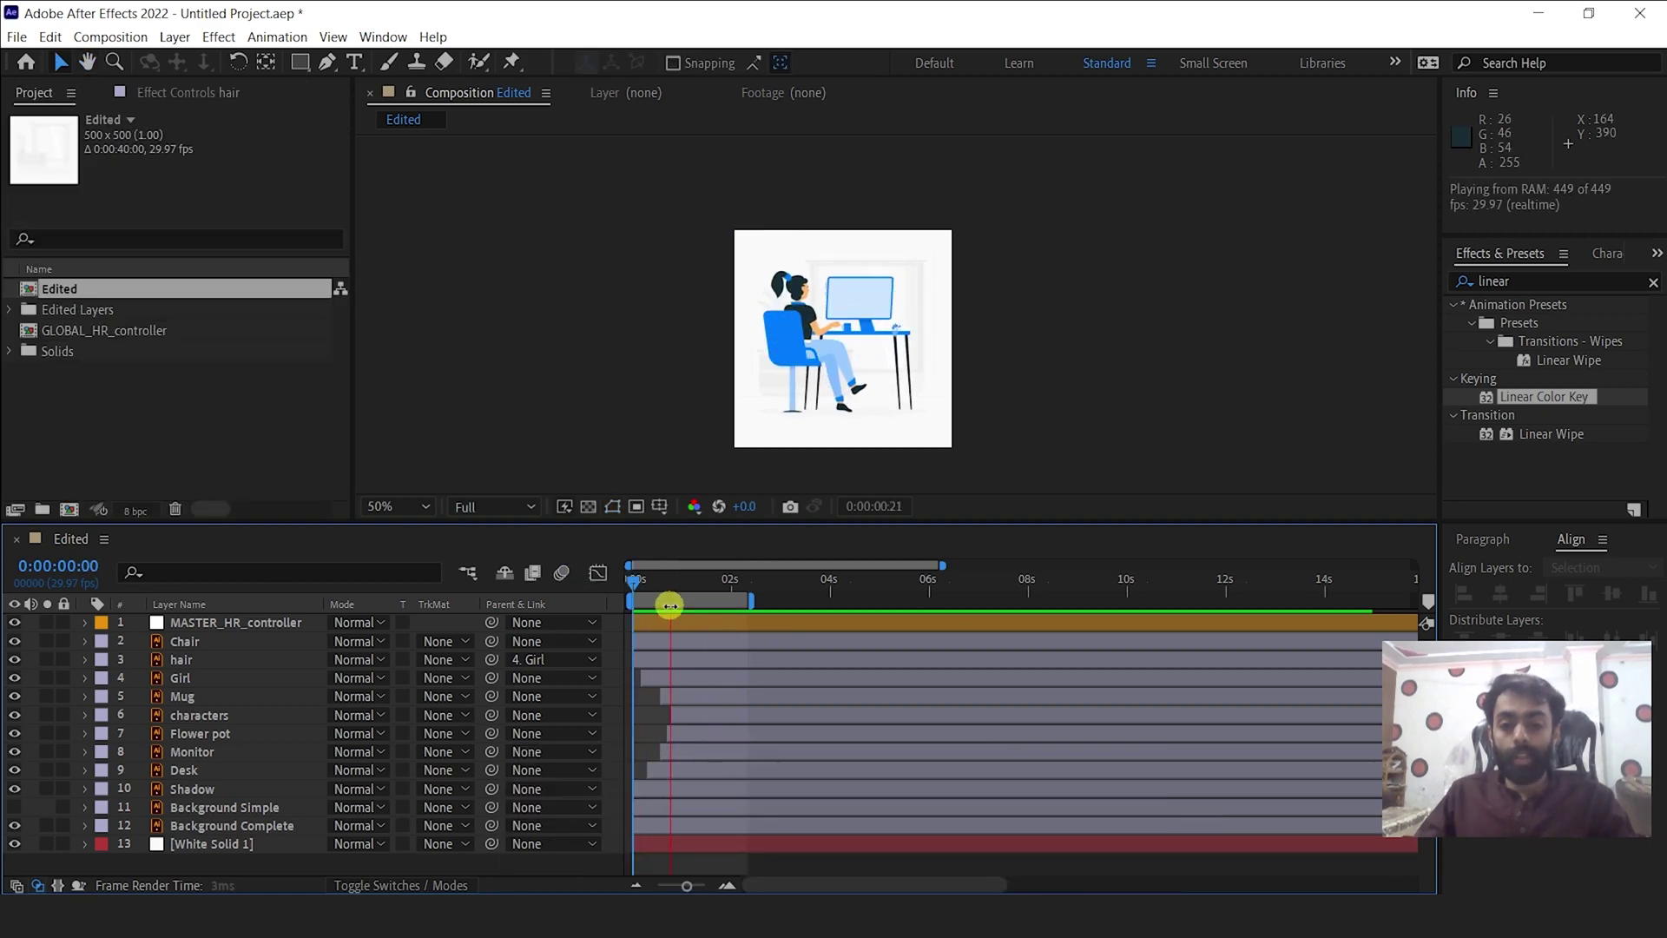